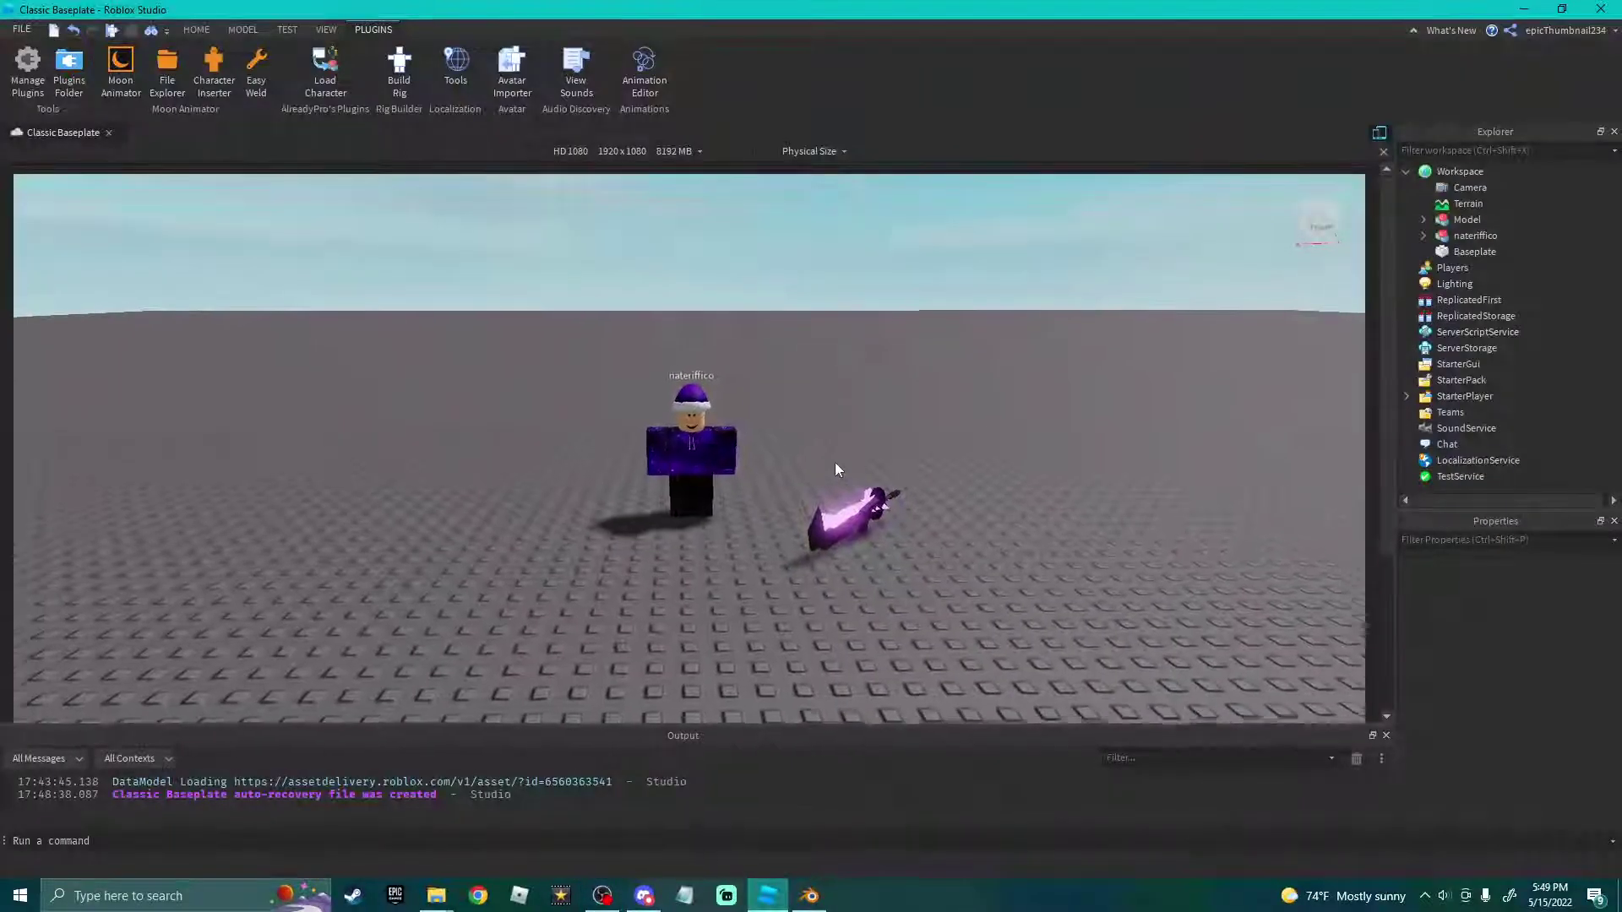
# Inspect the character and the glowing sword on the baseplate from near and far.
pyautogui.scroll(-4, 835, 463)
pyautogui.moveTo(834, 463); pyautogui.dragTo(803, 542, button='right')
pyautogui.scroll(7, 834, 463)
pyautogui.press('s')
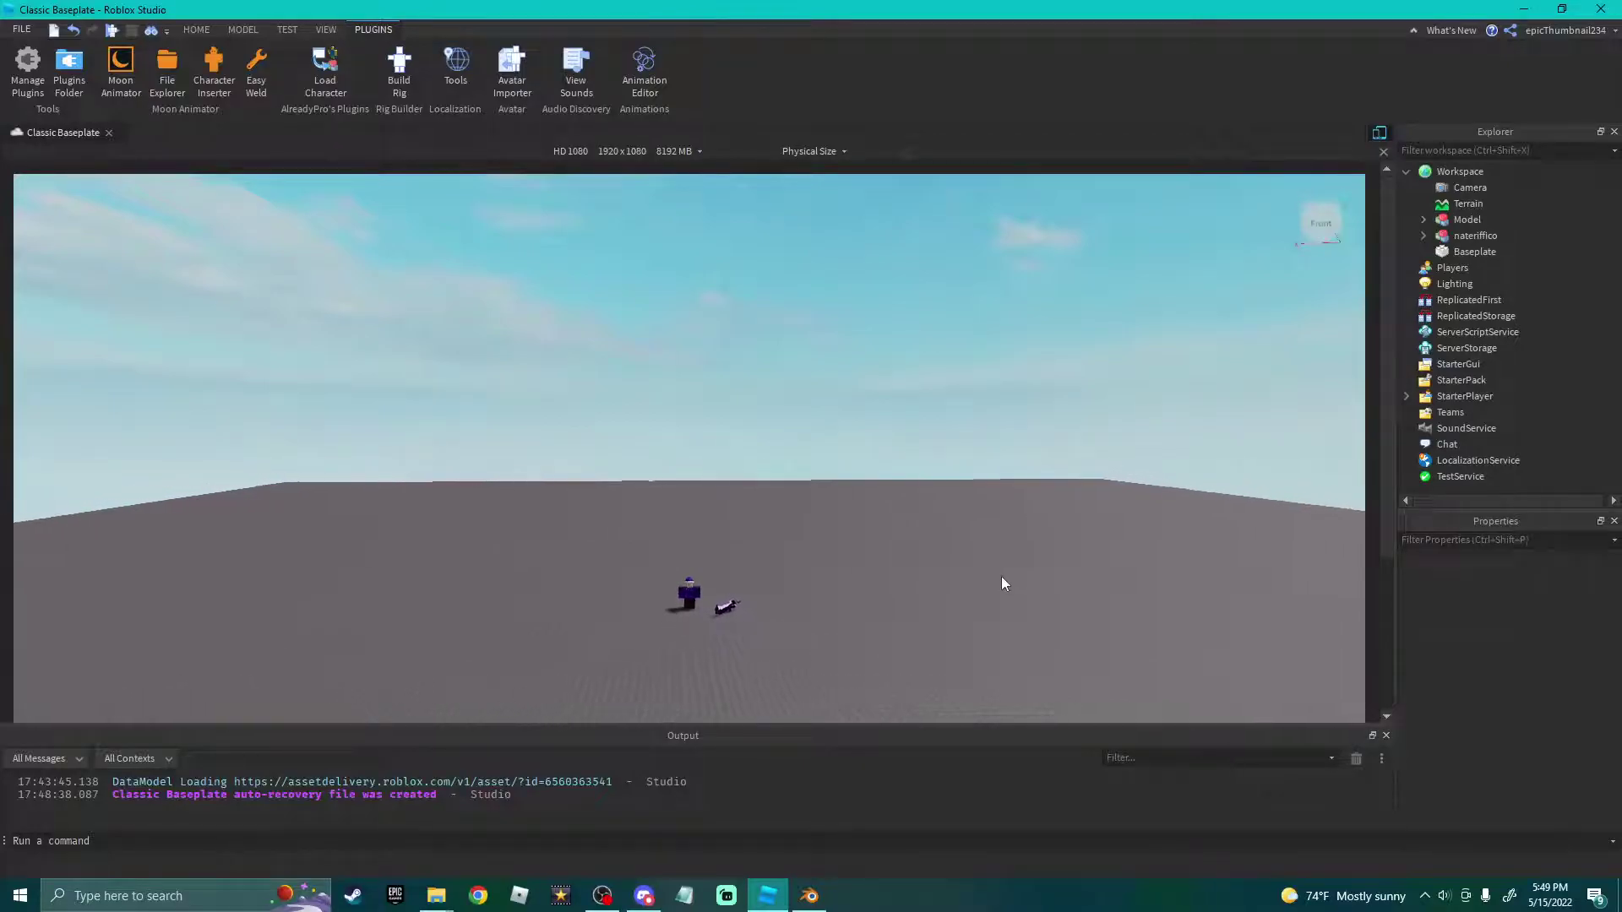
pyautogui.press('s')
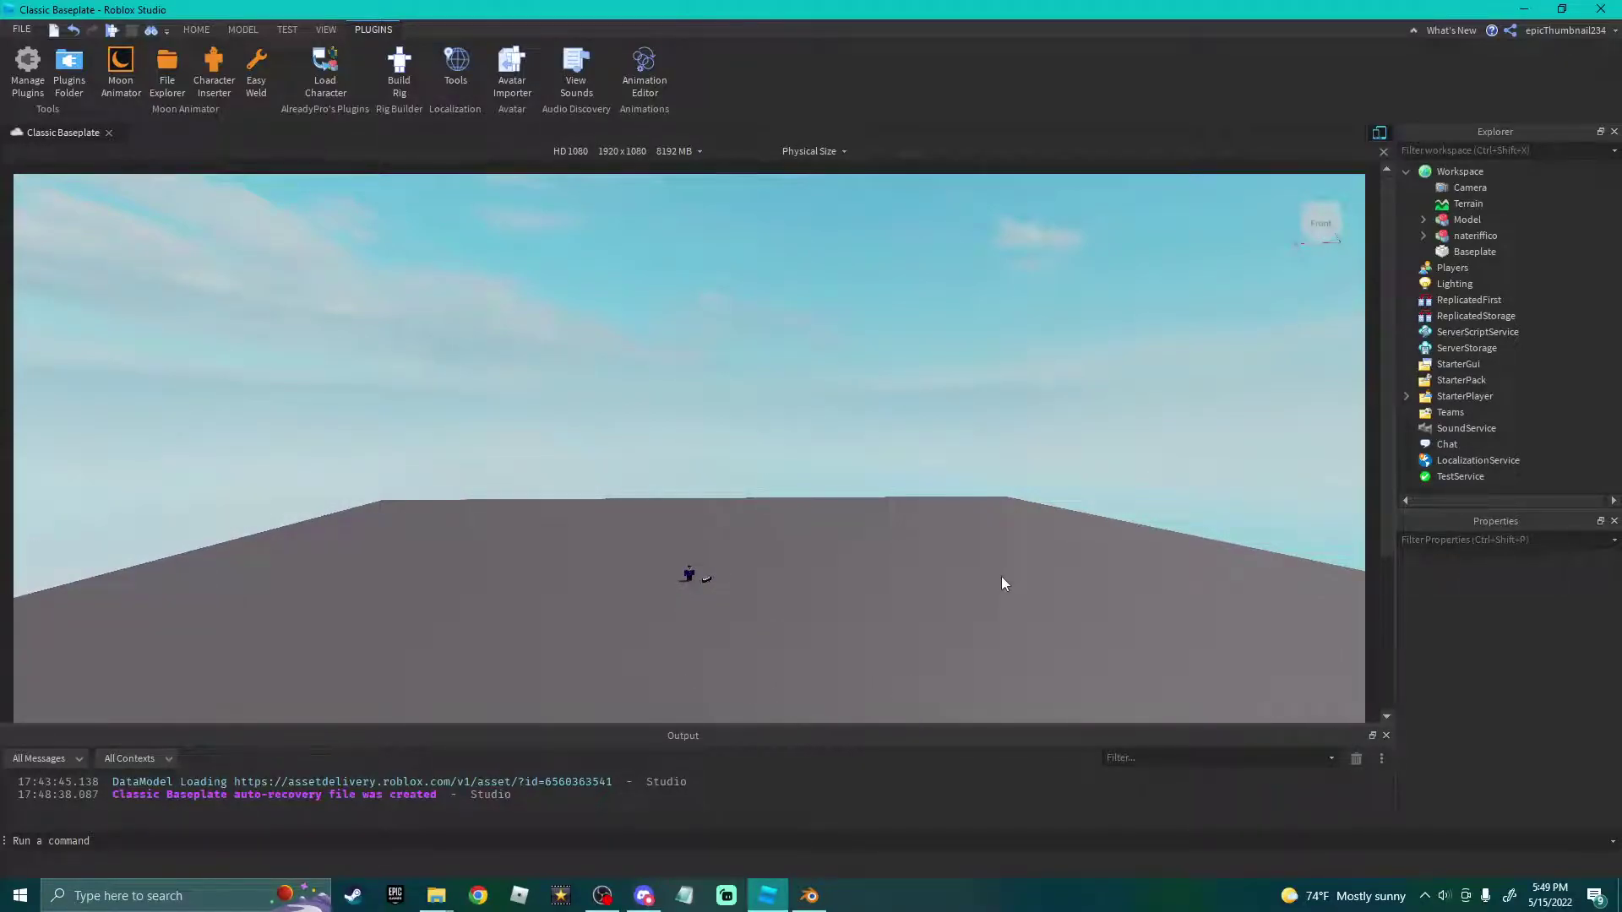
pyautogui.press('w')
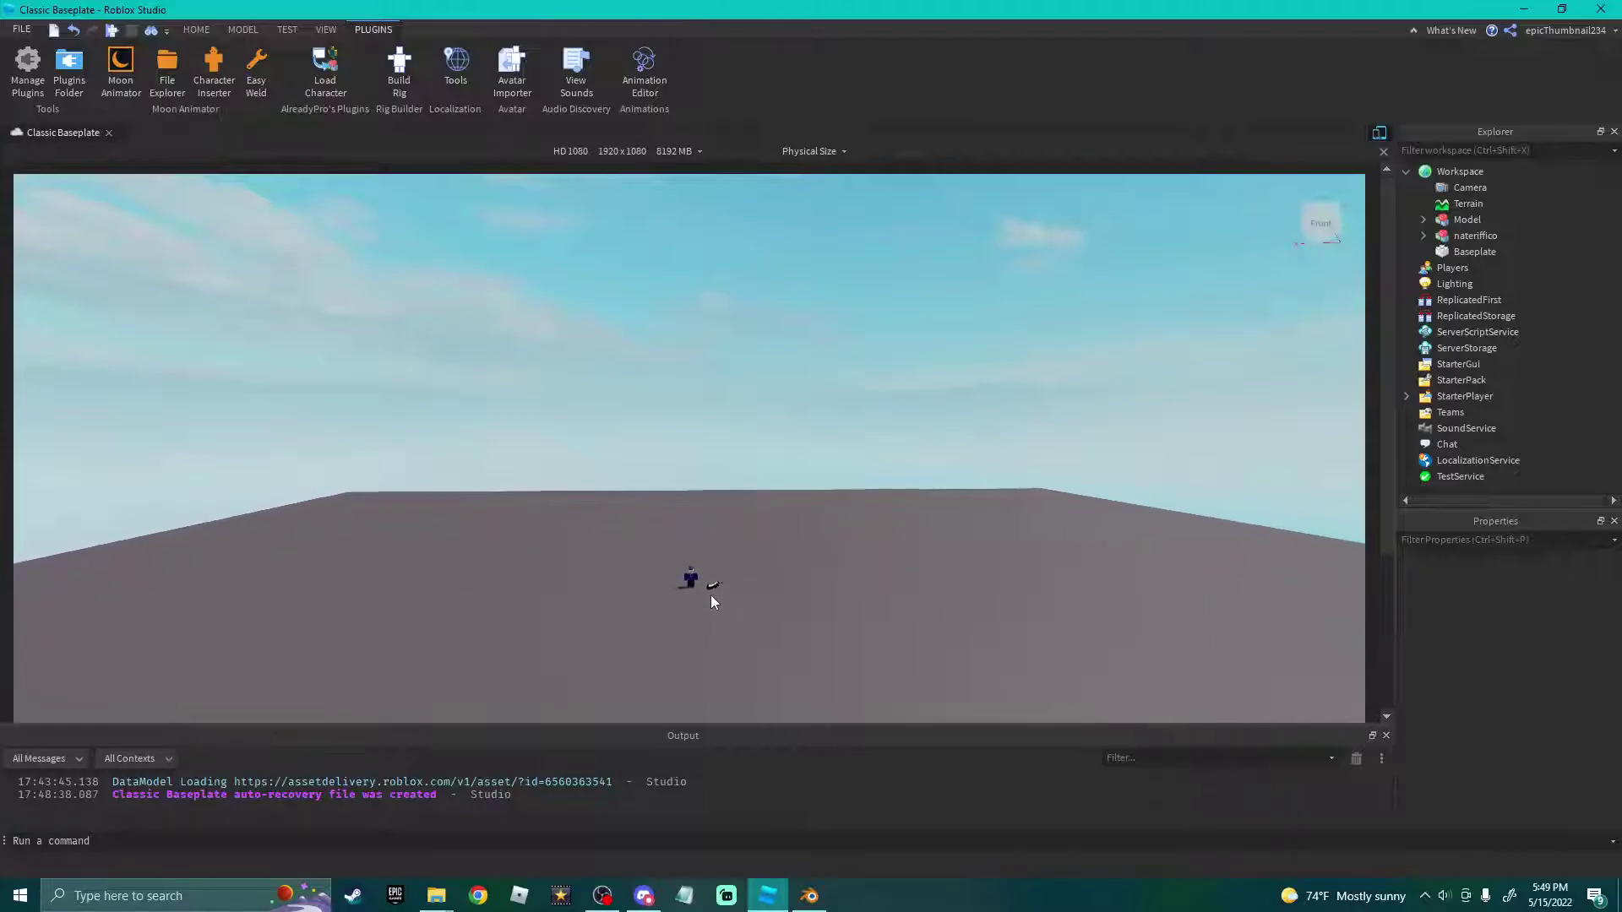
pyautogui.press('w')
pyautogui.moveTo(739, 550); pyautogui.dragTo(743, 553, button='right')
pyautogui.press('s')
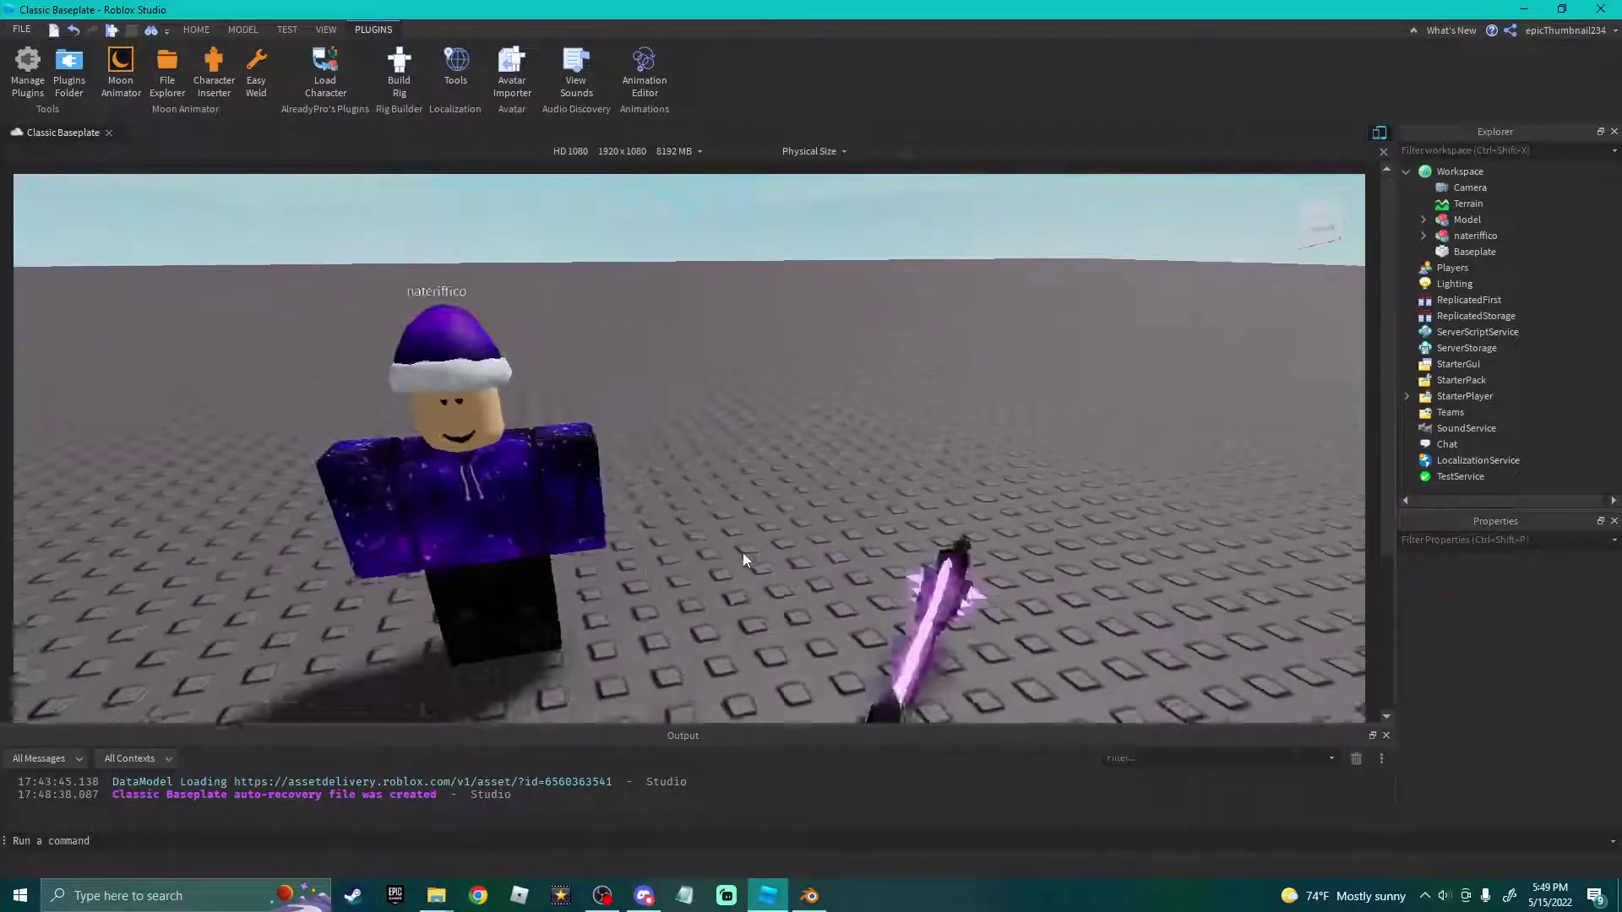
pyautogui.press('a')
pyautogui.press('w')
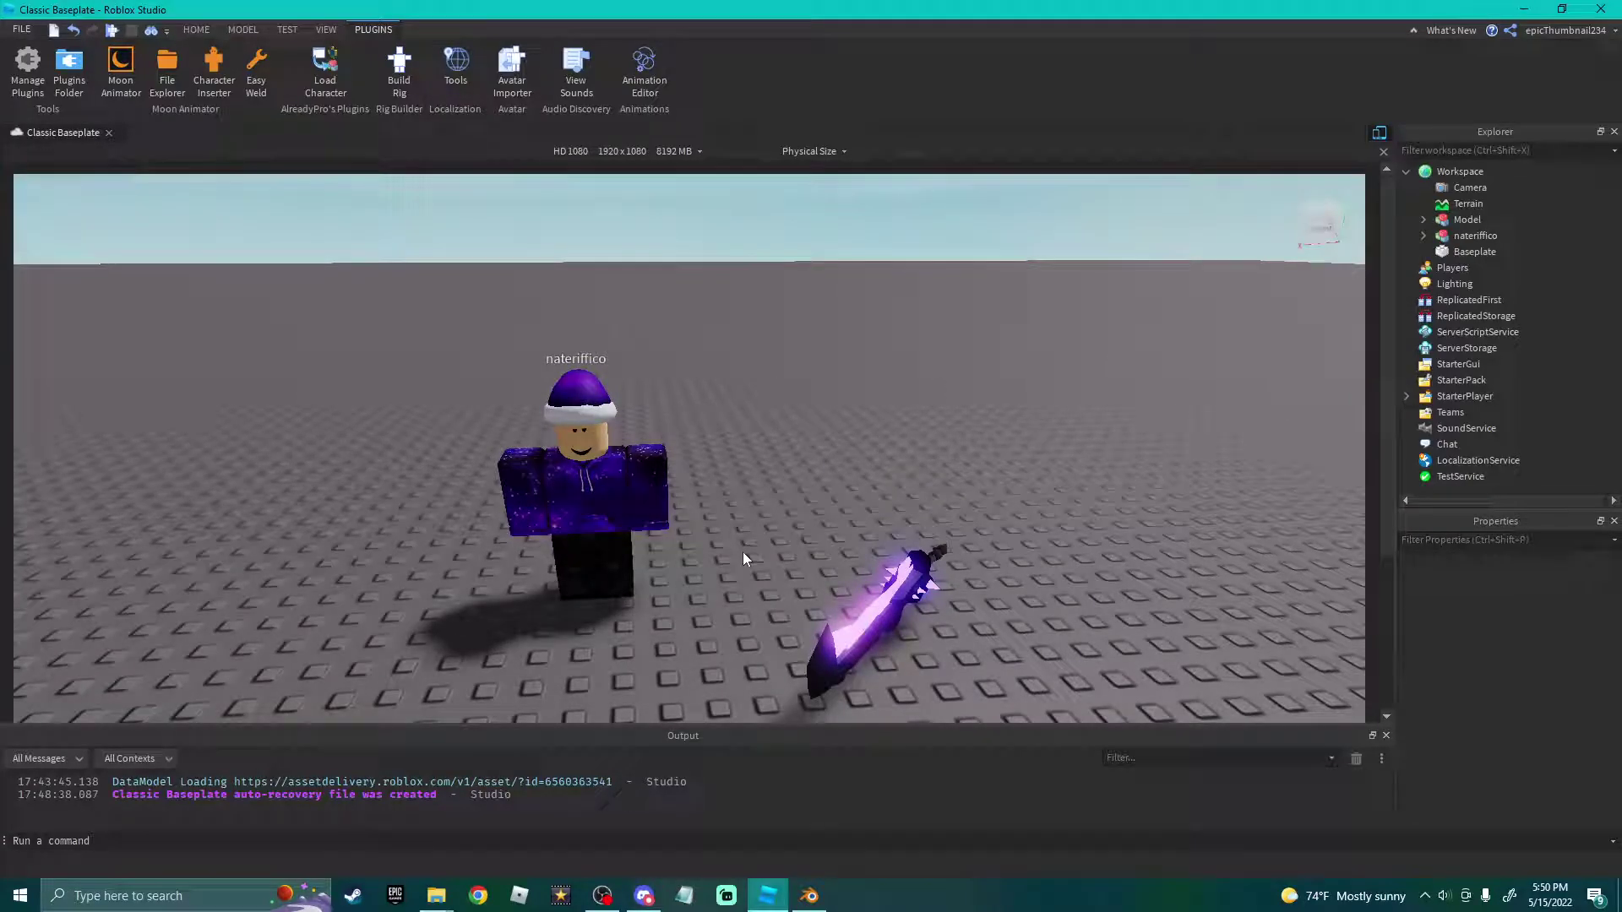
pyautogui.press('q')
pyautogui.moveTo(881, 598); pyautogui.dragTo(881, 598, button='right')
pyautogui.press('s')
pyautogui.press('w')
# View the Load Character plugin's window and look up "load character" among the Toolbox plugins.
pyautogui.click(326, 71)
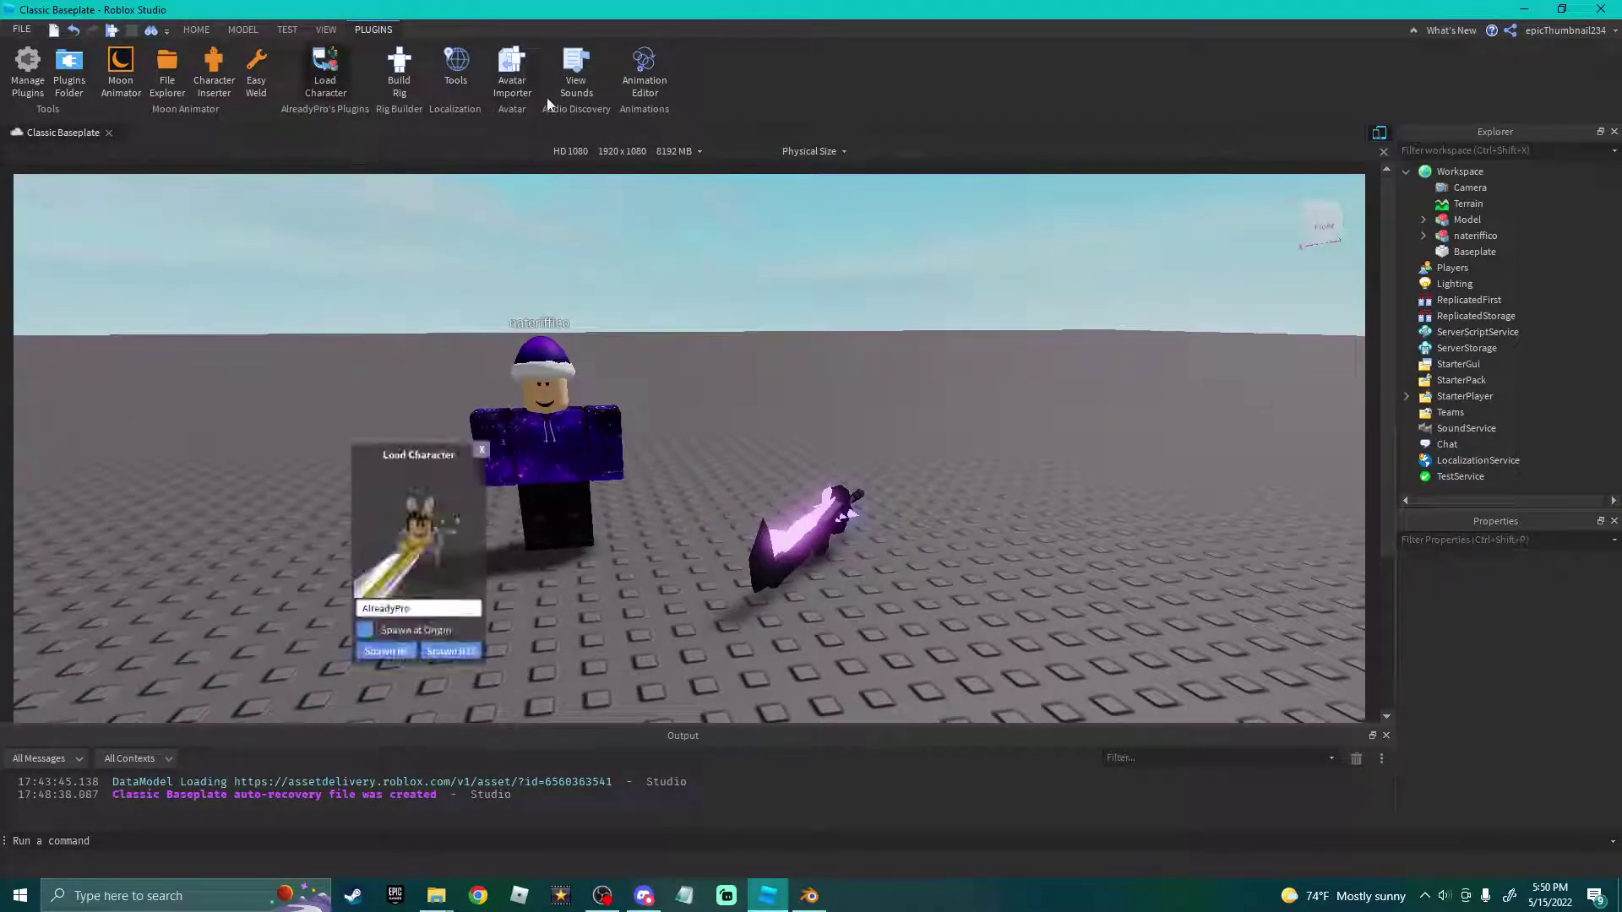
pyautogui.click(482, 449)
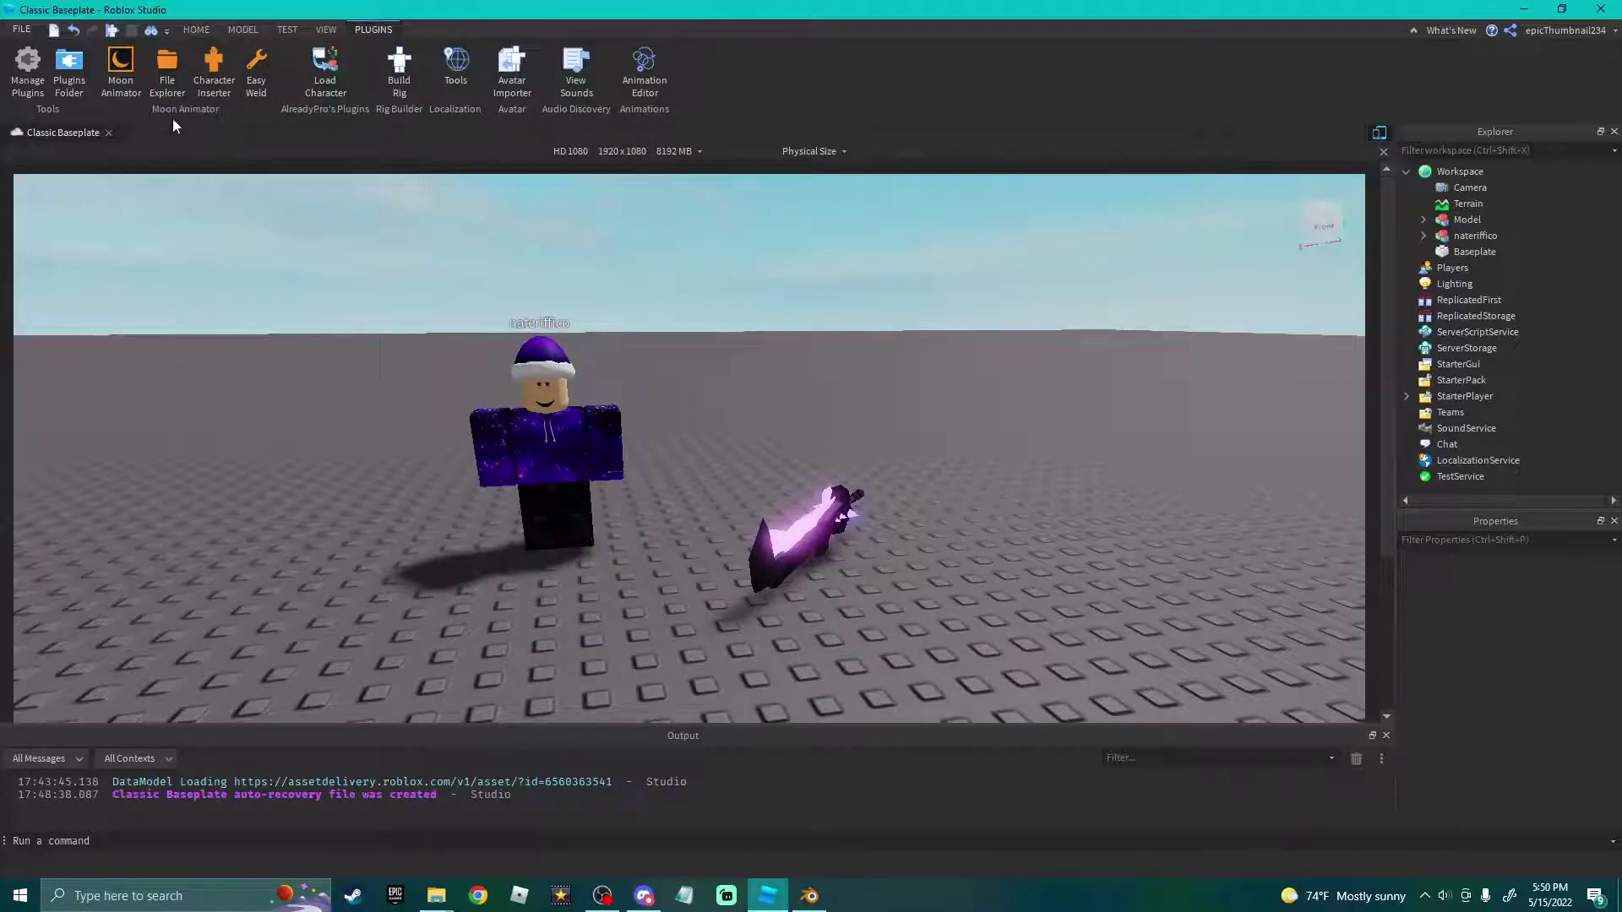
pyautogui.click(196, 29)
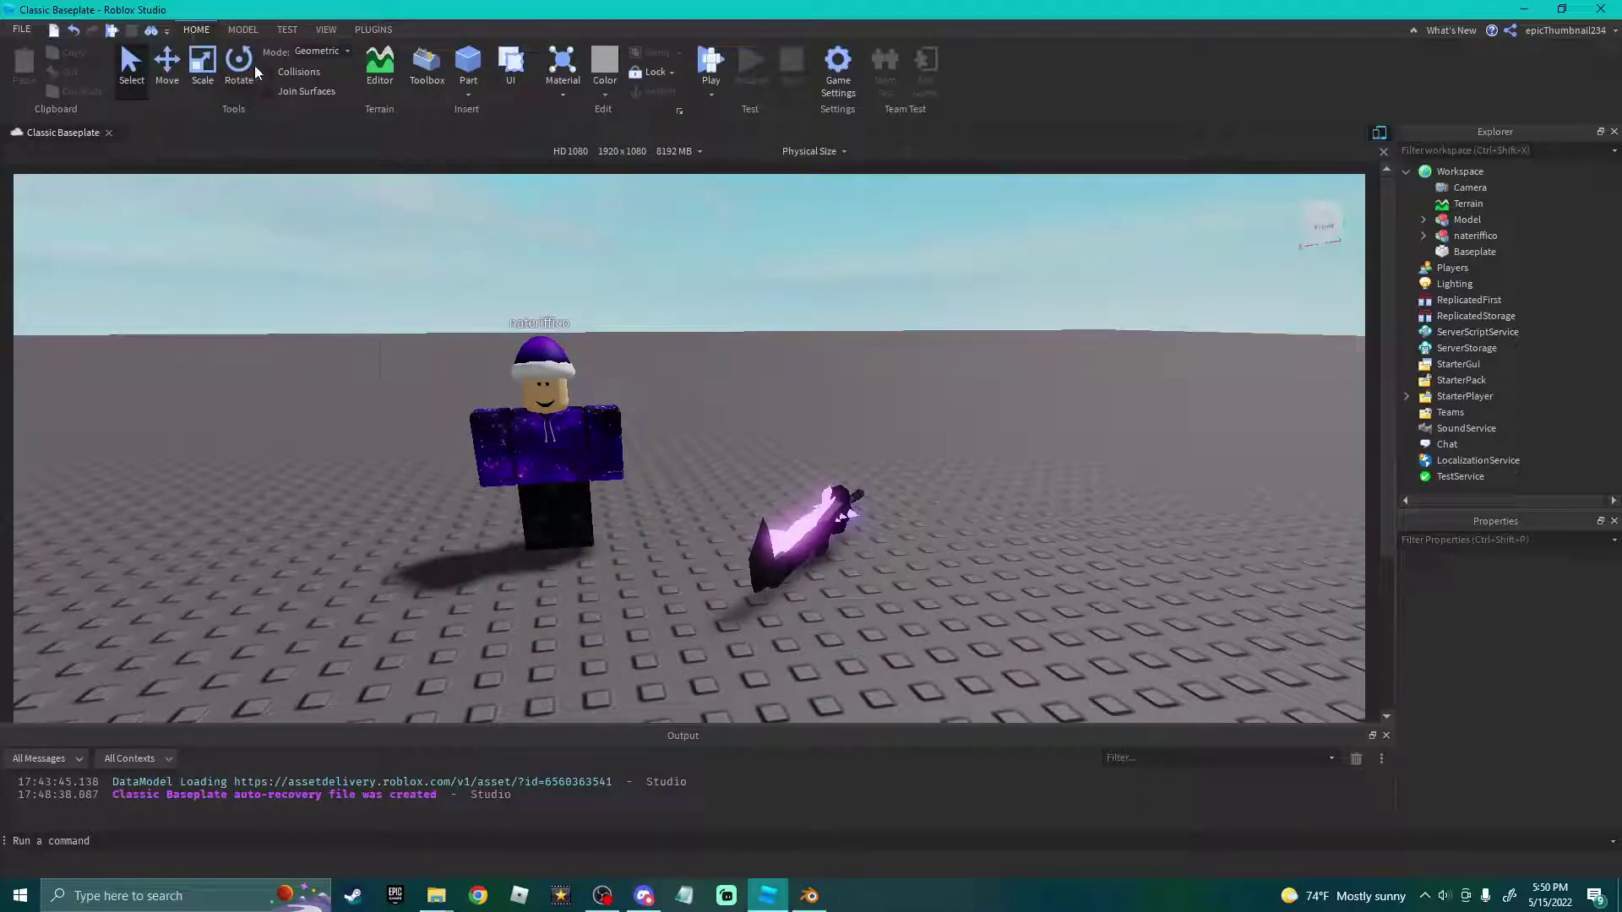
pyautogui.click(418, 76)
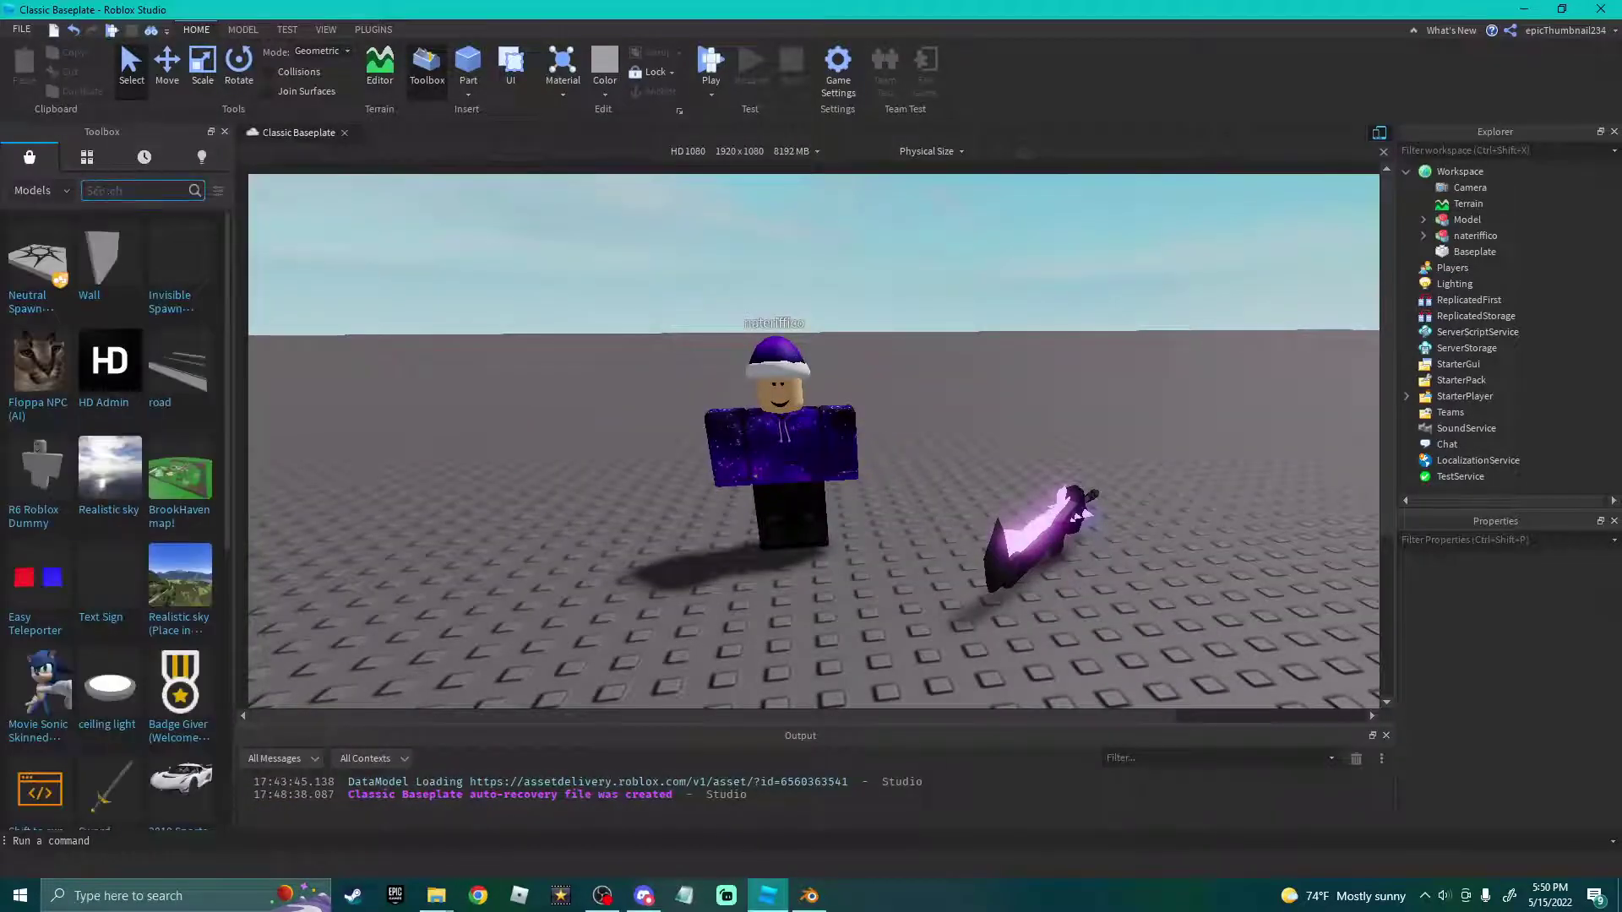
pyautogui.click(38, 191)
pyautogui.click(34, 233)
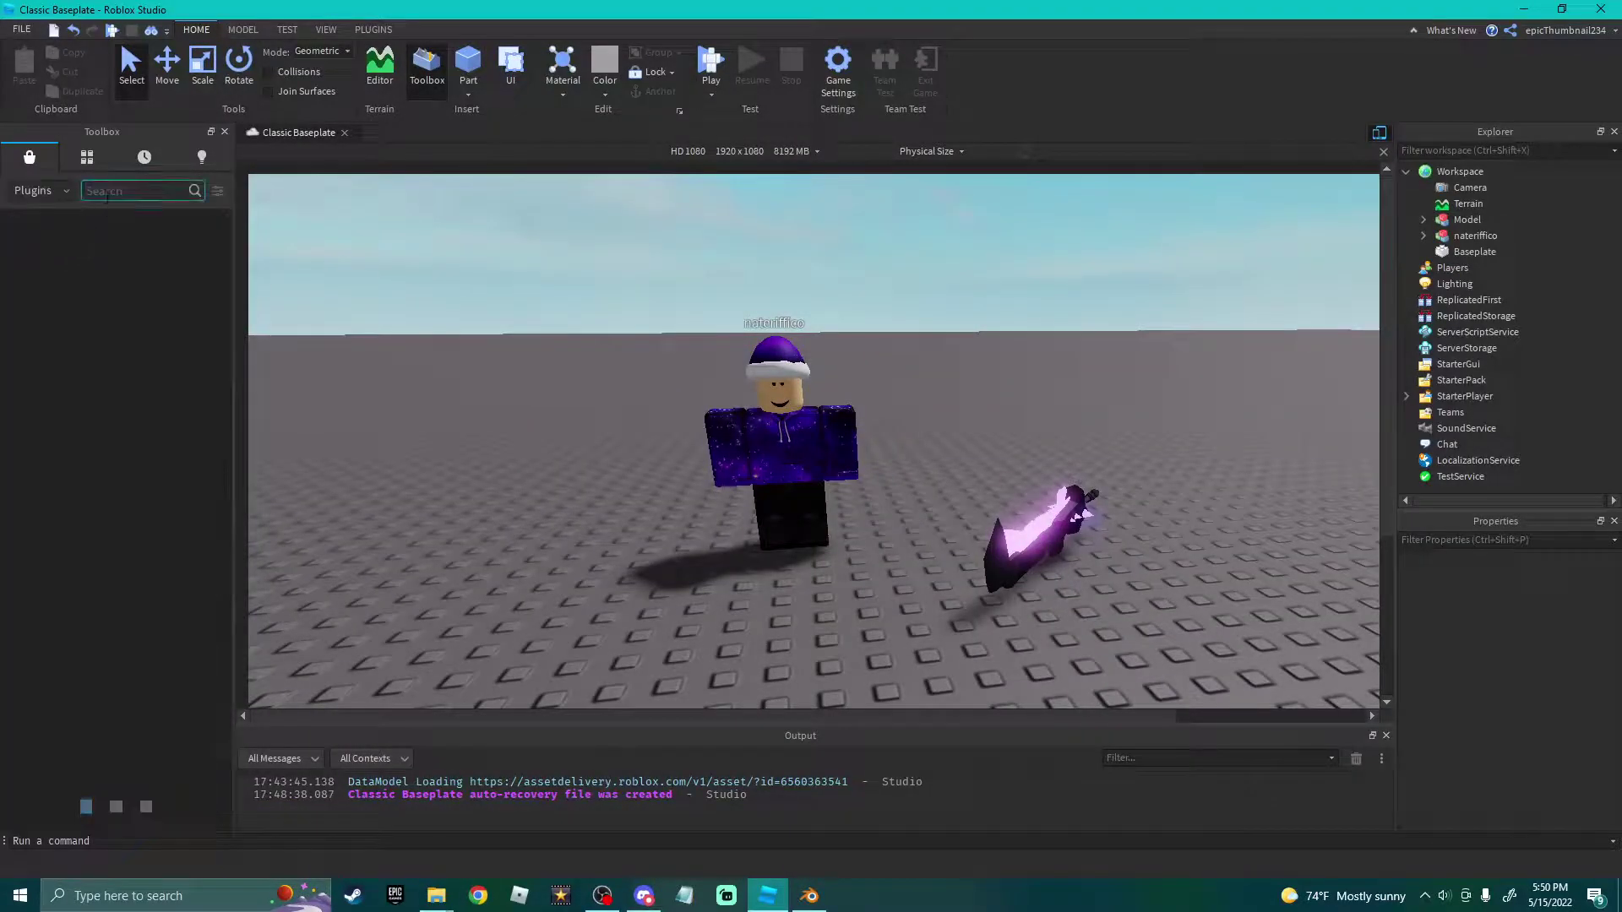
pyautogui.write('load')
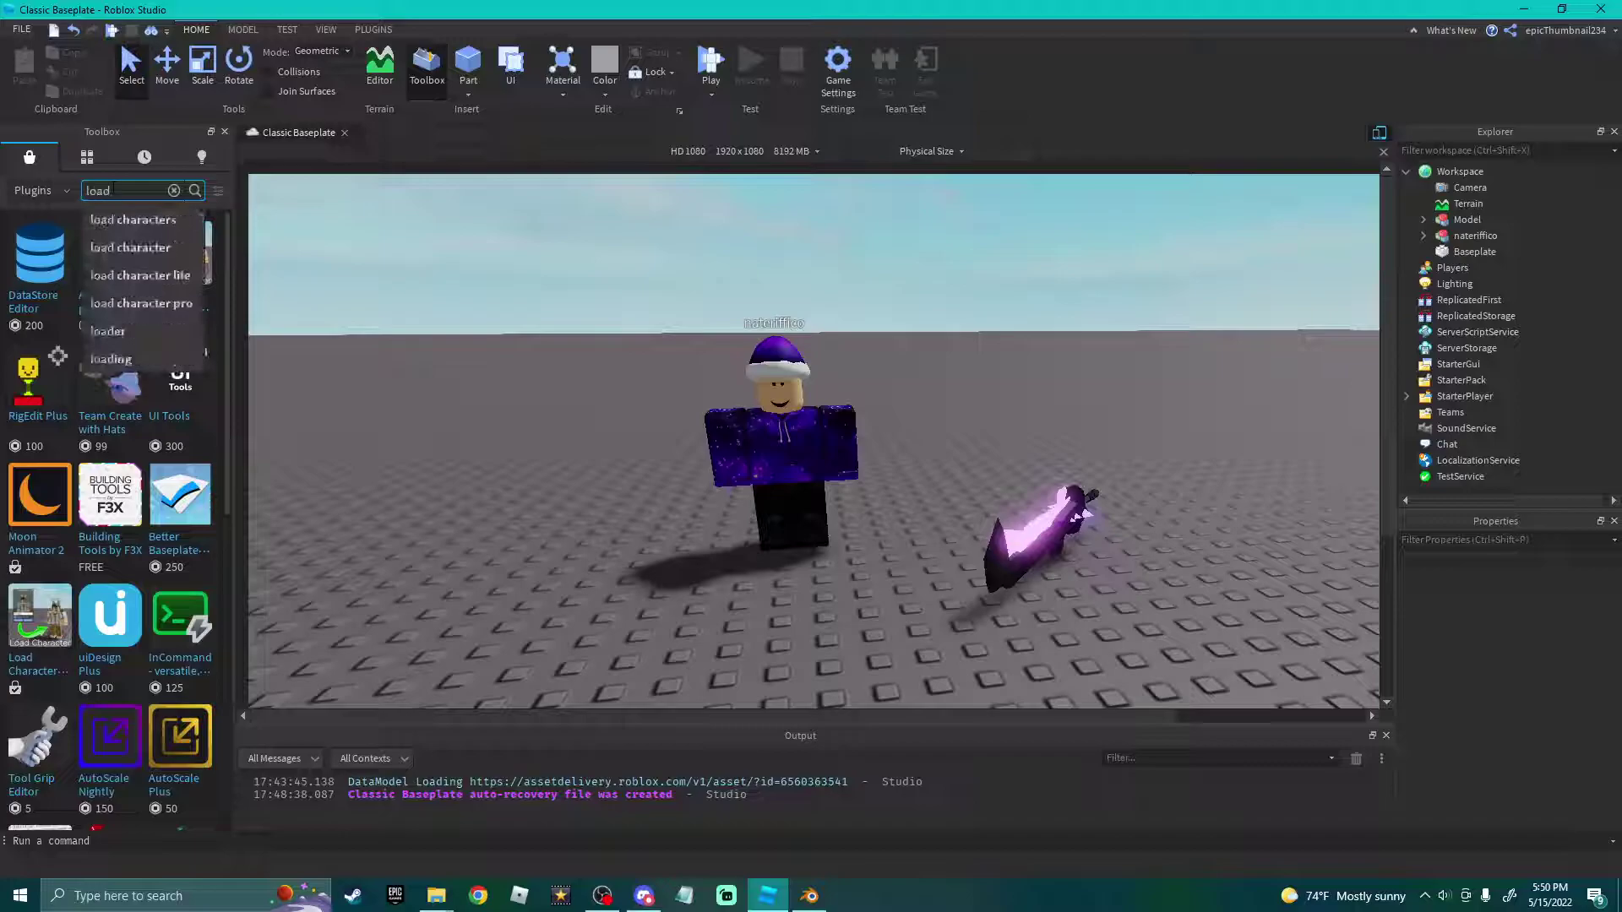
pyautogui.click(128, 247)
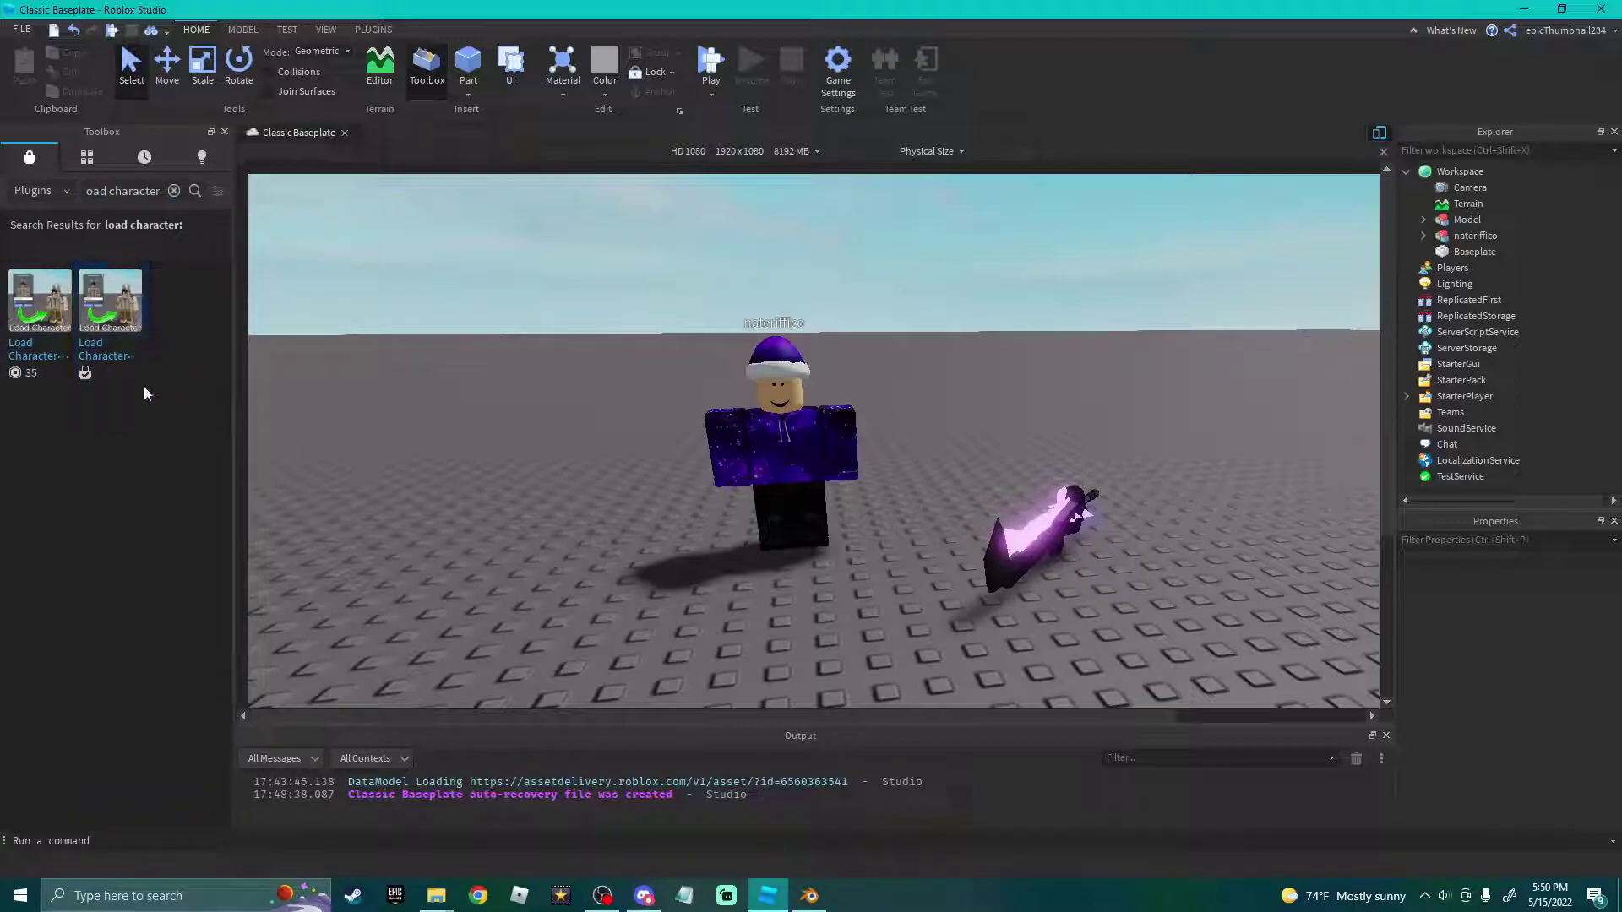
pyautogui.moveTo(115, 328)
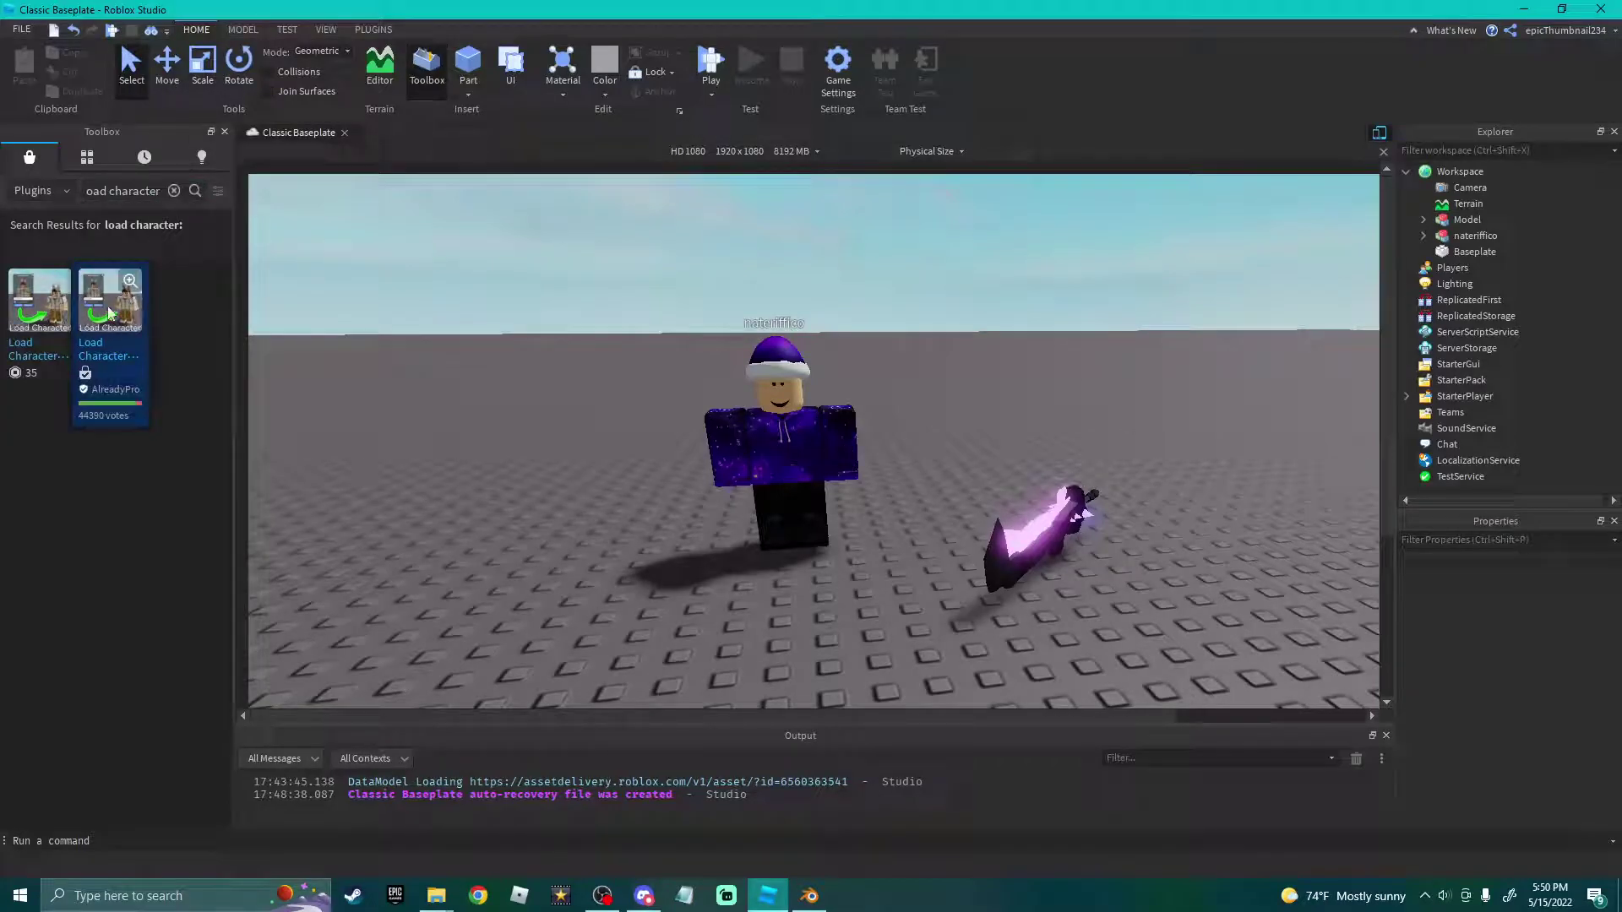
pyautogui.click(225, 132)
pyautogui.click(370, 31)
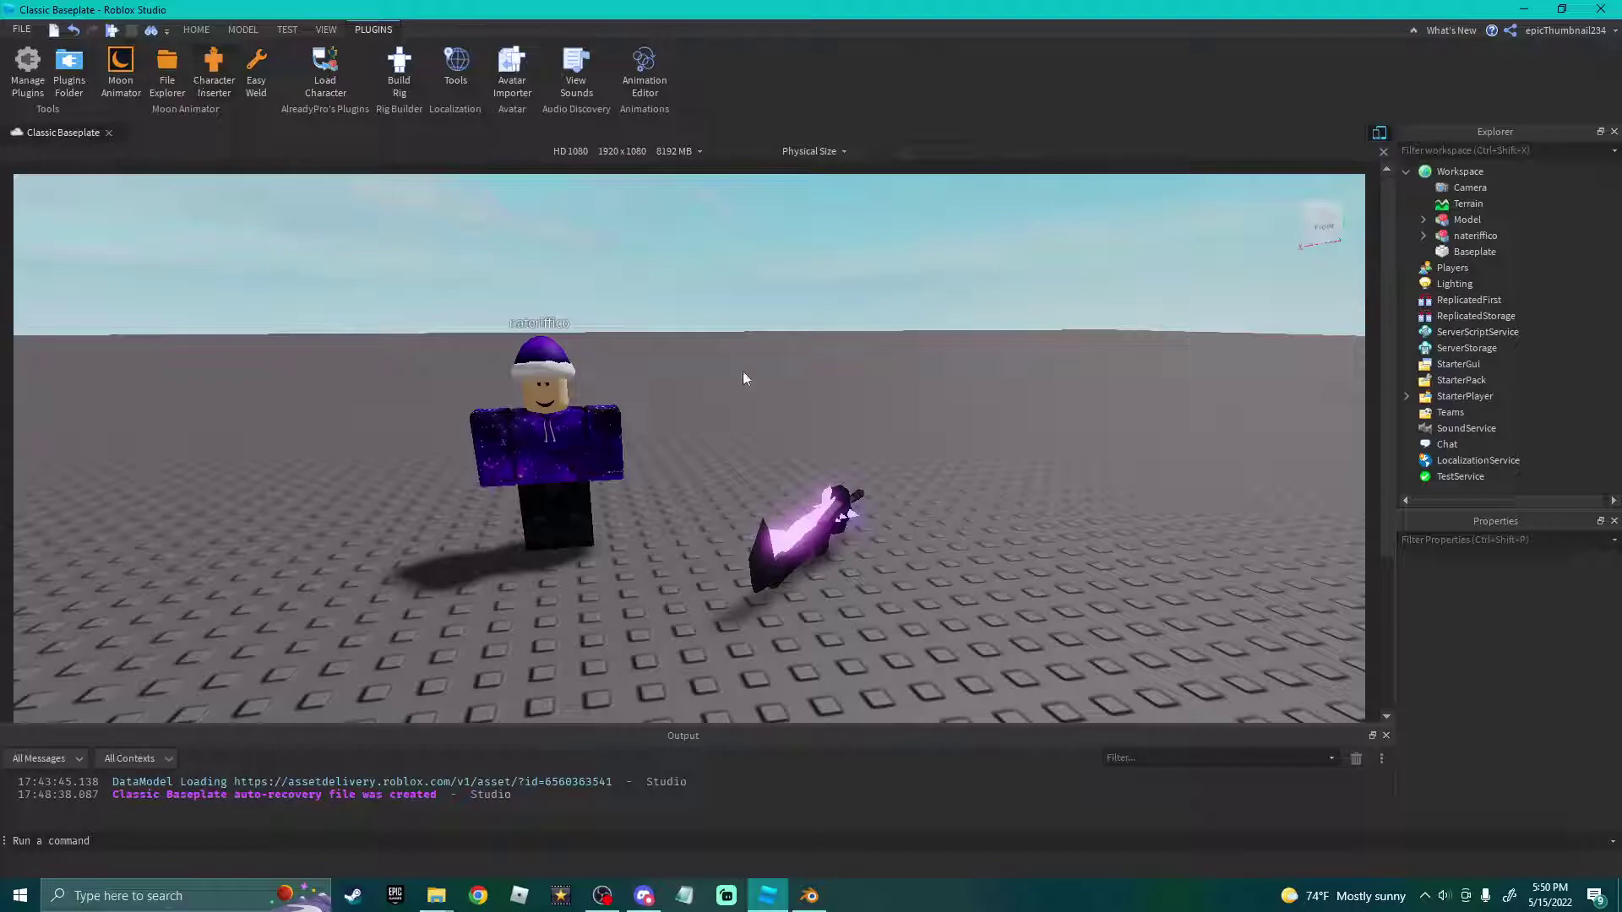
pyautogui.press('a')
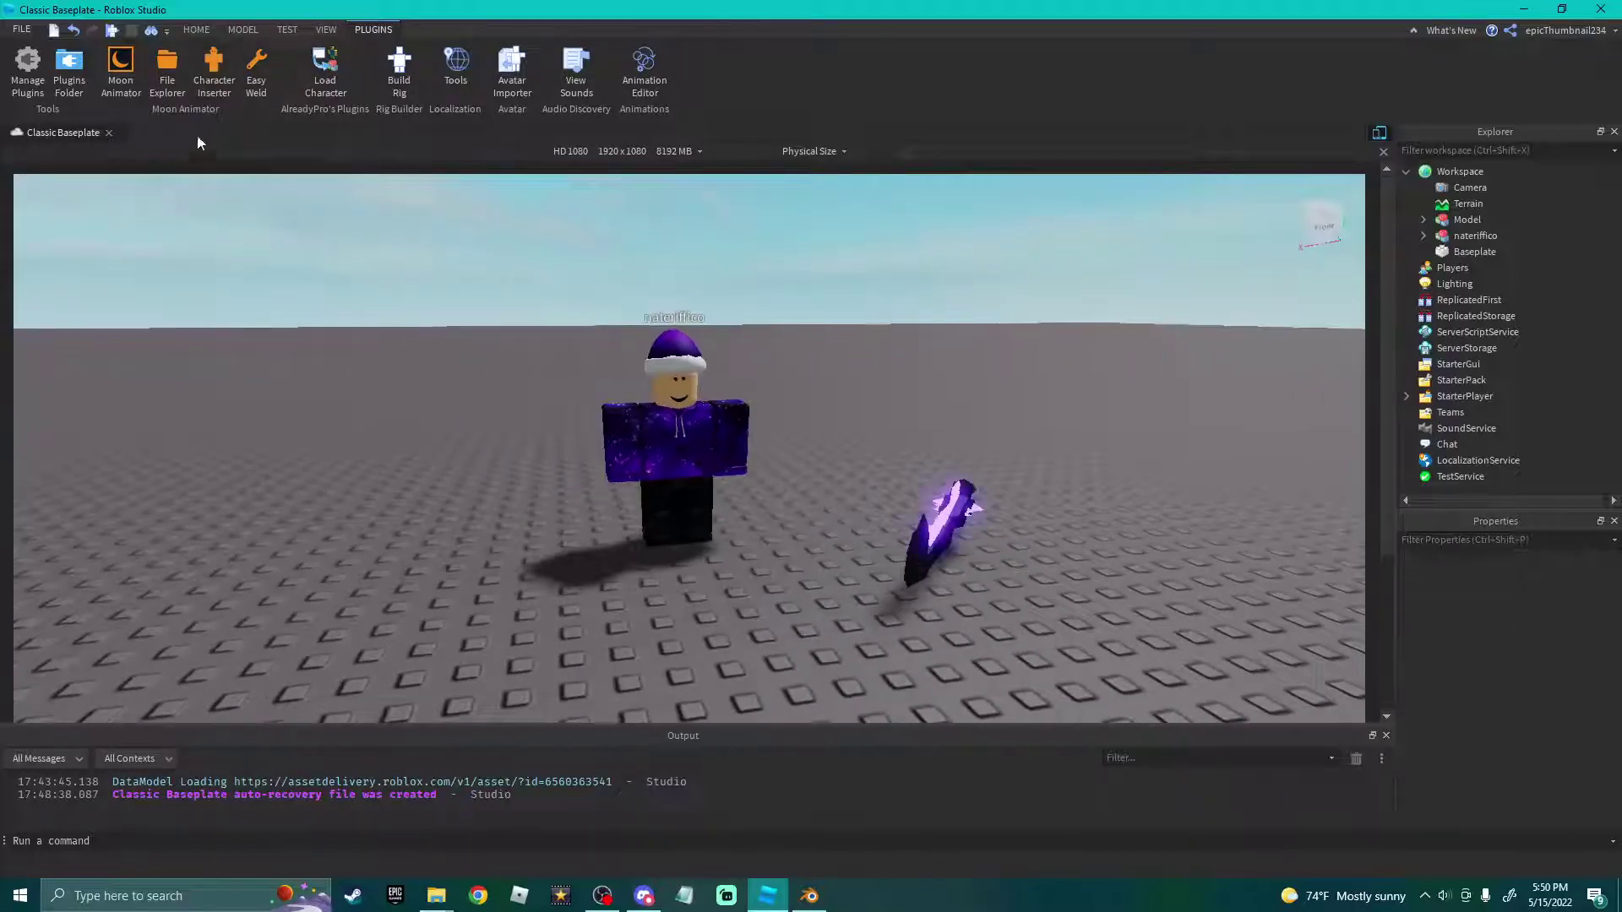
pyautogui.press('s')
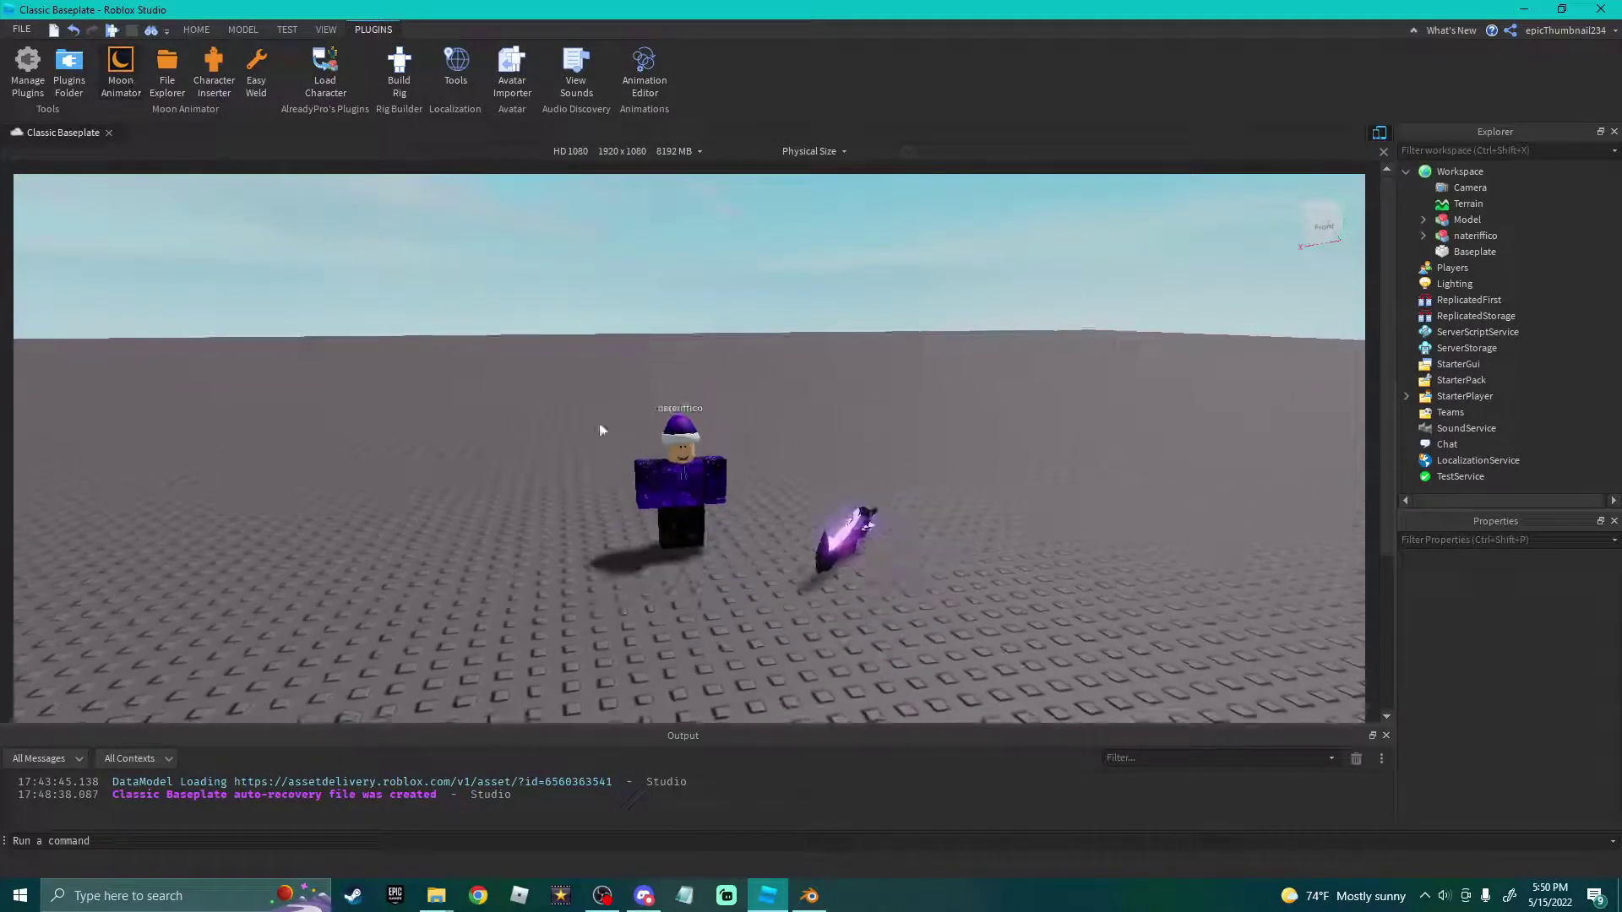
pyautogui.click(322, 80)
pyautogui.click(480, 453)
# Create a new Moon Animator file of type Animation named "sdgf".
pyautogui.click(120, 64)
pyautogui.click(461, 479)
pyautogui.click(487, 511)
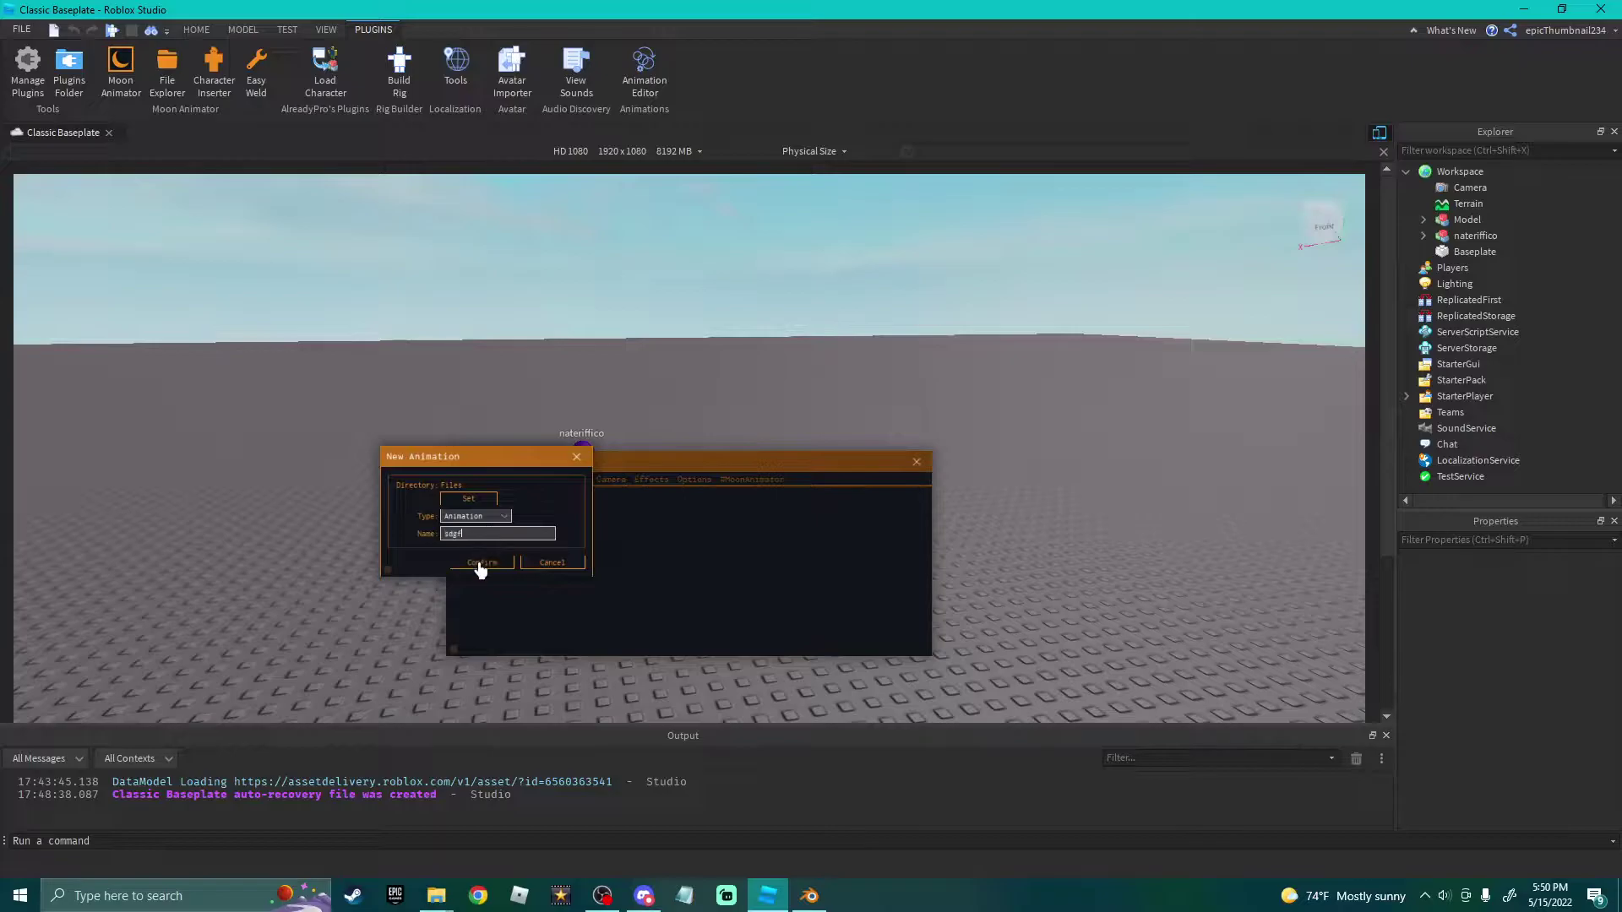
pyautogui.click(481, 563)
# Add the character rig to the animation and move the animator window down out of the character's way.
pyautogui.click(455, 504)
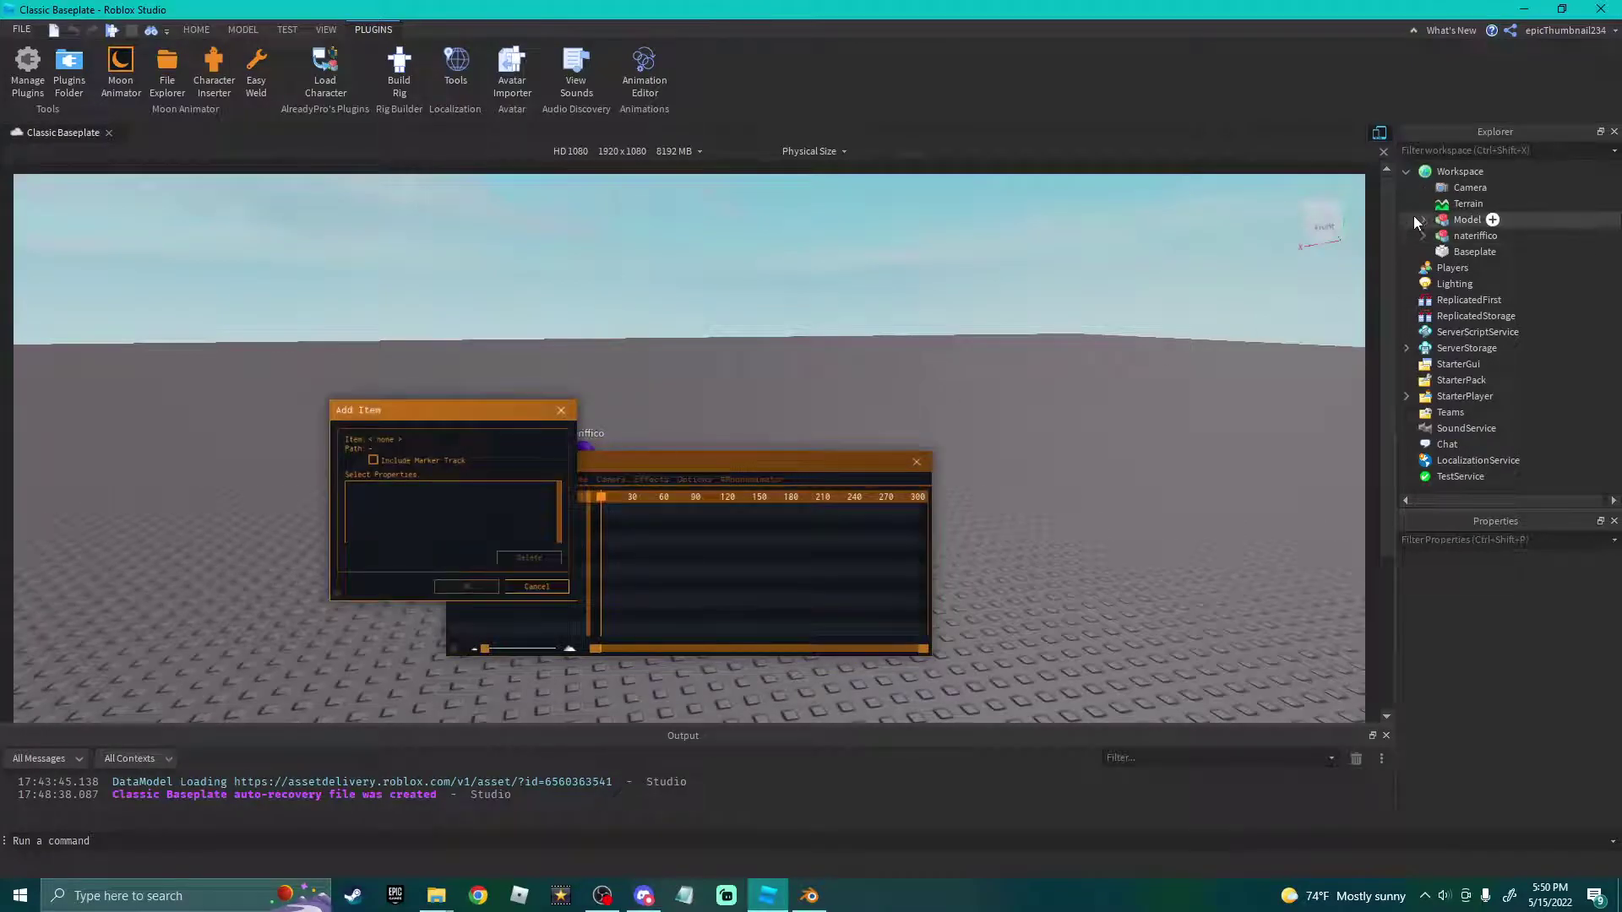
pyautogui.click(1474, 235)
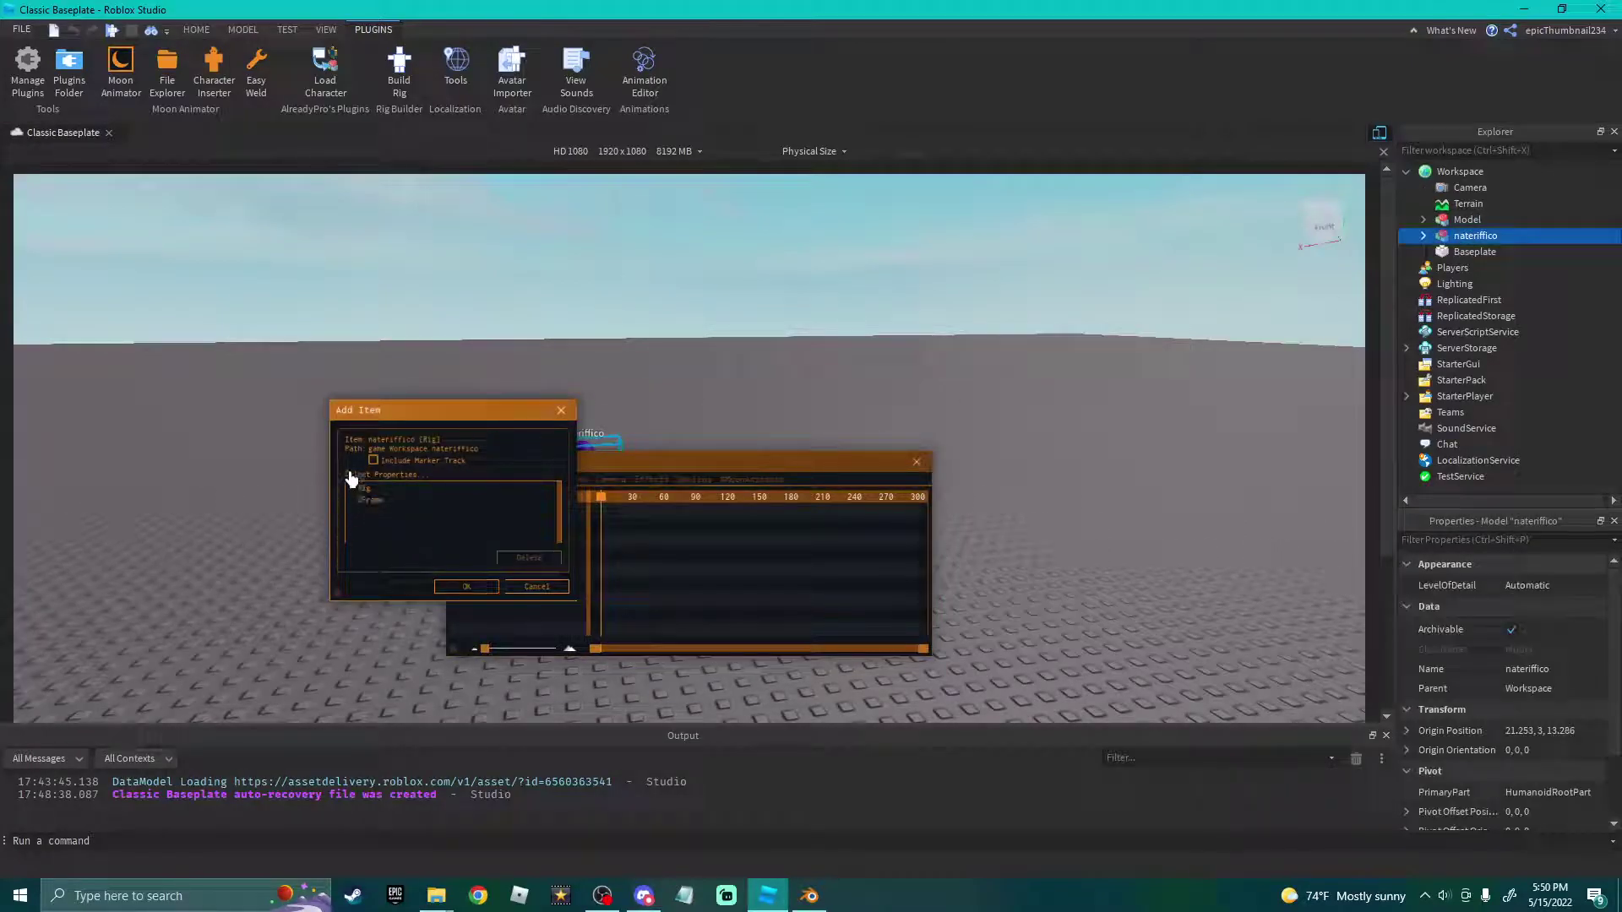
pyautogui.click(441, 584)
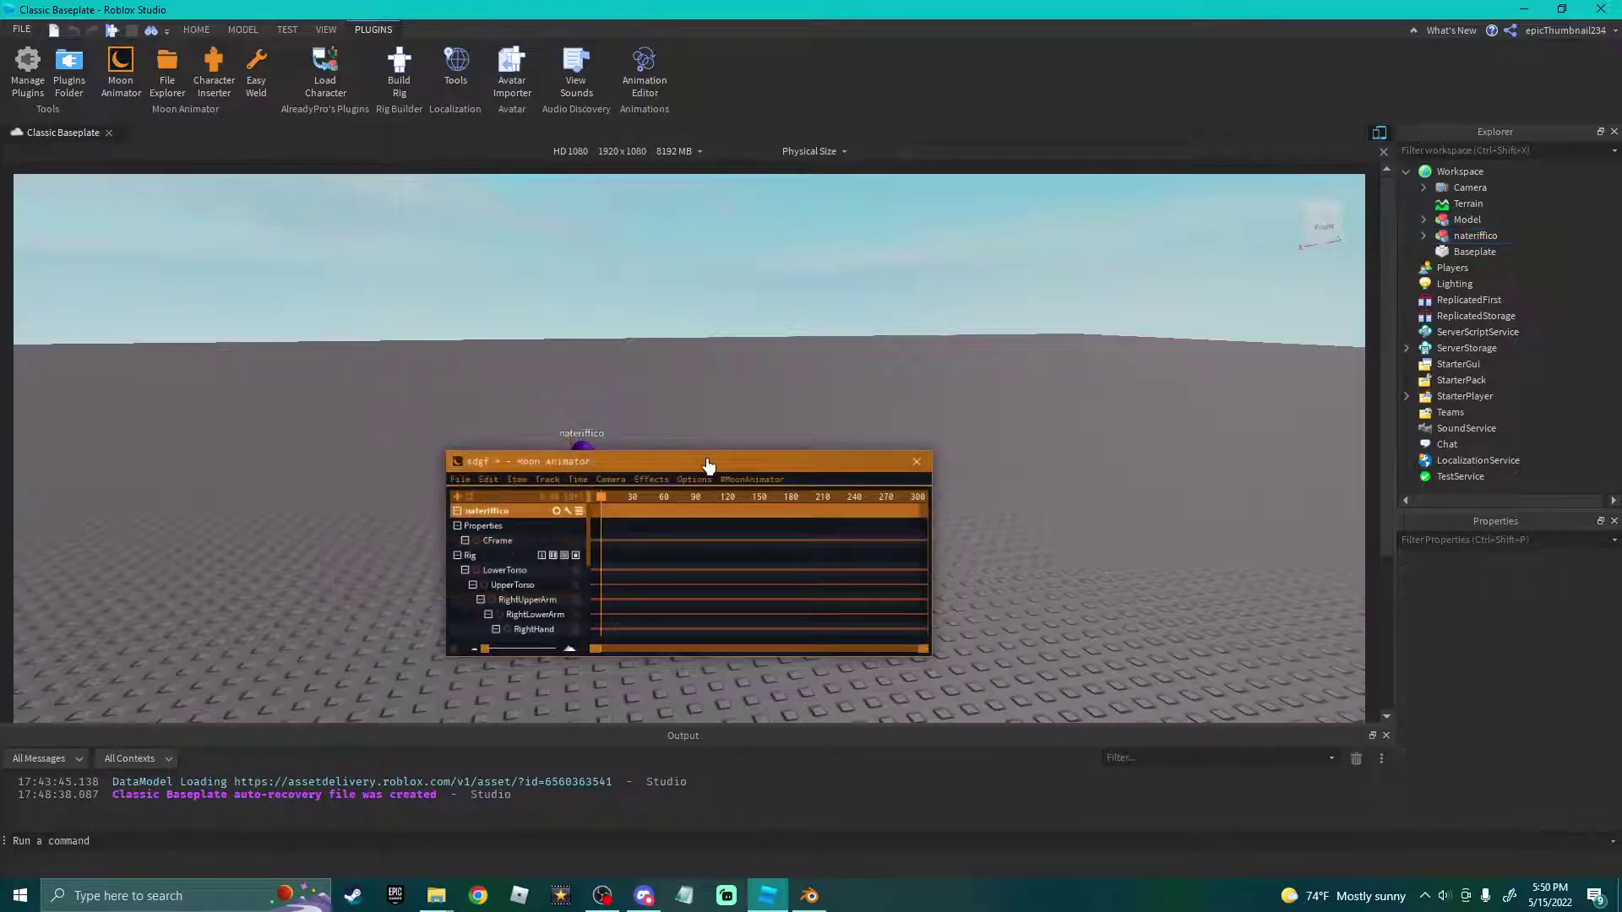
pyautogui.moveTo(708, 465); pyautogui.dragTo(289, 706)
# Pose the character's limbs so the arms and legs are spread slightly outward.
pyautogui.moveTo(658, 464); pyautogui.dragTo(658, 463, button='right')
pyautogui.scroll(4, 658, 464)
pyautogui.scroll(4, 658, 464)
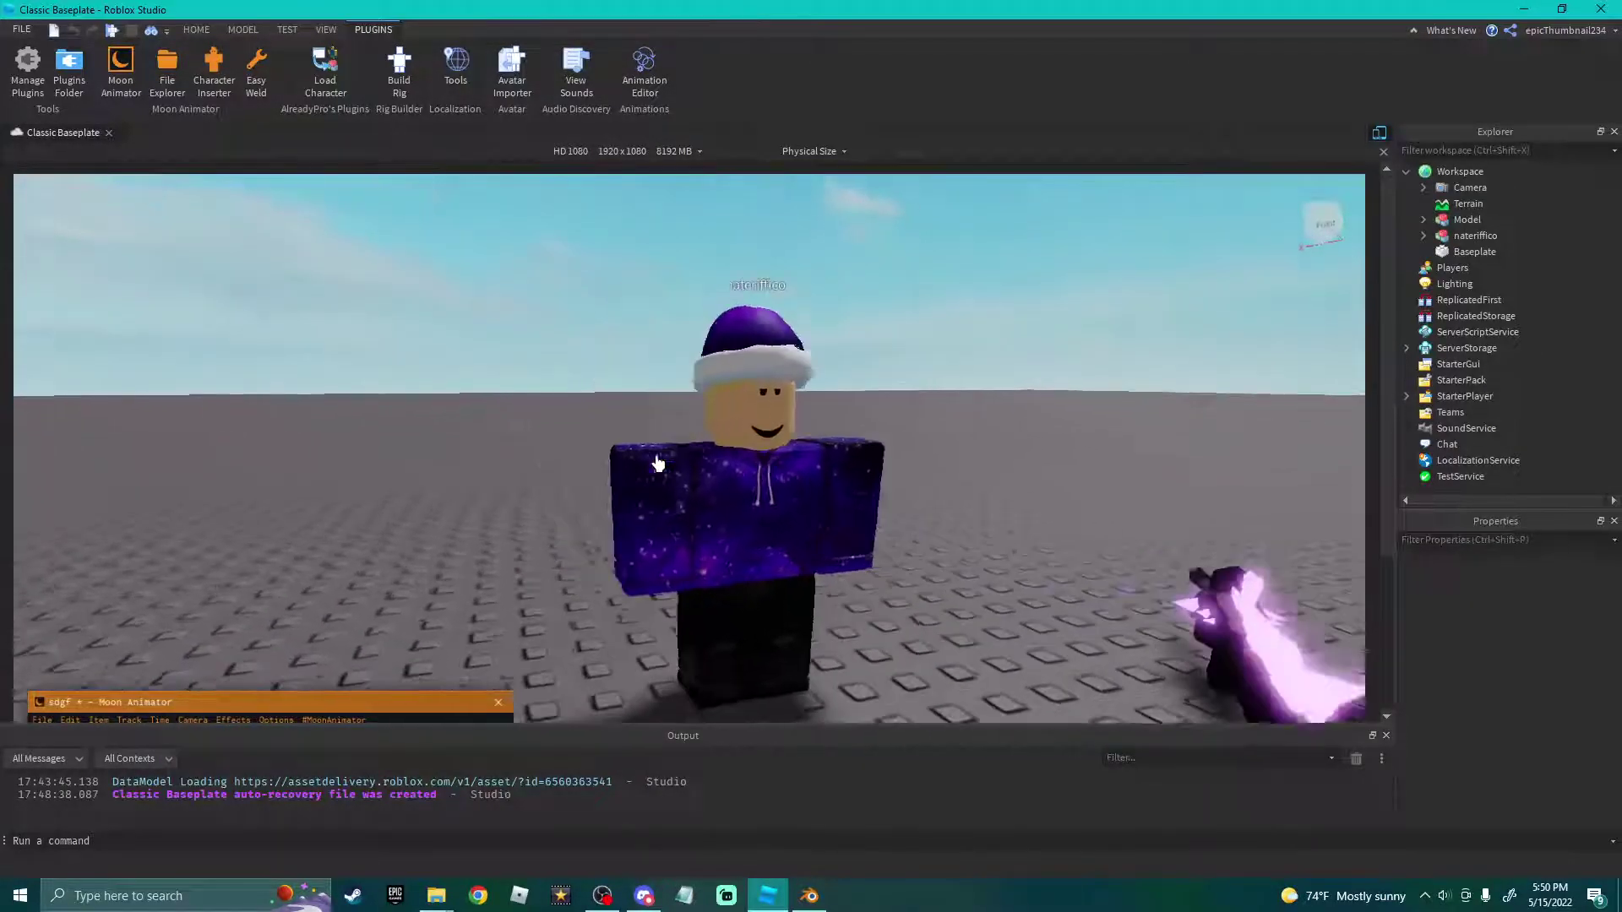
pyautogui.press('d')
pyautogui.moveTo(834, 449); pyautogui.dragTo(835, 450, button='right')
pyautogui.click(605, 395)
pyautogui.moveTo(829, 404); pyautogui.dragTo(773, 427)
pyautogui.moveTo(621, 194)
pyautogui.mouseDown()
pyautogui.moveTo(599, 208)
pyautogui.moveTo(623, 214)
pyautogui.mouseUp()
pyautogui.moveTo(473, 429); pyautogui.dragTo(471, 464)
pyautogui.click(612, 490)
pyautogui.click(594, 439)
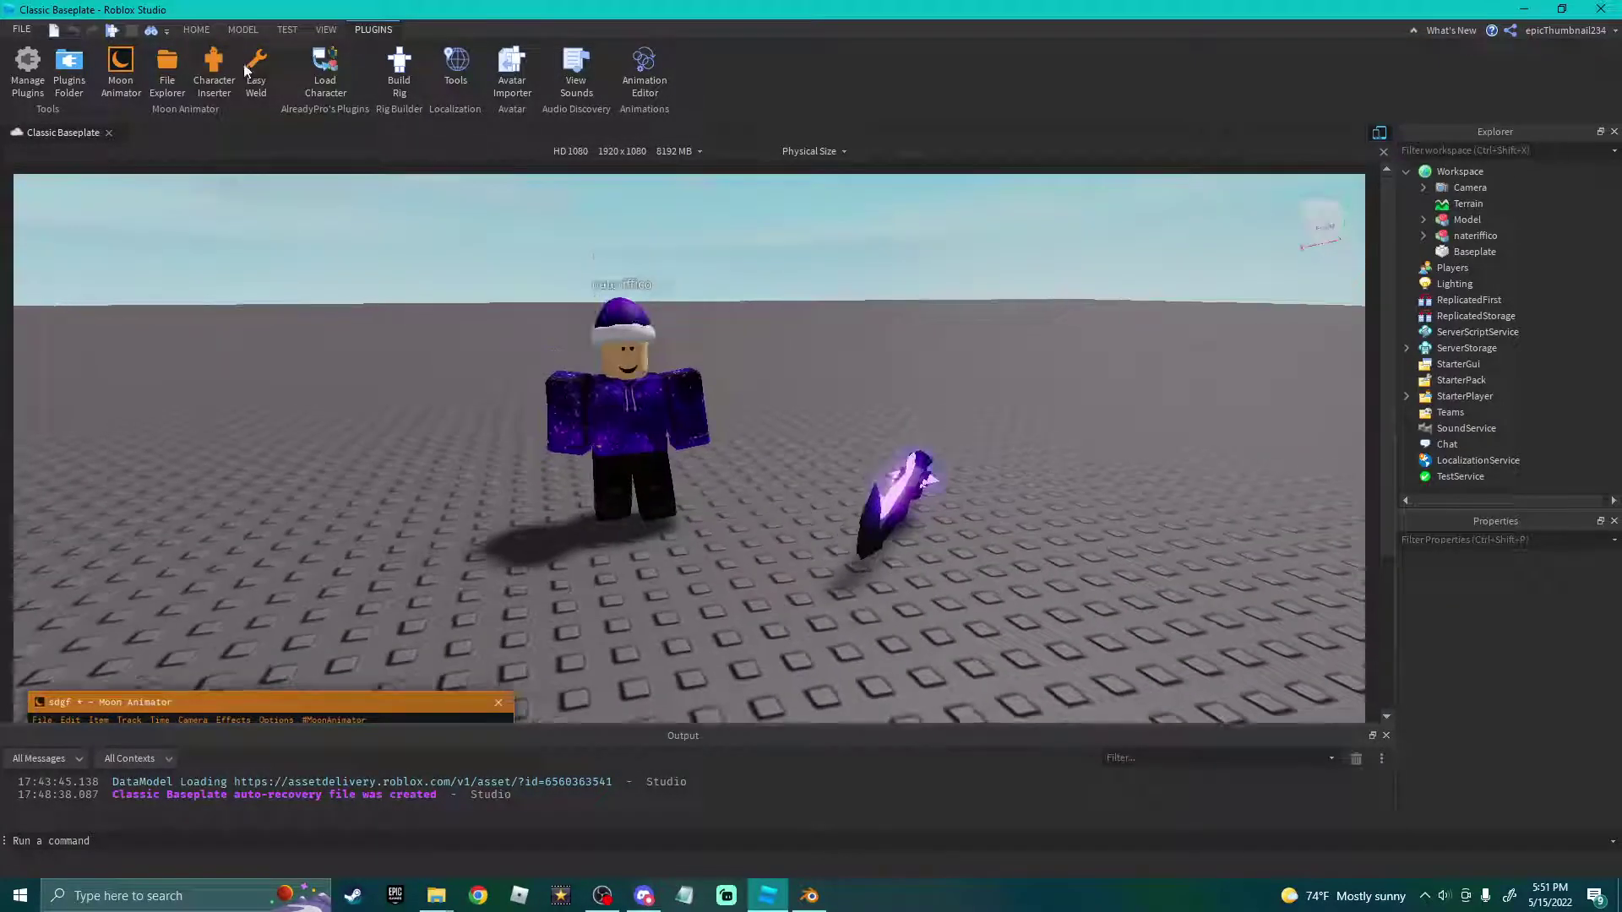
# Rotate the sword model about its vertical axis to about 71°.
pyautogui.click(201, 31)
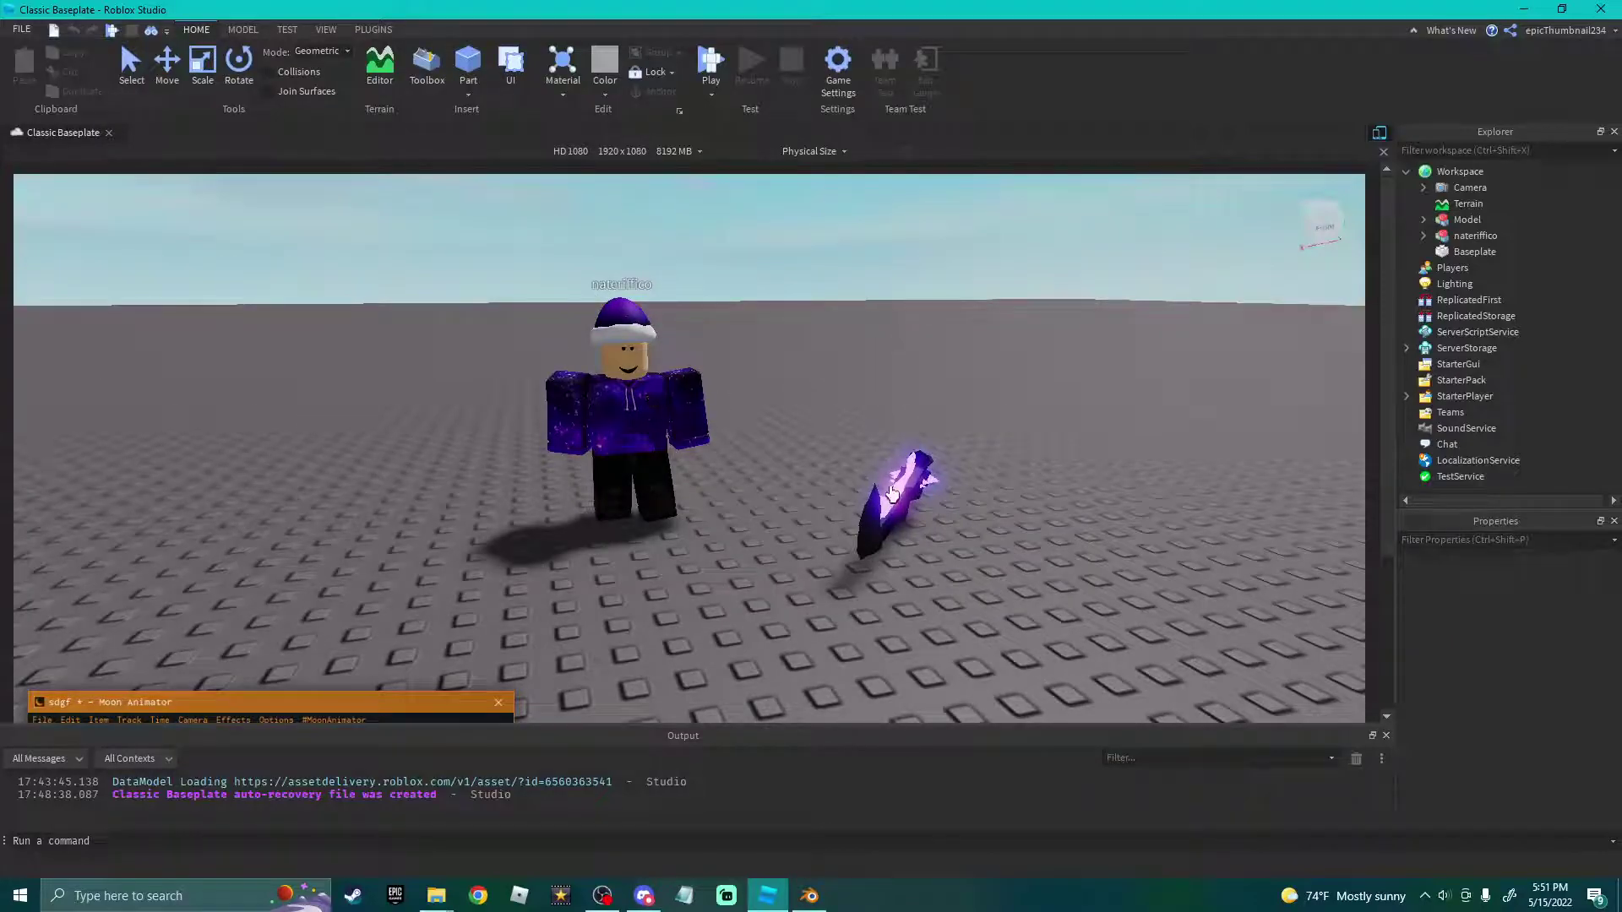
pyautogui.moveTo(890, 490); pyautogui.dragTo(868, 480, button='right')
pyautogui.scroll(3, 863, 487)
pyautogui.scroll(-3, 861, 486)
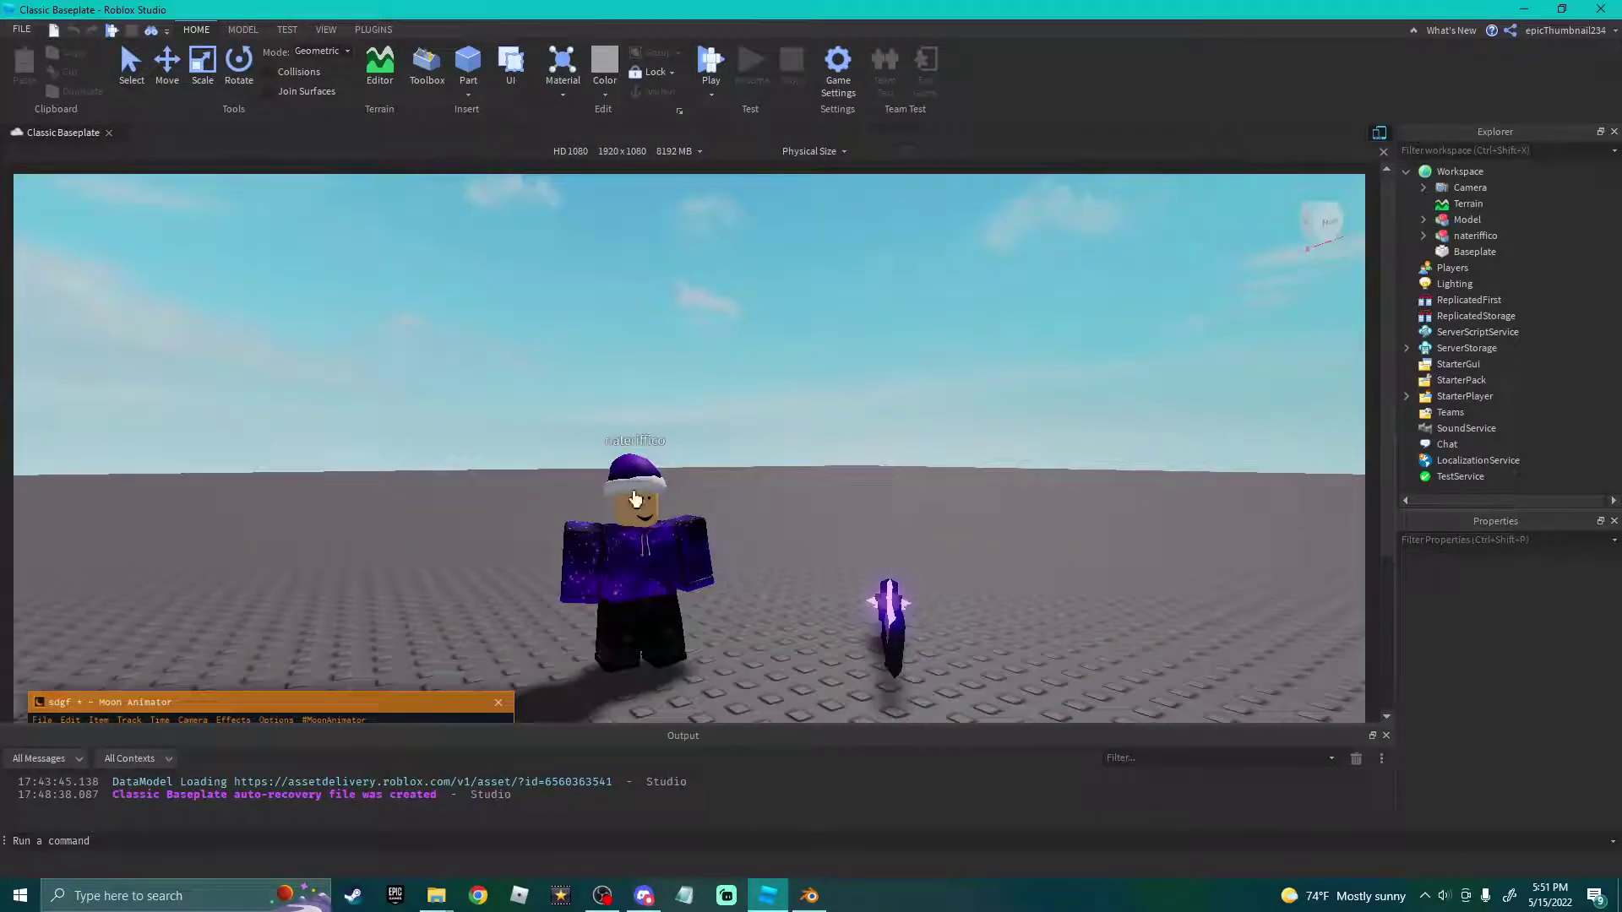
pyautogui.click(637, 497)
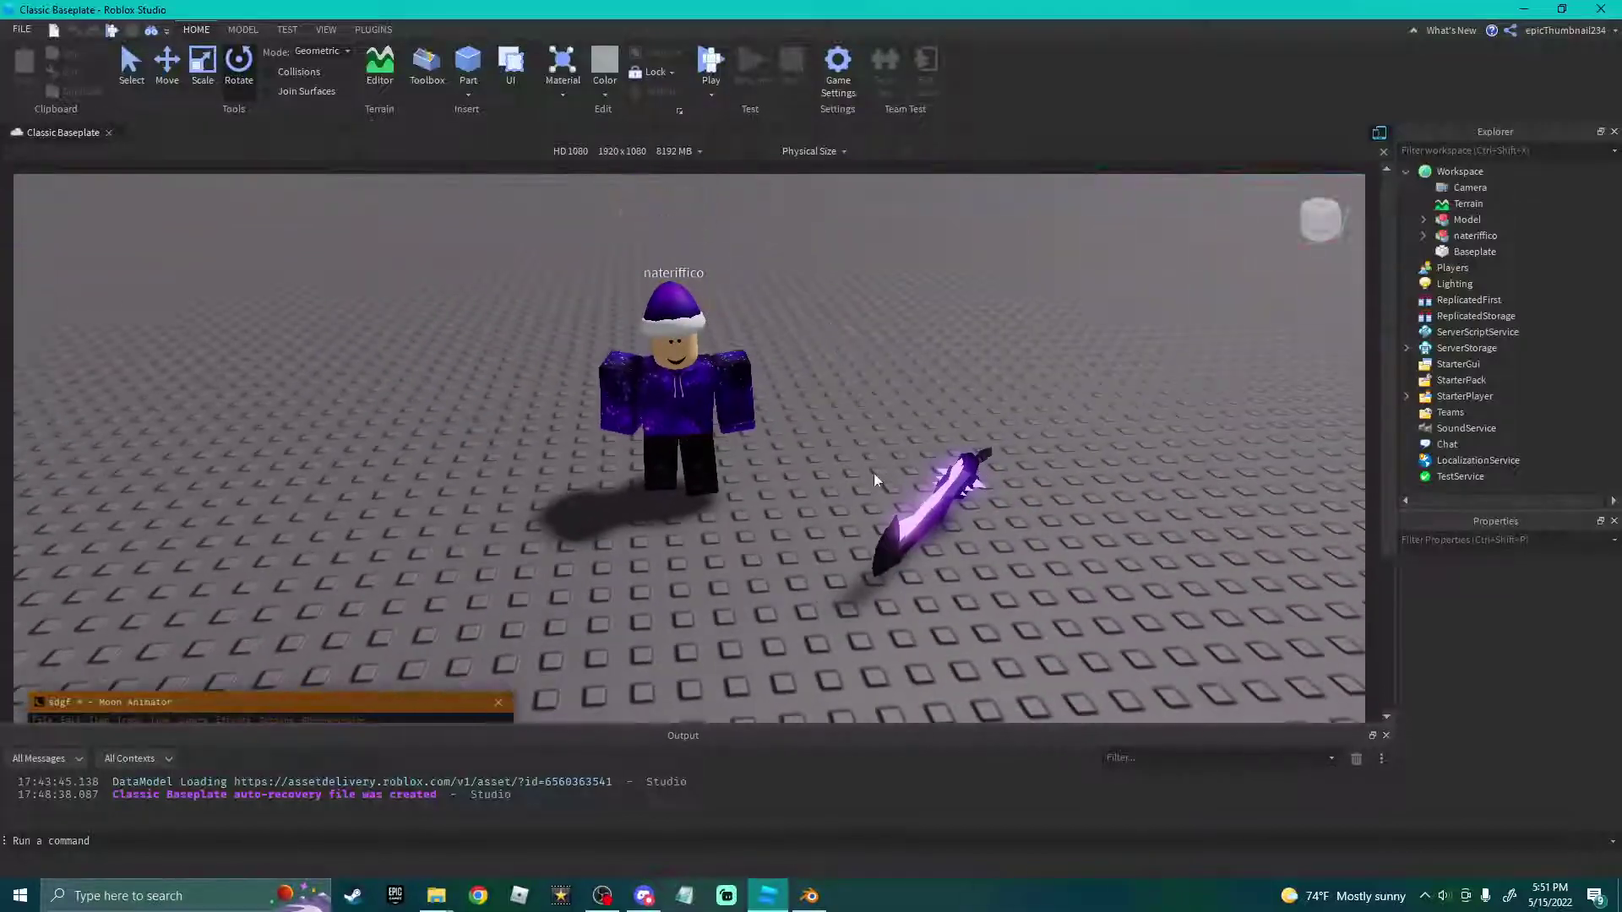
pyautogui.click(883, 490)
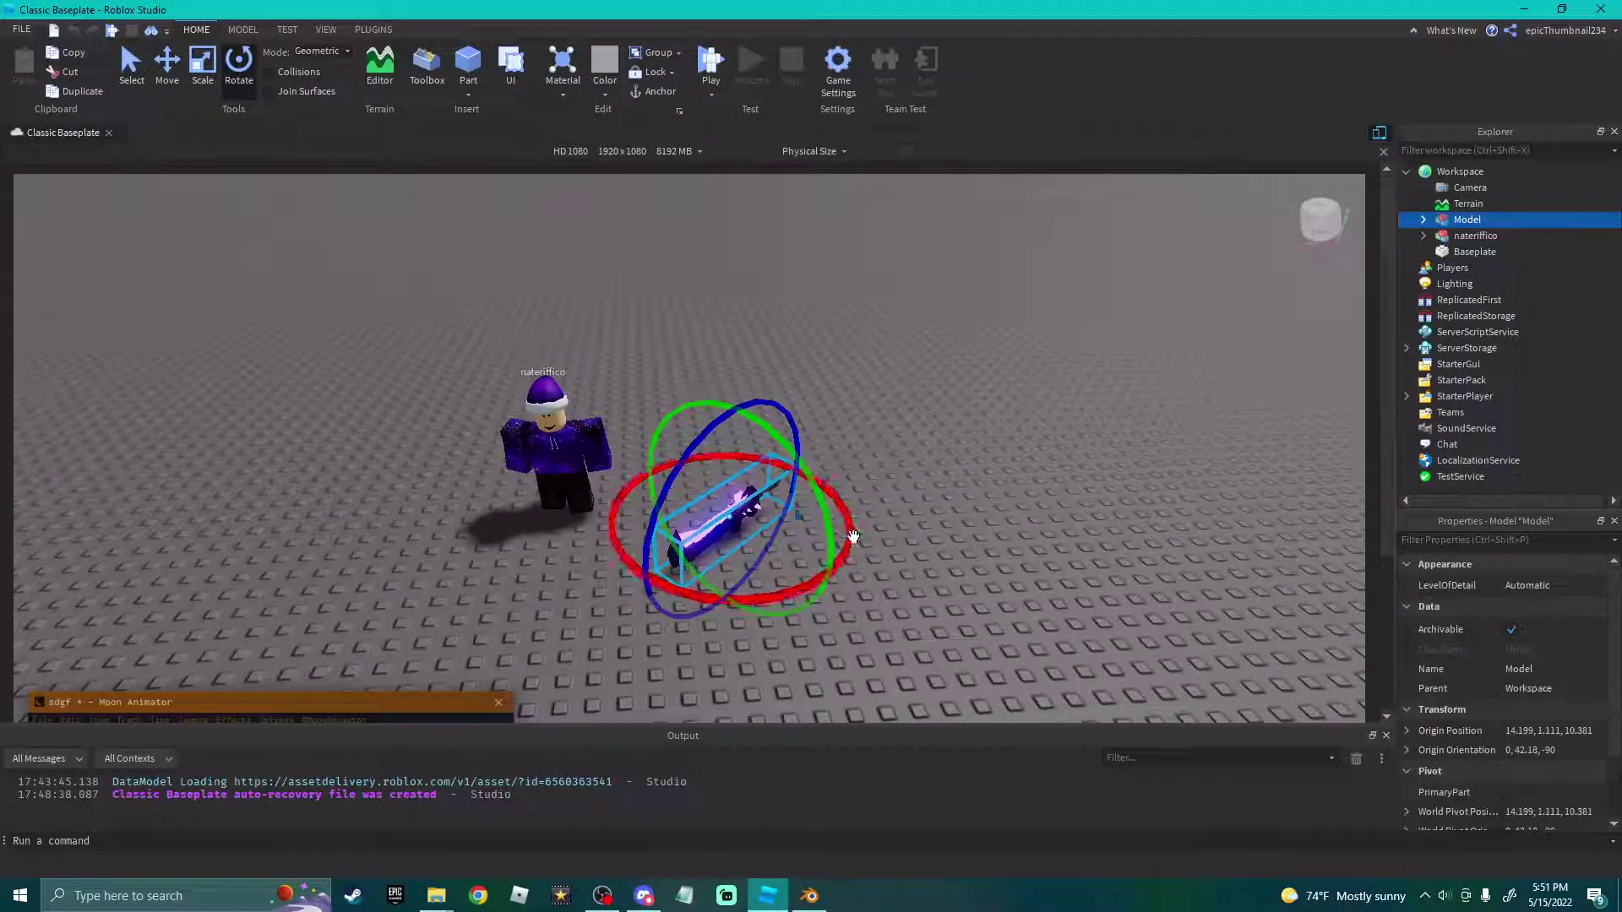
pyautogui.moveTo(852, 537); pyautogui.dragTo(878, 478)
# Move the sword model across the ground to beside the character's right arm.
pyautogui.click(166, 63)
pyautogui.press('a')
pyautogui.moveTo(809, 521); pyautogui.dragTo(710, 504)
pyautogui.moveTo(713, 499); pyautogui.dragTo(709, 503, button='right')
pyautogui.moveTo(710, 503); pyautogui.dragTo(755, 516)
# Raise the sword and align its handle with the character's right hand, at about 23.5, 2.3, 11.4.
pyautogui.click(242, 73)
pyautogui.scroll(8, 785, 498)
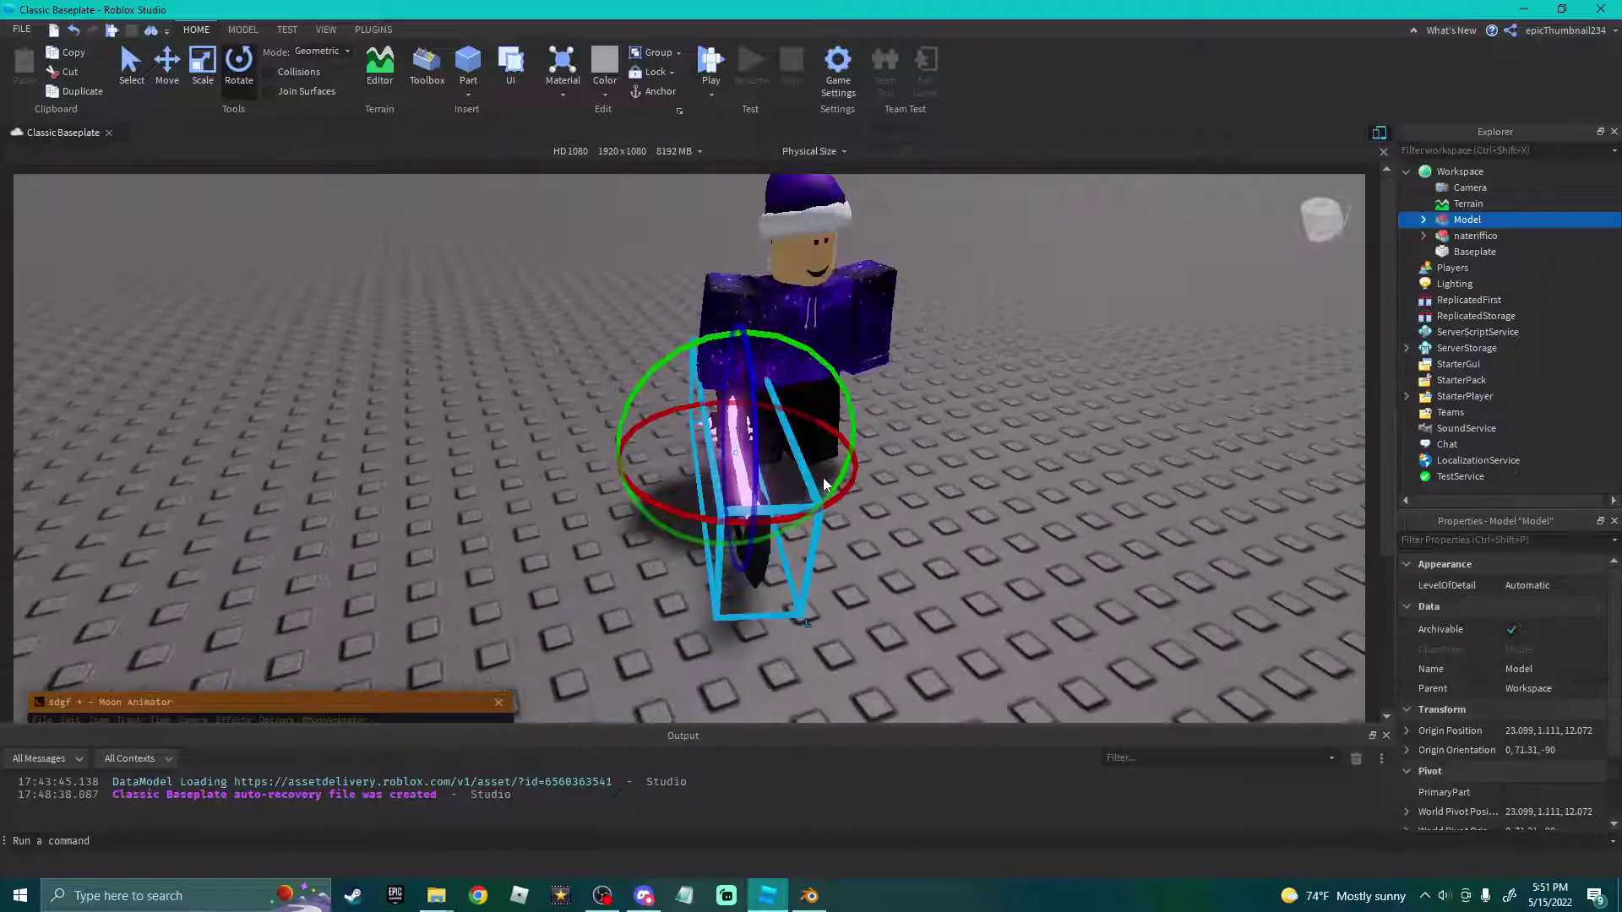
pyautogui.press('d')
pyautogui.click(135, 69)
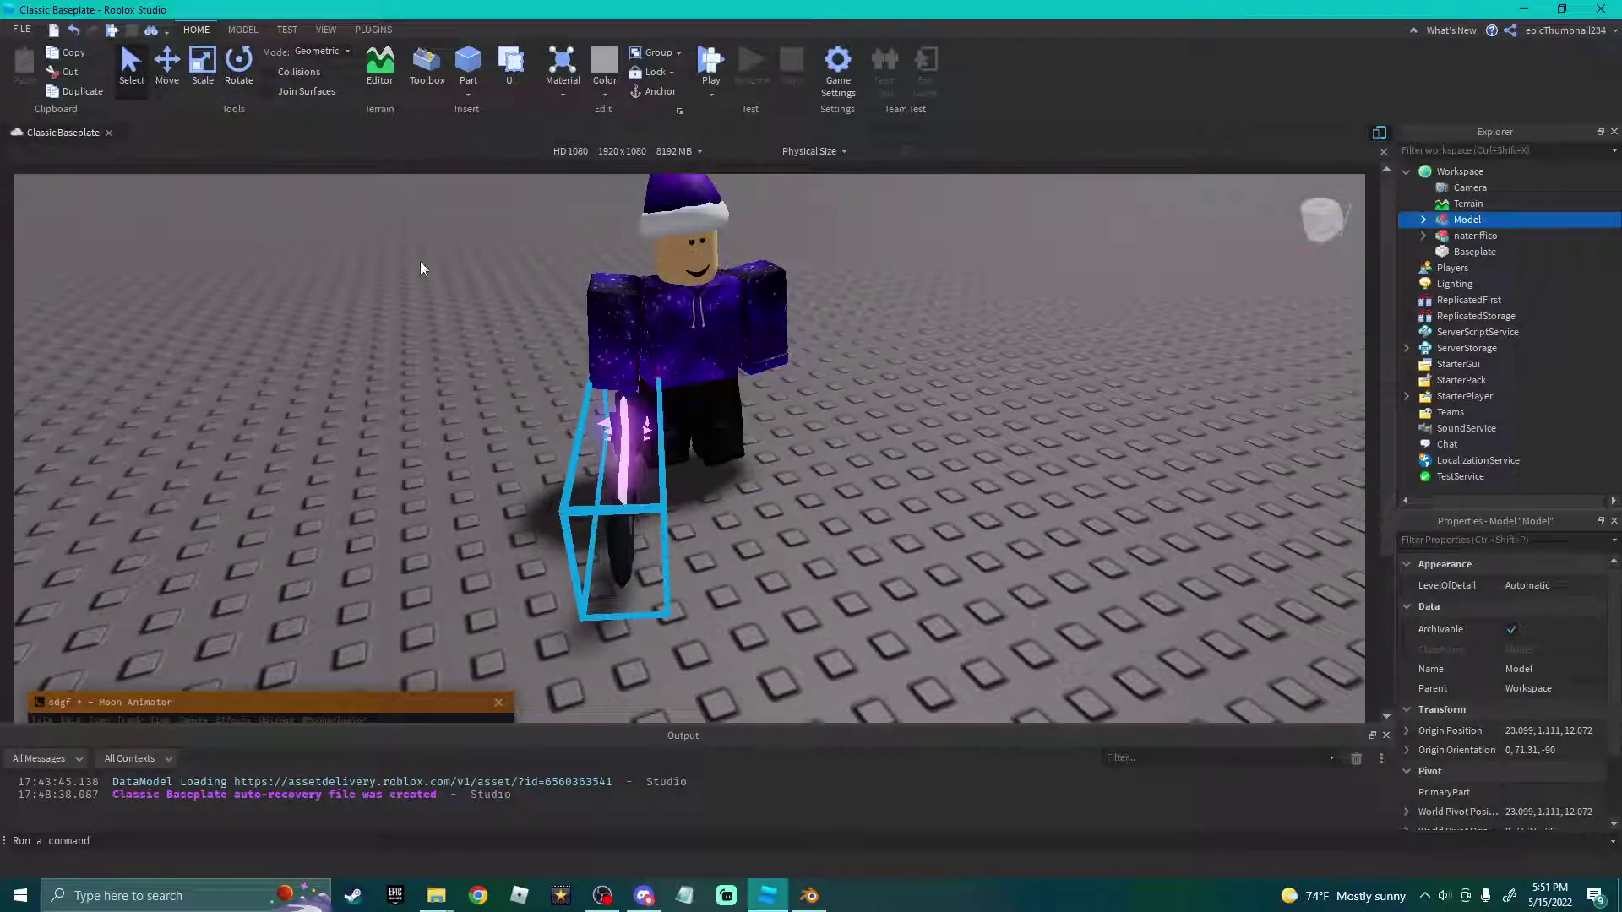
pyautogui.click(176, 81)
pyautogui.moveTo(617, 356); pyautogui.dragTo(623, 280)
pyautogui.moveTo(673, 305); pyautogui.dragTo(752, 390, button='right')
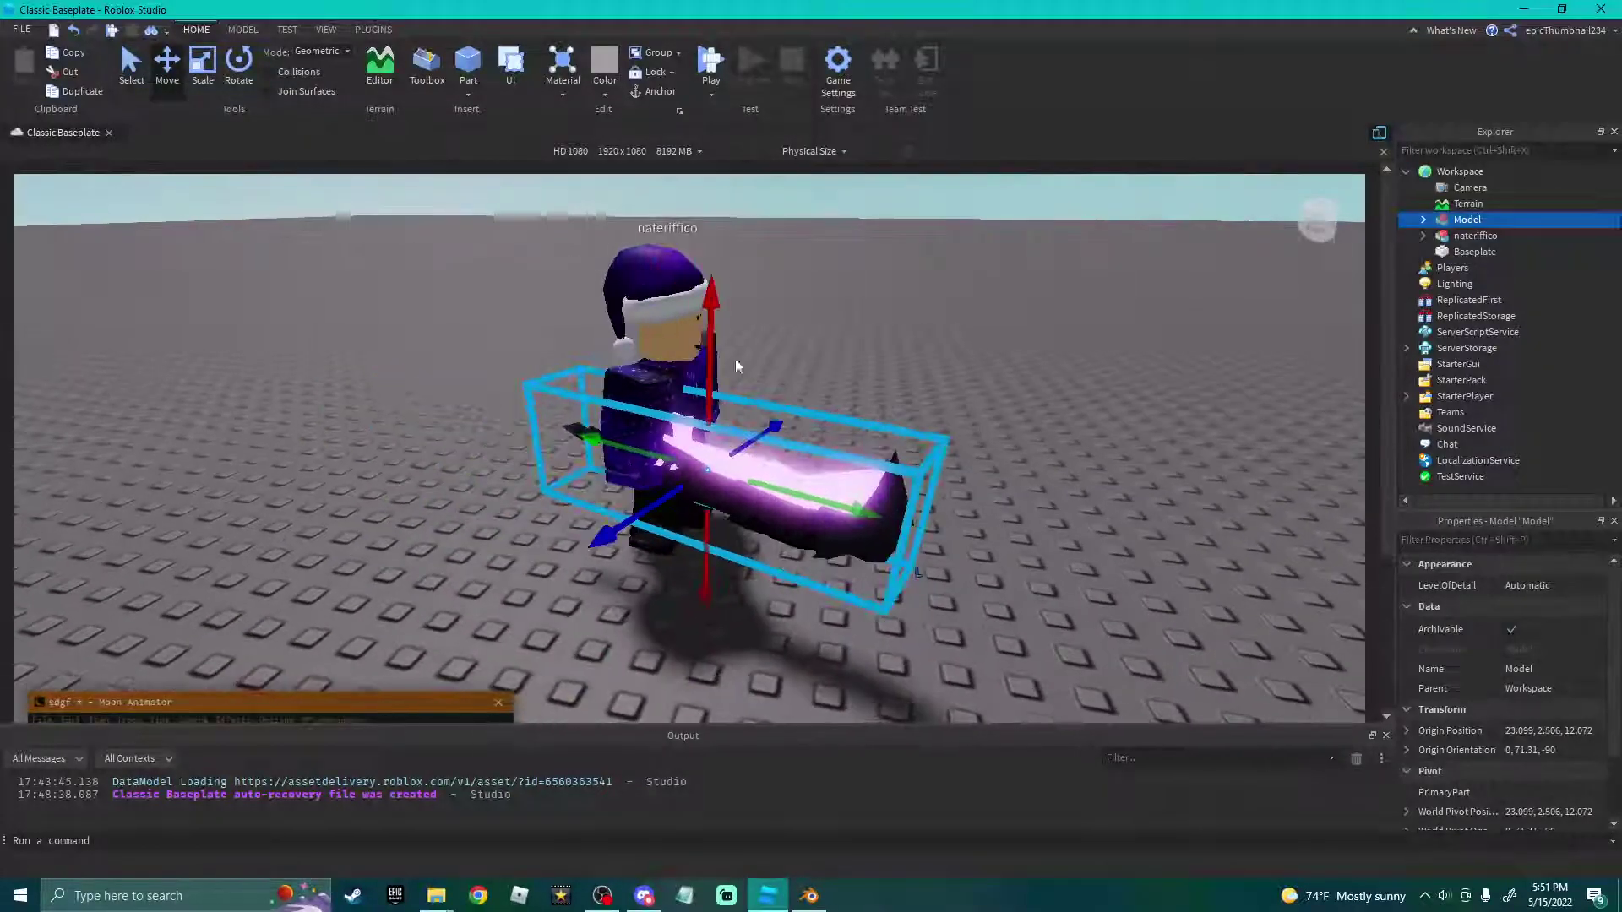
pyautogui.scroll(2, 752, 390)
pyautogui.moveTo(860, 477); pyautogui.dragTo(912, 507)
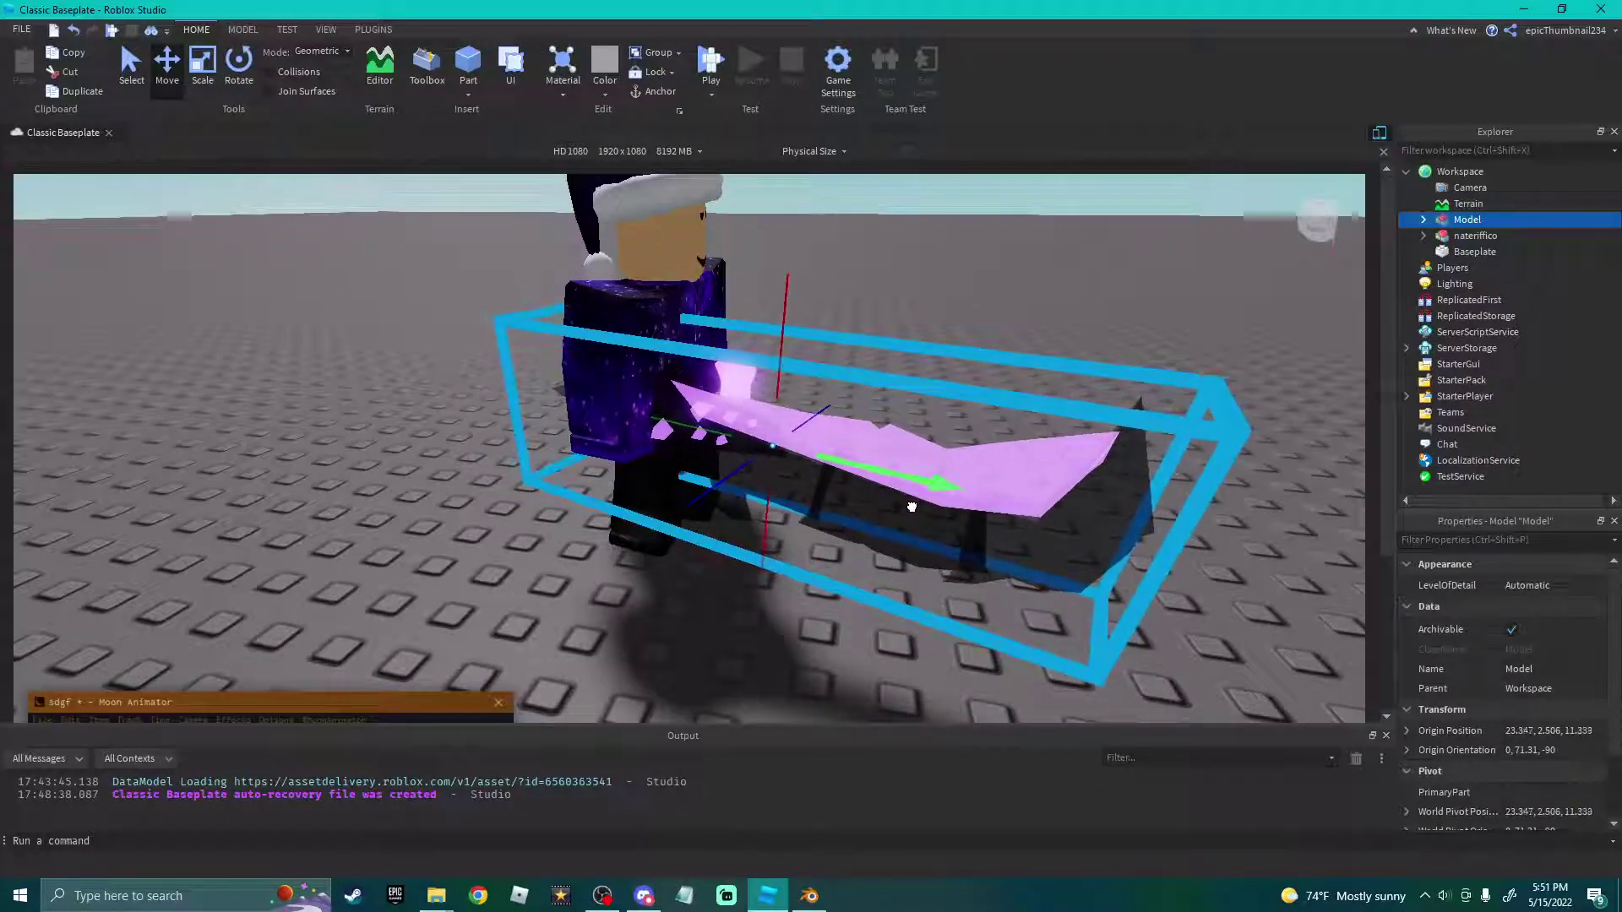
pyautogui.moveTo(707, 492); pyautogui.dragTo(698, 498)
pyautogui.moveTo(762, 373); pyautogui.dragTo(766, 382)
pyautogui.click(981, 296)
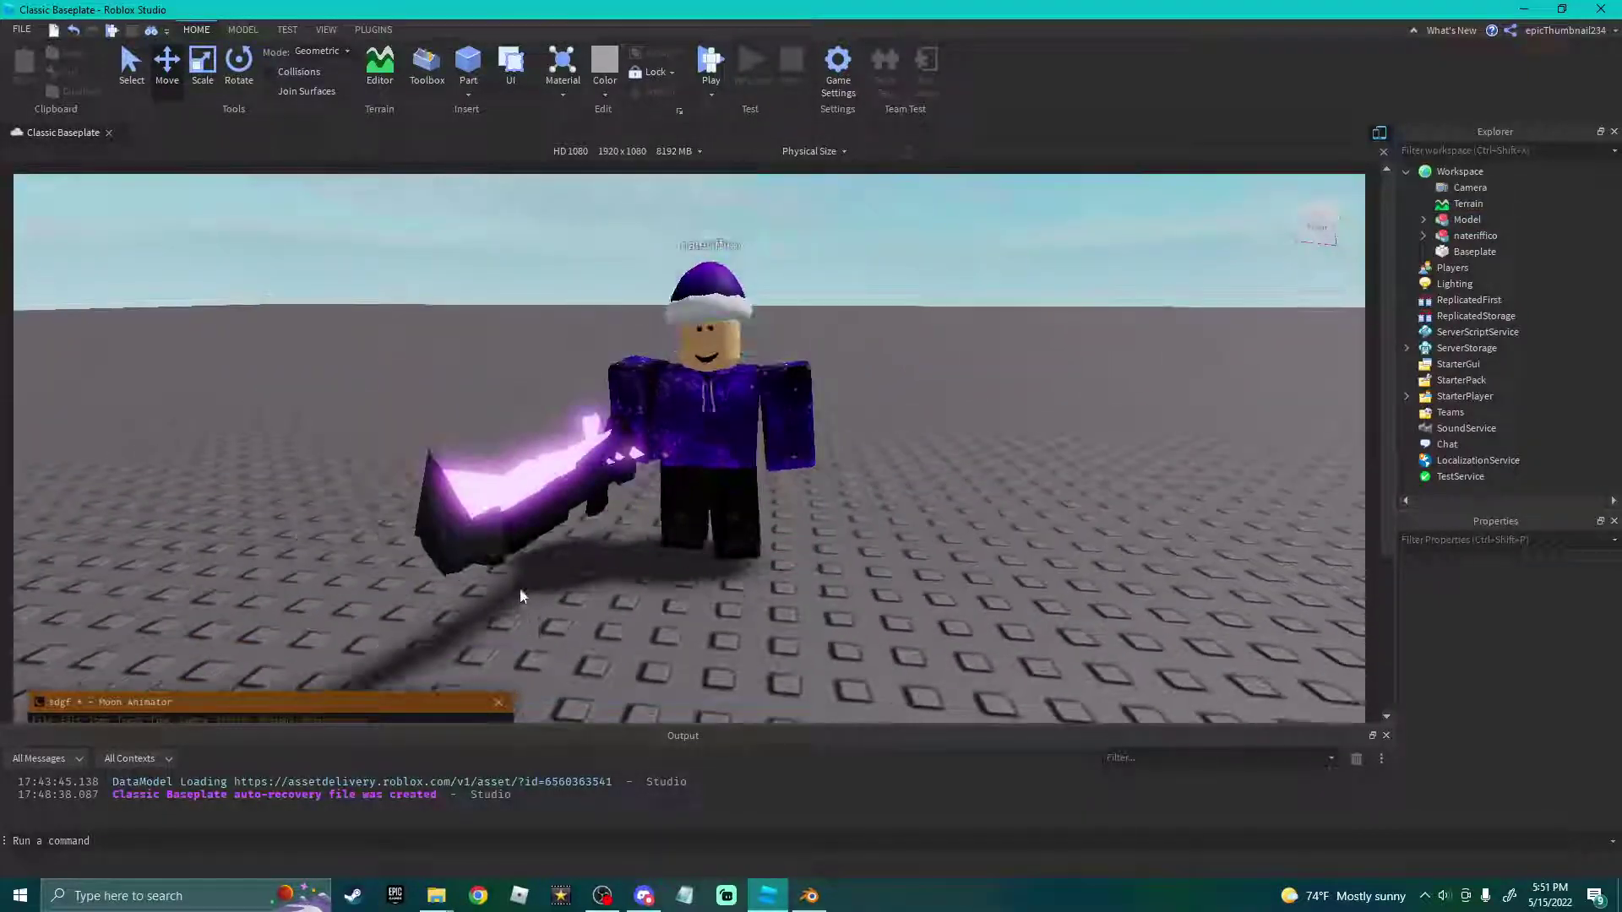
# Recolor the sword's neon blade mesh, Meshes/1_Plane.011, with the purple #5b1bae sampled on screen from the character's hat.
pyautogui.click(507, 494)
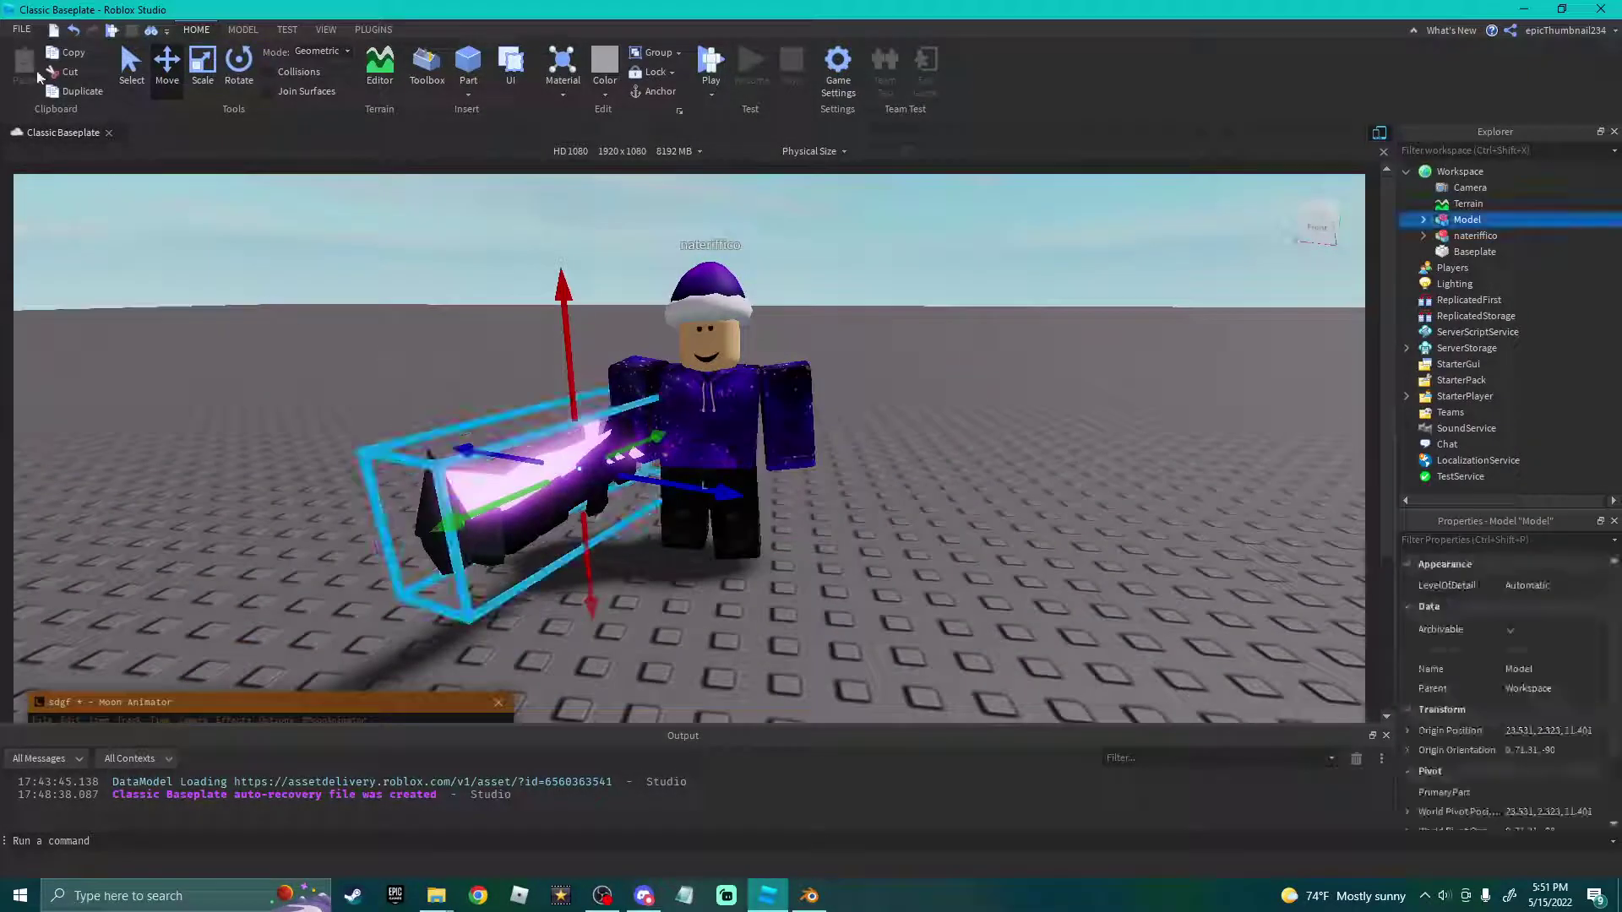
pyautogui.click(137, 79)
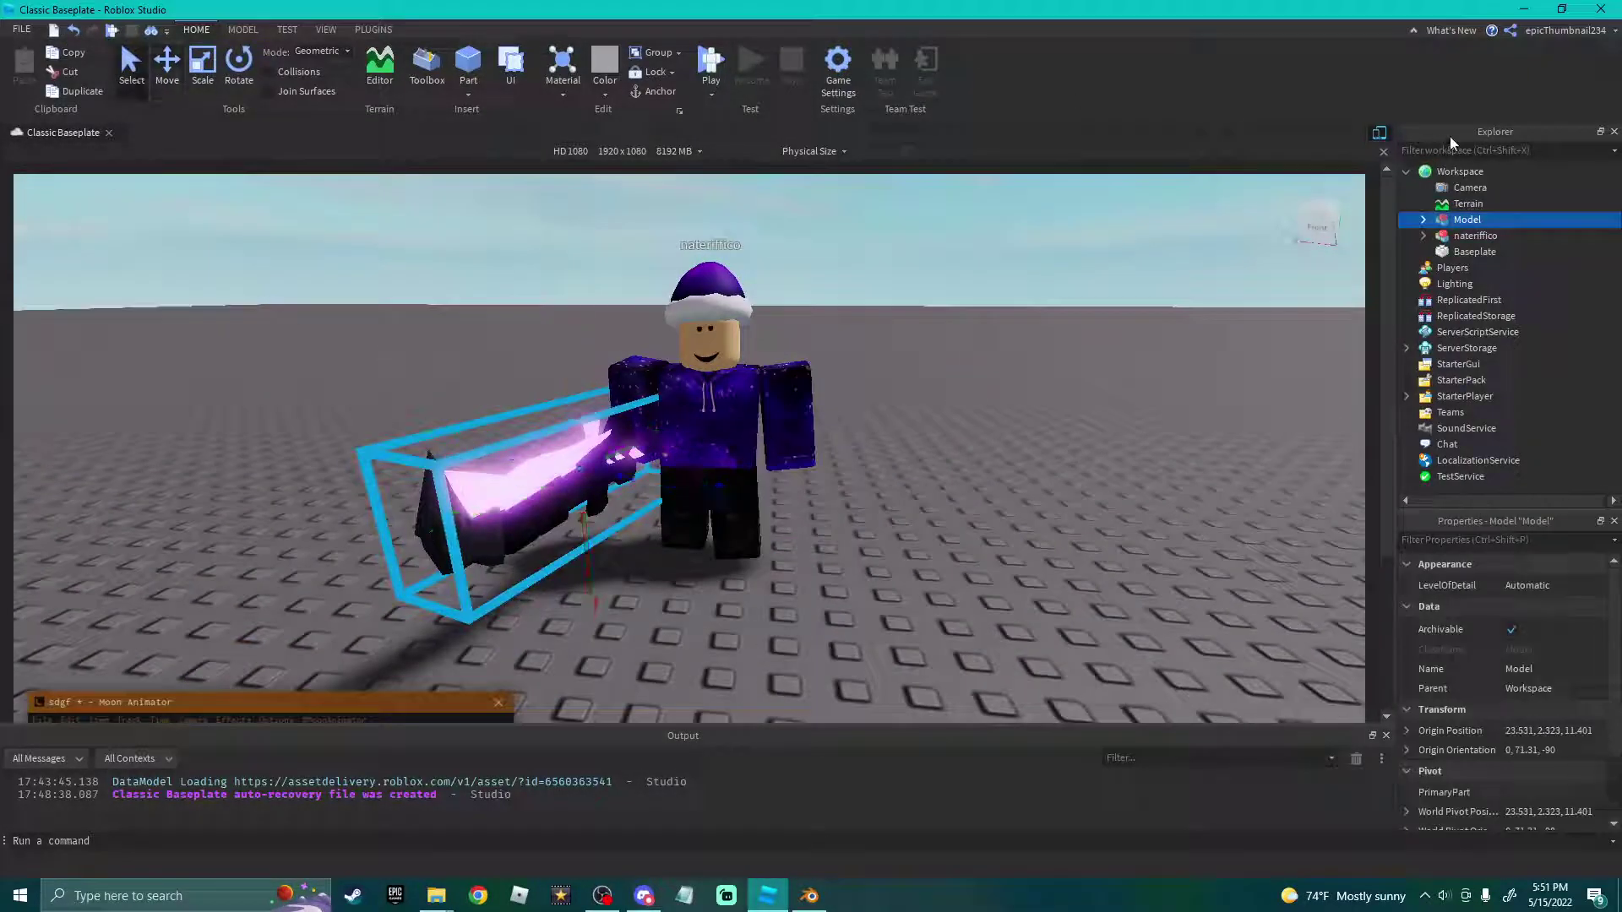
pyautogui.click(1422, 221)
pyautogui.click(1440, 236)
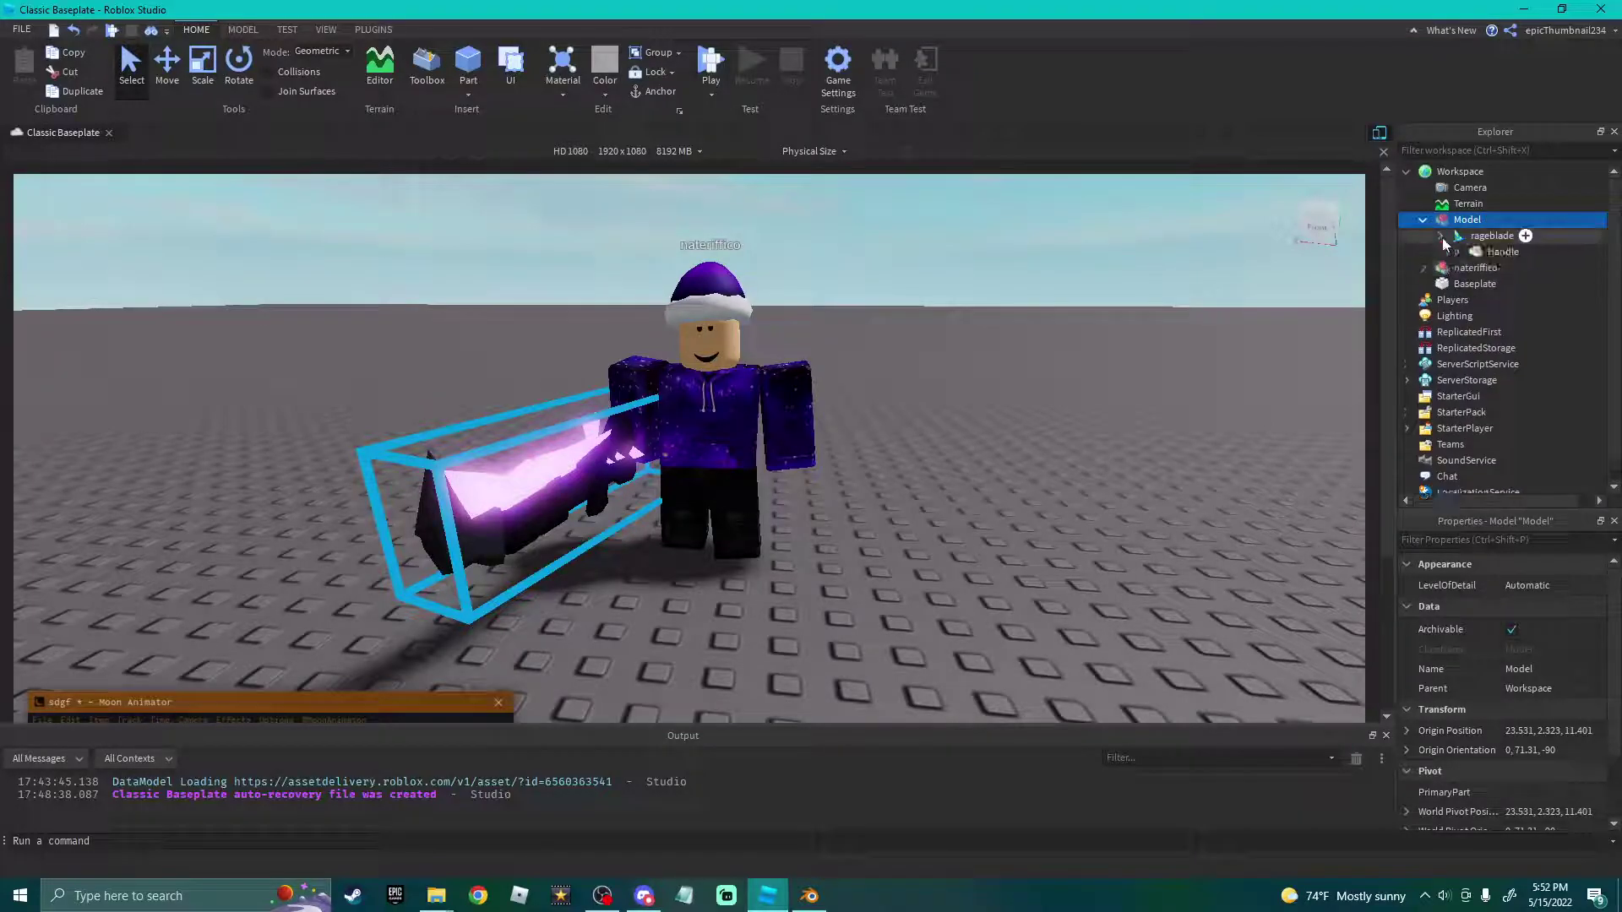
pyautogui.click(1456, 253)
pyautogui.click(1520, 316)
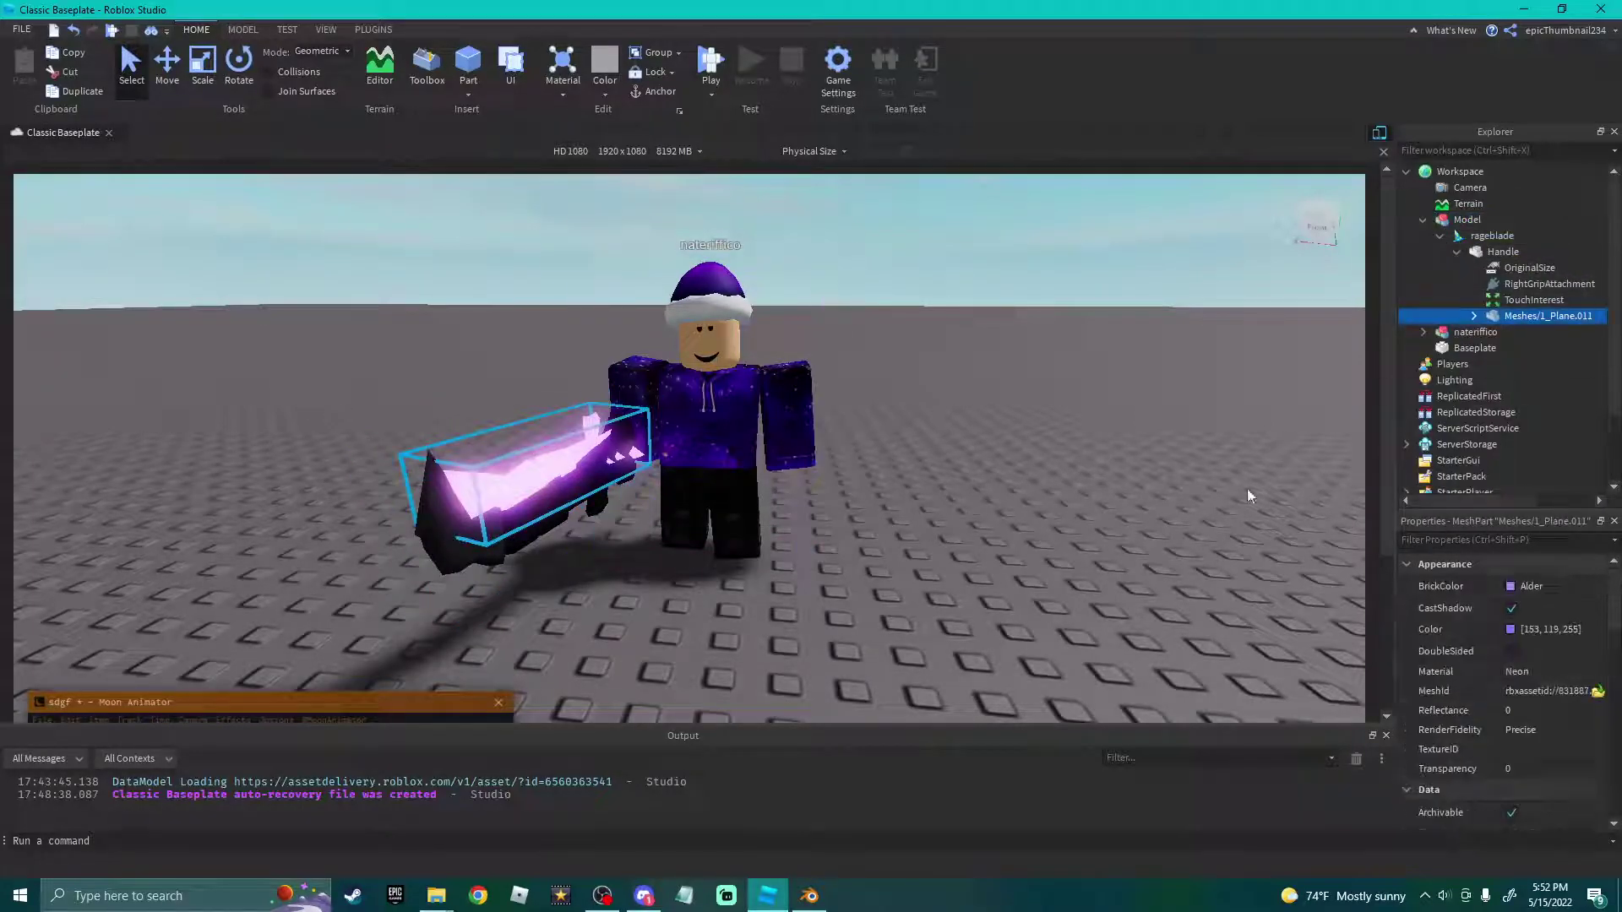
pyautogui.click(1512, 589)
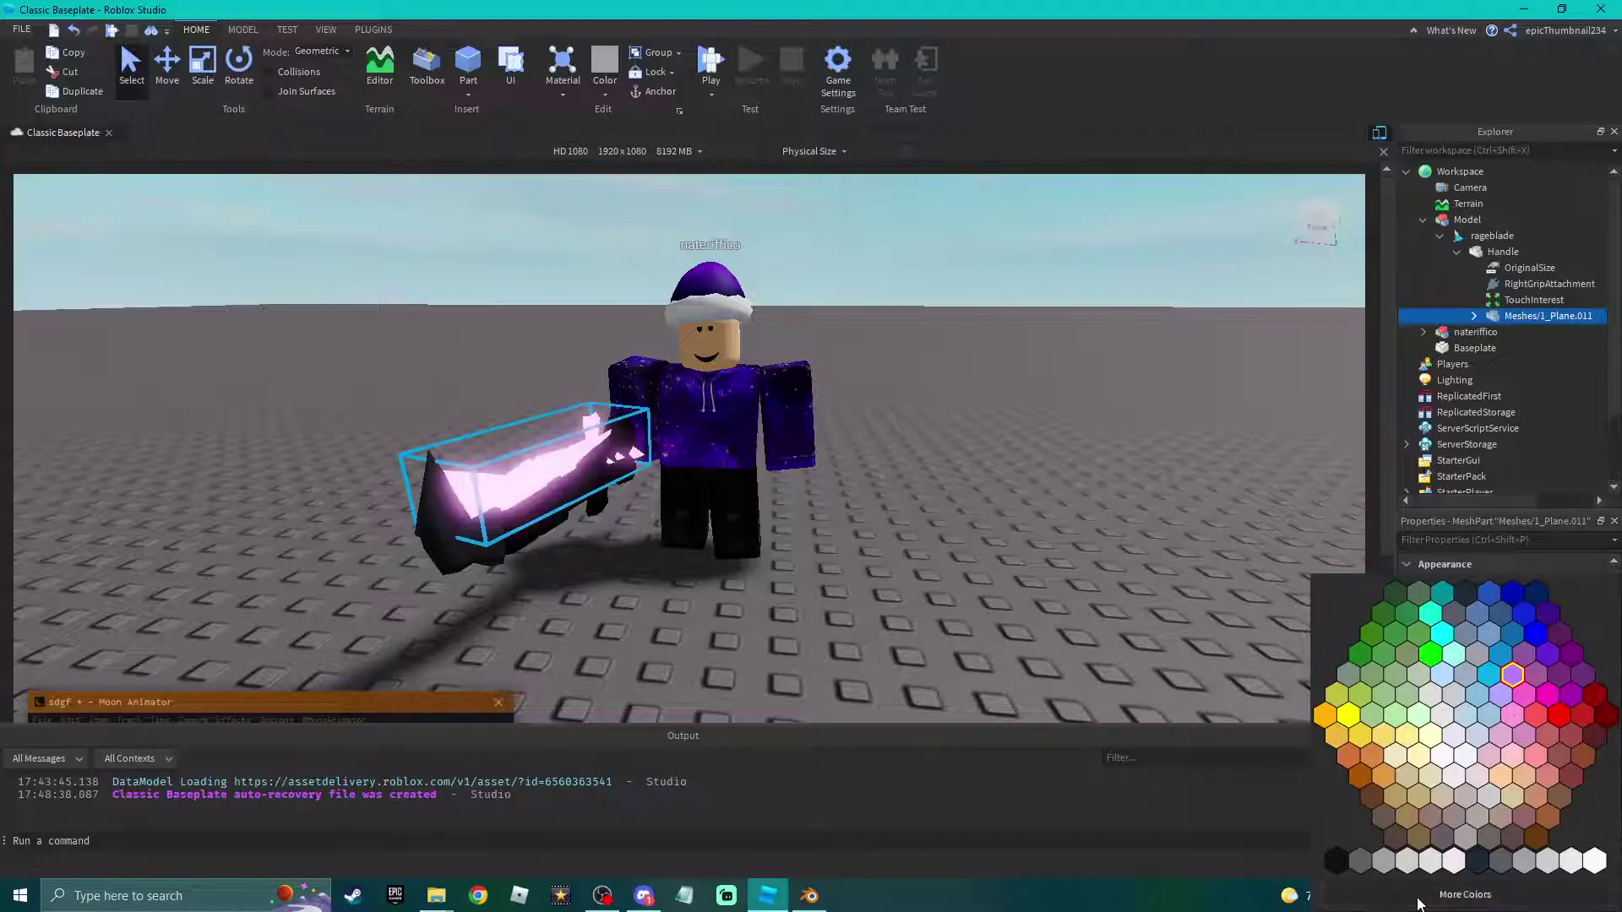
pyautogui.click(1465, 893)
pyautogui.click(1280, 707)
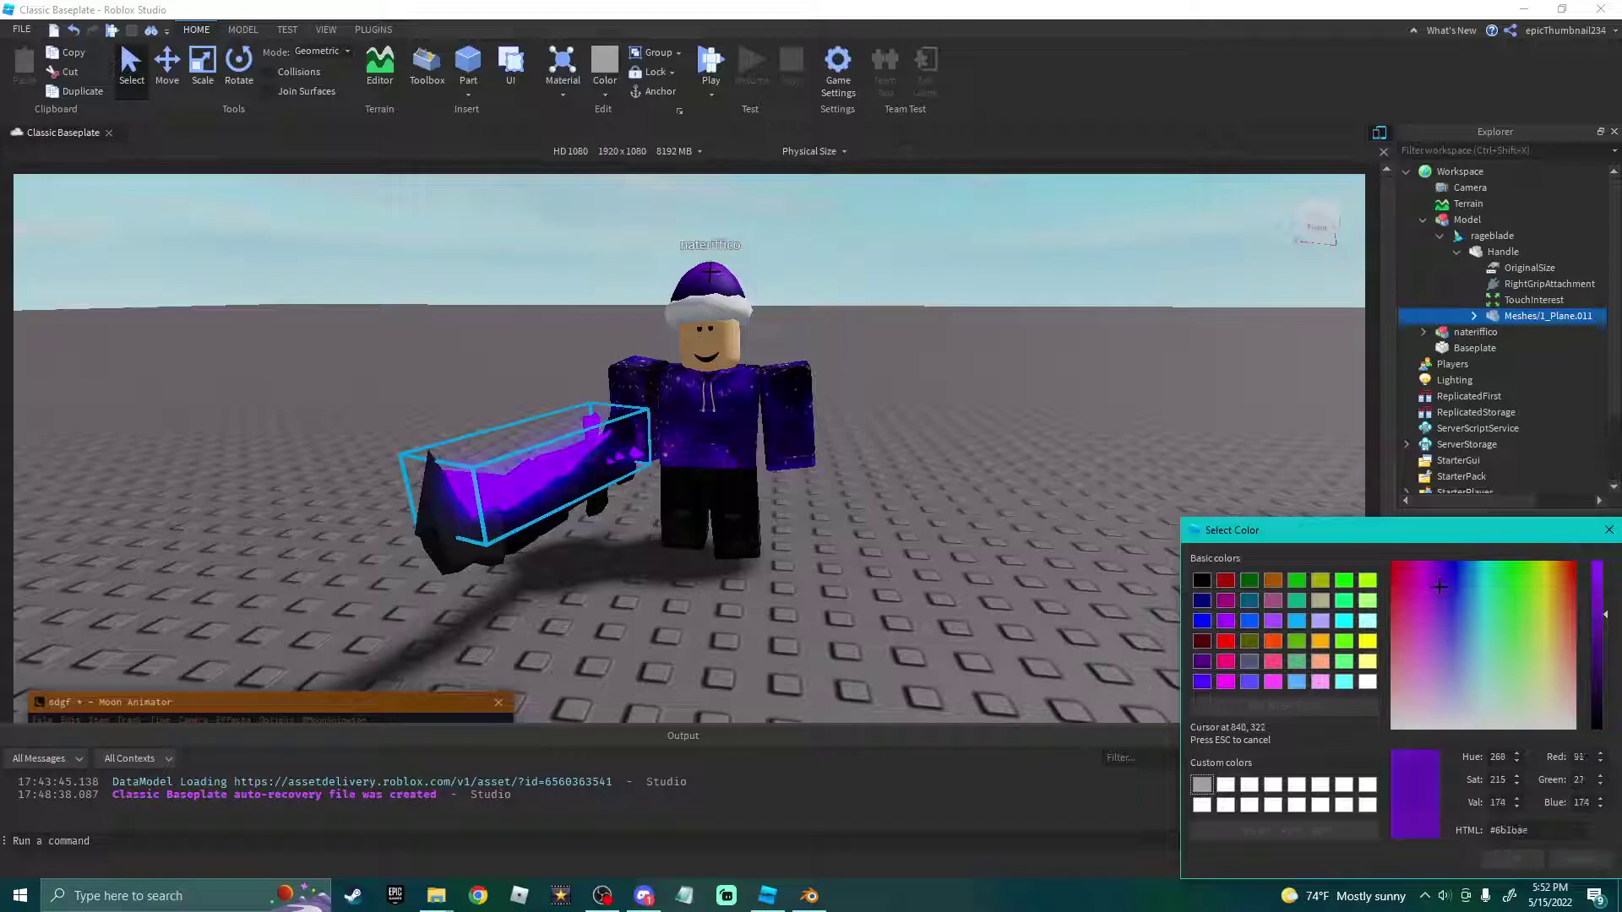
pyautogui.click(710, 272)
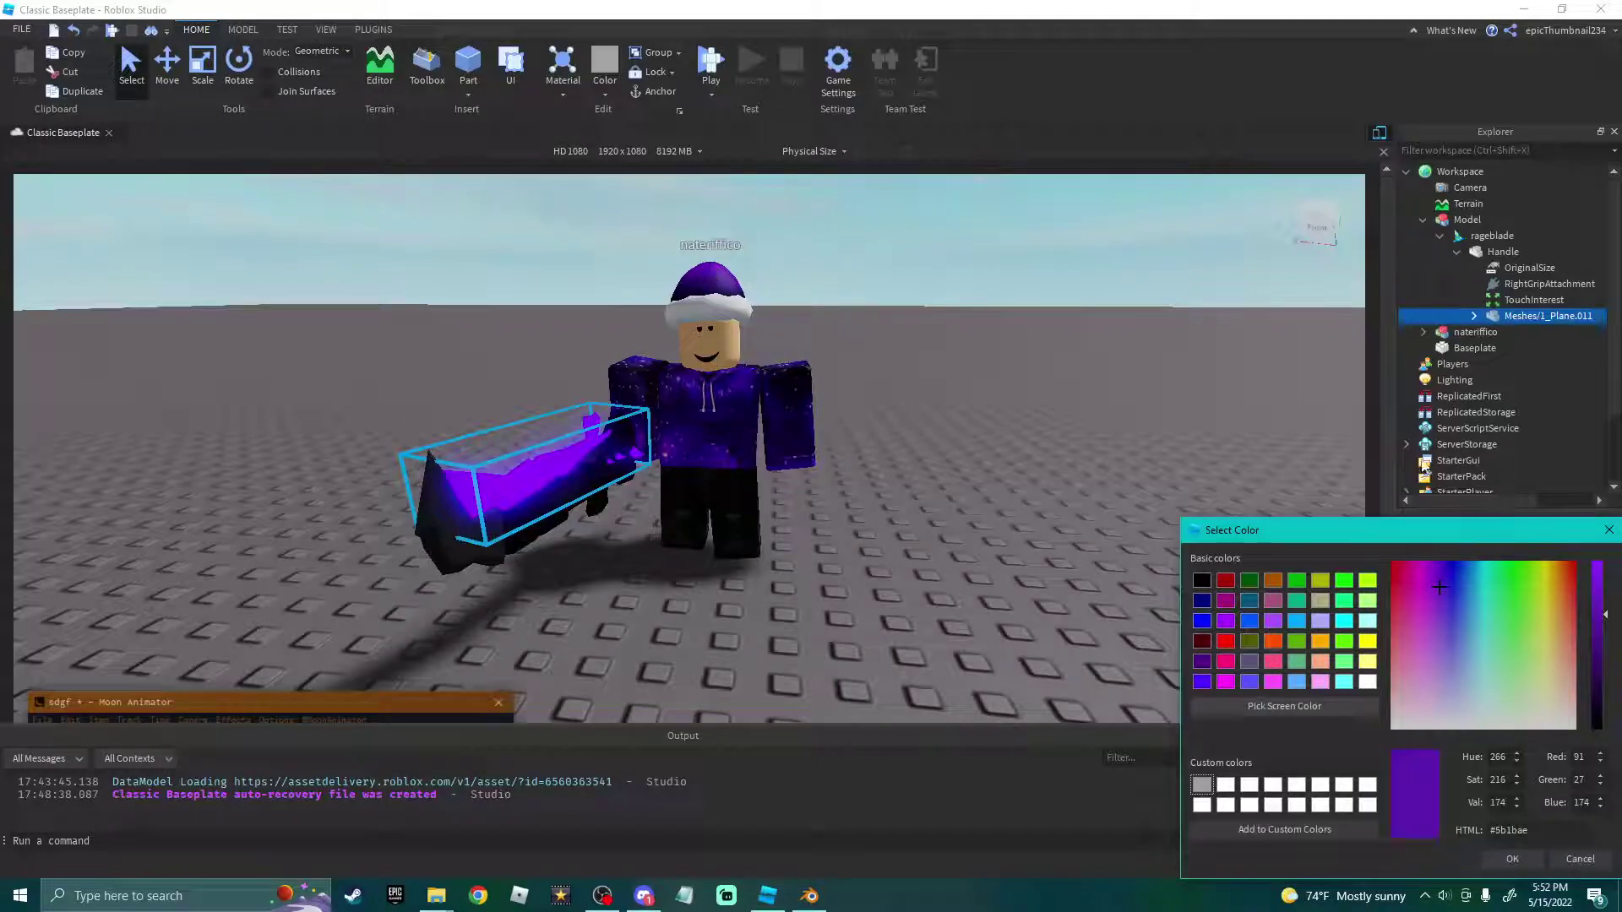
pyautogui.click(1510, 858)
pyautogui.click(1031, 458)
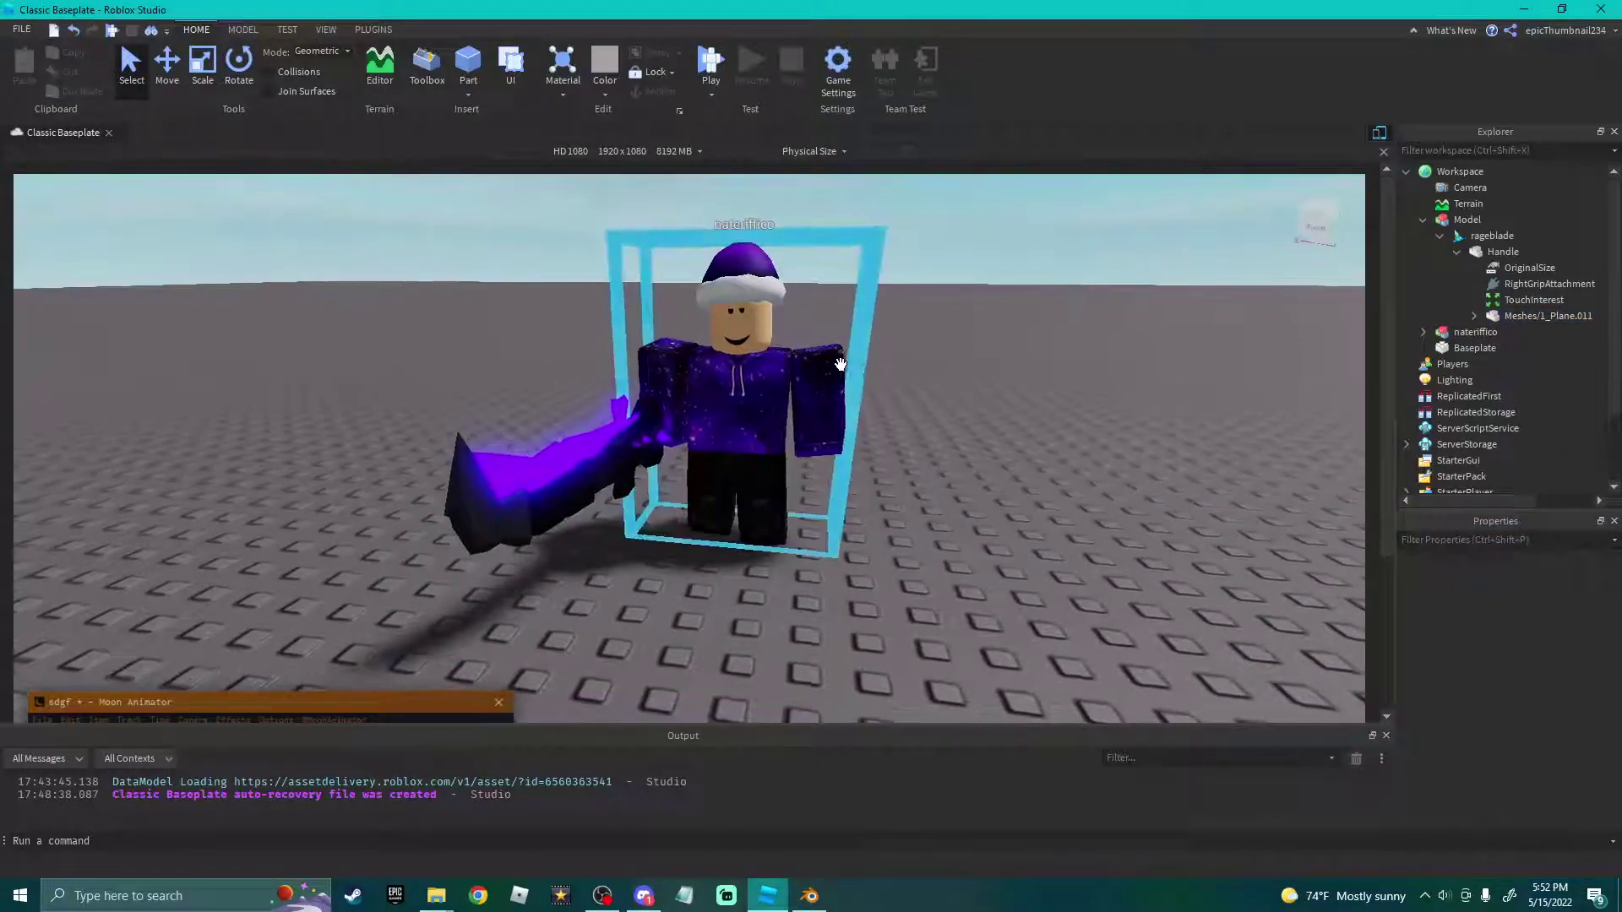
# Select the sword model and the character together and export the selection to the Downloads folder as an OBJ file named tt.
pyautogui.scroll(-10, 841, 365)
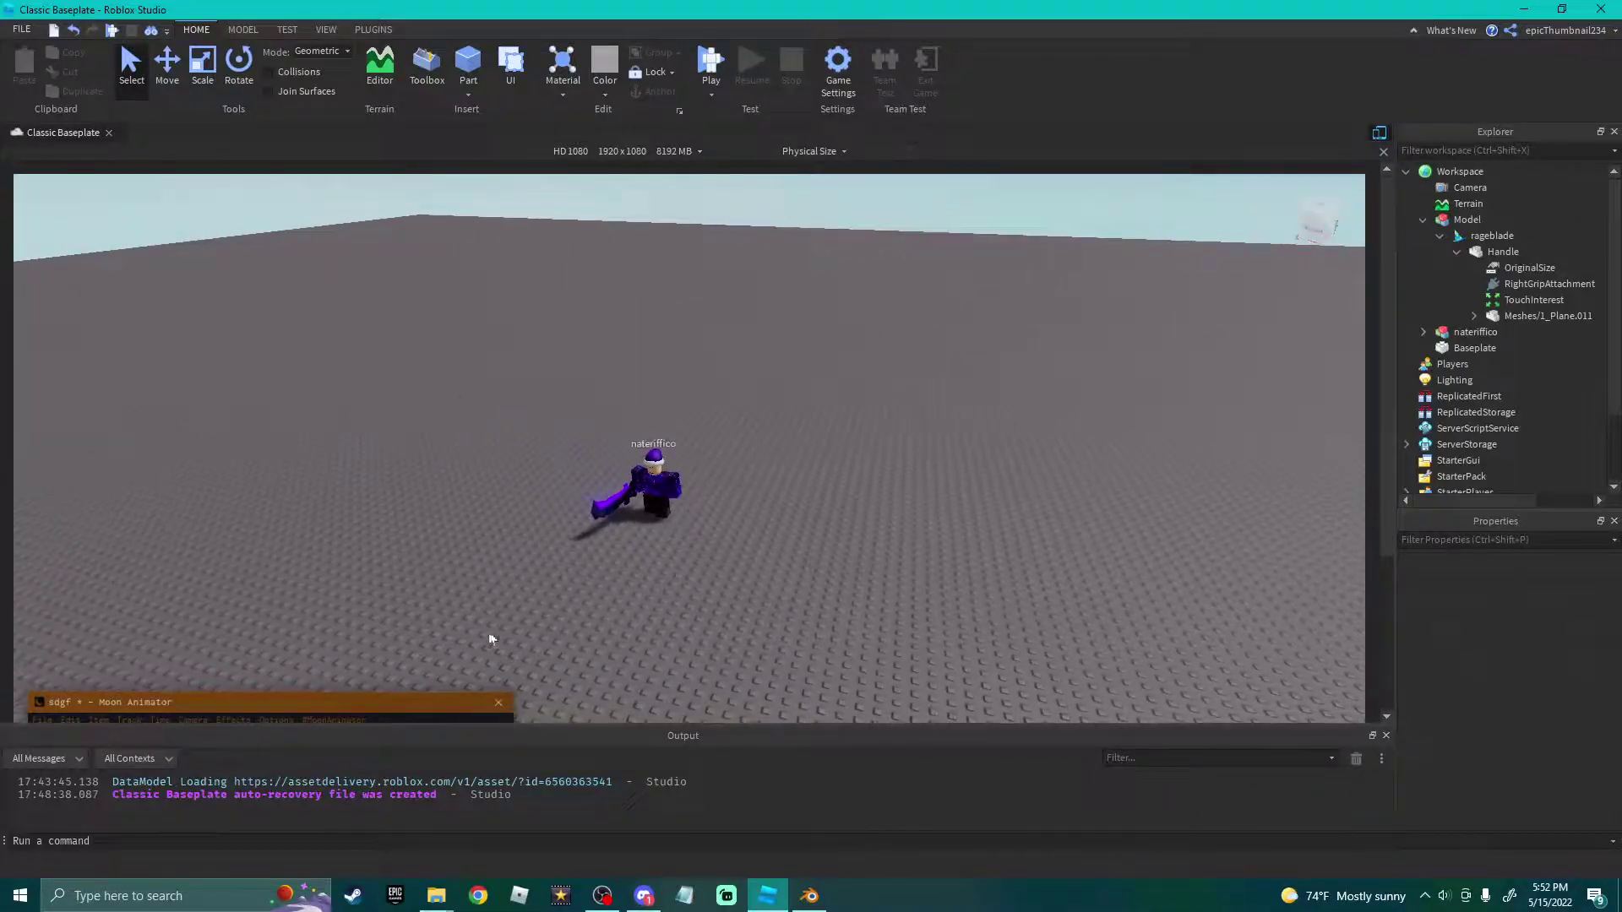
pyautogui.moveTo(431, 596); pyautogui.dragTo(1068, 218)
pyautogui.moveTo(673, 348); pyautogui.dragTo(883, 363)
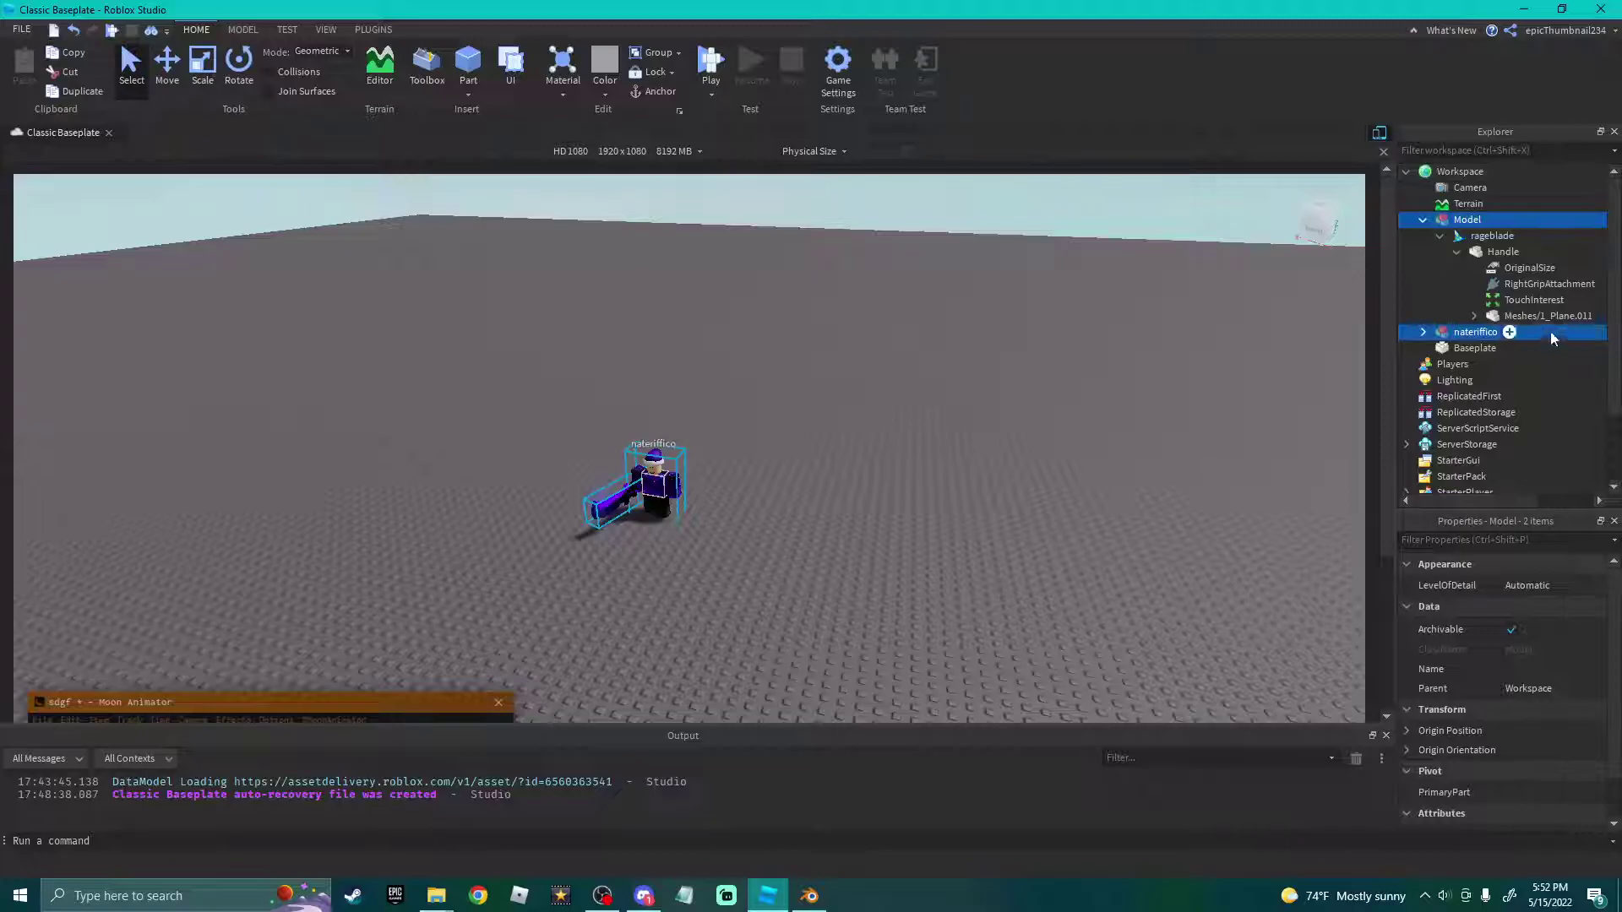
pyautogui.rightClick(1551, 335)
pyautogui.click(1447, 787)
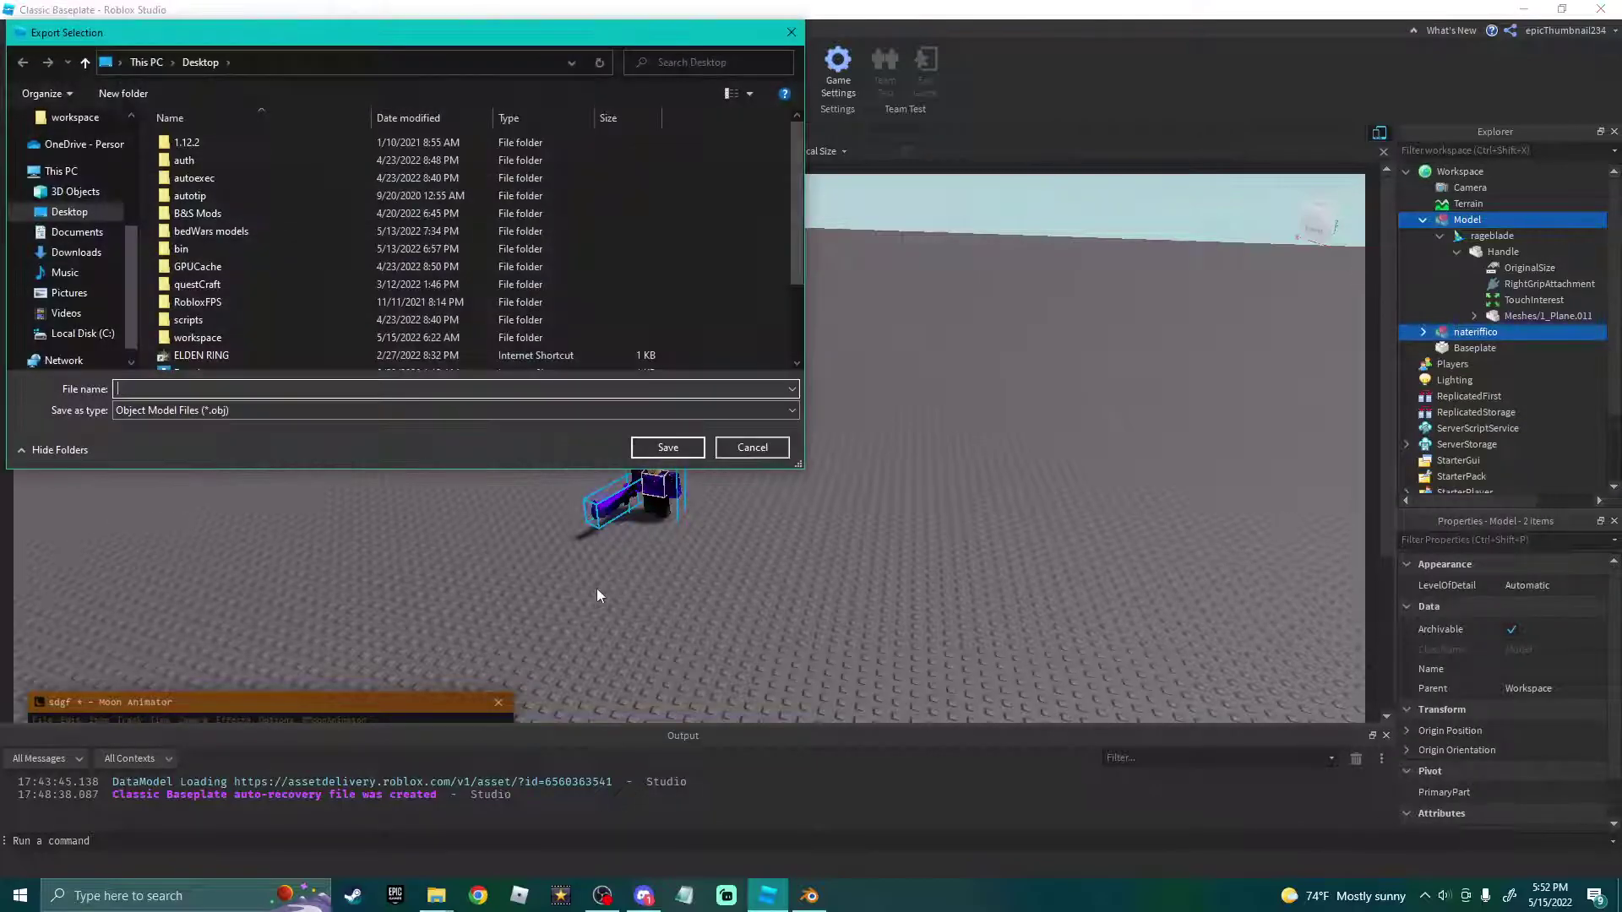
pyautogui.click(76, 252)
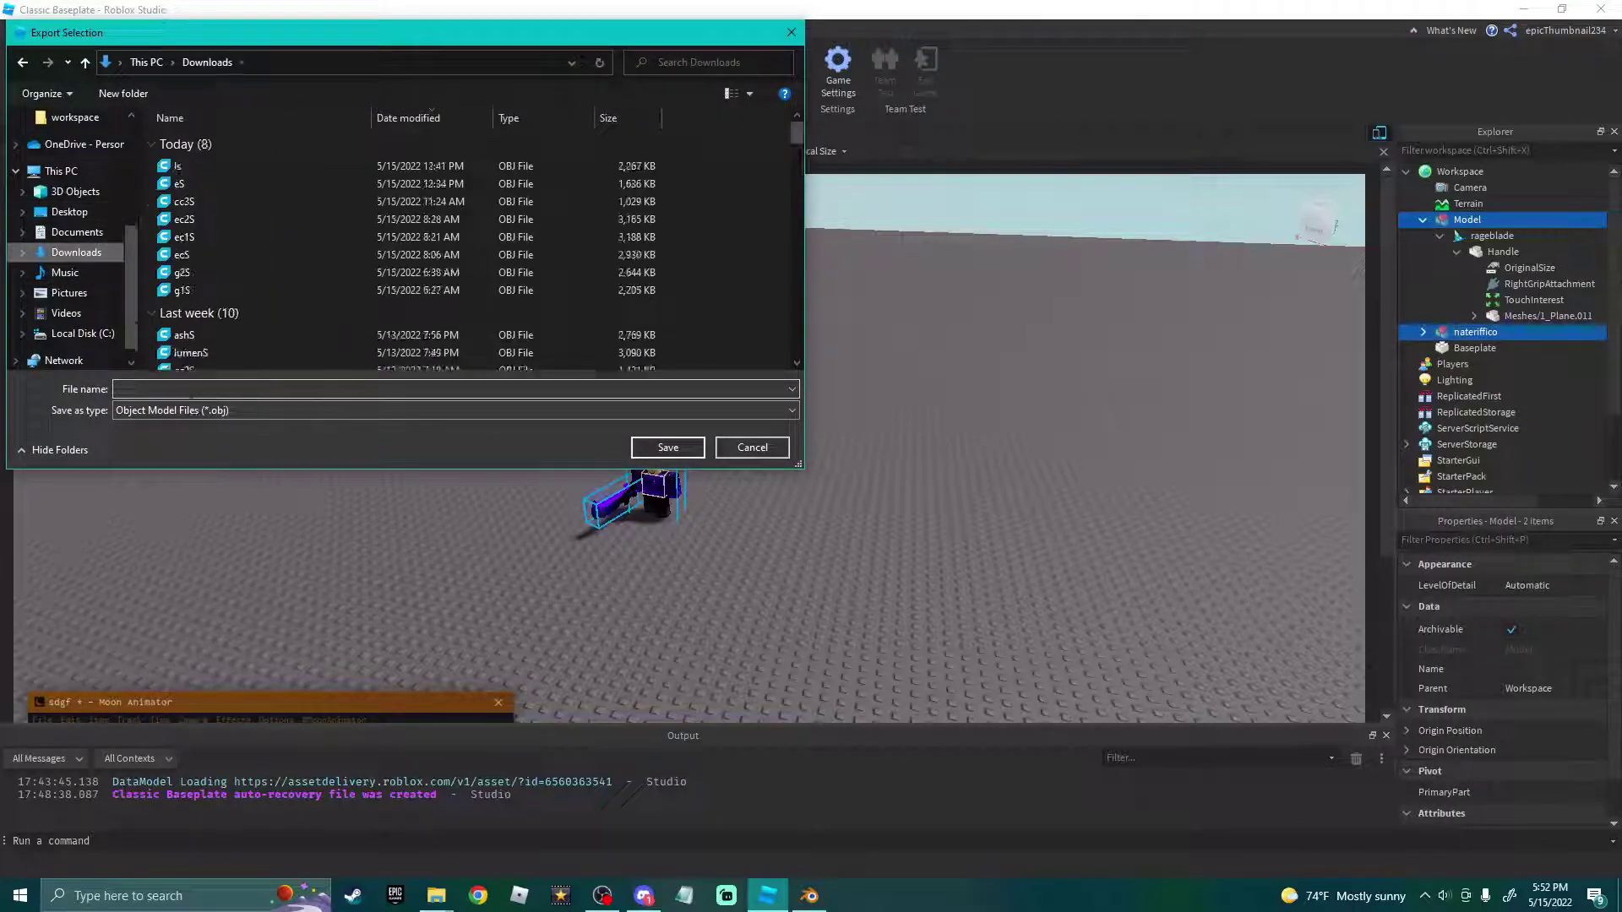
pyautogui.click(193, 389)
pyautogui.write('ttS')
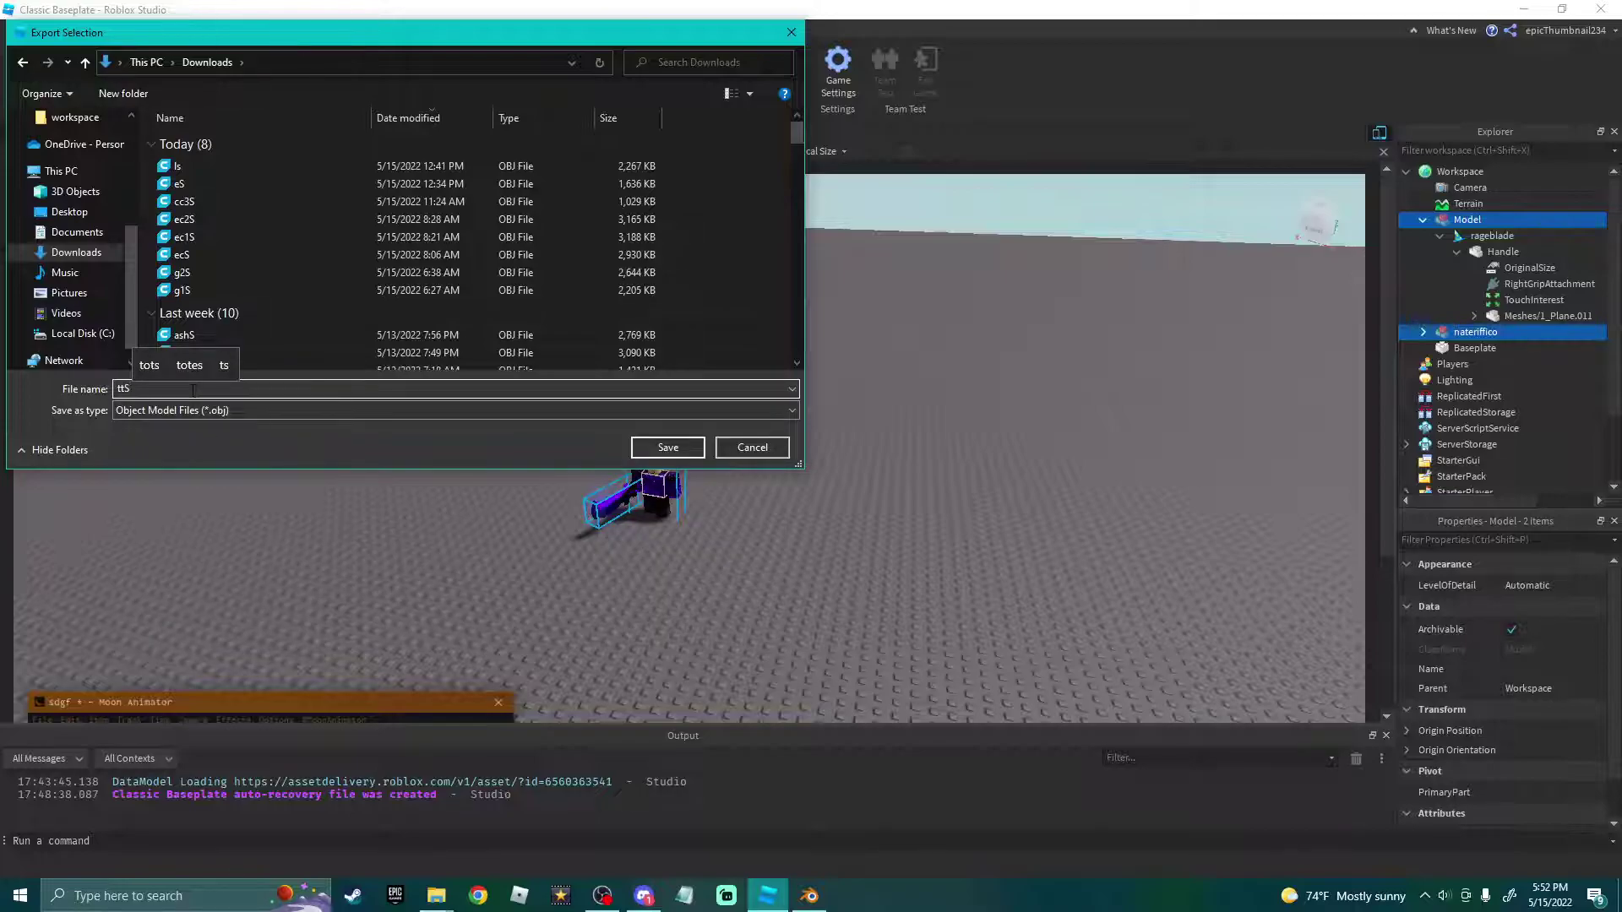
pyautogui.press('Return')
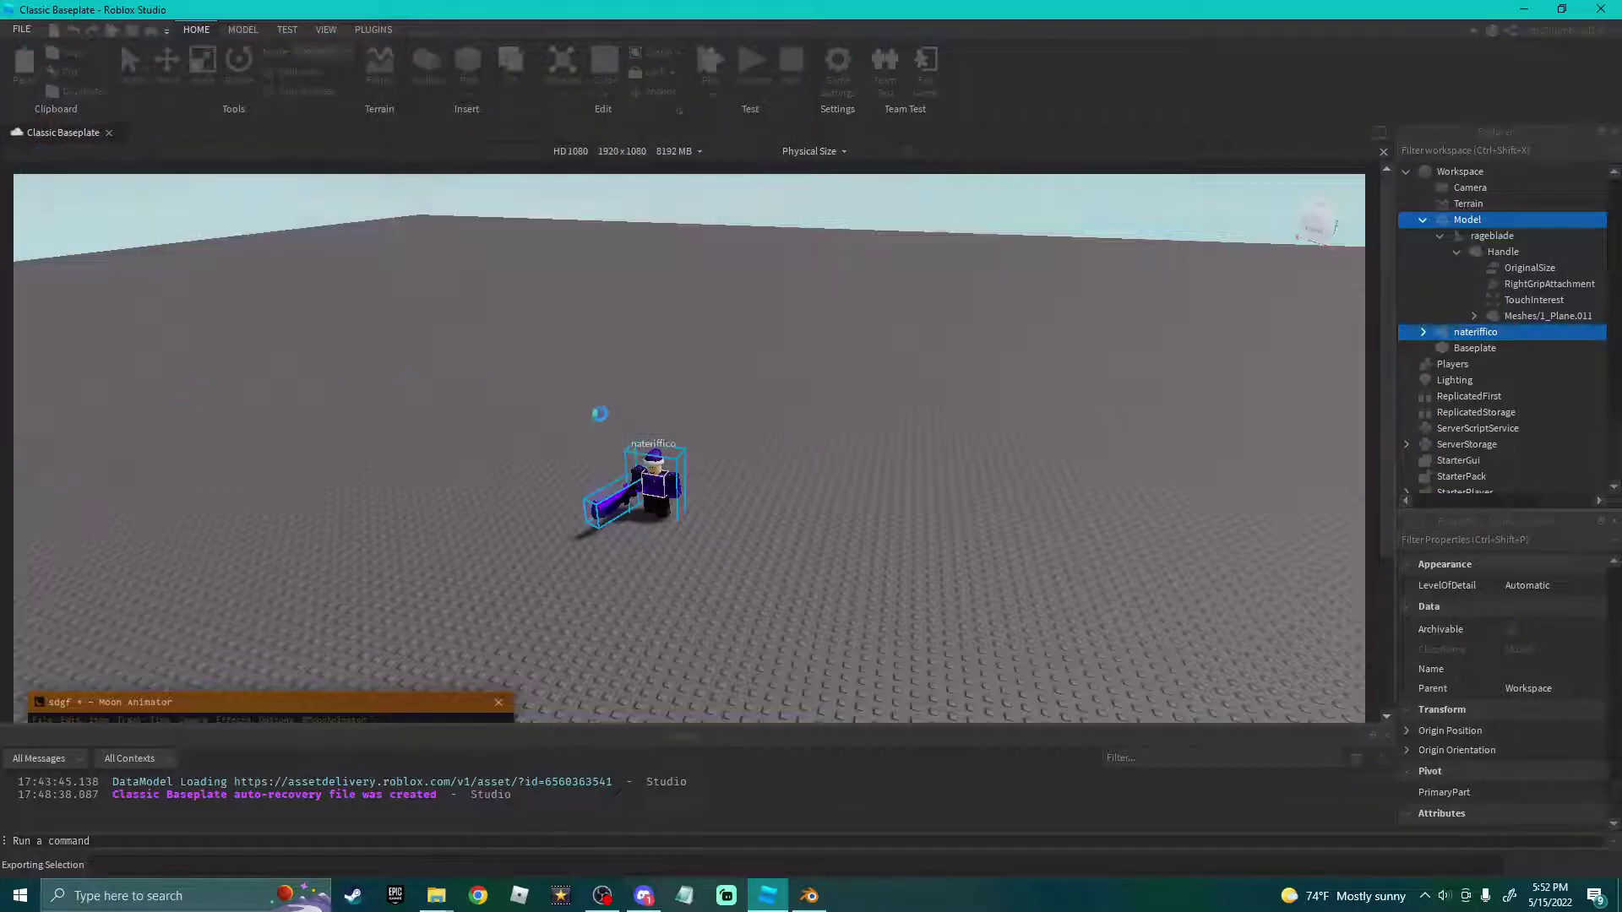
pyautogui.scroll(5, 809, 439)
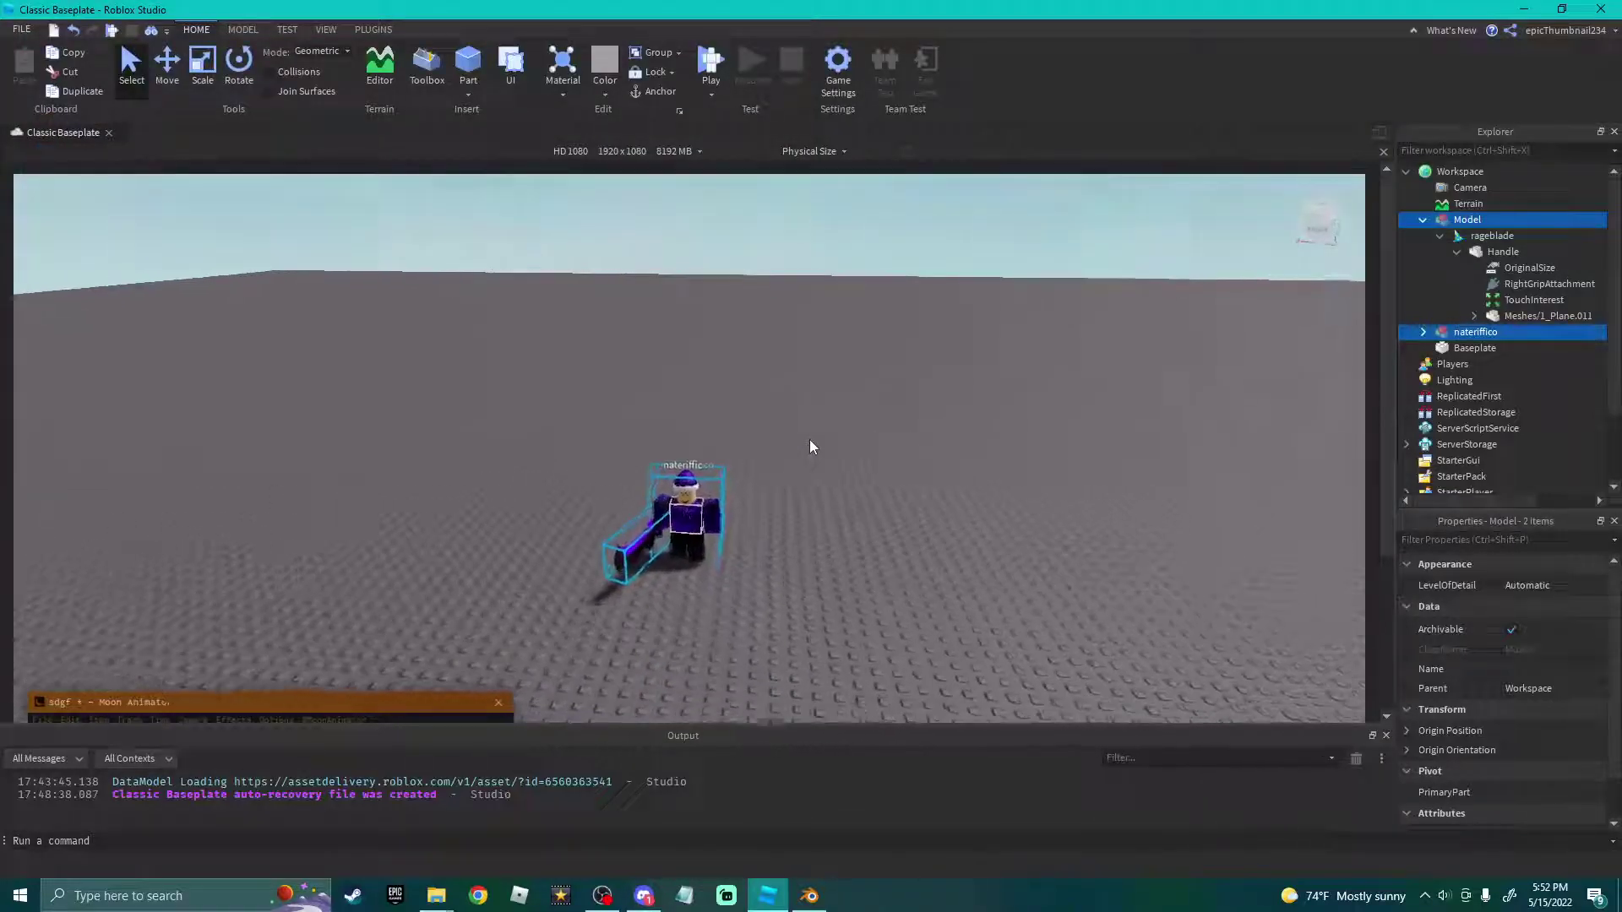
pyautogui.click(811, 530)
# Switch to Blender and delete the default cube and light, keeping only the camera in the scene.
pyautogui.click(798, 901)
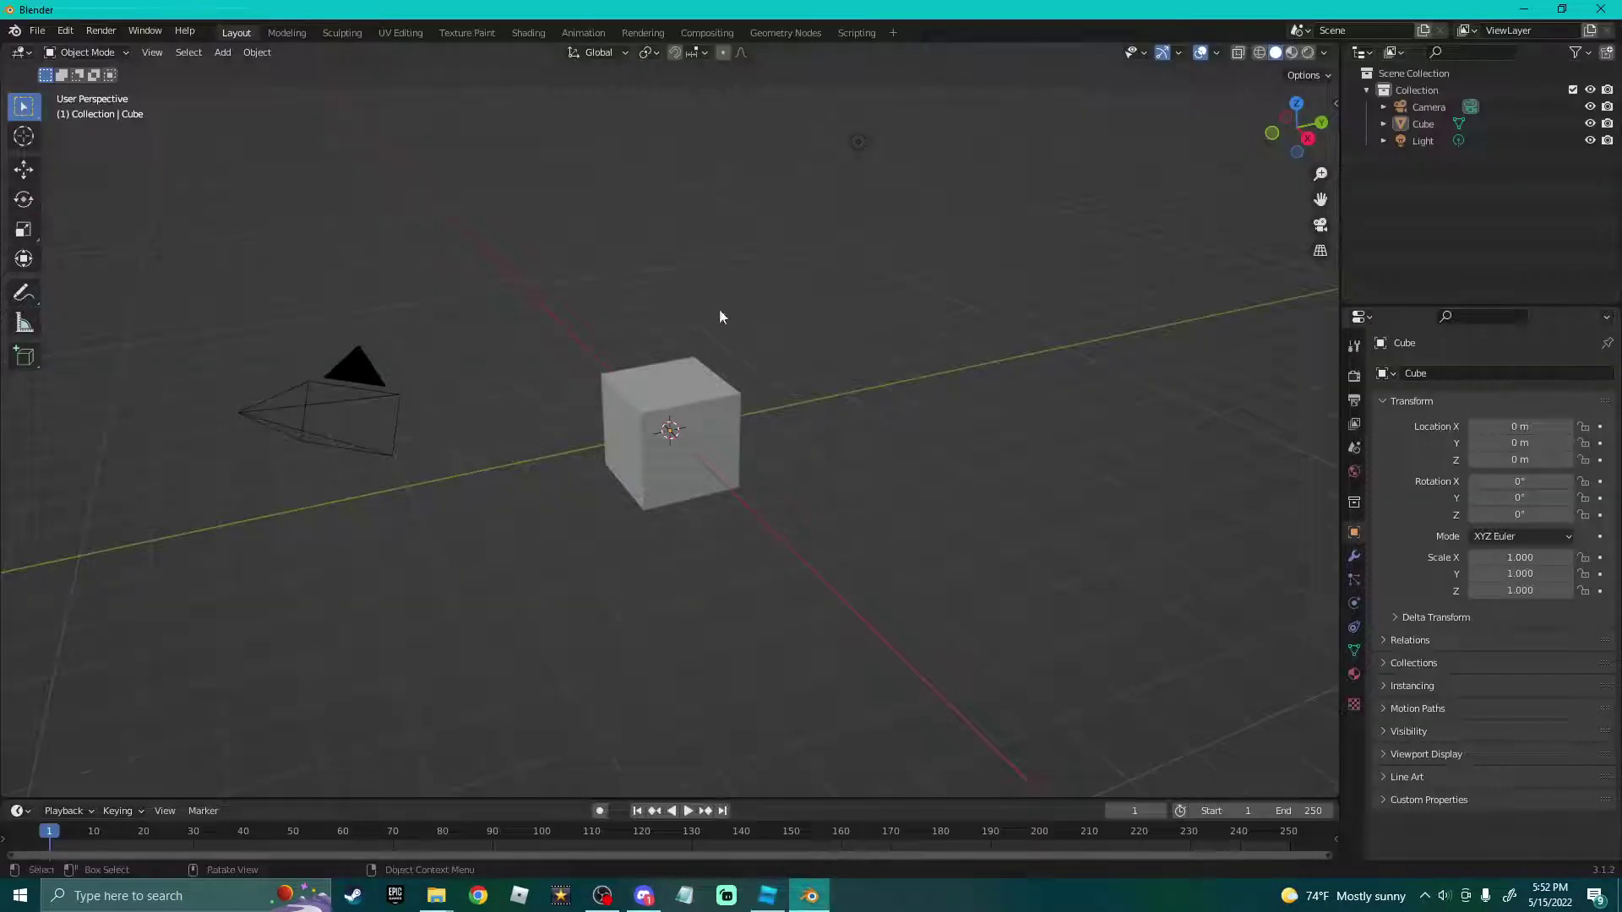
pyautogui.moveTo(765, 335); pyautogui.dragTo(911, 304, button='middle')
pyautogui.click(652, 425)
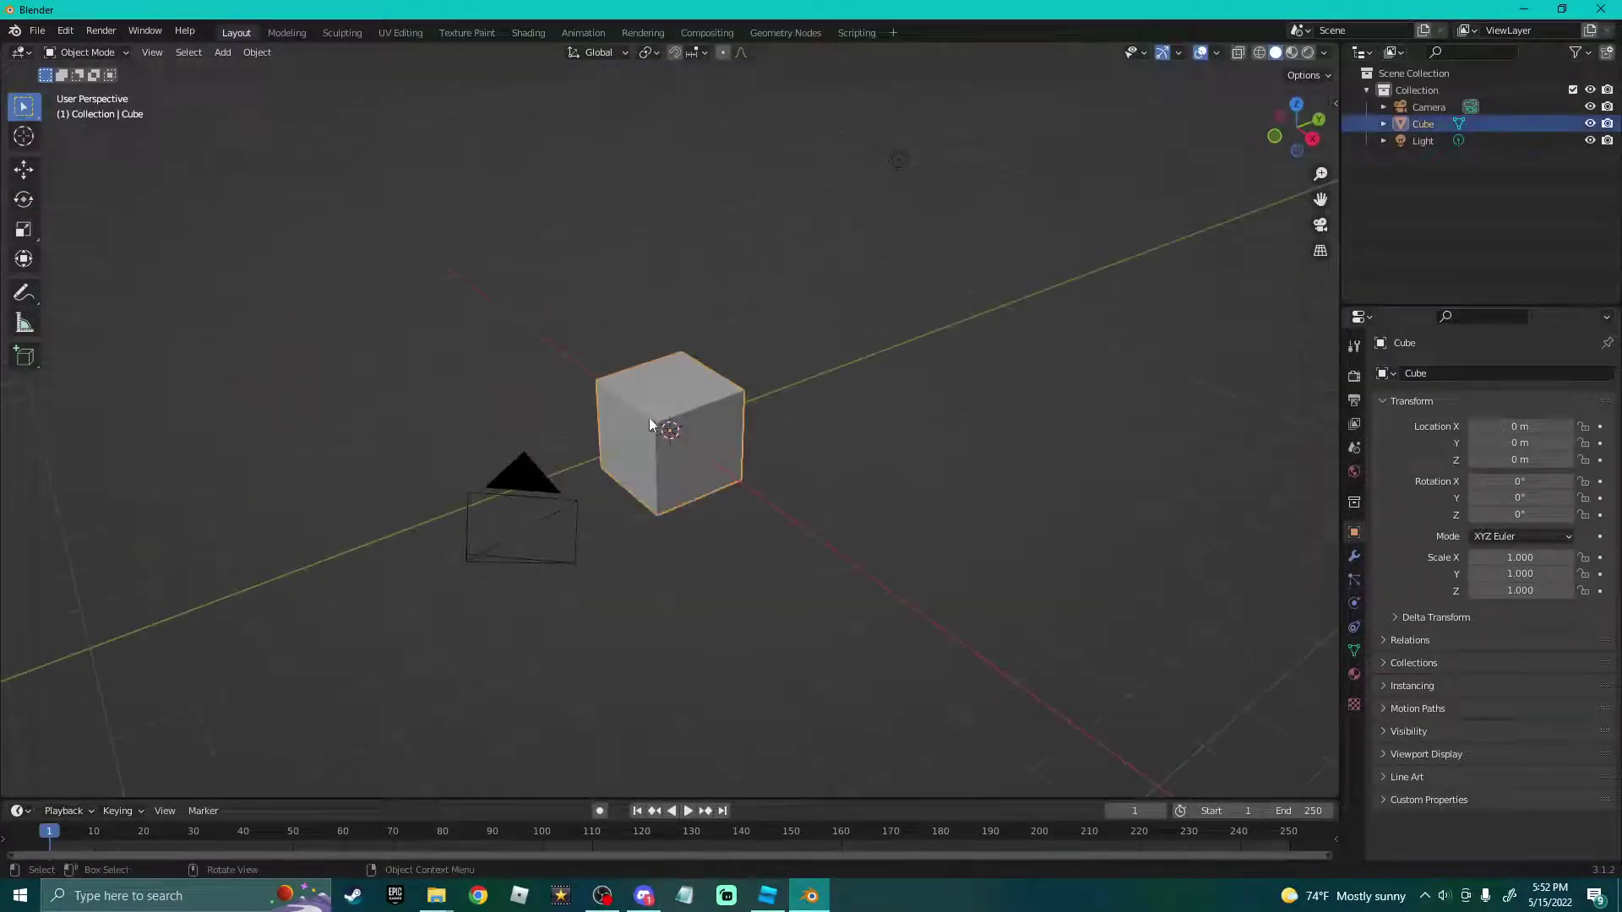
pyautogui.press('Delete')
pyautogui.moveTo(353, 142); pyautogui.dragTo(492, 128, button='middle')
pyautogui.click(499, 122)
pyautogui.press('Delete')
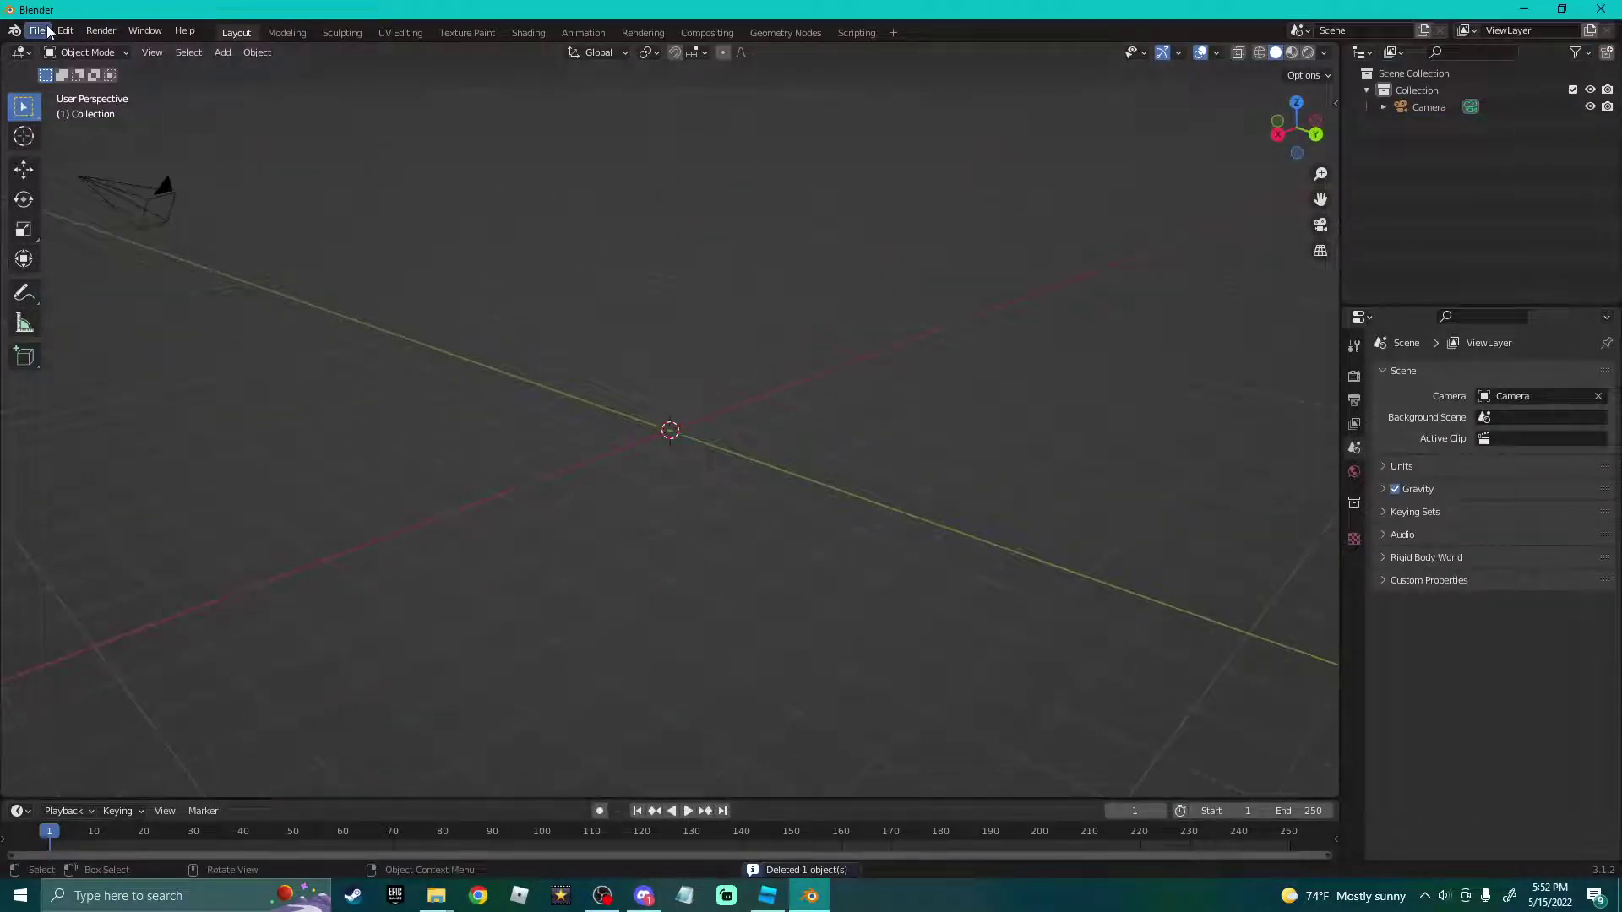
# Import the Wavefront file ttS.obj from the Downloads folder, filtering the file list by "tt".
pyautogui.click(38, 30)
pyautogui.moveTo(101, 259)
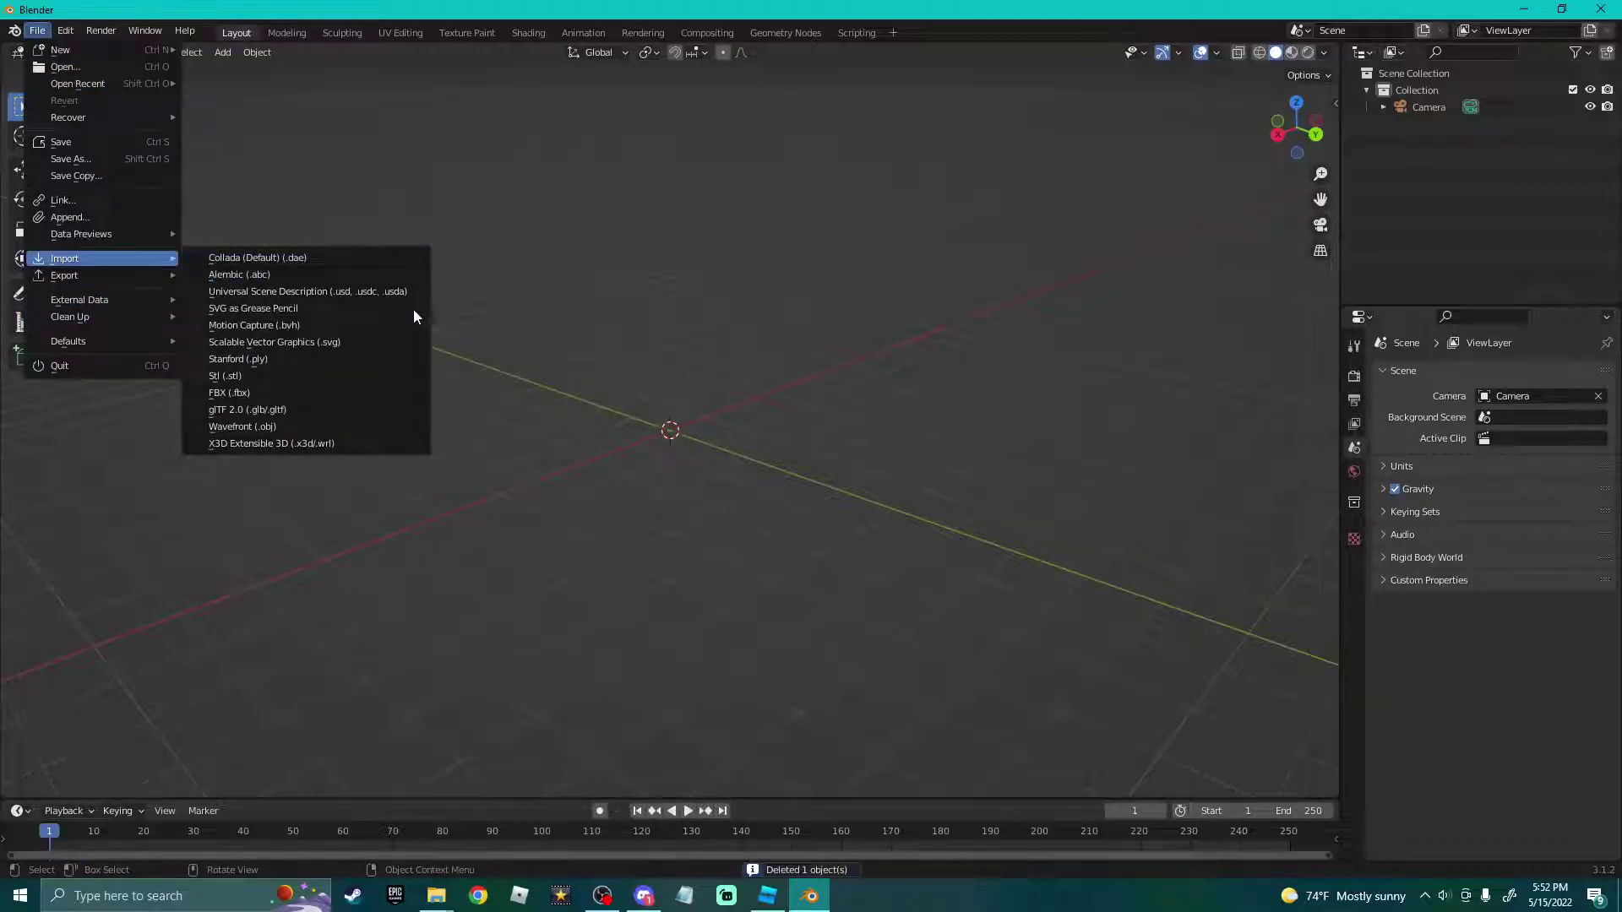
pyautogui.click(277, 427)
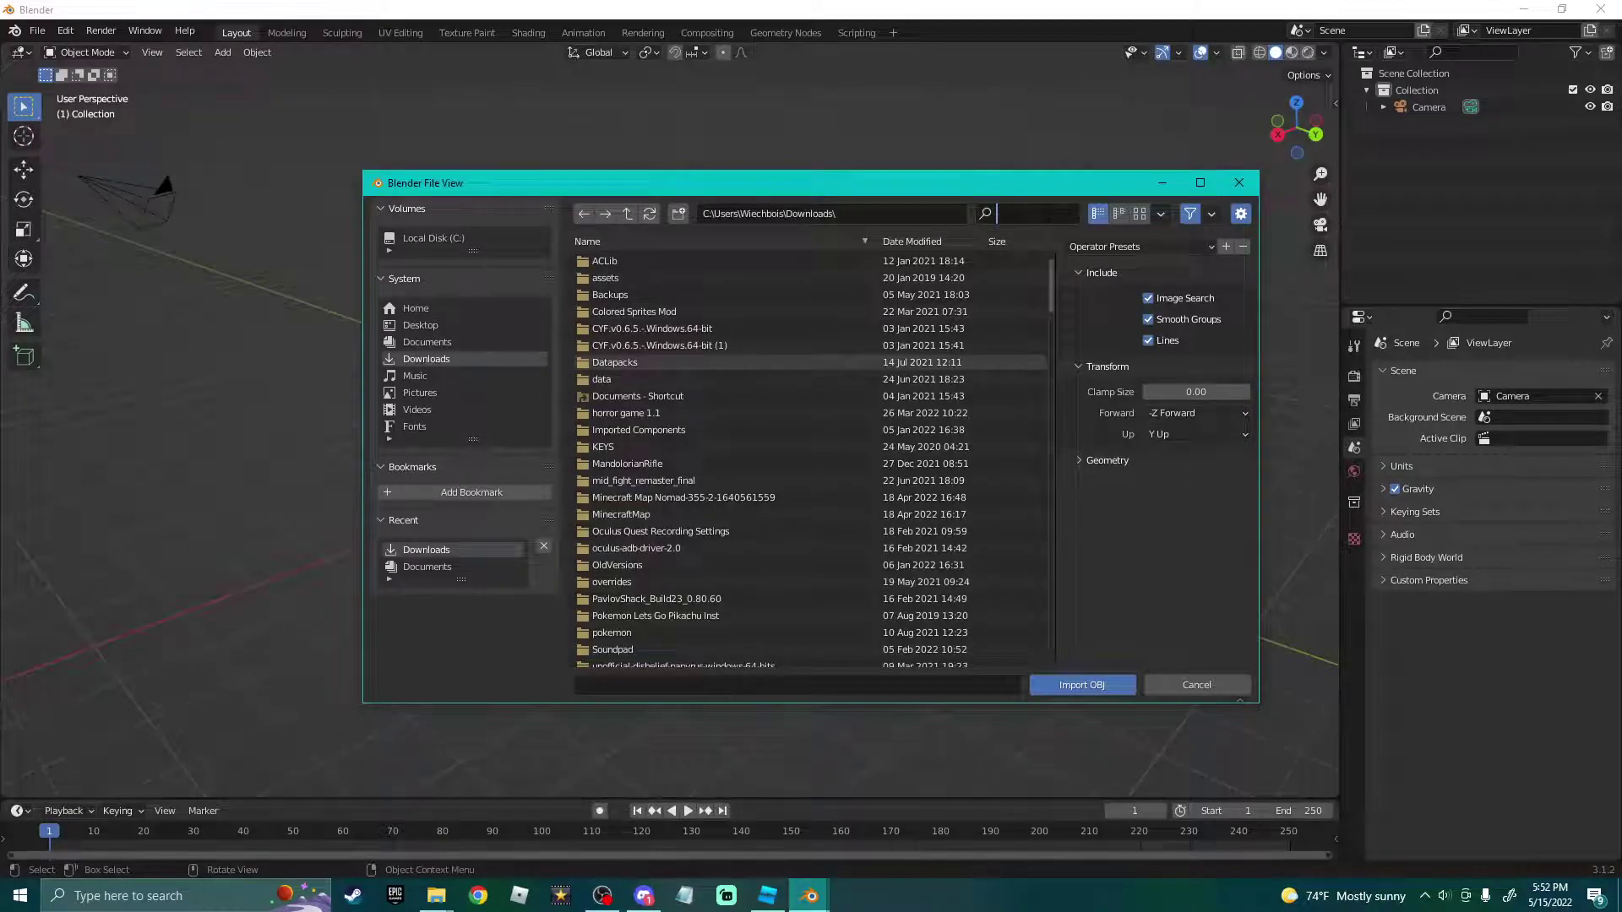
pyautogui.write('lt')
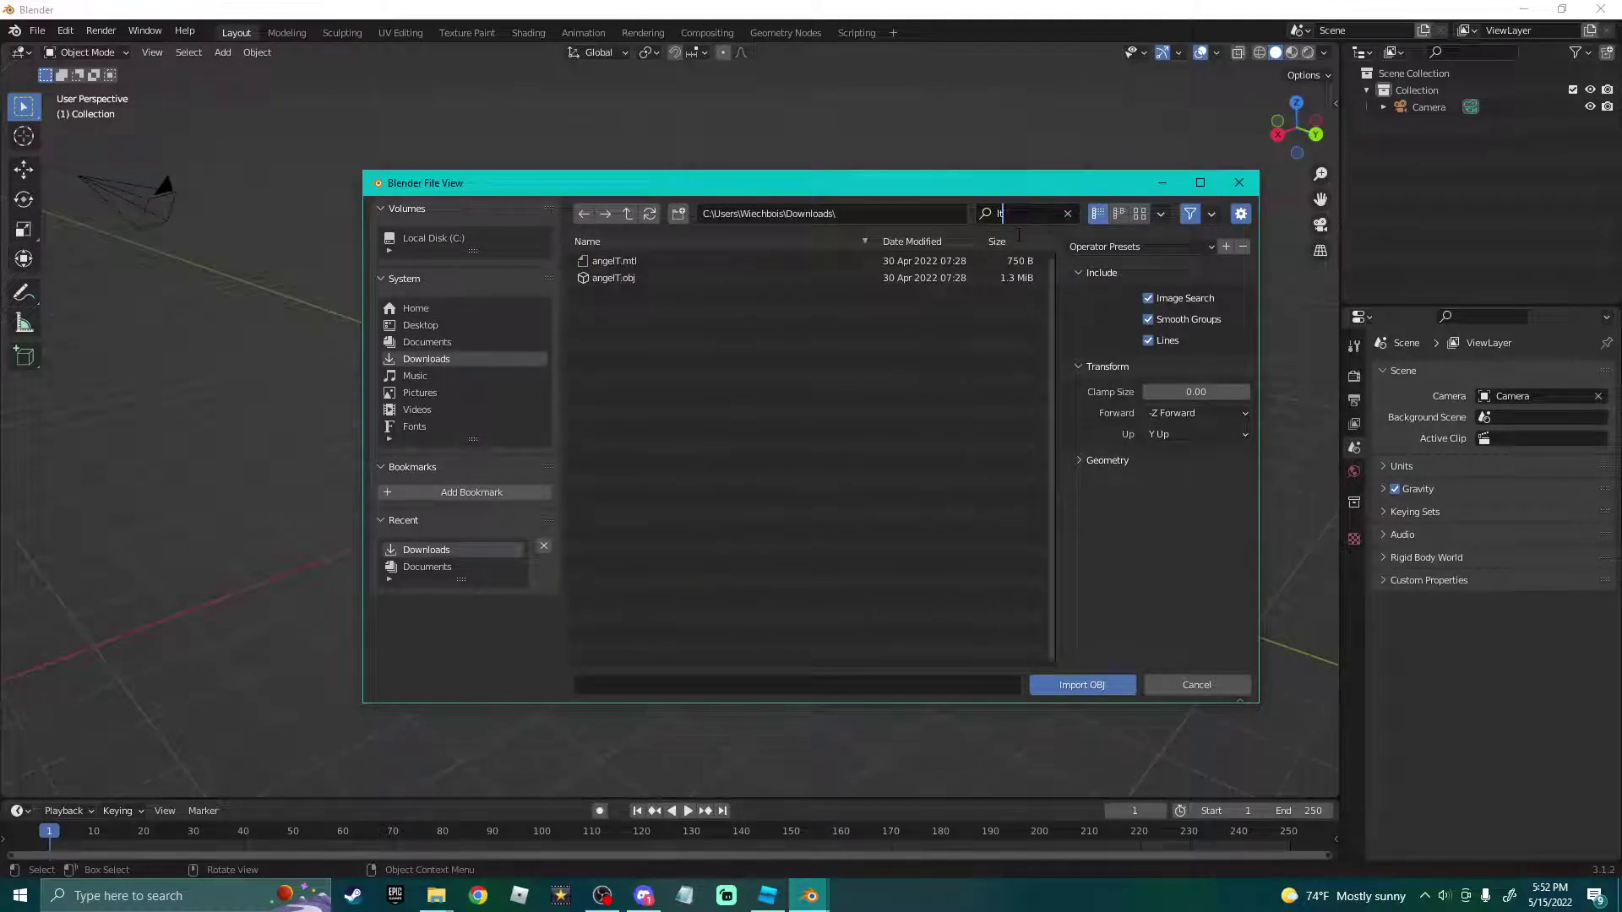
pyautogui.press('BackSpace')
pyautogui.press('BackSpace')
pyautogui.write('tt')
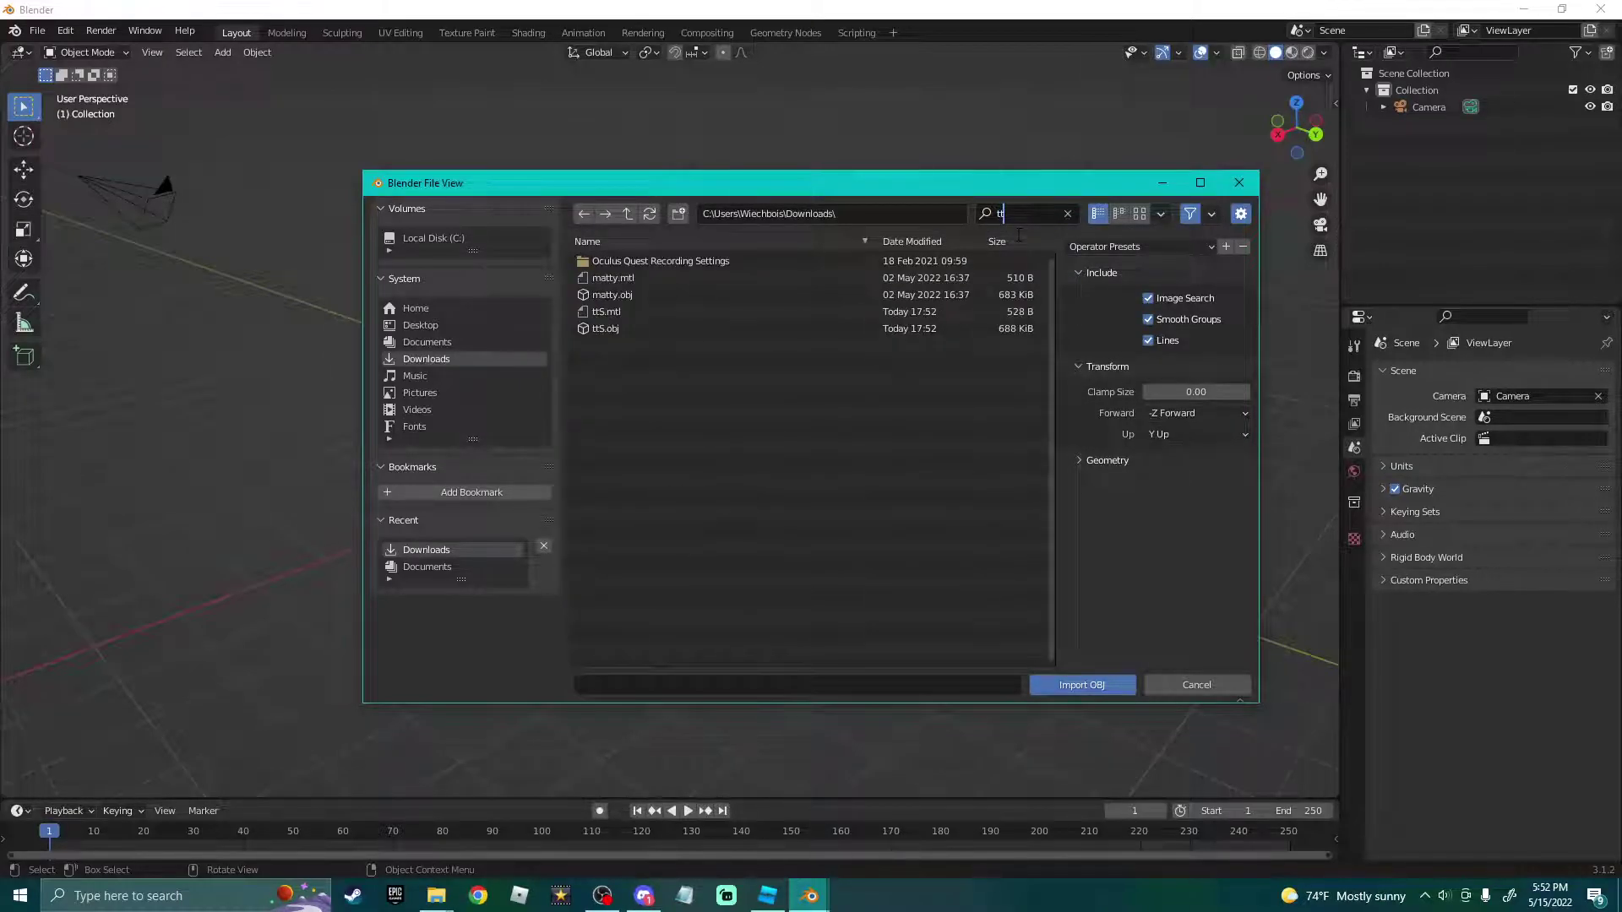
pyautogui.doubleClick(640, 329)
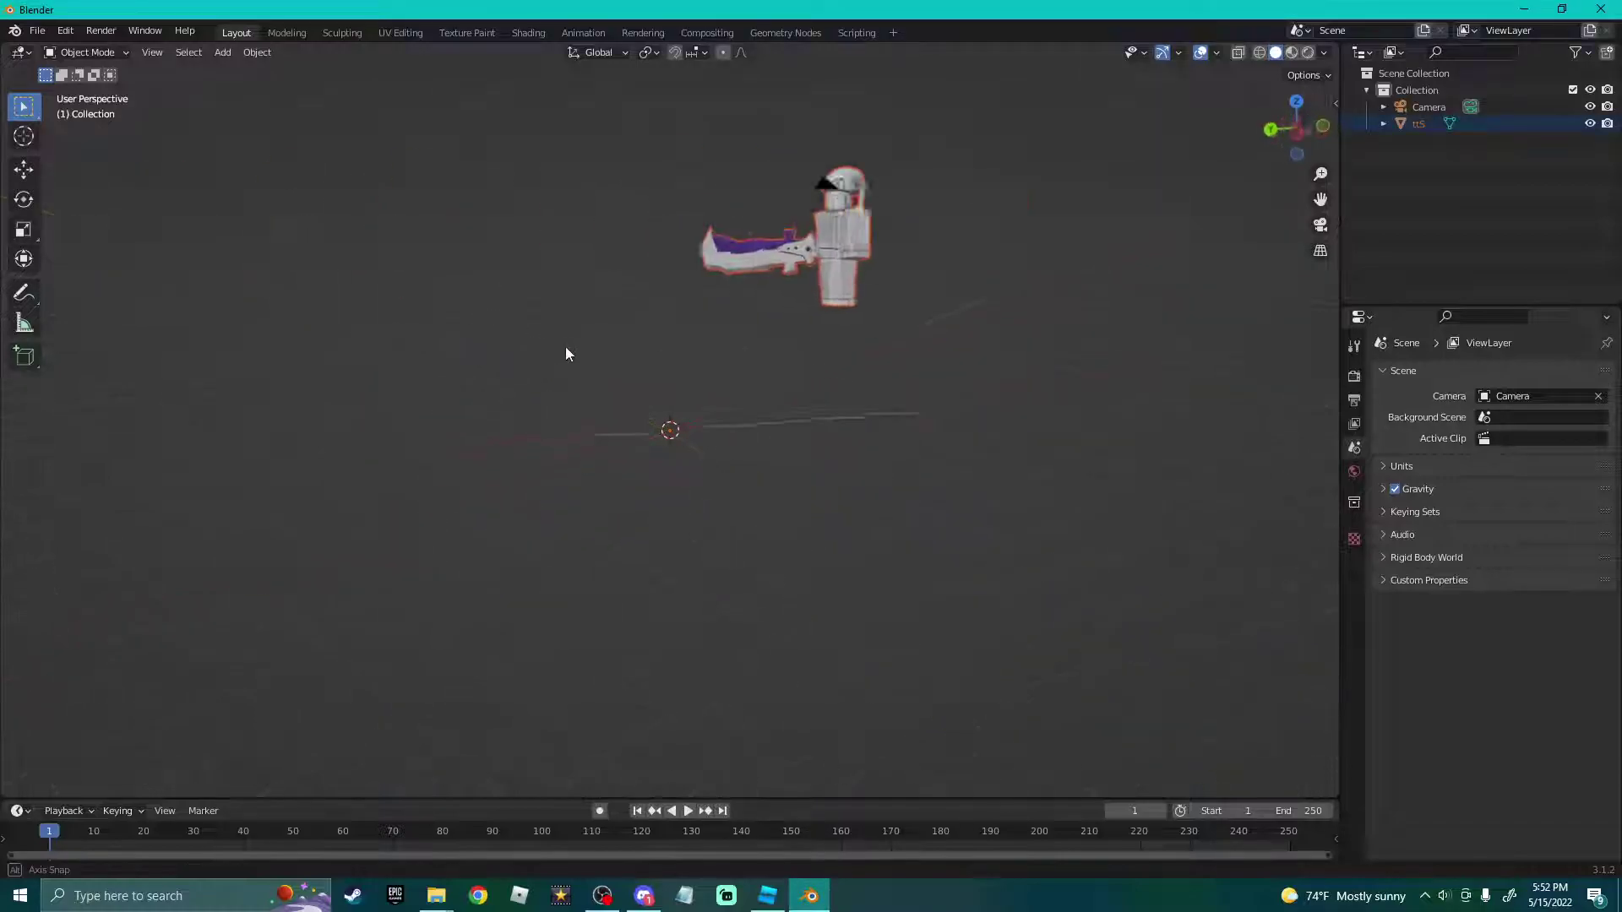
# Center the imported character's geometry on the world origin with the Set Origin command.
pyautogui.click(596, 201)
pyautogui.rightClick(510, 338)
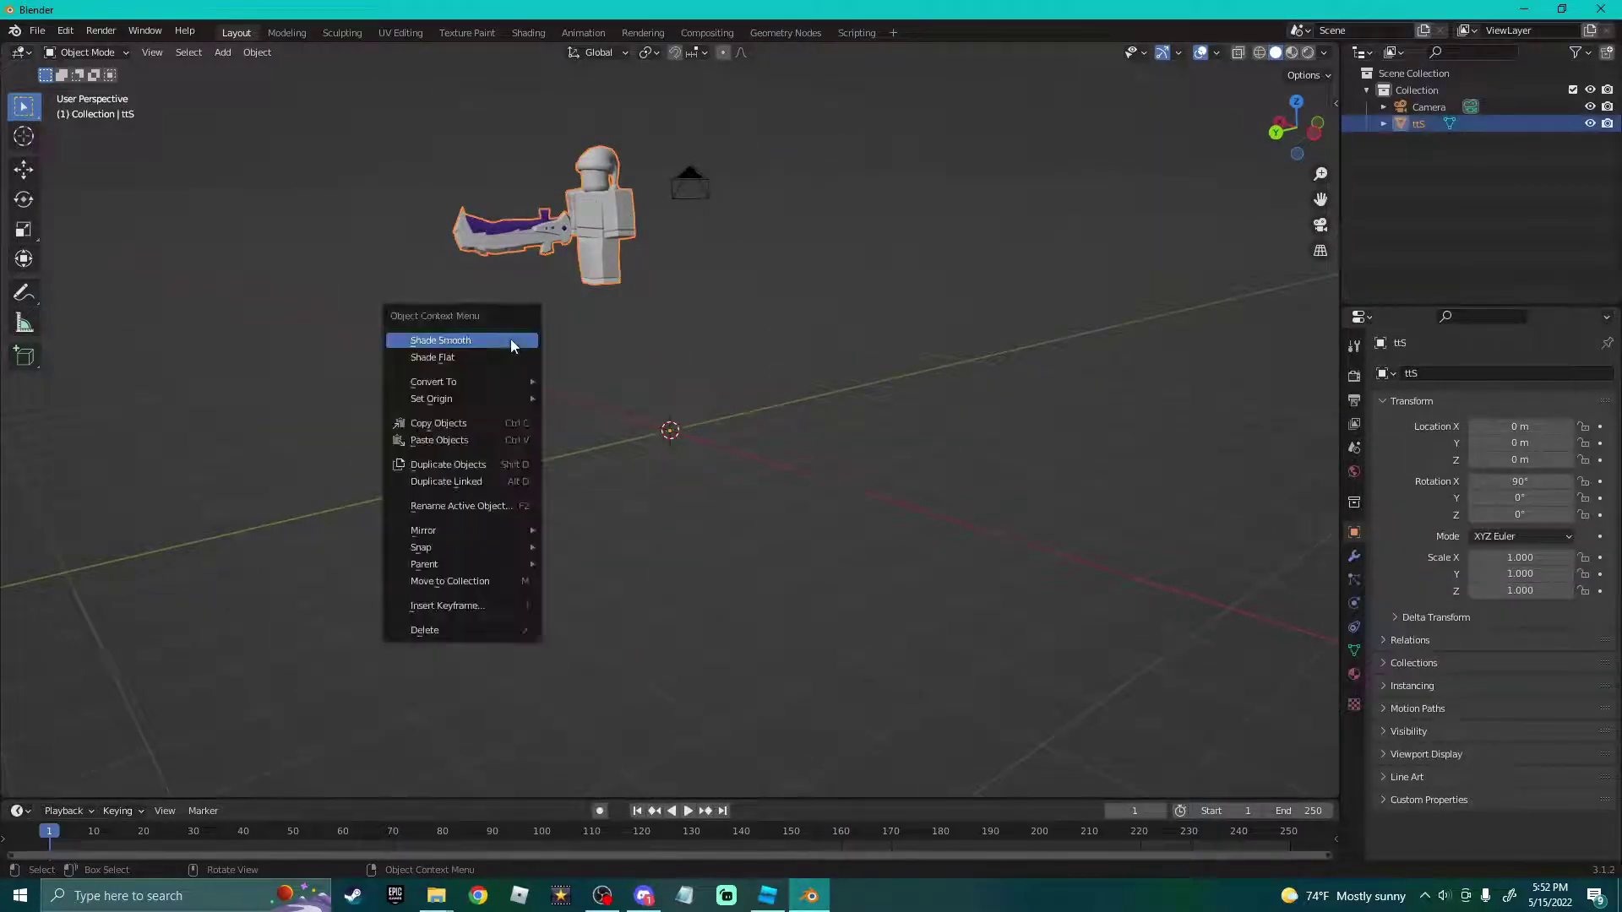
pyautogui.moveTo(505, 403)
pyautogui.click(600, 399)
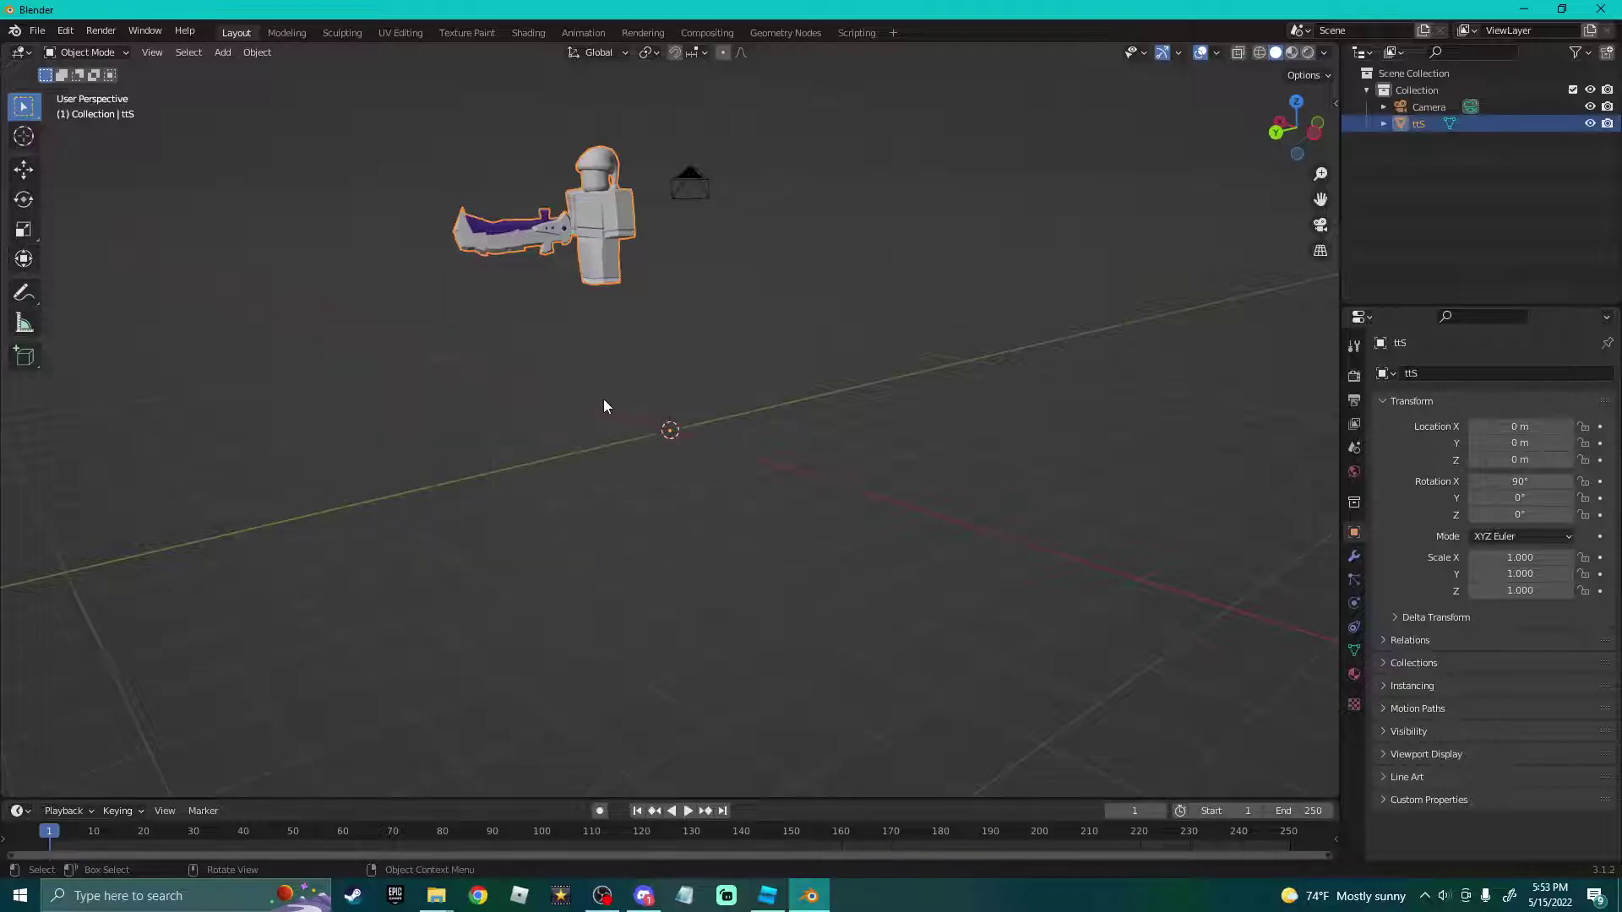
pyautogui.rightClick(581, 384)
pyautogui.moveTo(589, 441)
pyautogui.click(663, 441)
# Move the character up along the Z axis to about 3.08 m so its feet rest on the grid floor.
pyautogui.click(24, 171)
pyautogui.moveTo(355, 241); pyautogui.dragTo(681, 375, button='middle')
pyautogui.moveTo(681, 375); pyautogui.dragTo(698, 204)
pyautogui.moveTo(775, 245)
pyautogui.mouseDown(button='middle')
pyautogui.moveTo(784, 216)
pyautogui.moveTo(778, 252)
pyautogui.mouseUp(button='middle')
pyautogui.click(1076, 479)
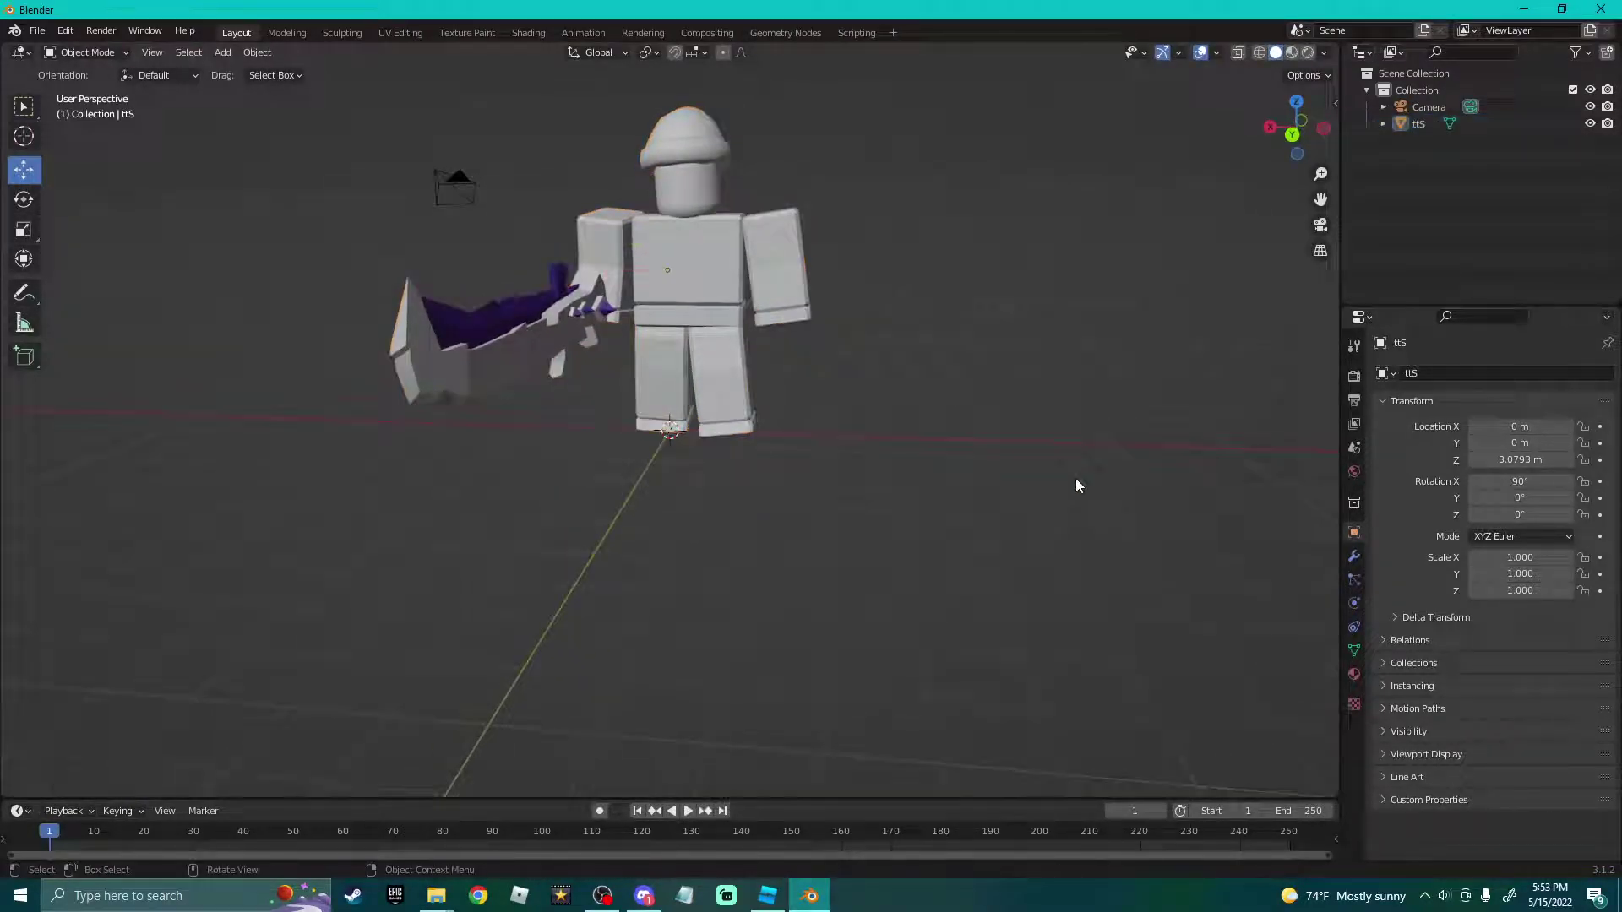
# Set the blend mode of the ttS object's Handle1Mtl material to Opaque.
pyautogui.click(608, 321)
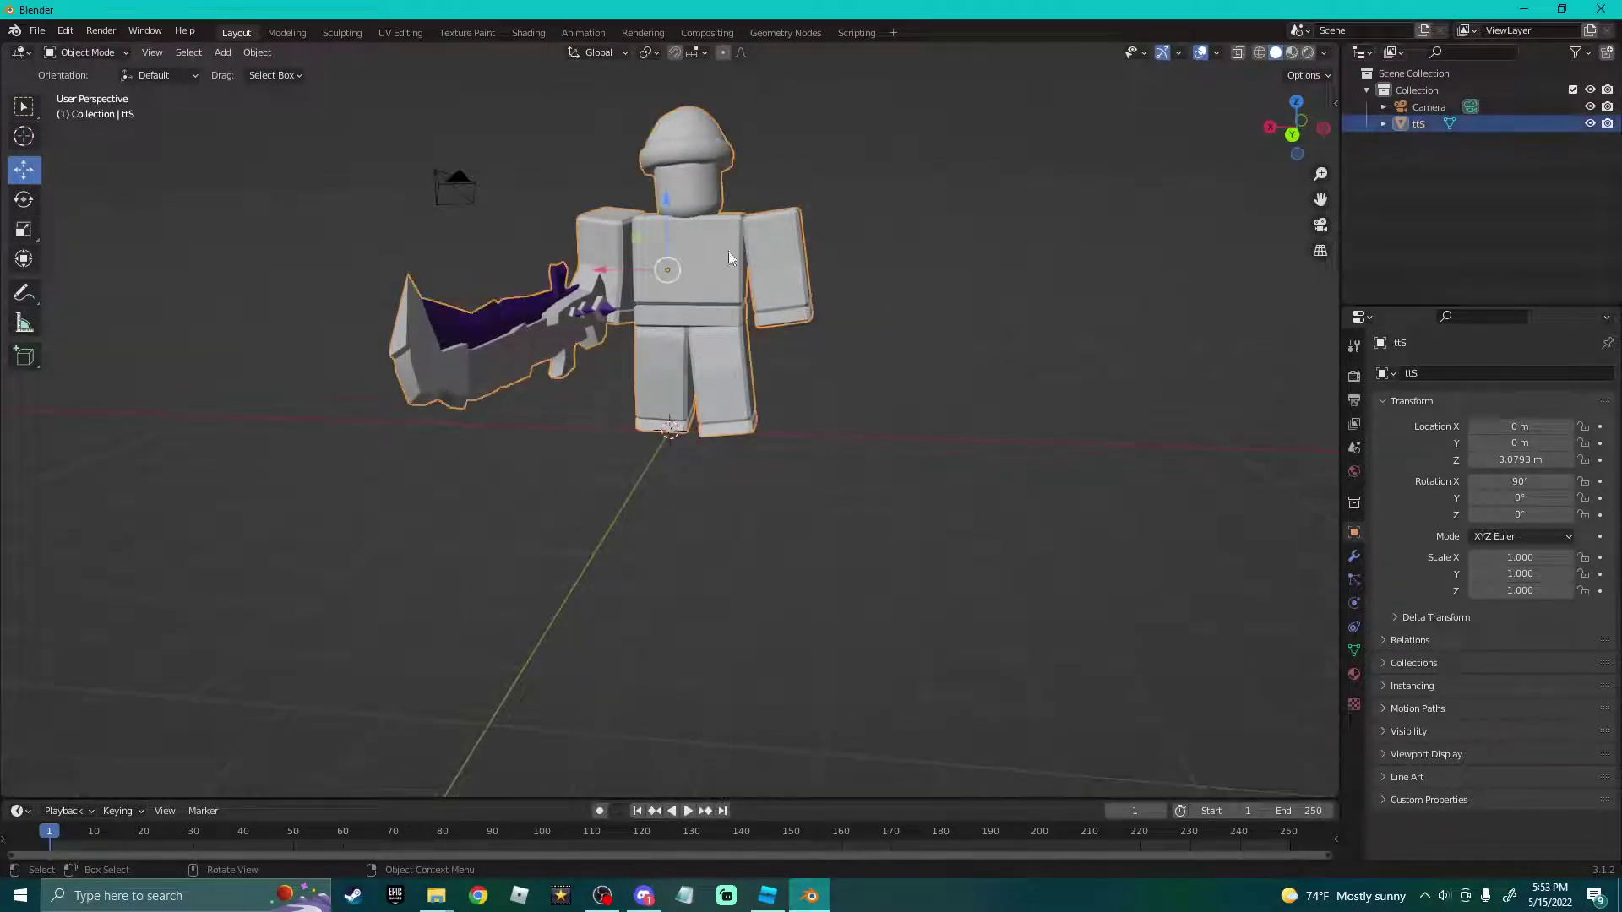
pyautogui.click(1384, 124)
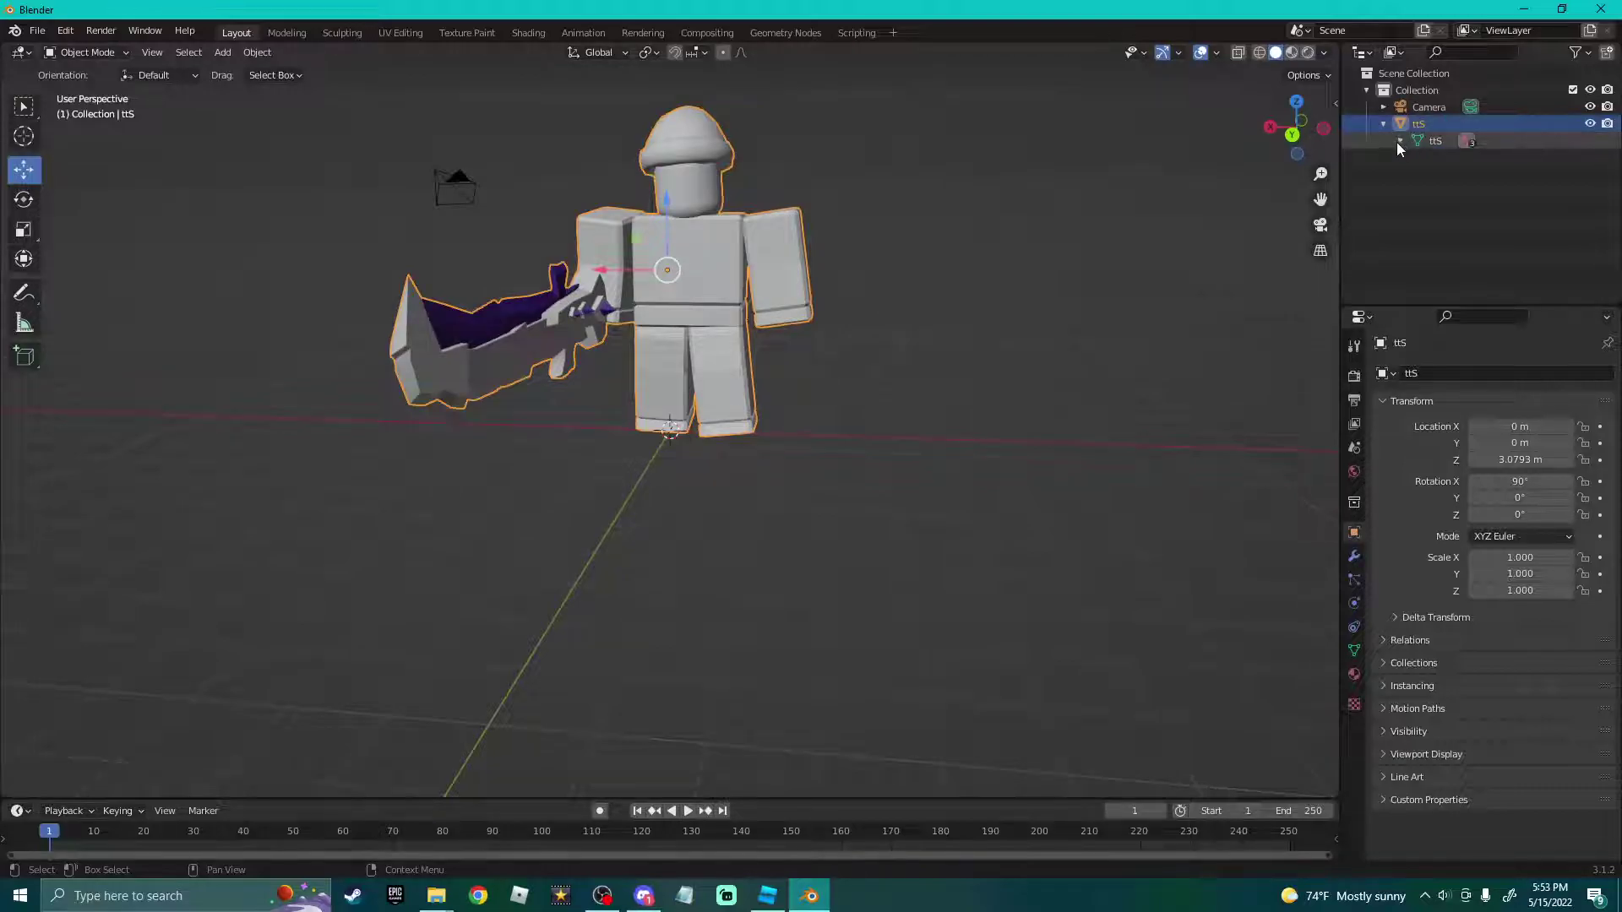
pyautogui.click(1400, 140)
pyautogui.click(1459, 162)
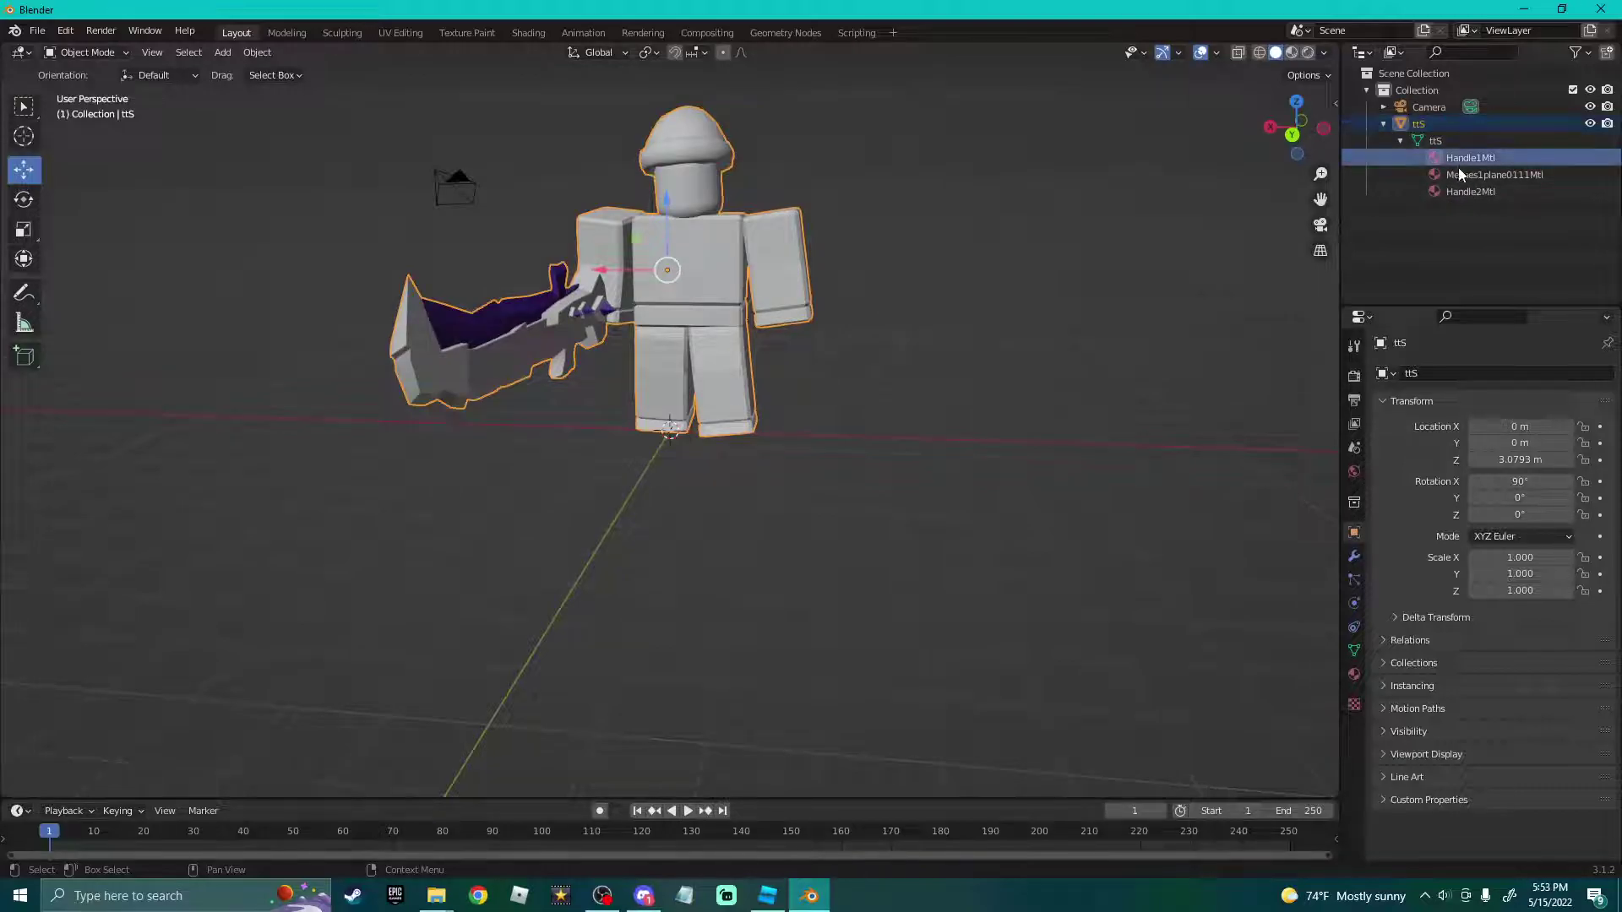
pyautogui.click(1354, 676)
pyautogui.scroll(-14, 1502, 610)
pyautogui.scroll(-3, 1486, 549)
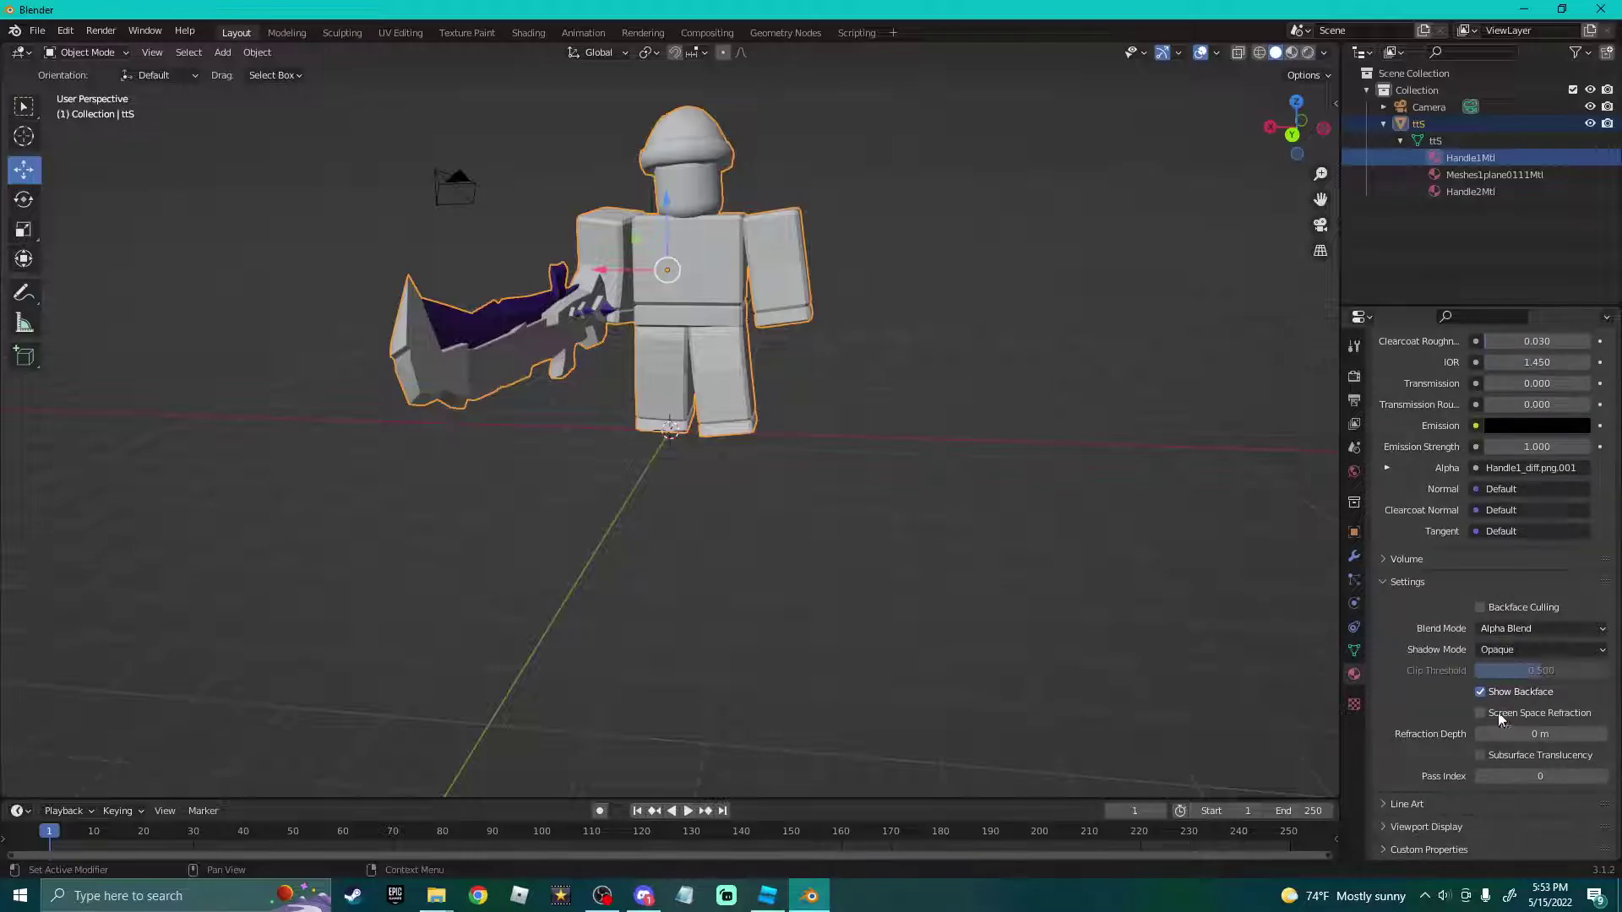
pyautogui.click(1534, 633)
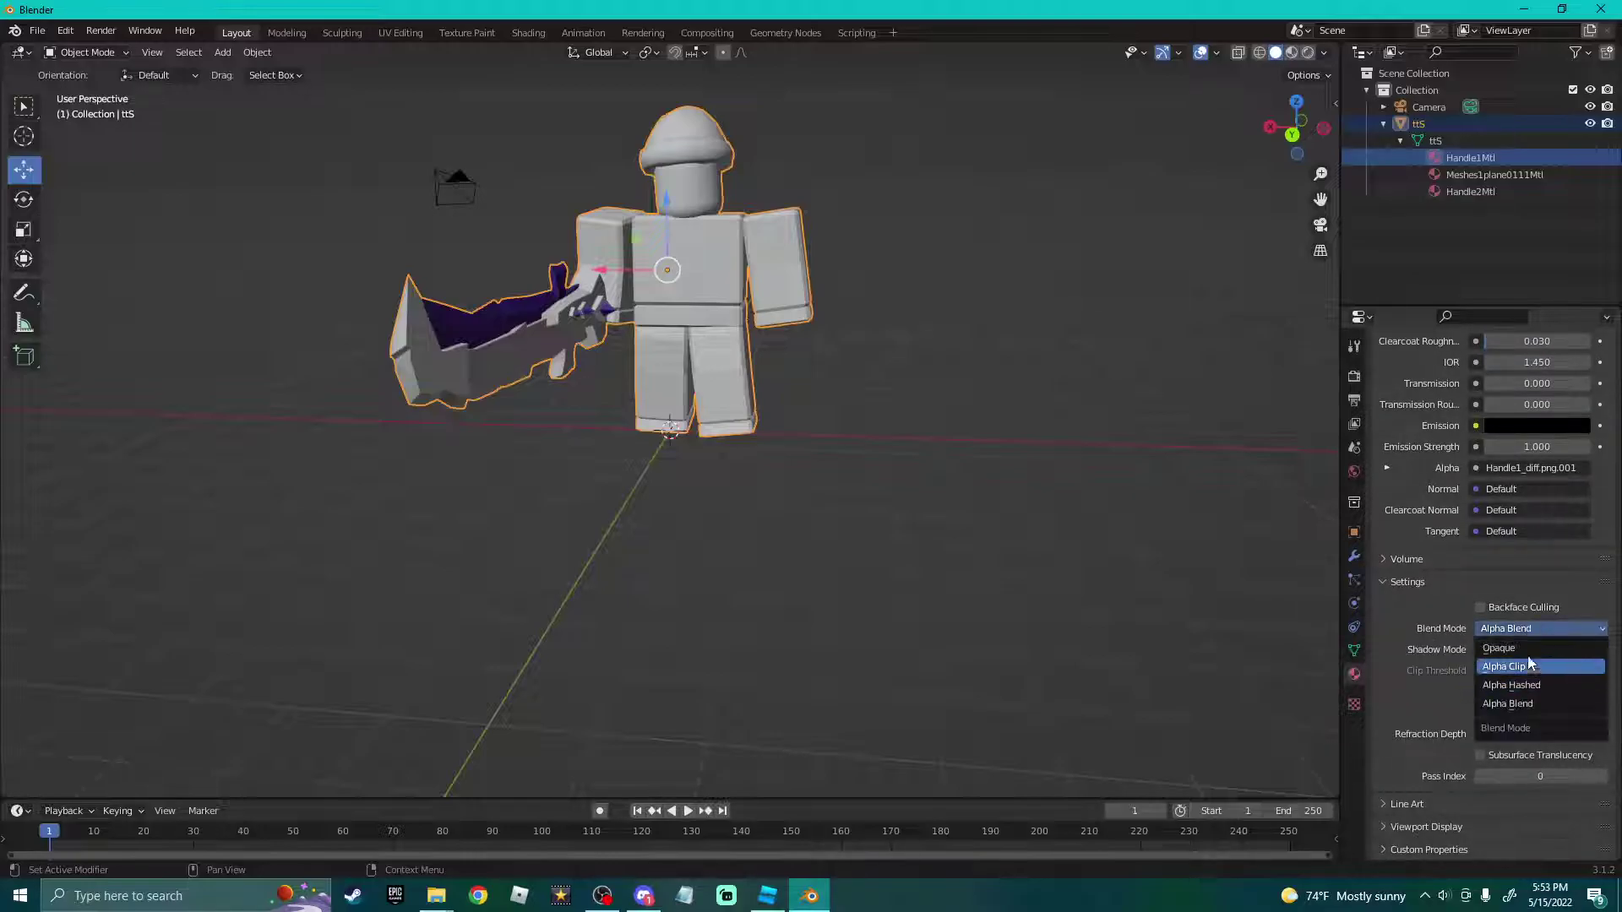
pyautogui.click(1542, 647)
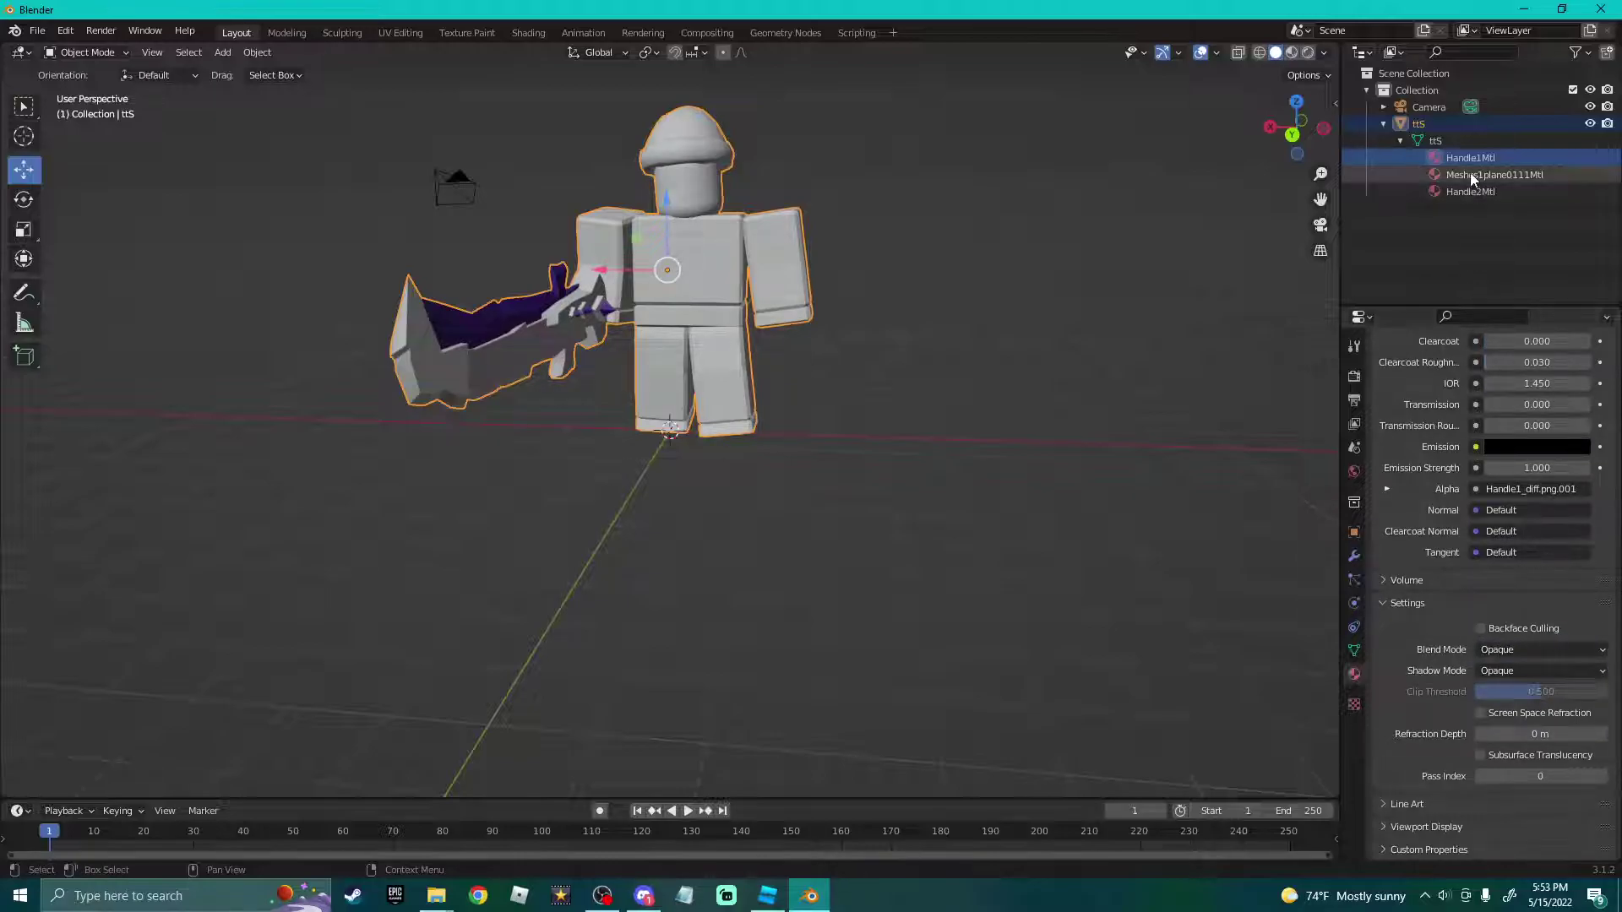
# Switch the viewport to rendered shading and set the blend mode of the Handle2Mtl material to Opaque.
pyautogui.click(1470, 174)
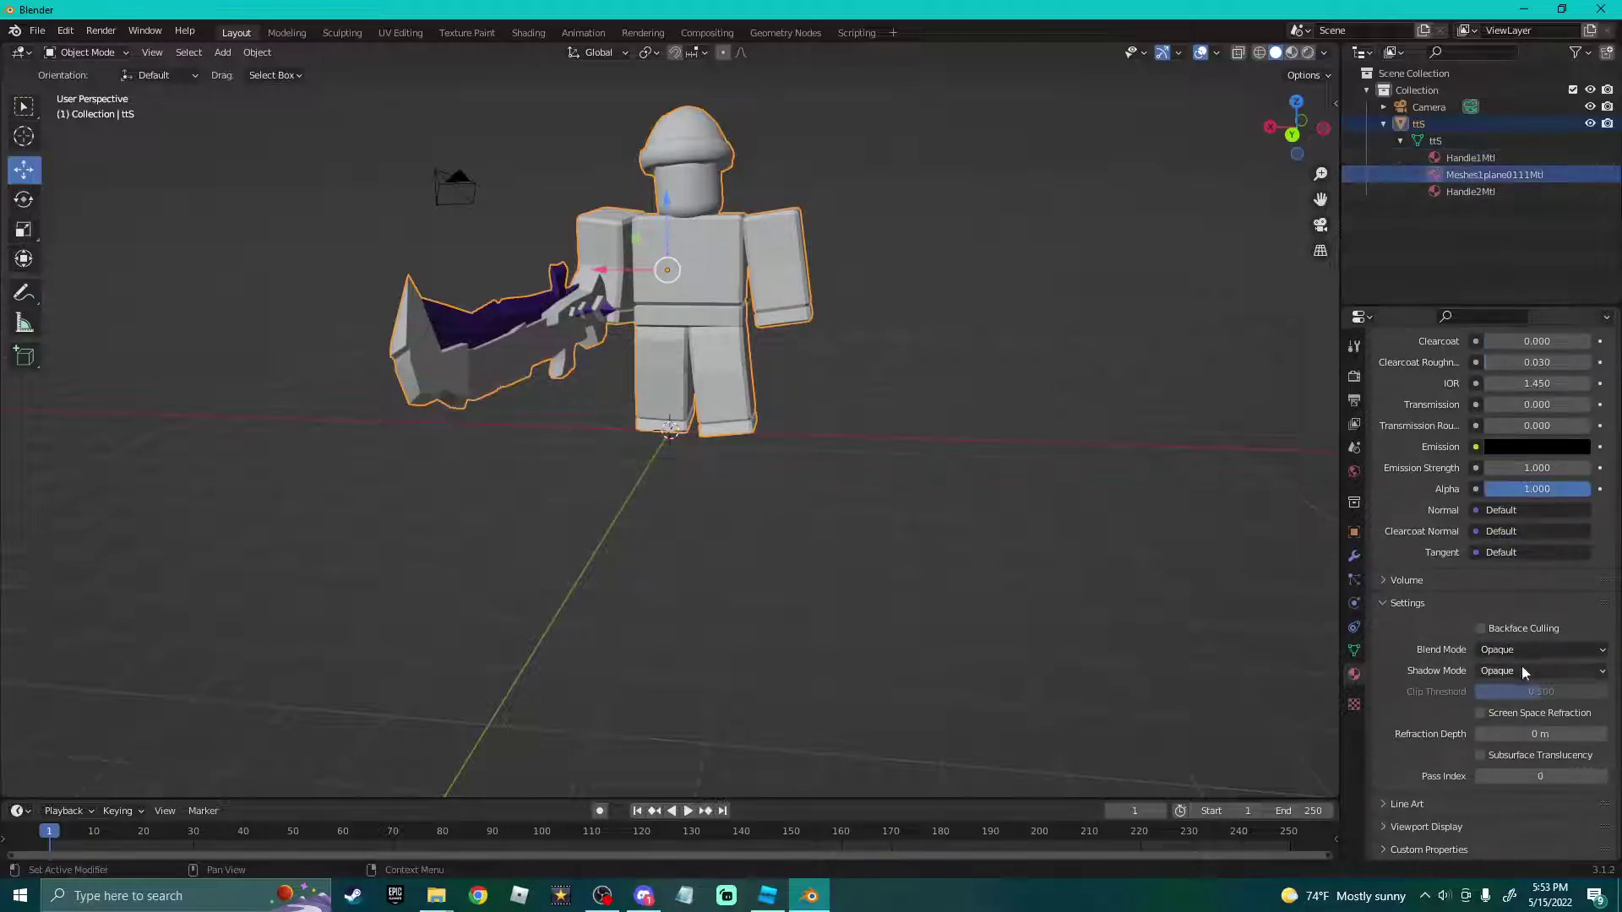
pyautogui.click(1308, 52)
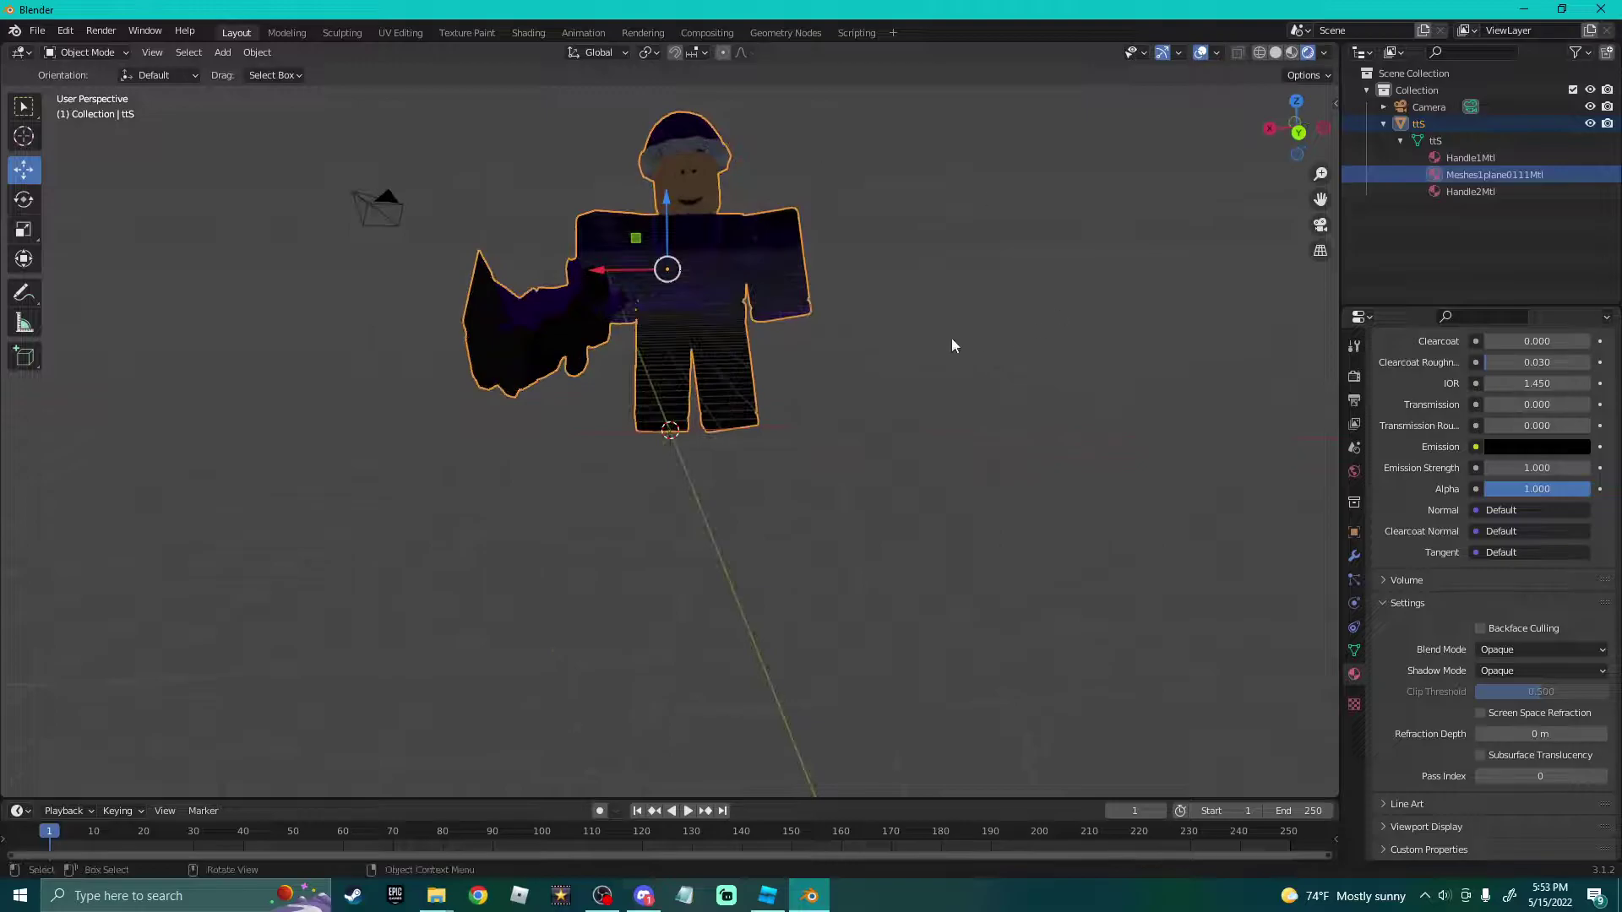
pyautogui.click(1472, 191)
pyautogui.click(1542, 650)
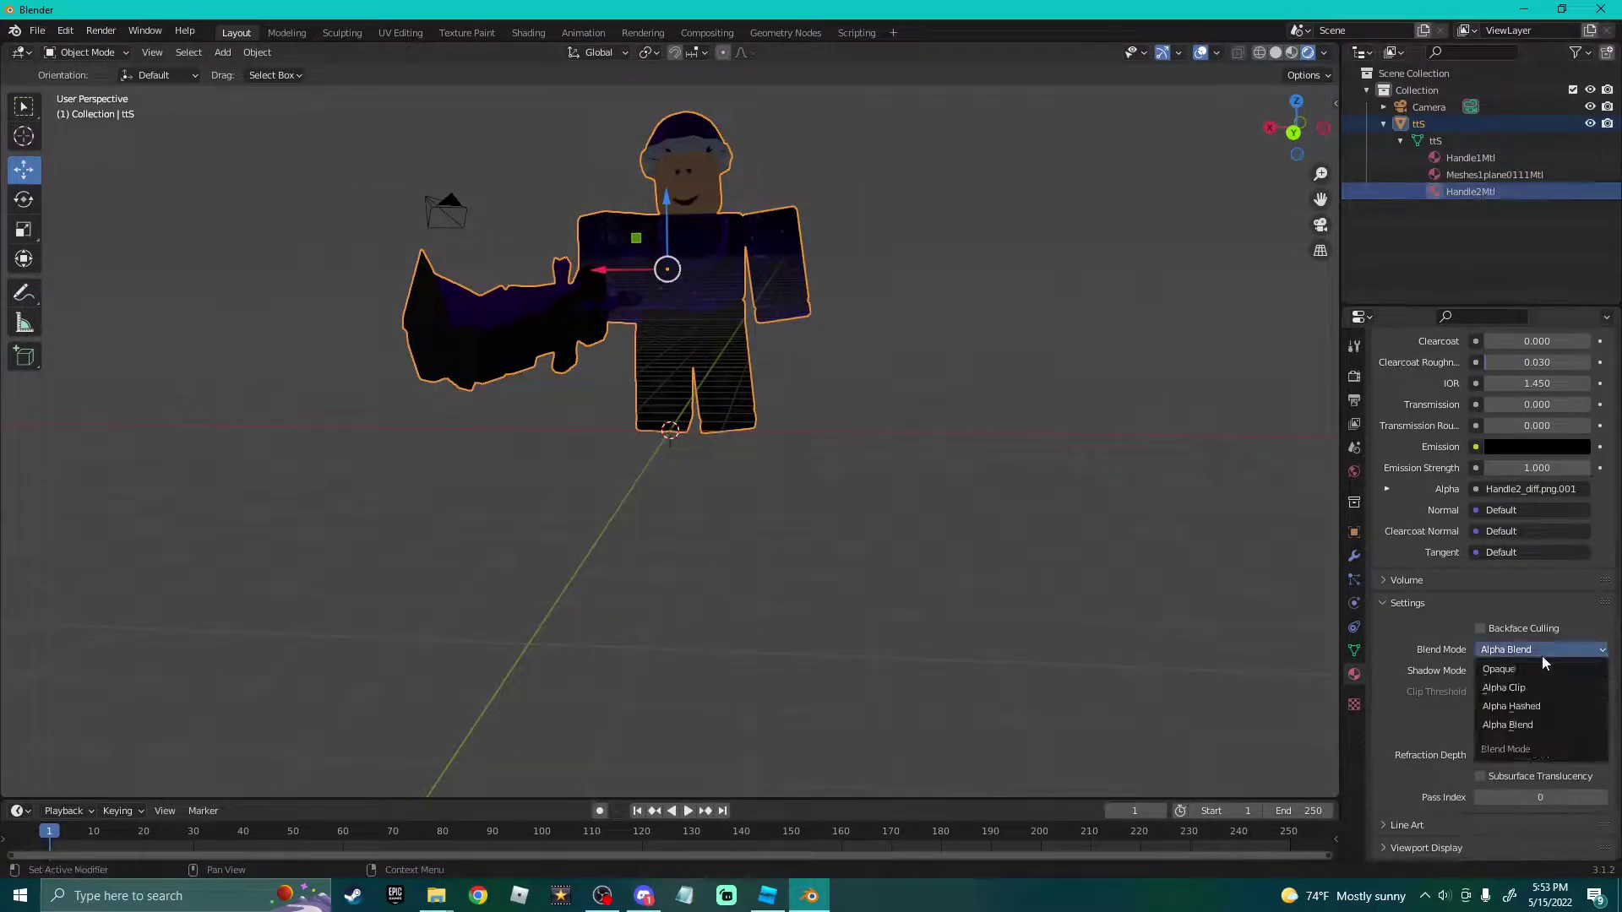
pyautogui.click(1534, 670)
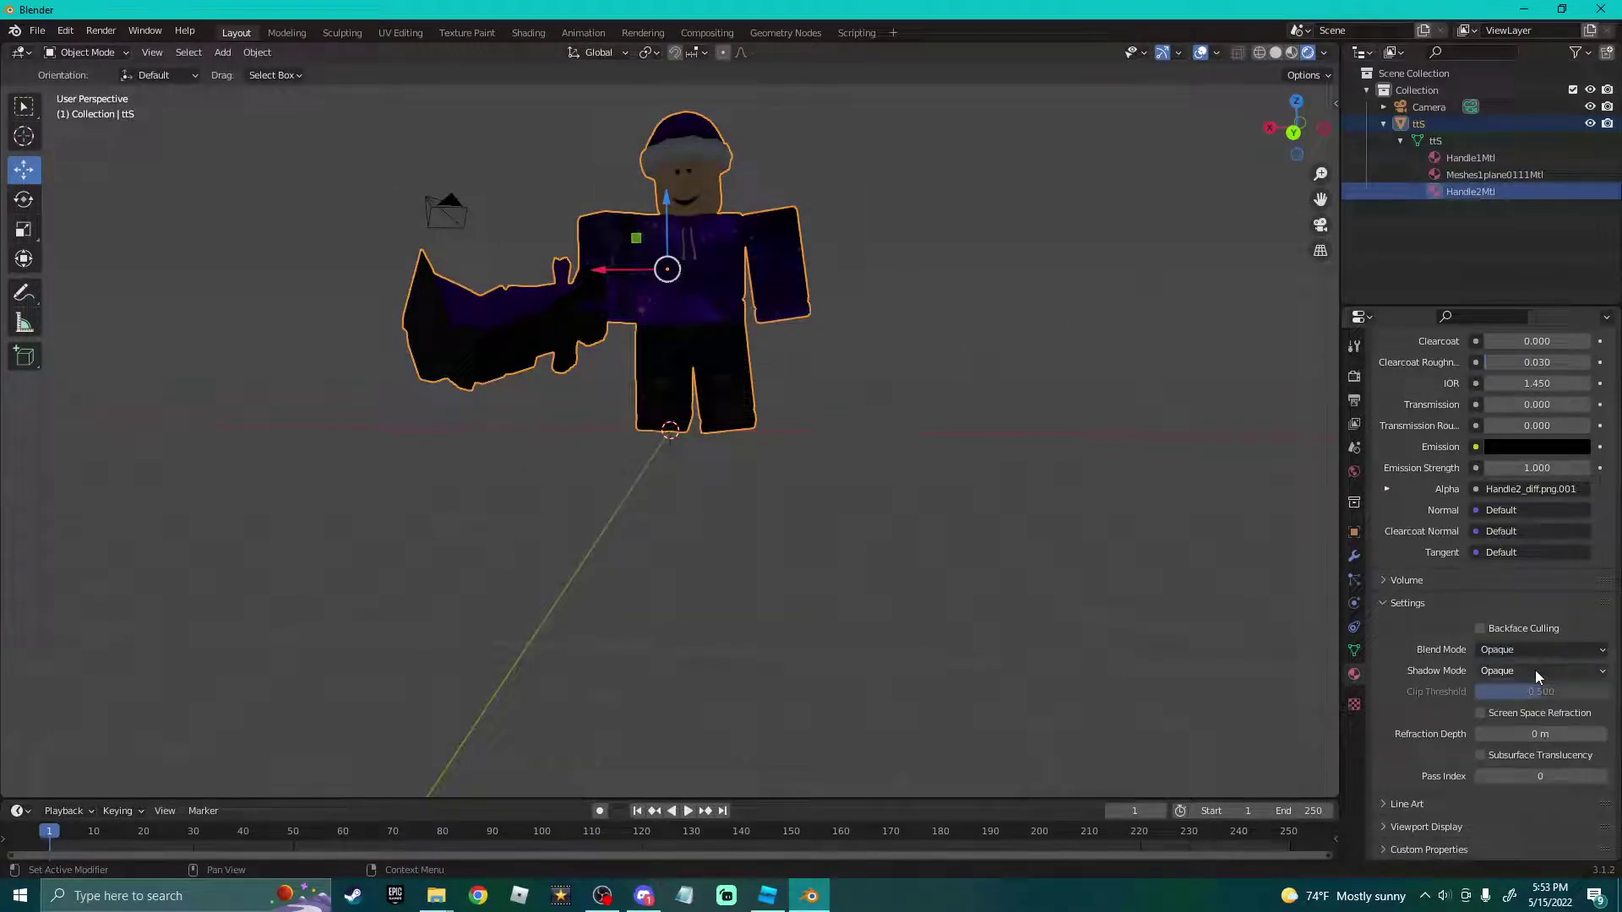
pyautogui.click(1198, 469)
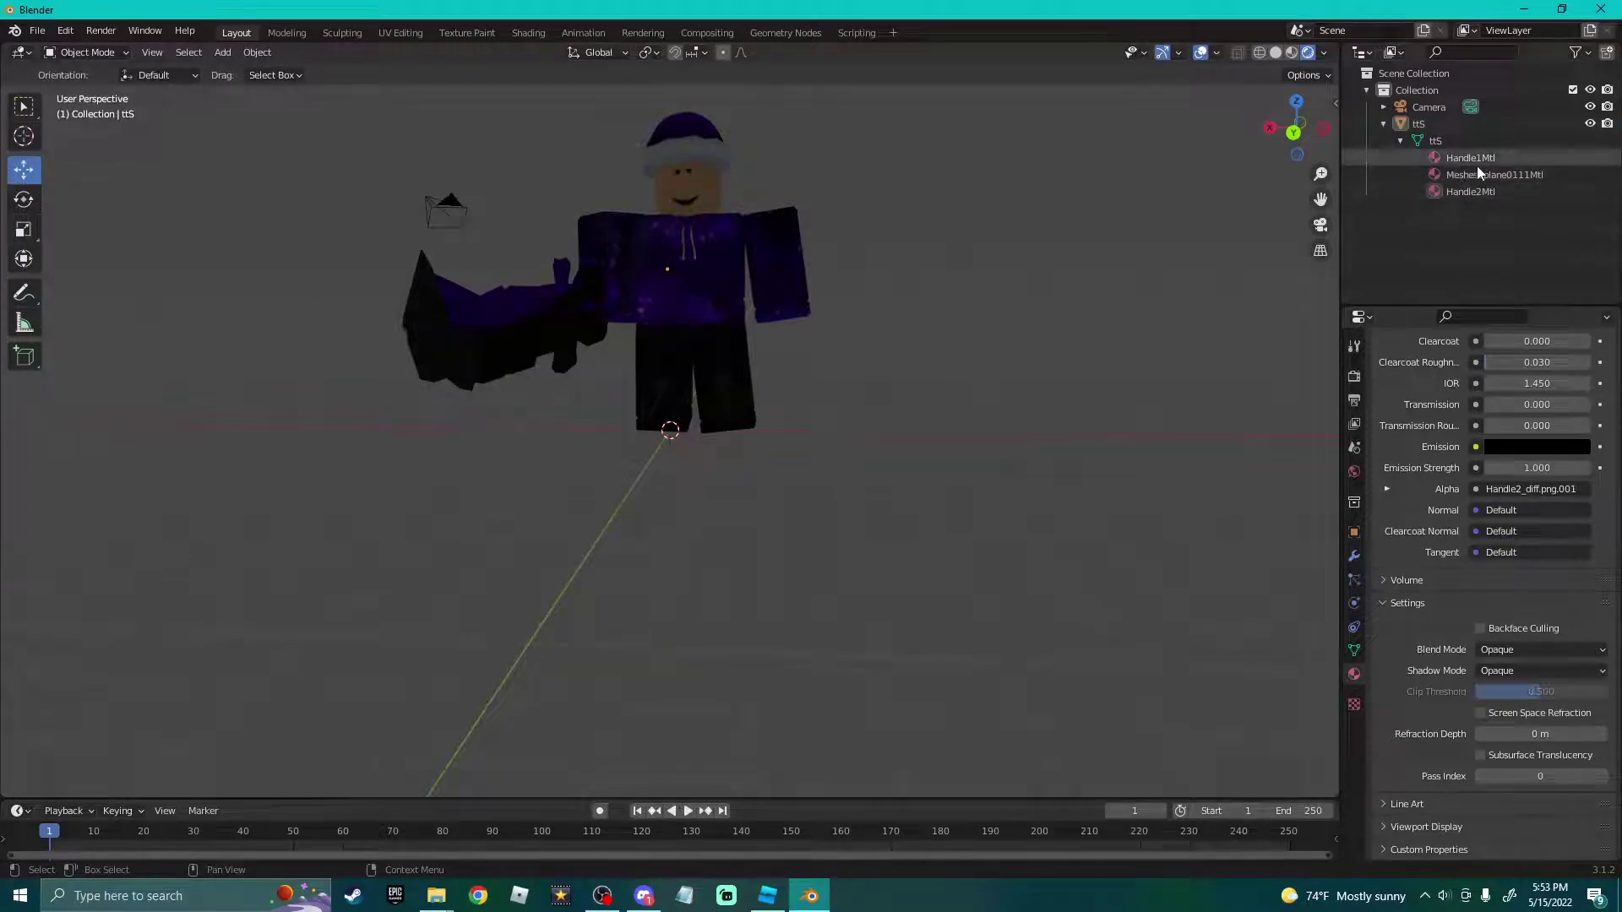
# Copy the purple base color of the Meshes1plane0111Mtl material to its emission color.
pyautogui.click(1479, 171)
pyautogui.scroll(12, 1492, 539)
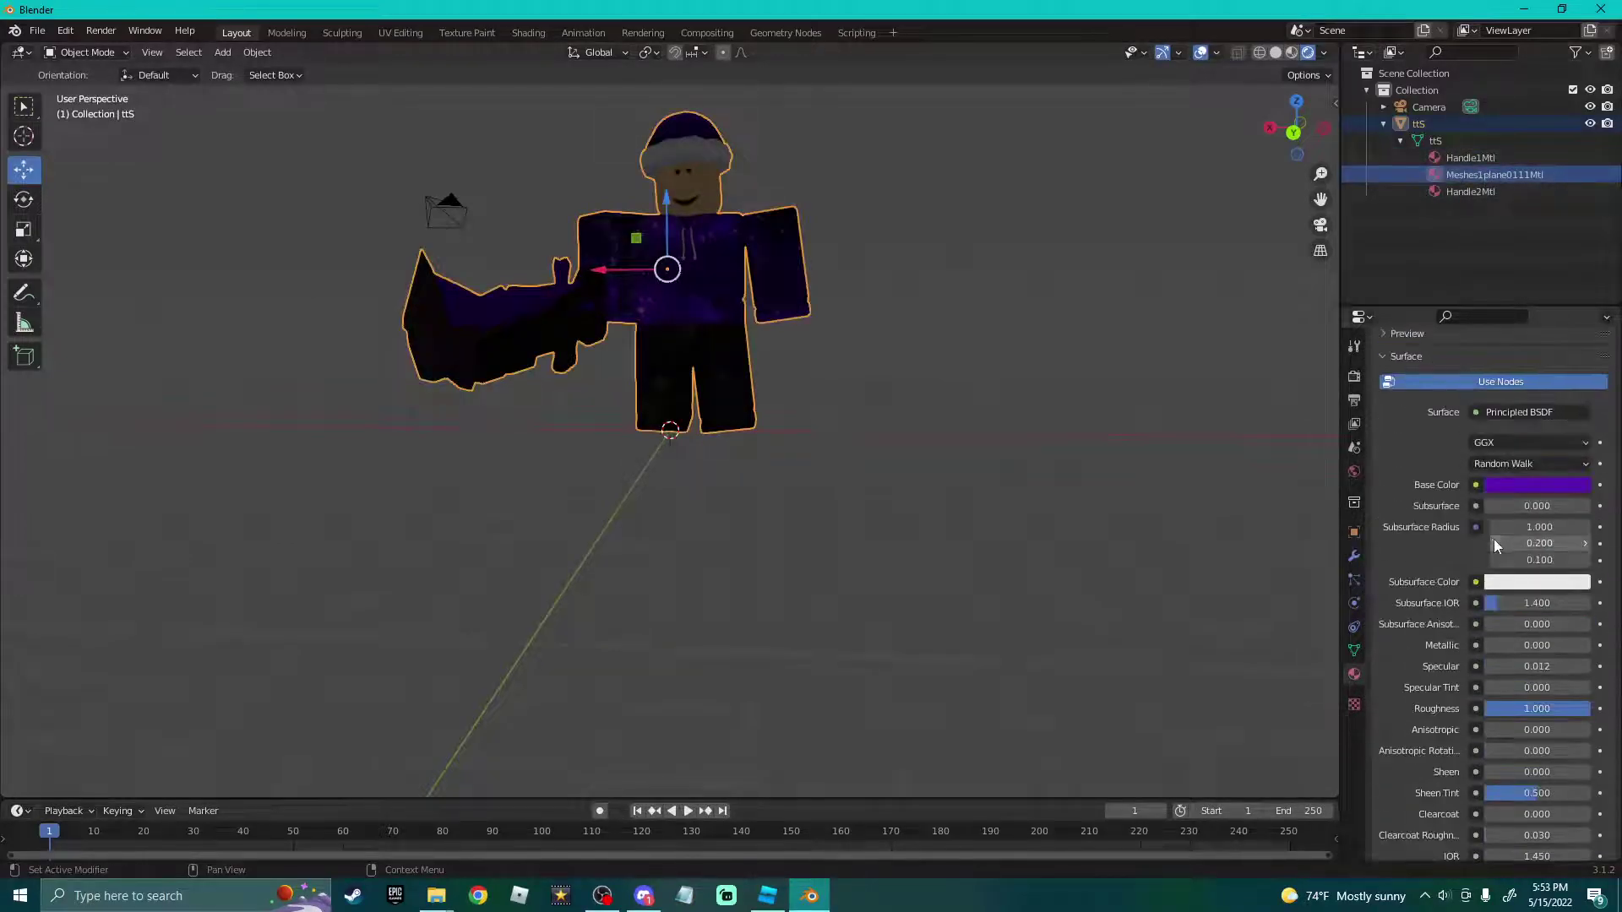
pyautogui.click(1497, 484)
pyautogui.click(1558, 384)
pyautogui.click(1499, 408)
pyautogui.hotkey('ctrl', 'c')
pyautogui.press('Return')
pyautogui.scroll(-7, 1430, 520)
pyautogui.click(1520, 683)
pyautogui.click(1487, 608)
pyautogui.hotkey('ctrl', 'v')
pyautogui.press('Return')
# Set the emission strength of the sword's purple Meshes1plane0111Mtl material to 25.
pyautogui.click(1535, 704)
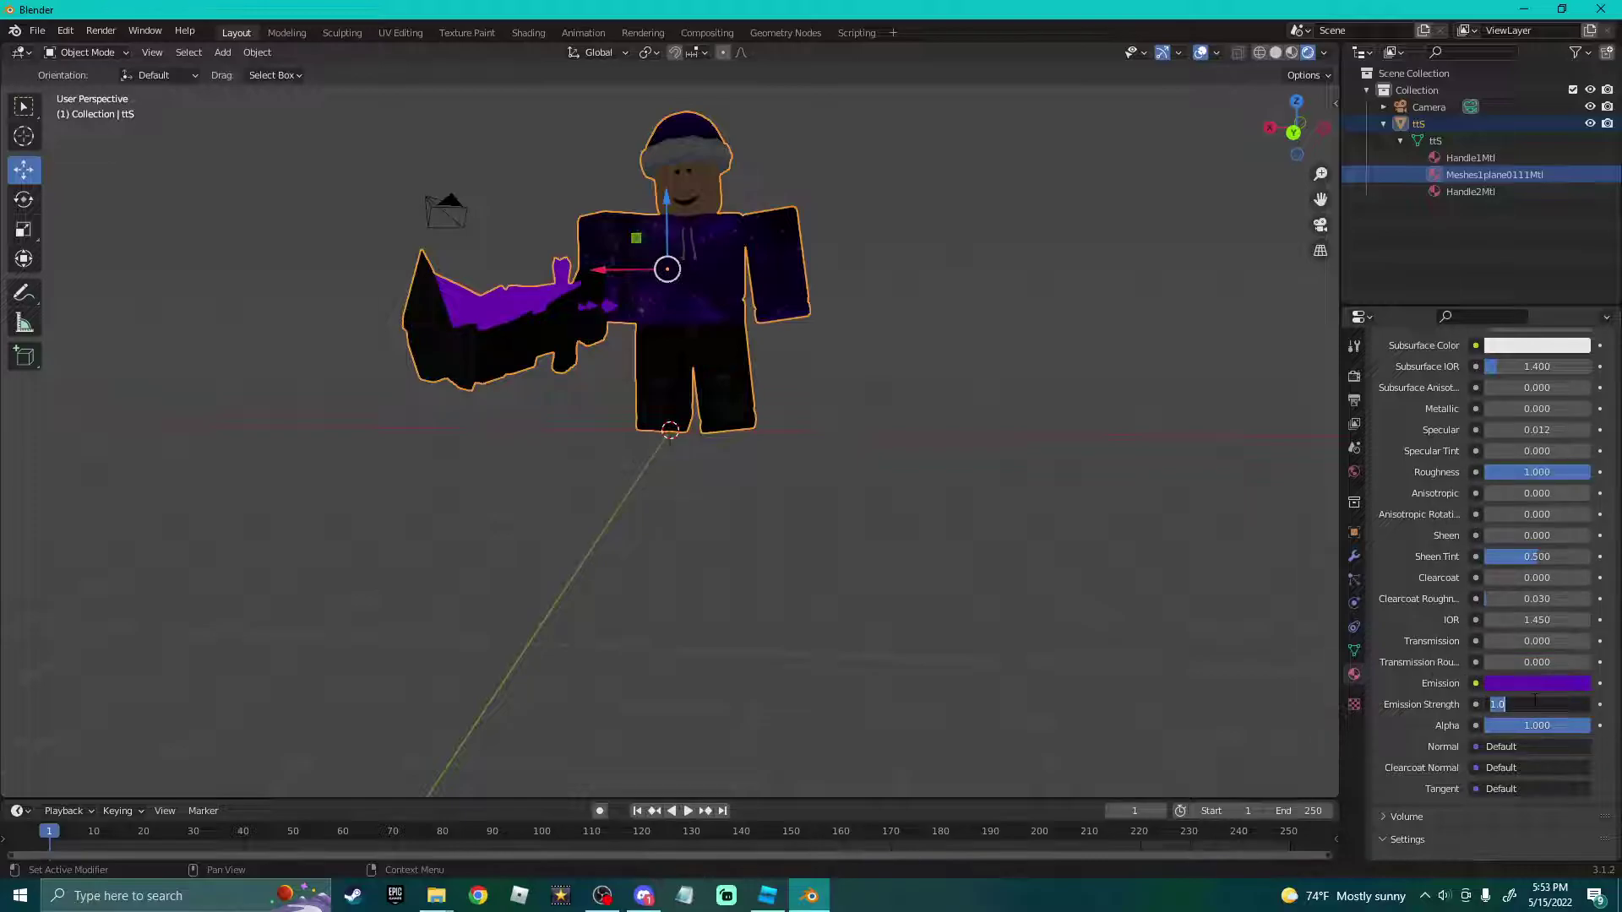
pyautogui.write('25')
pyautogui.press('Return')
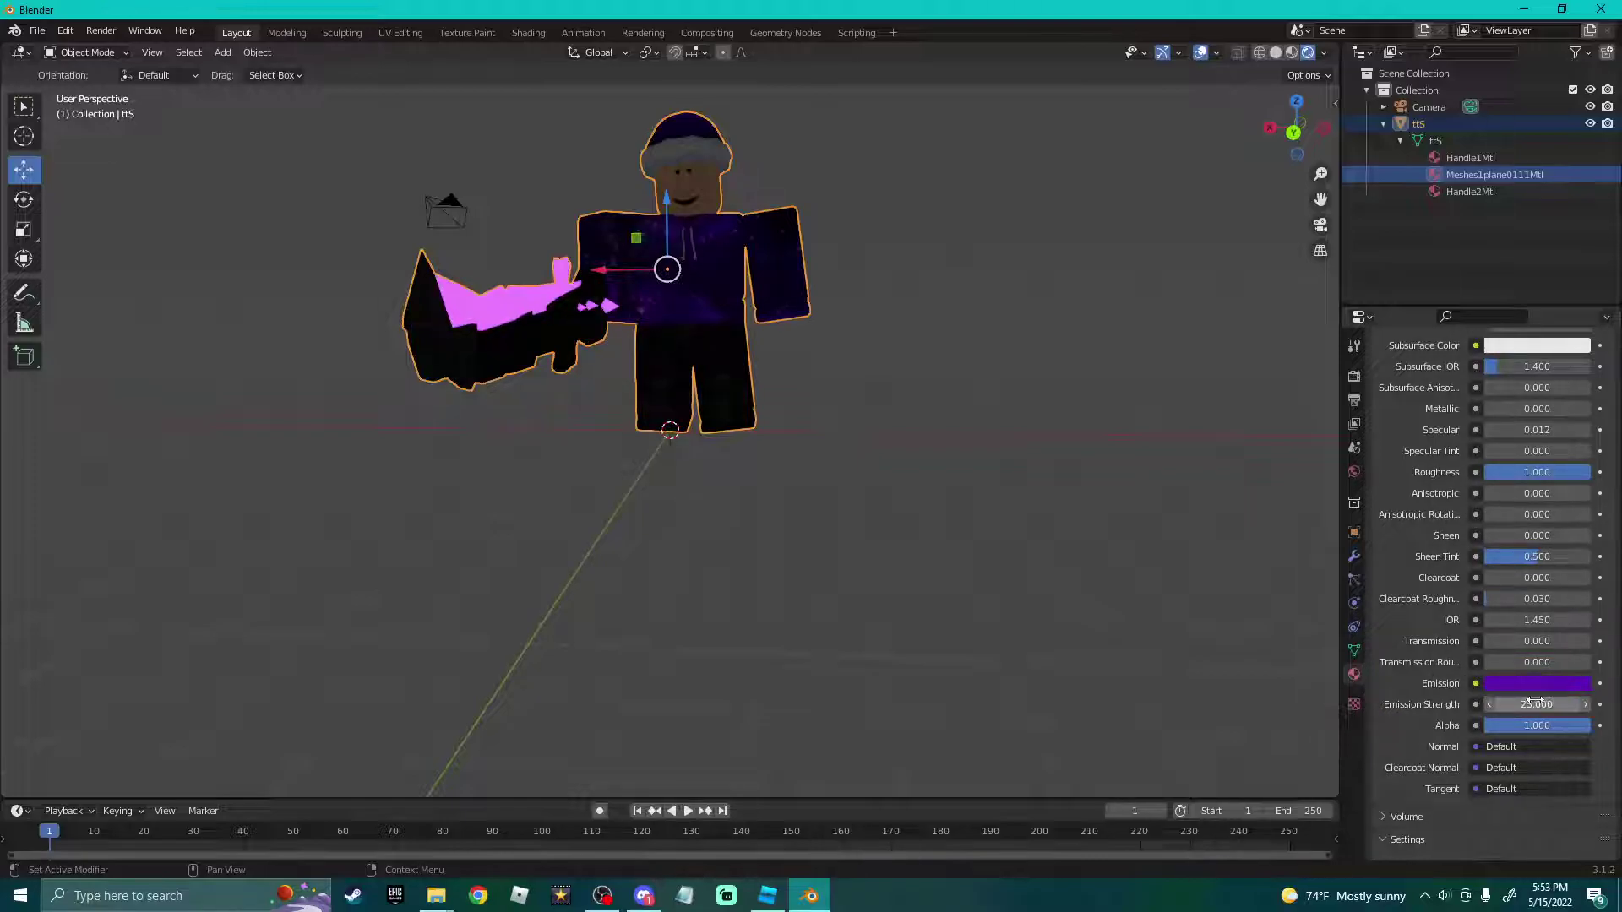
pyautogui.moveTo(744, 323); pyautogui.dragTo(830, 342, button='middle')
pyautogui.click(869, 348)
pyautogui.moveTo(802, 173); pyautogui.dragTo(890, 224, button='middle')
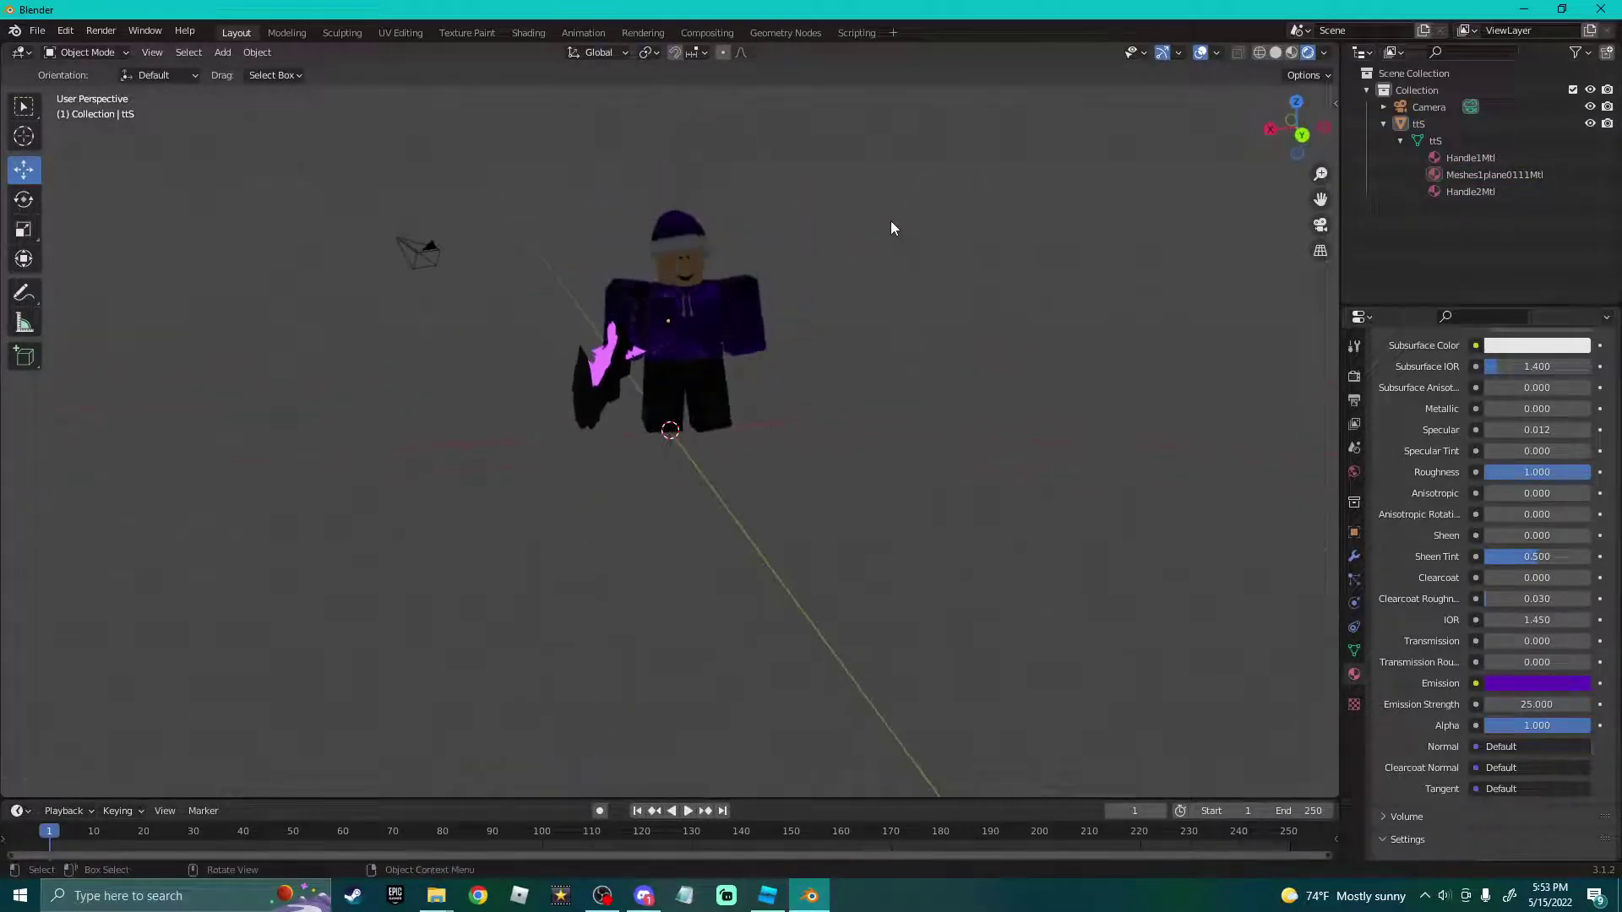
pyautogui.click(203, 54)
pyautogui.moveTo(222, 59)
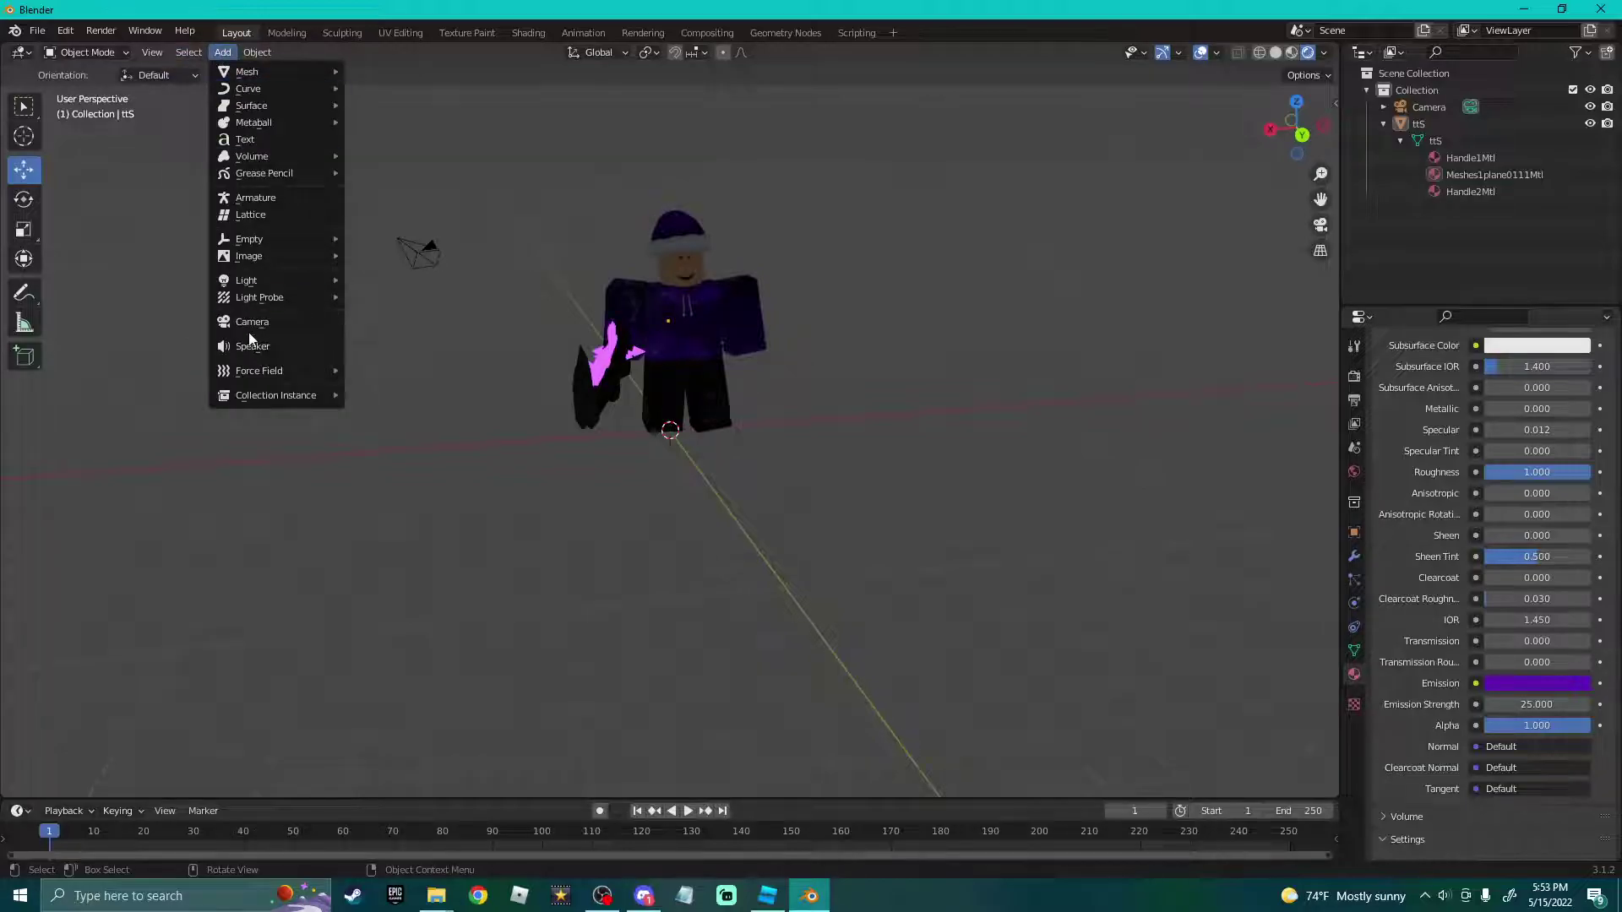
pyautogui.moveTo(268, 280)
pyautogui.click(376, 280)
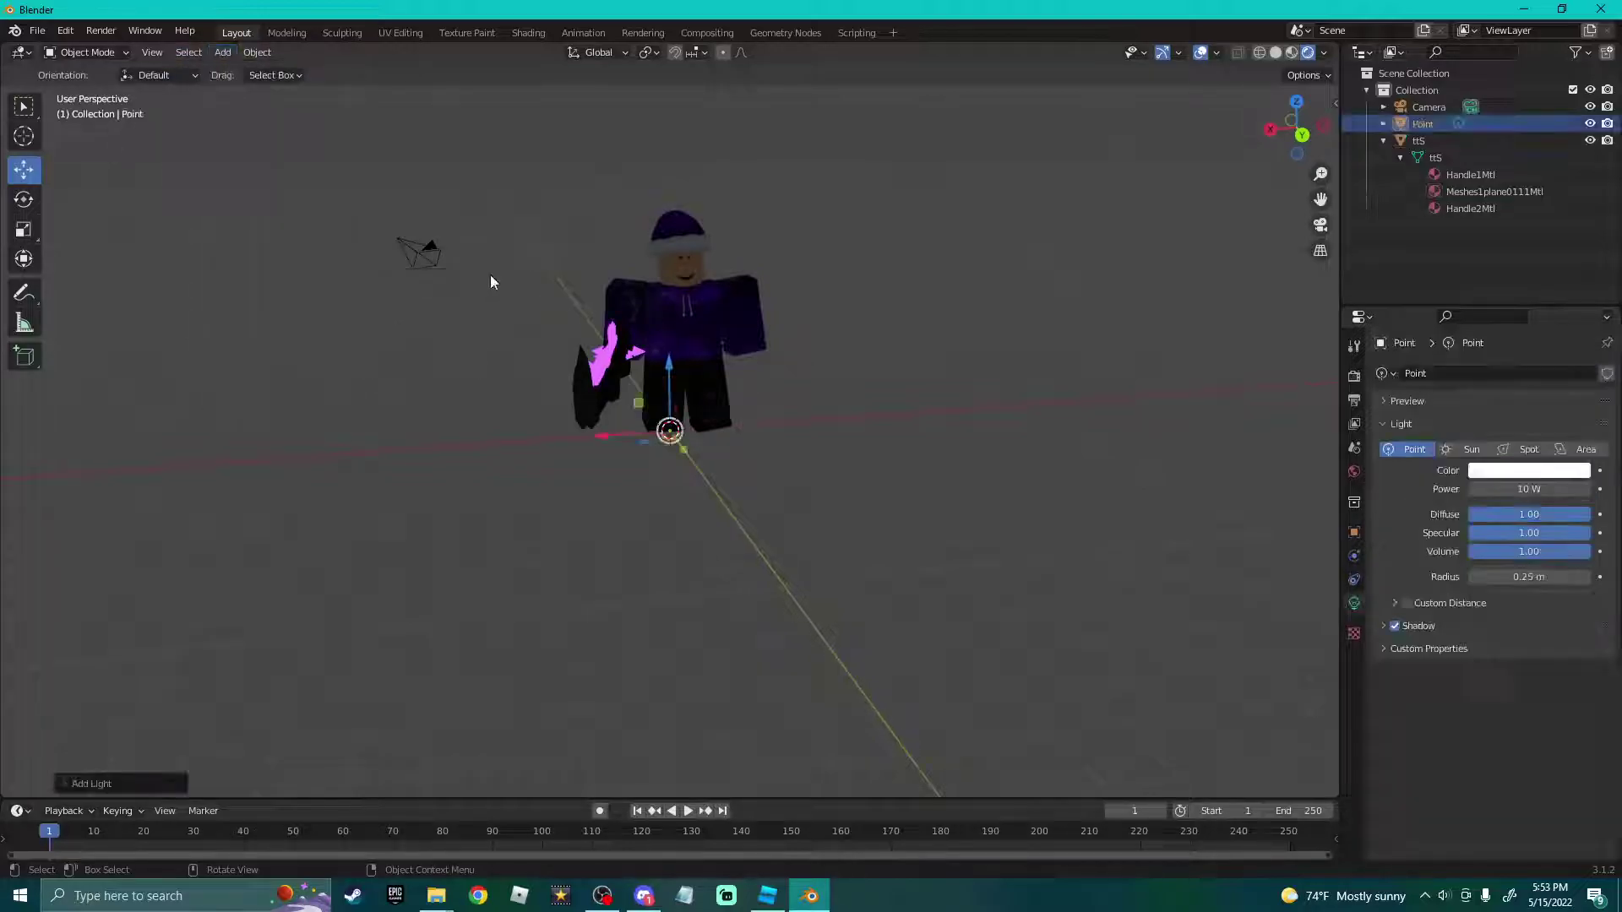
pyautogui.moveTo(688, 460); pyautogui.dragTo(749, 470, button='middle')
pyautogui.moveTo(712, 445); pyautogui.dragTo(830, 498)
pyautogui.moveTo(792, 431); pyautogui.dragTo(794, 285)
pyautogui.press('g')
pyautogui.click(1109, 445)
pyautogui.press('Delete')
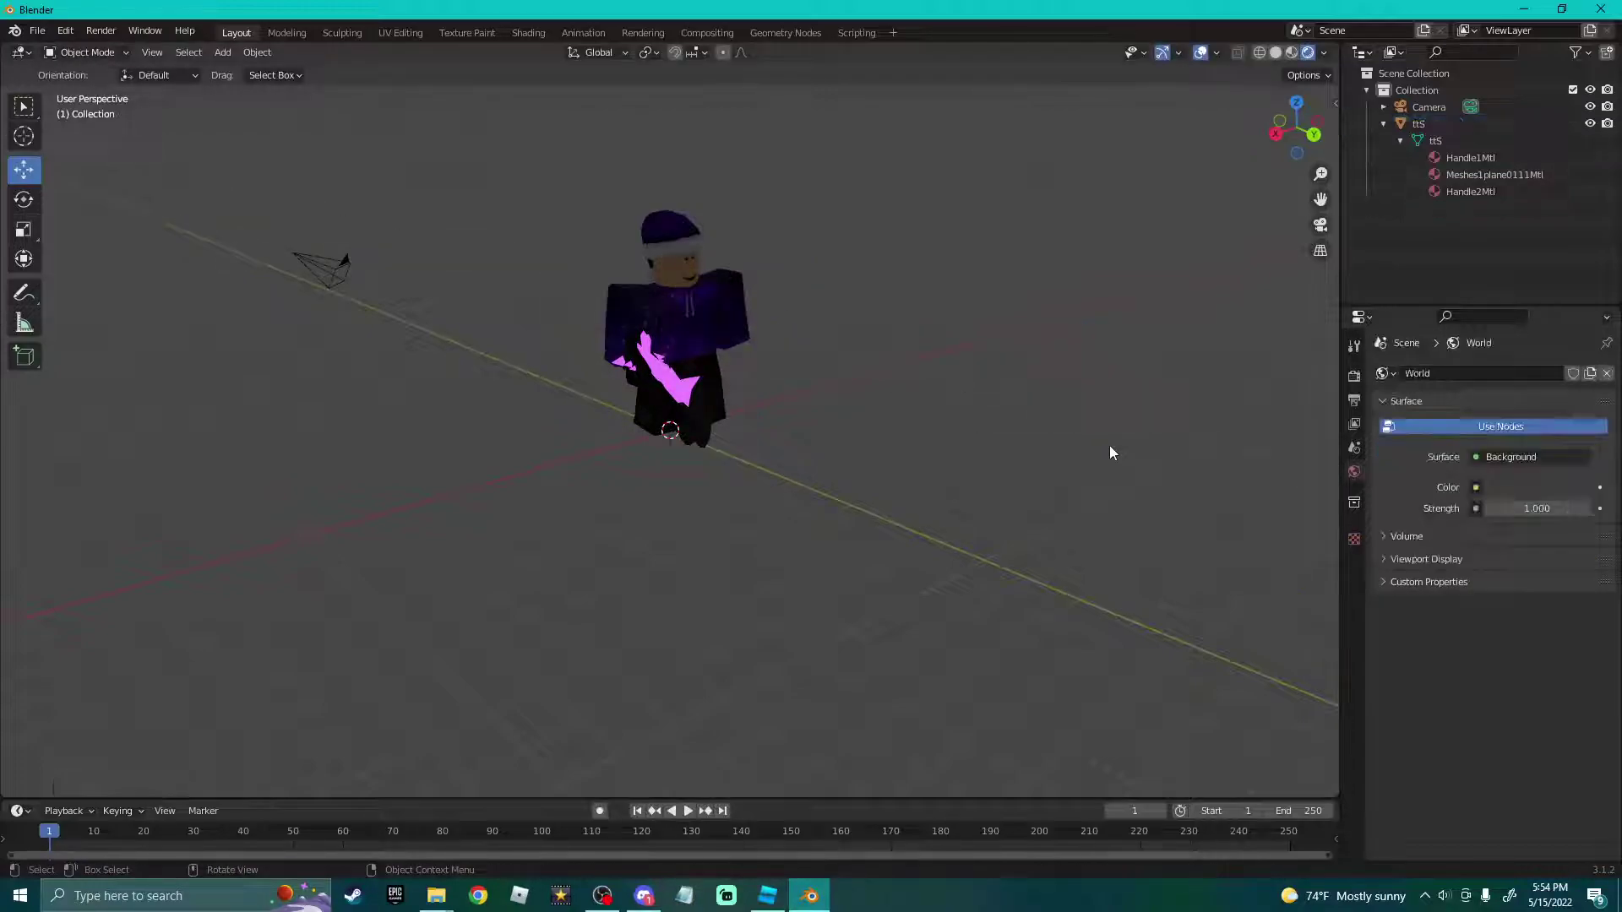
# Open the World shader nodes in the Shading workspace and delete the Background node.
pyautogui.moveTo(1042, 379); pyautogui.dragTo(345, 42, button='middle')
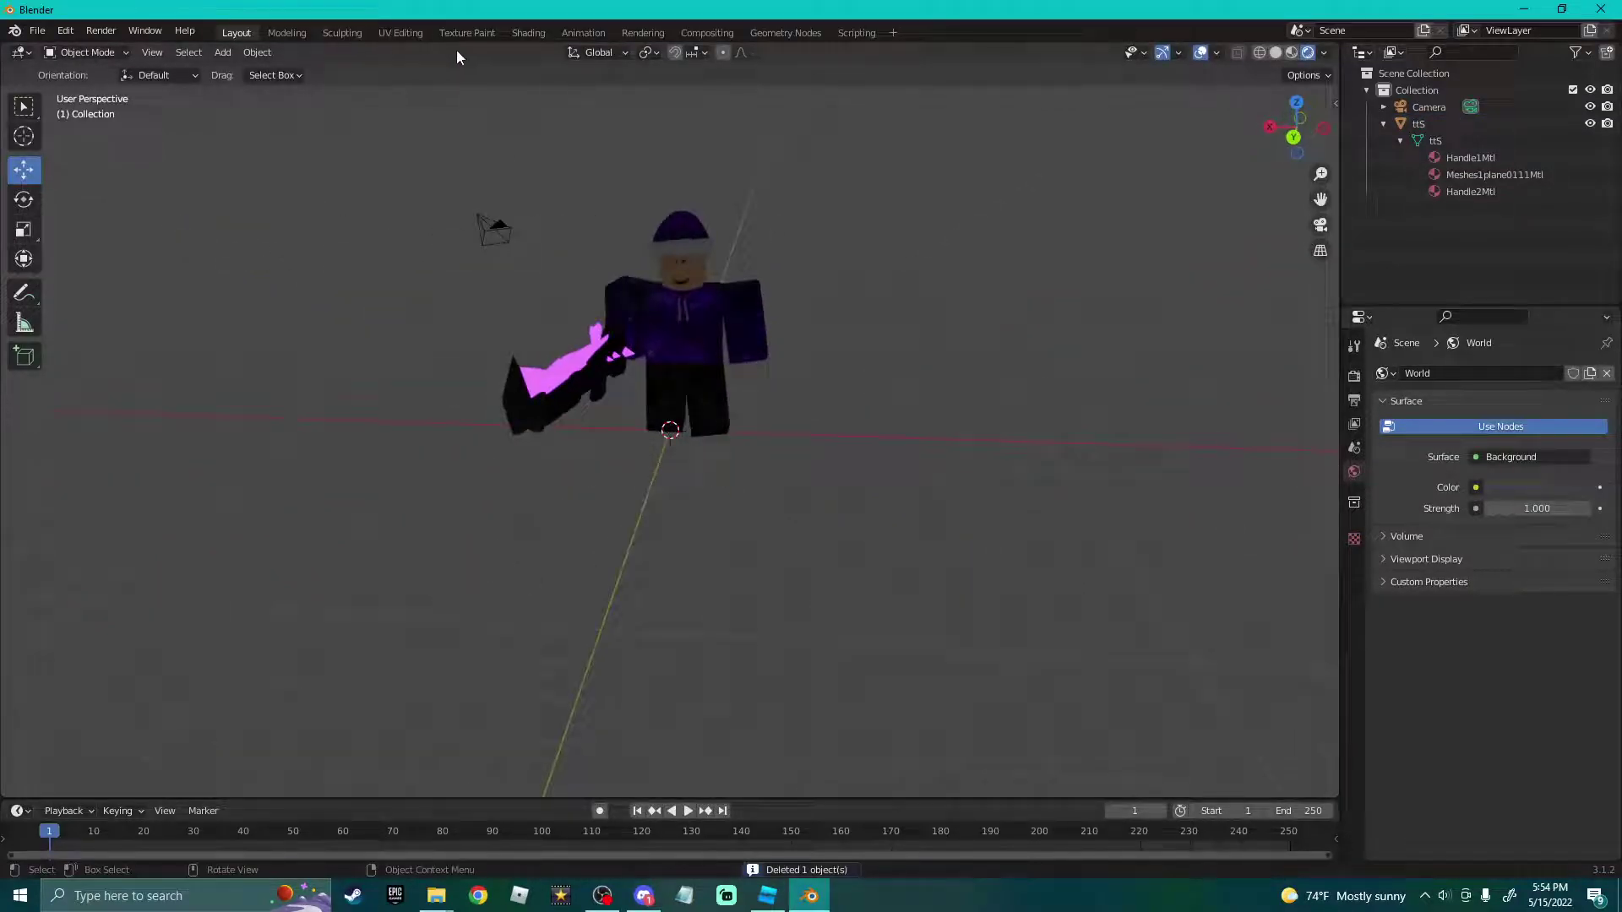
pyautogui.click(525, 32)
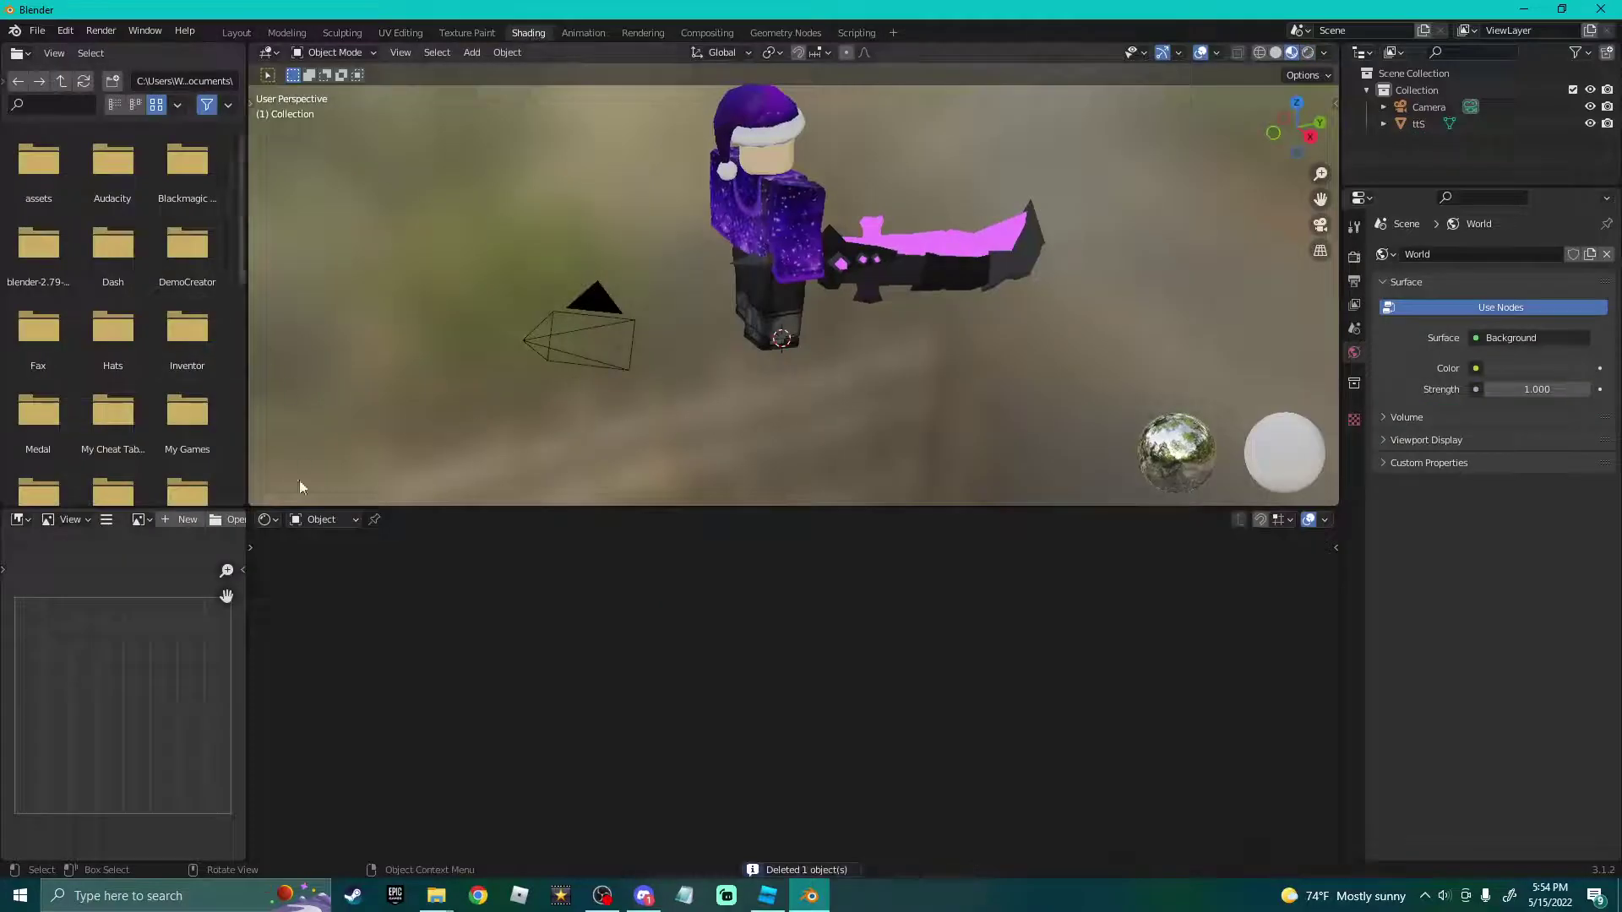
pyautogui.click(345, 520)
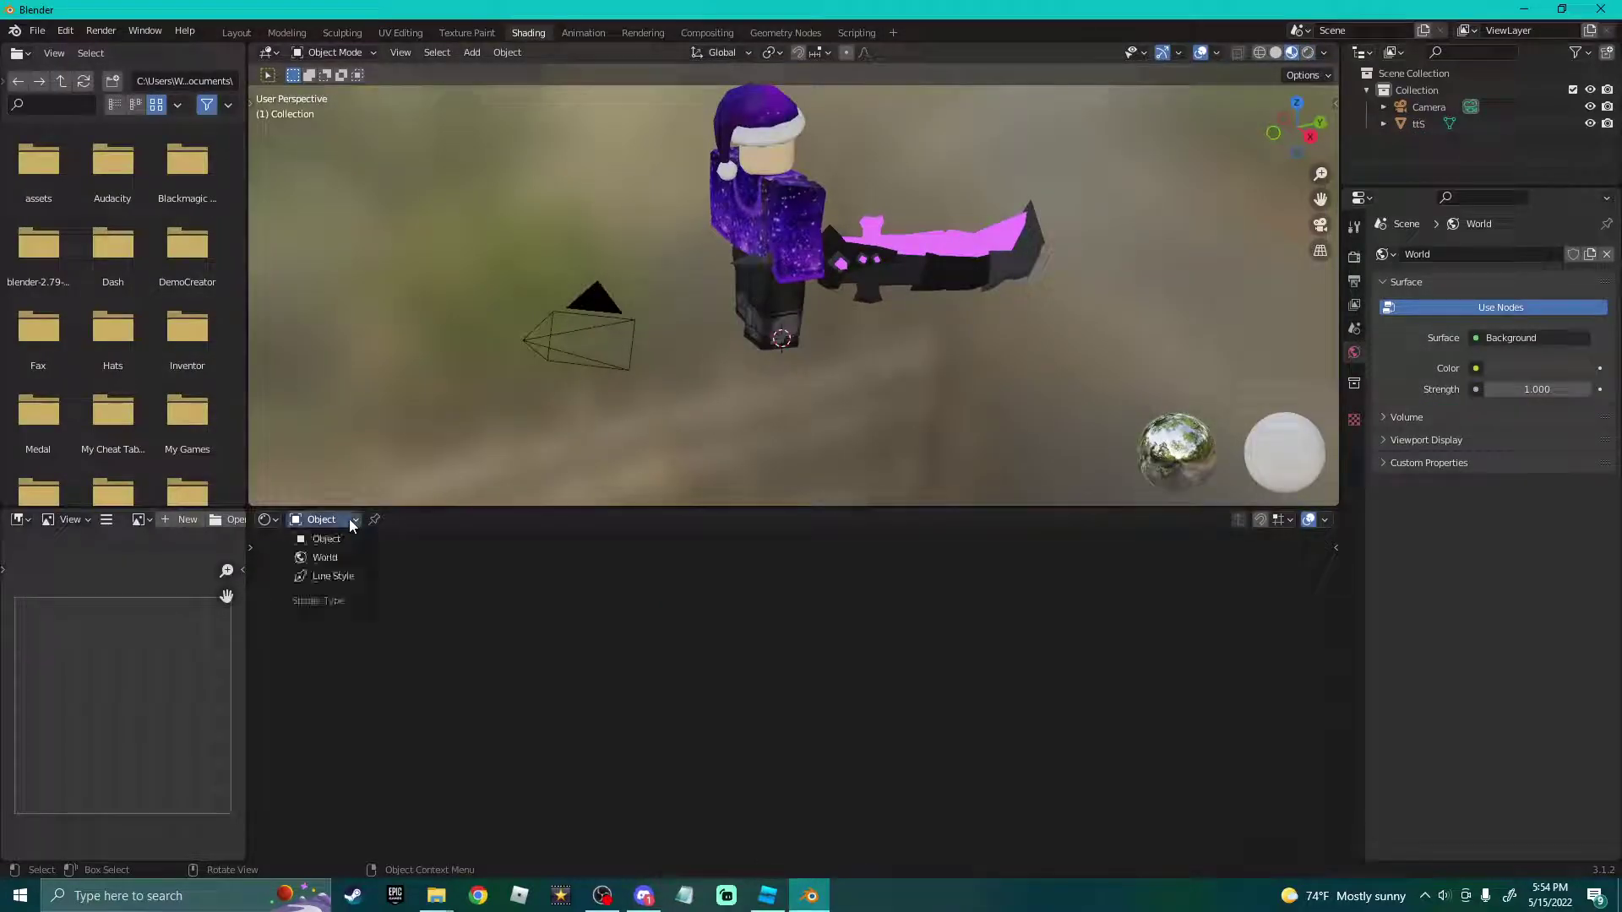
pyautogui.click(326, 558)
pyautogui.click(695, 563)
pyautogui.press('x')
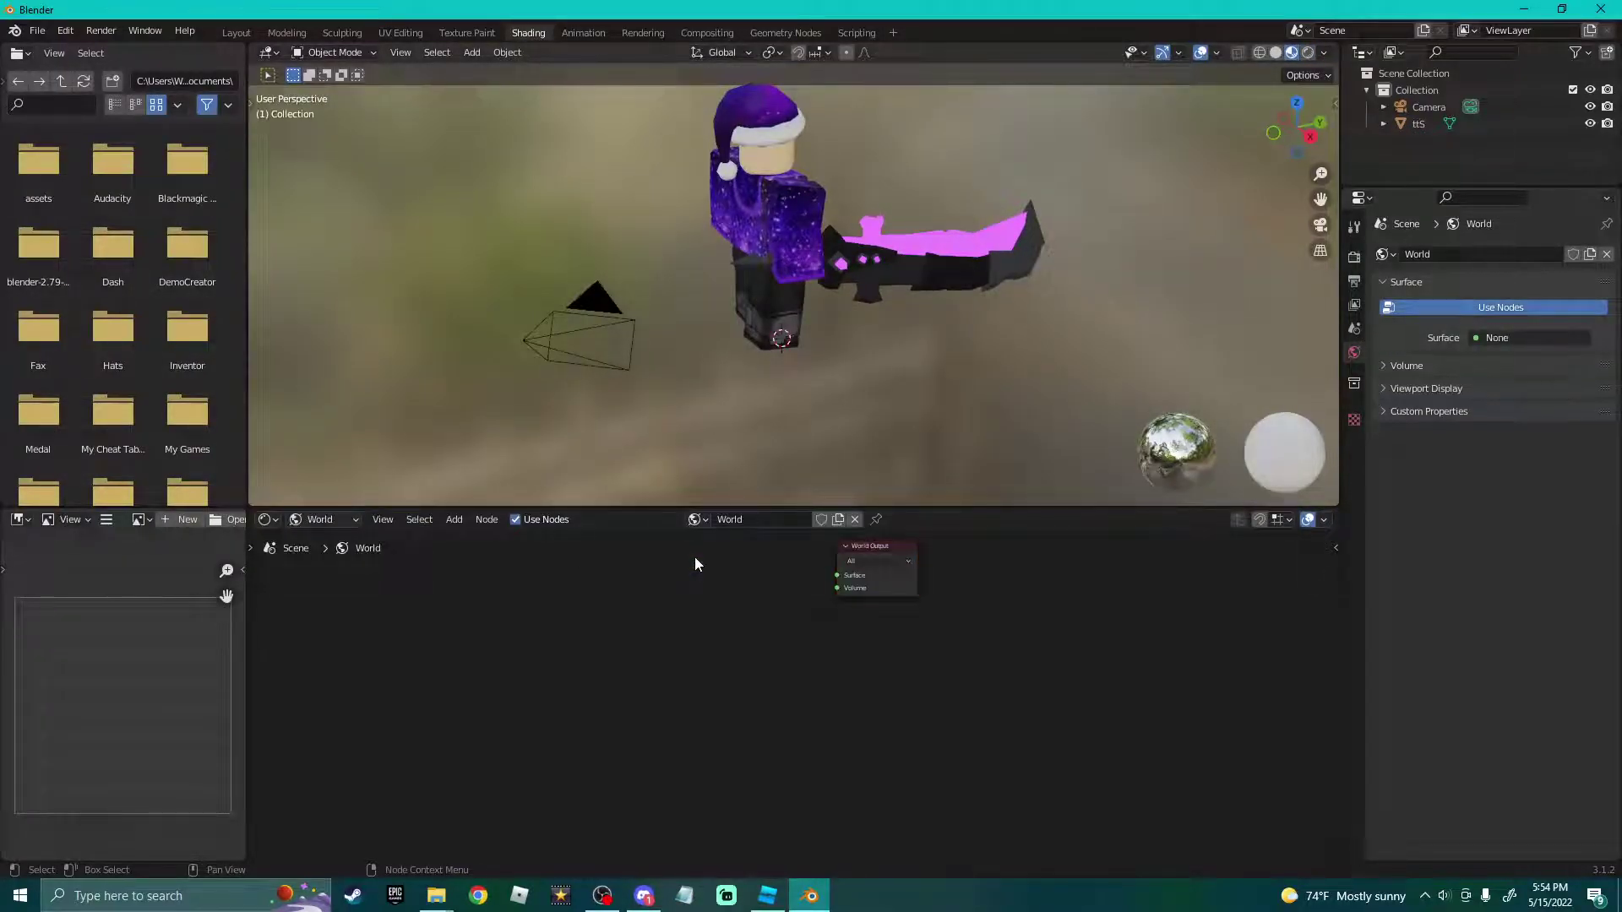
# Add an Environment Texture node beside the World Output node.
pyautogui.press('Home')
pyautogui.click(454, 519)
pyautogui.moveTo(498, 614)
pyautogui.click(607, 646)
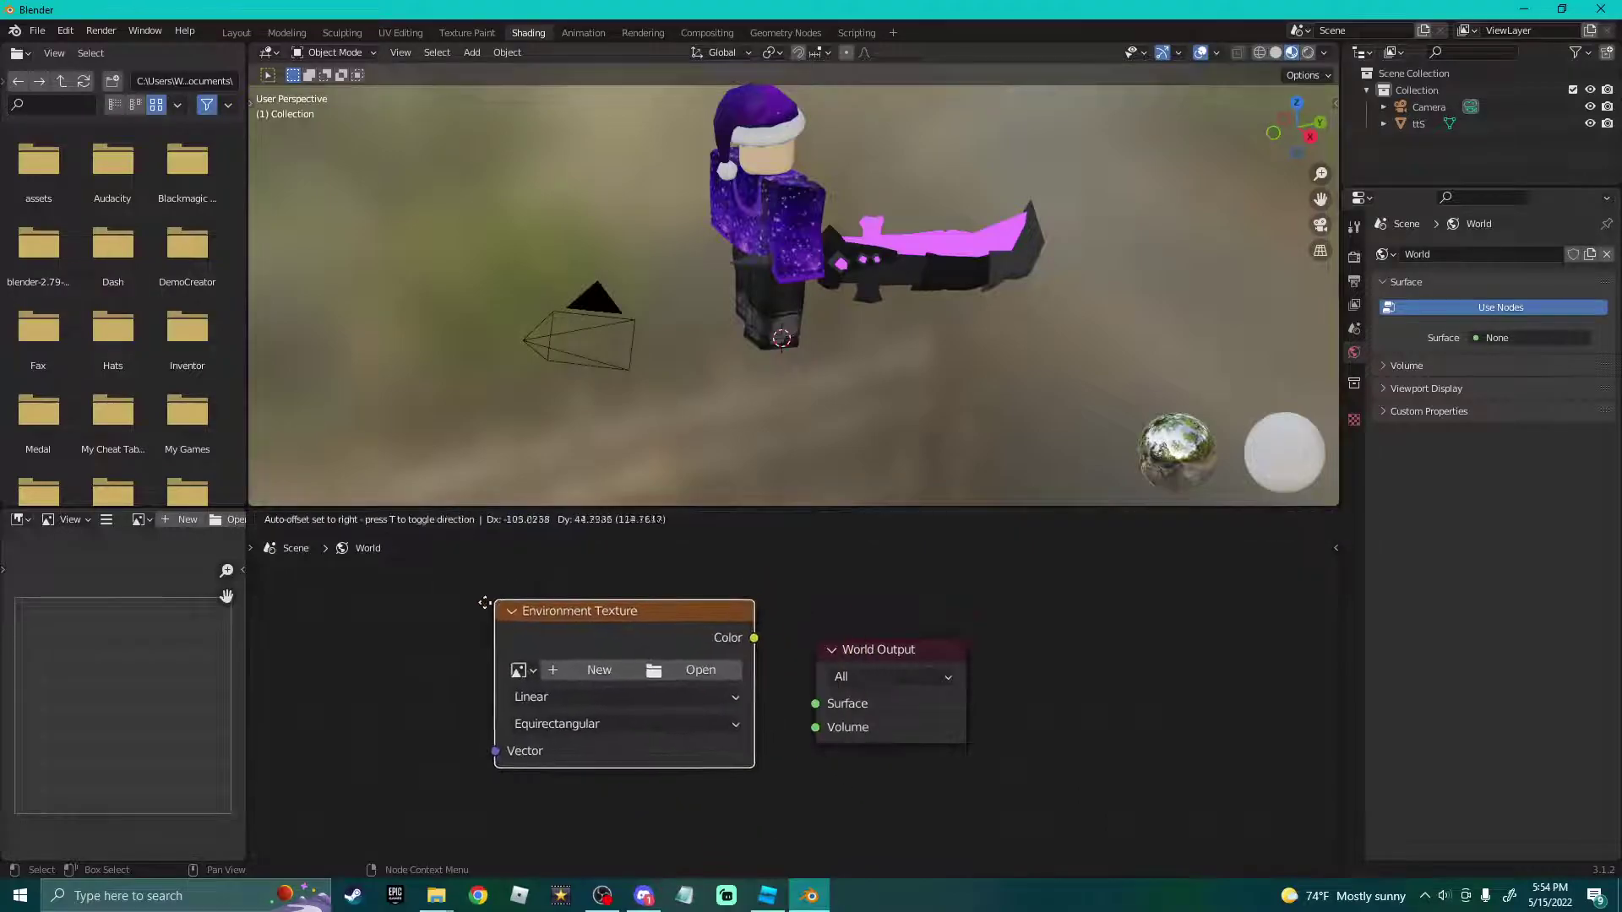
pyautogui.click(575, 629)
pyautogui.click(809, 580)
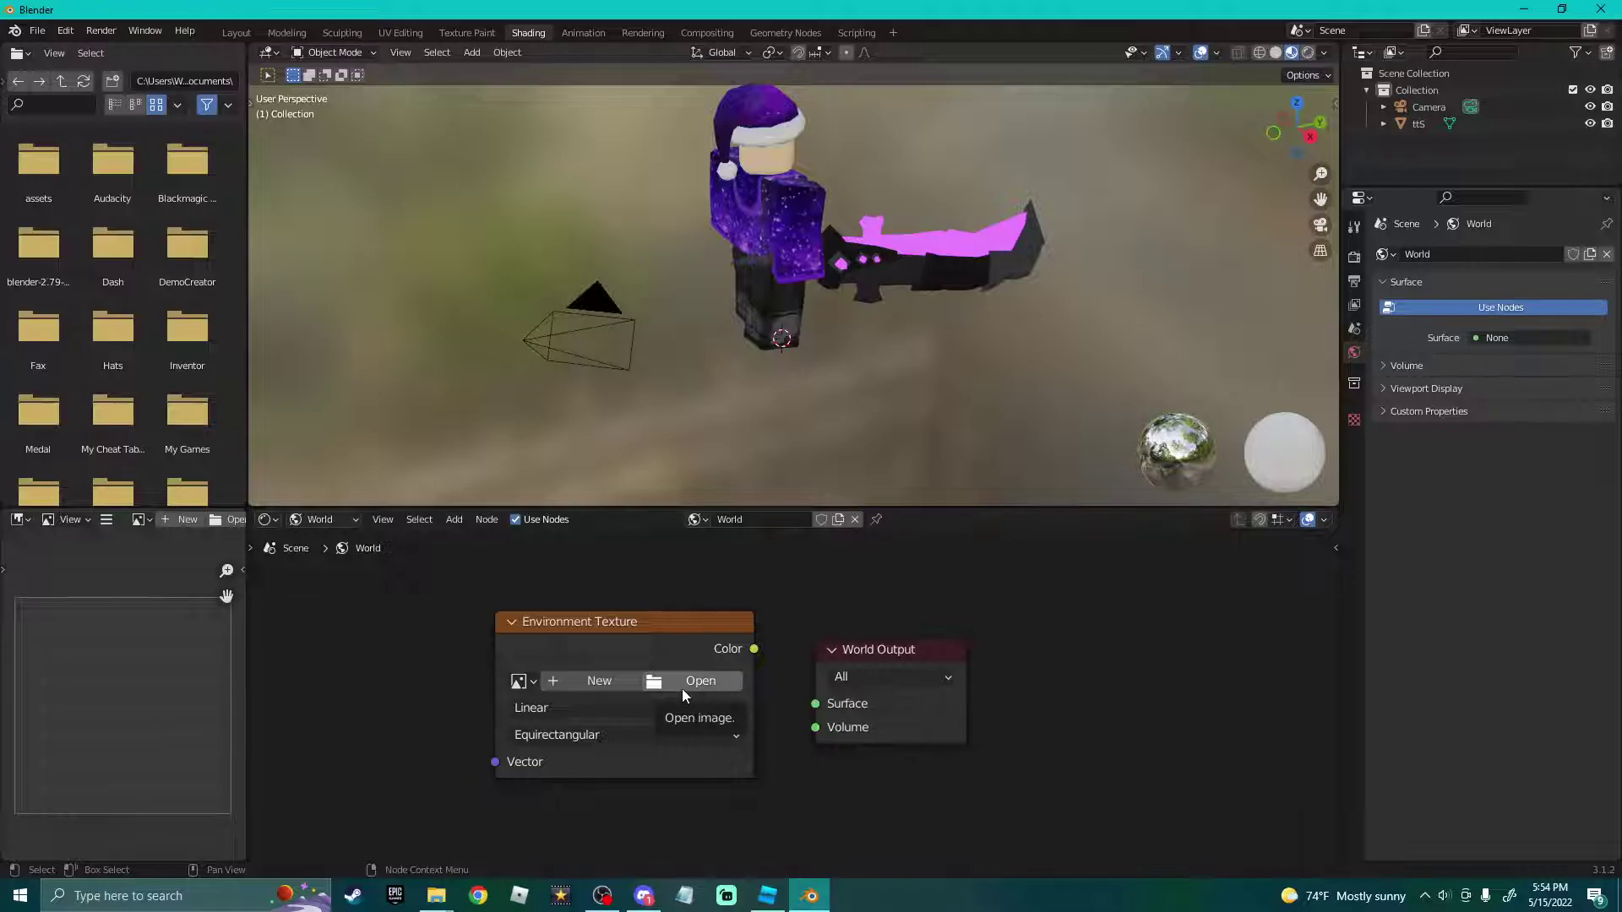
# Load geislingen_an_der_steige_4k.exr from Downloads into the Environment Texture and connect its Color output to the World Output's Surface input.
pyautogui.click(683, 691)
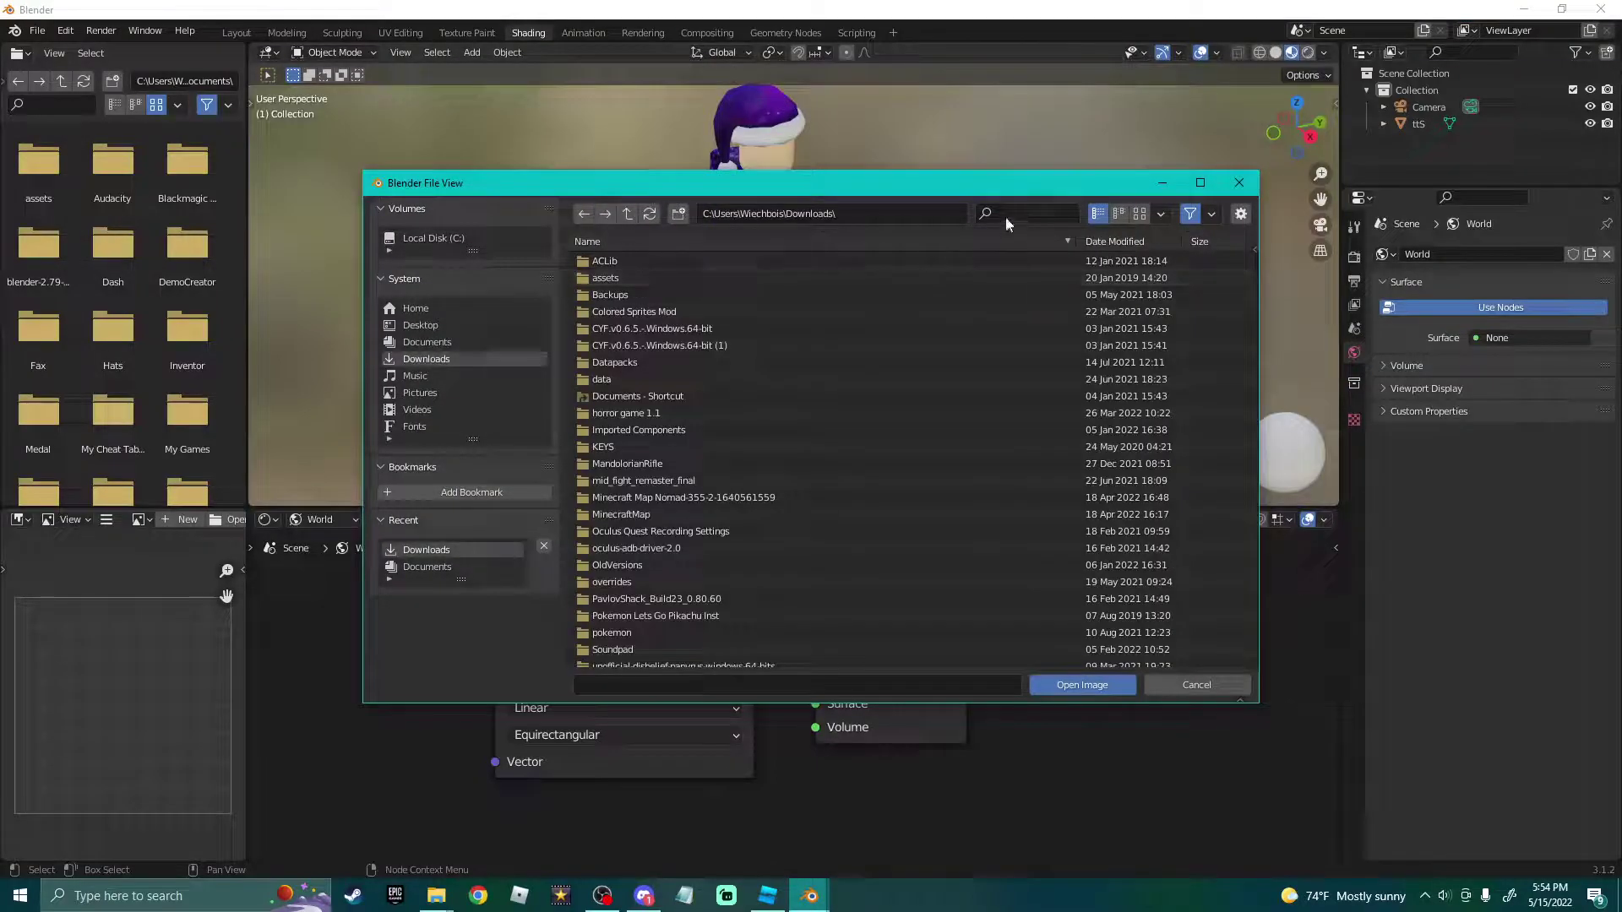
pyautogui.click(1002, 217)
pyautogui.write('ge')
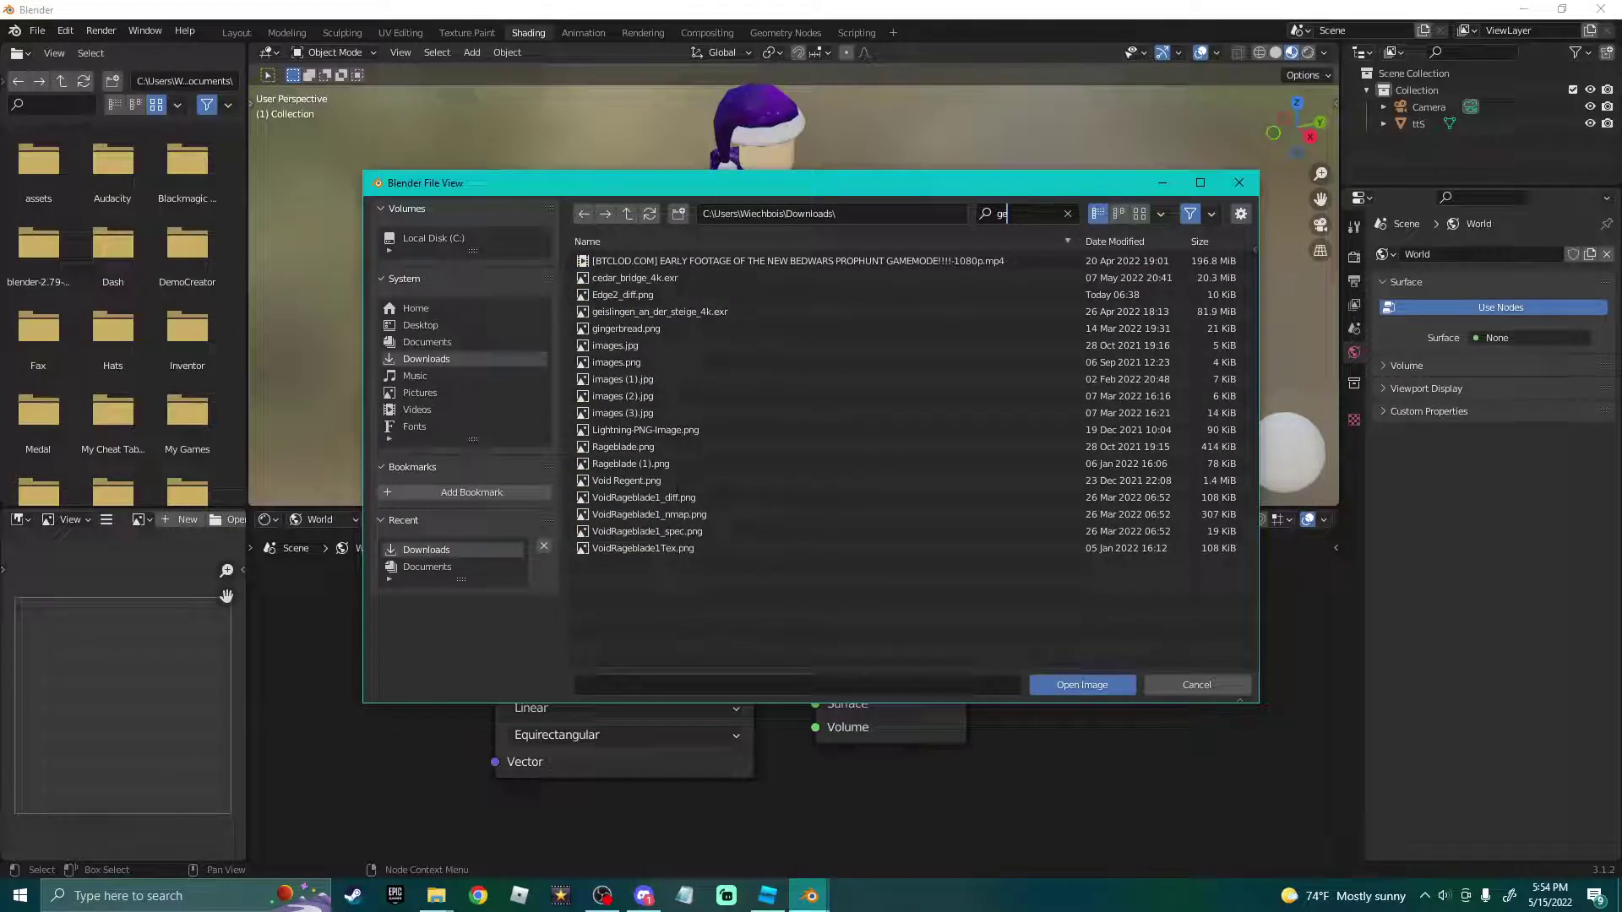
pyautogui.doubleClick(632, 310)
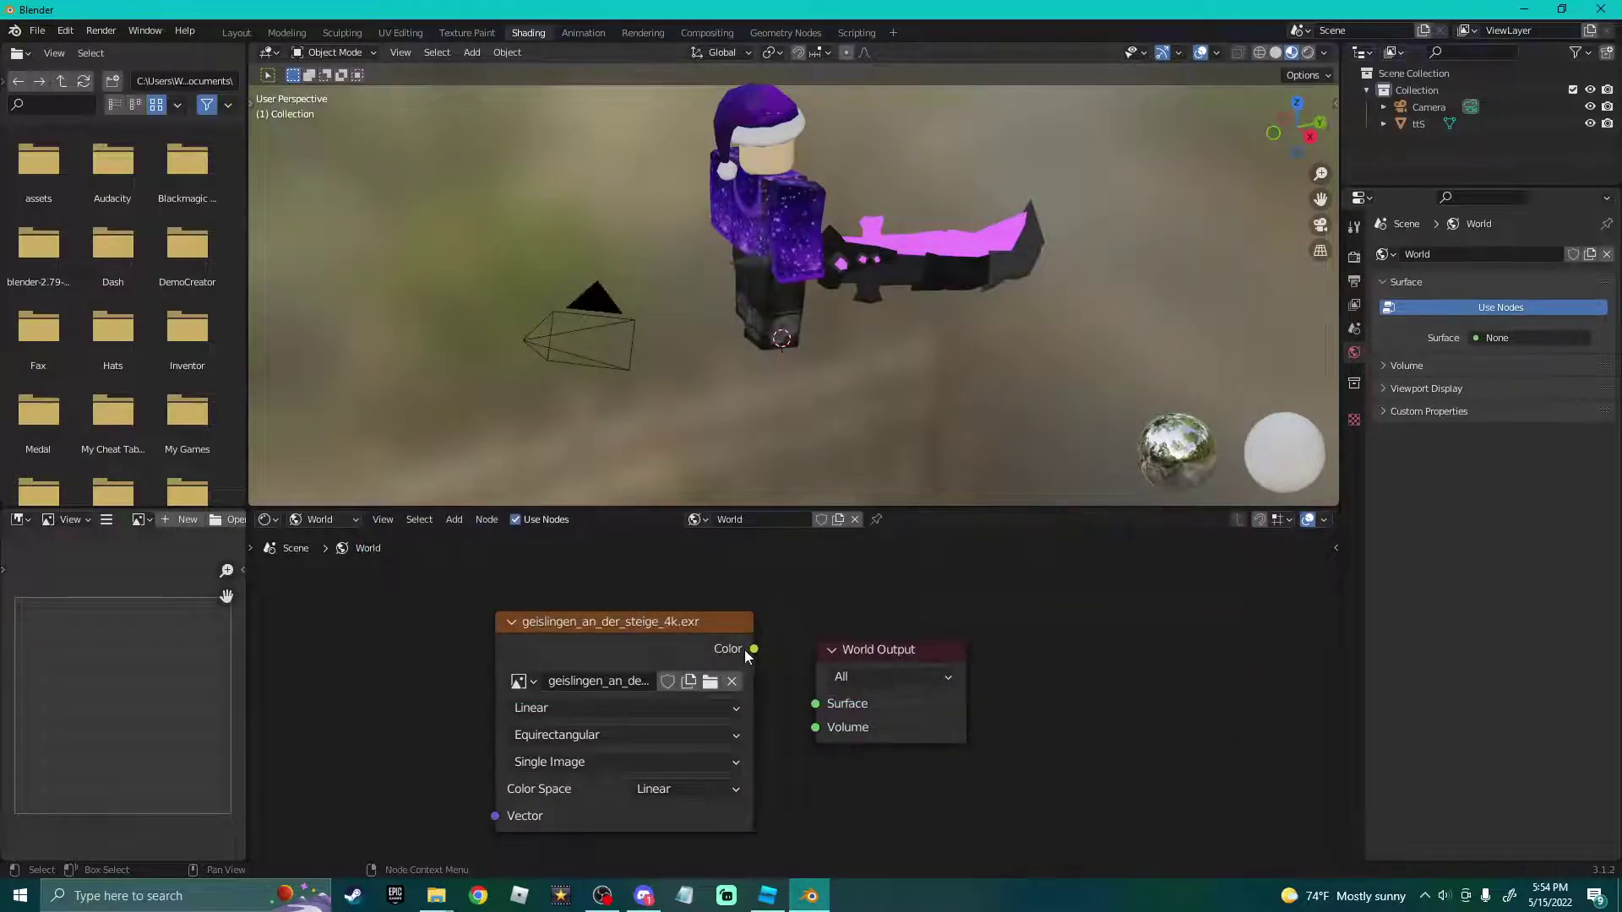
pyautogui.moveTo(754, 649); pyautogui.dragTo(815, 704)
pyautogui.moveTo(707, 620); pyautogui.dragTo(716, 677)
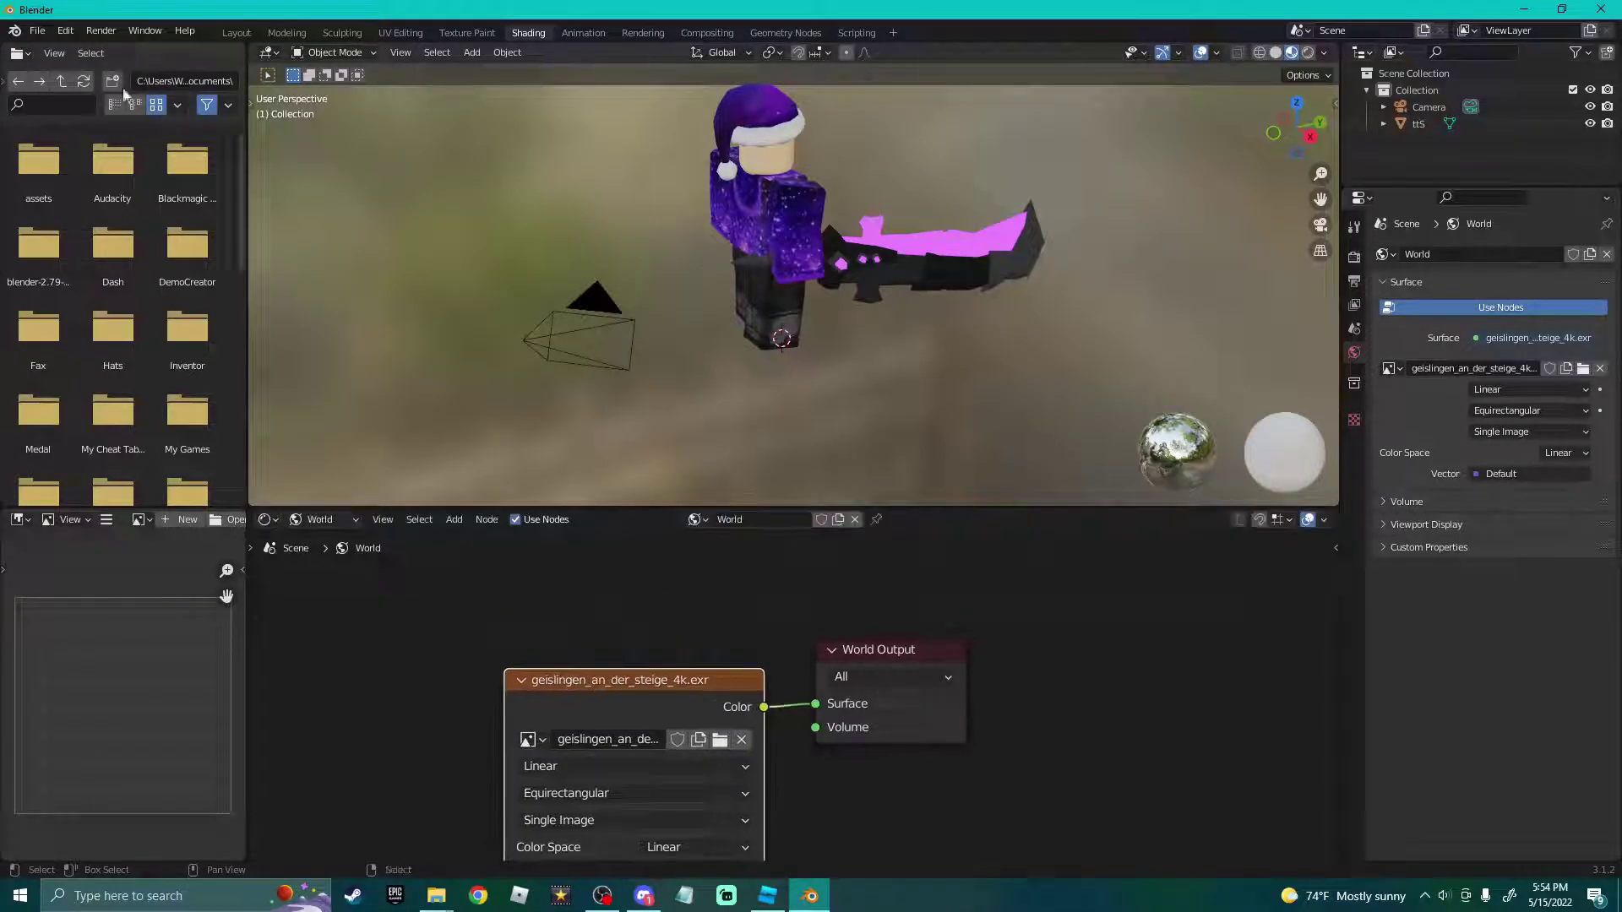
# Return to the Layout workspace and make the background transparent in the render's Film settings.
pyautogui.click(236, 32)
pyautogui.moveTo(691, 257)
pyautogui.mouseDown(button='middle')
pyautogui.moveTo(793, 216)
pyautogui.moveTo(692, 304)
pyautogui.moveTo(713, 242)
pyautogui.mouseUp(button='middle')
pyautogui.moveTo(737, 320); pyautogui.dragTo(722, 434, button='middle')
pyautogui.scroll(3, 709, 329)
pyautogui.scroll(-3, 712, 325)
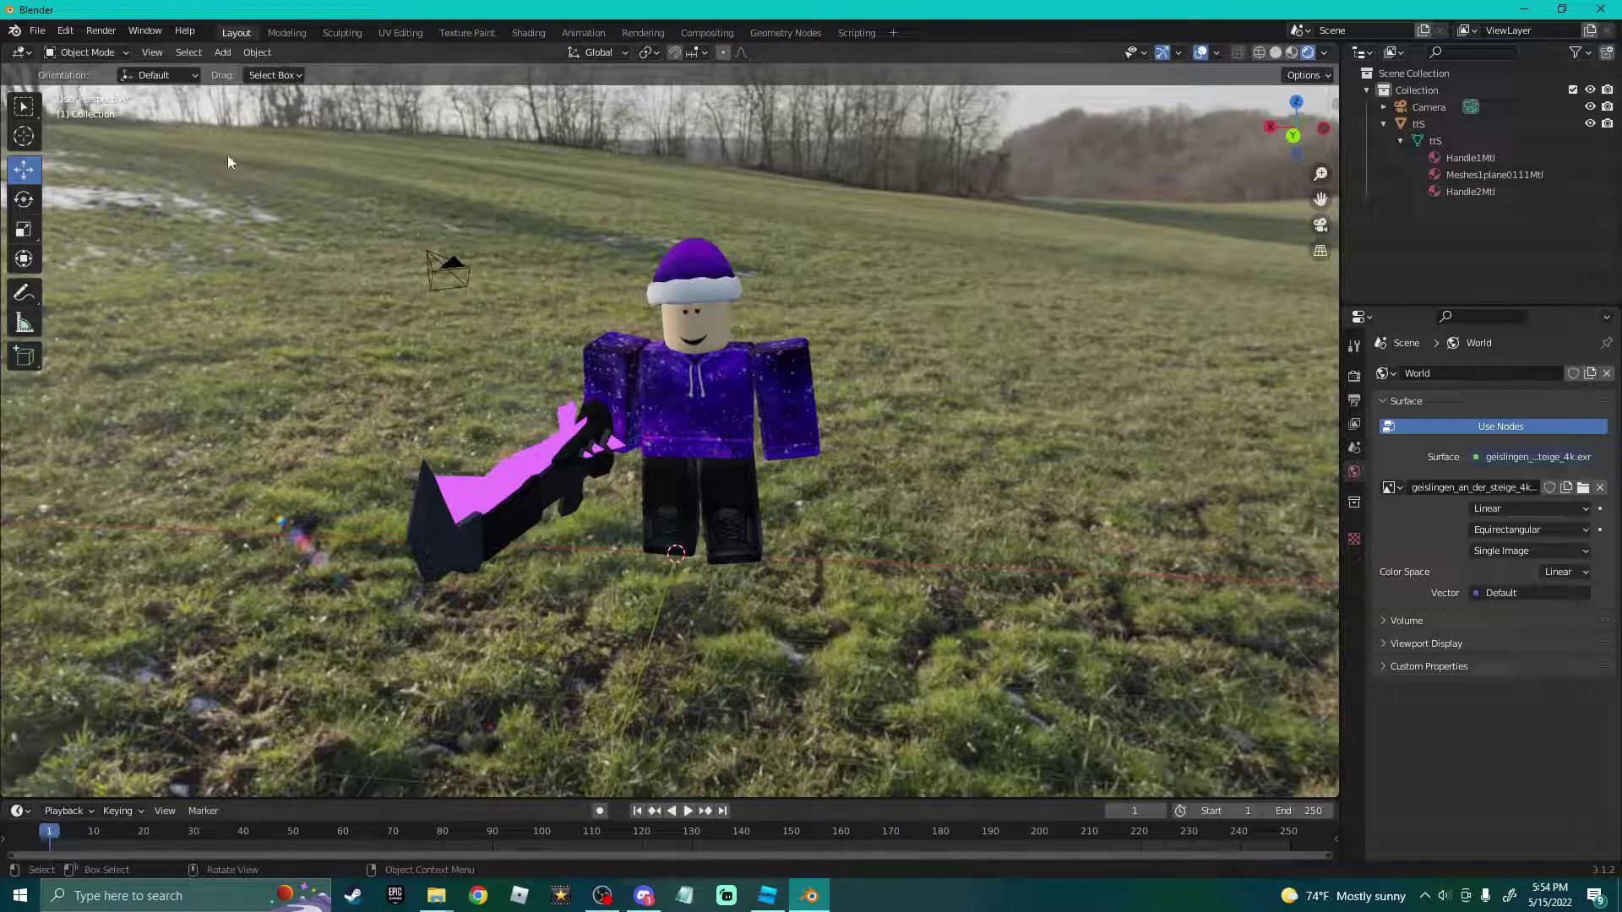
pyautogui.click(1353, 377)
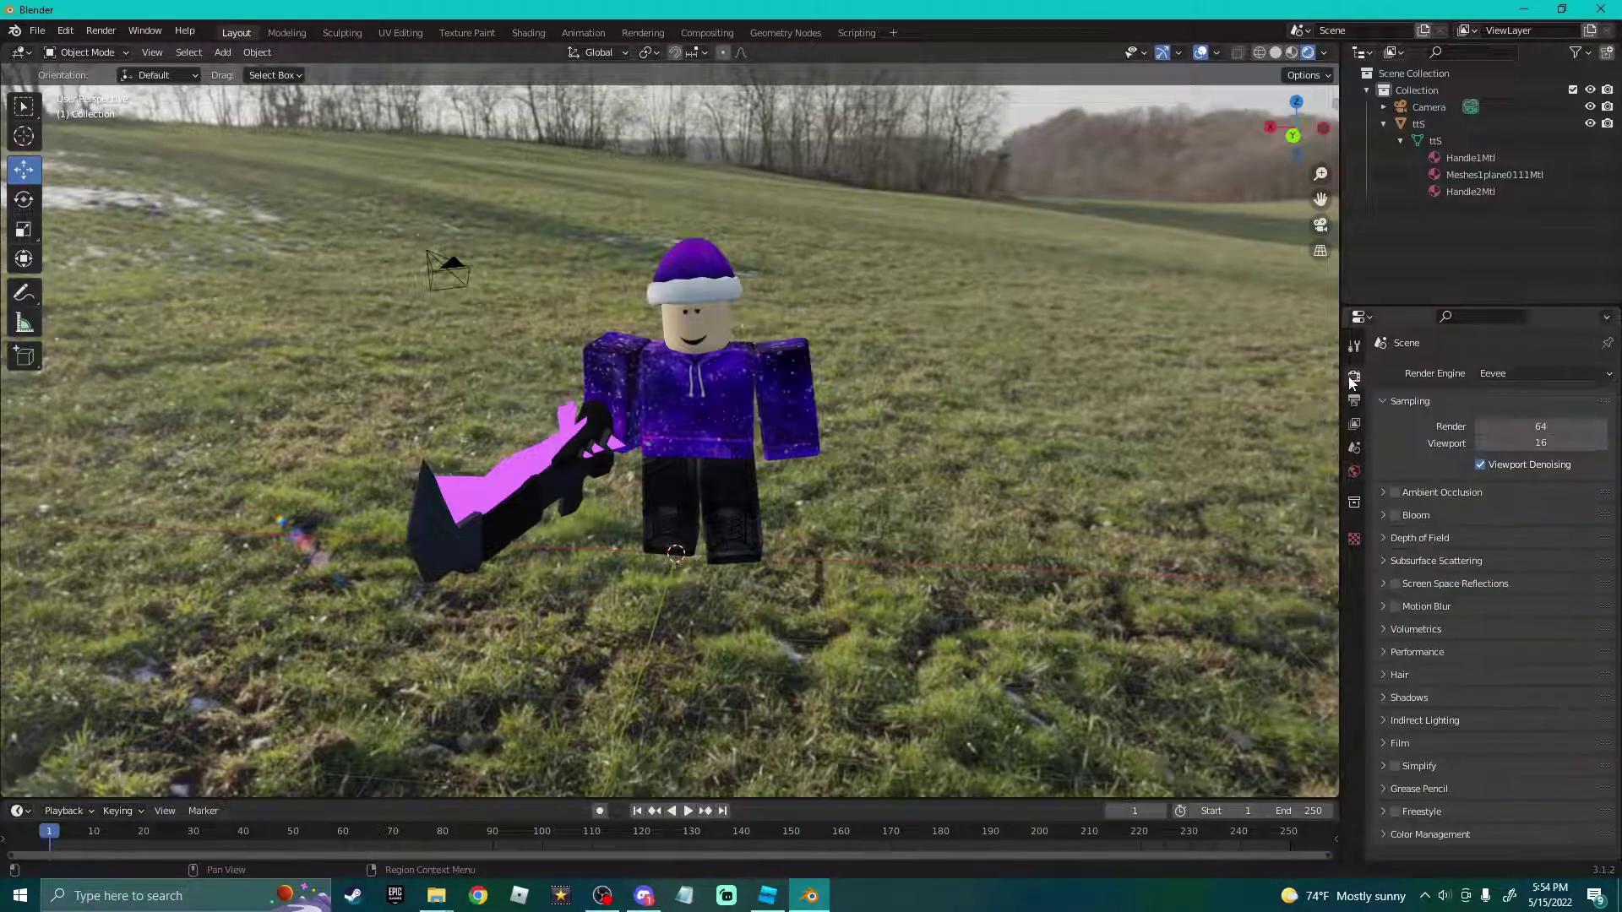
pyautogui.click(1424, 123)
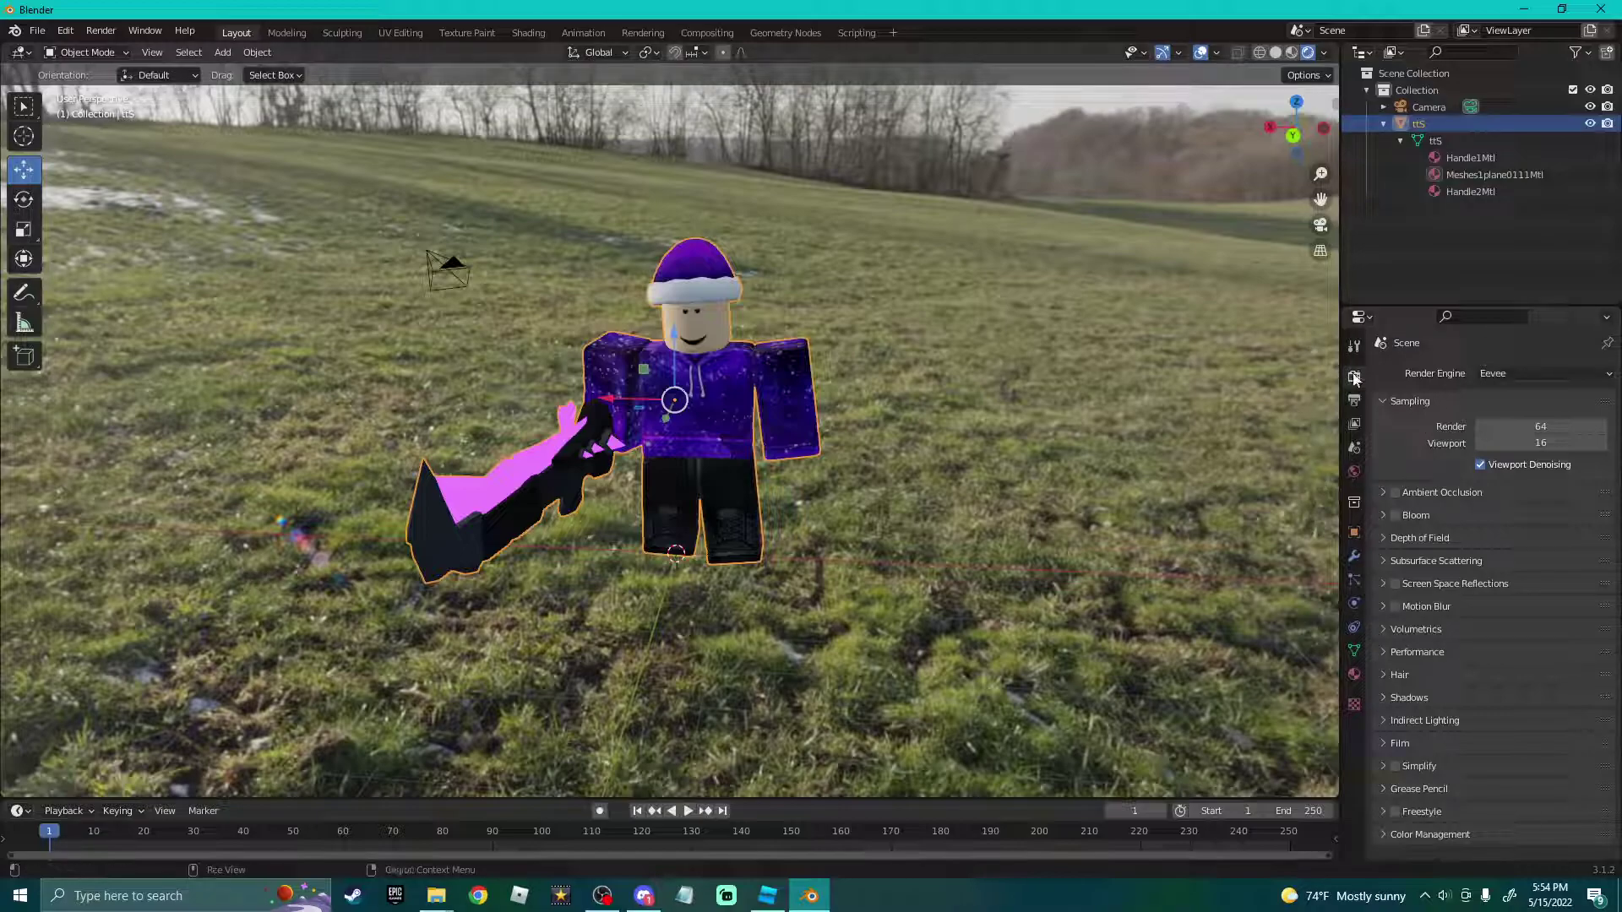
pyautogui.click(1402, 744)
pyautogui.scroll(-1, 1472, 748)
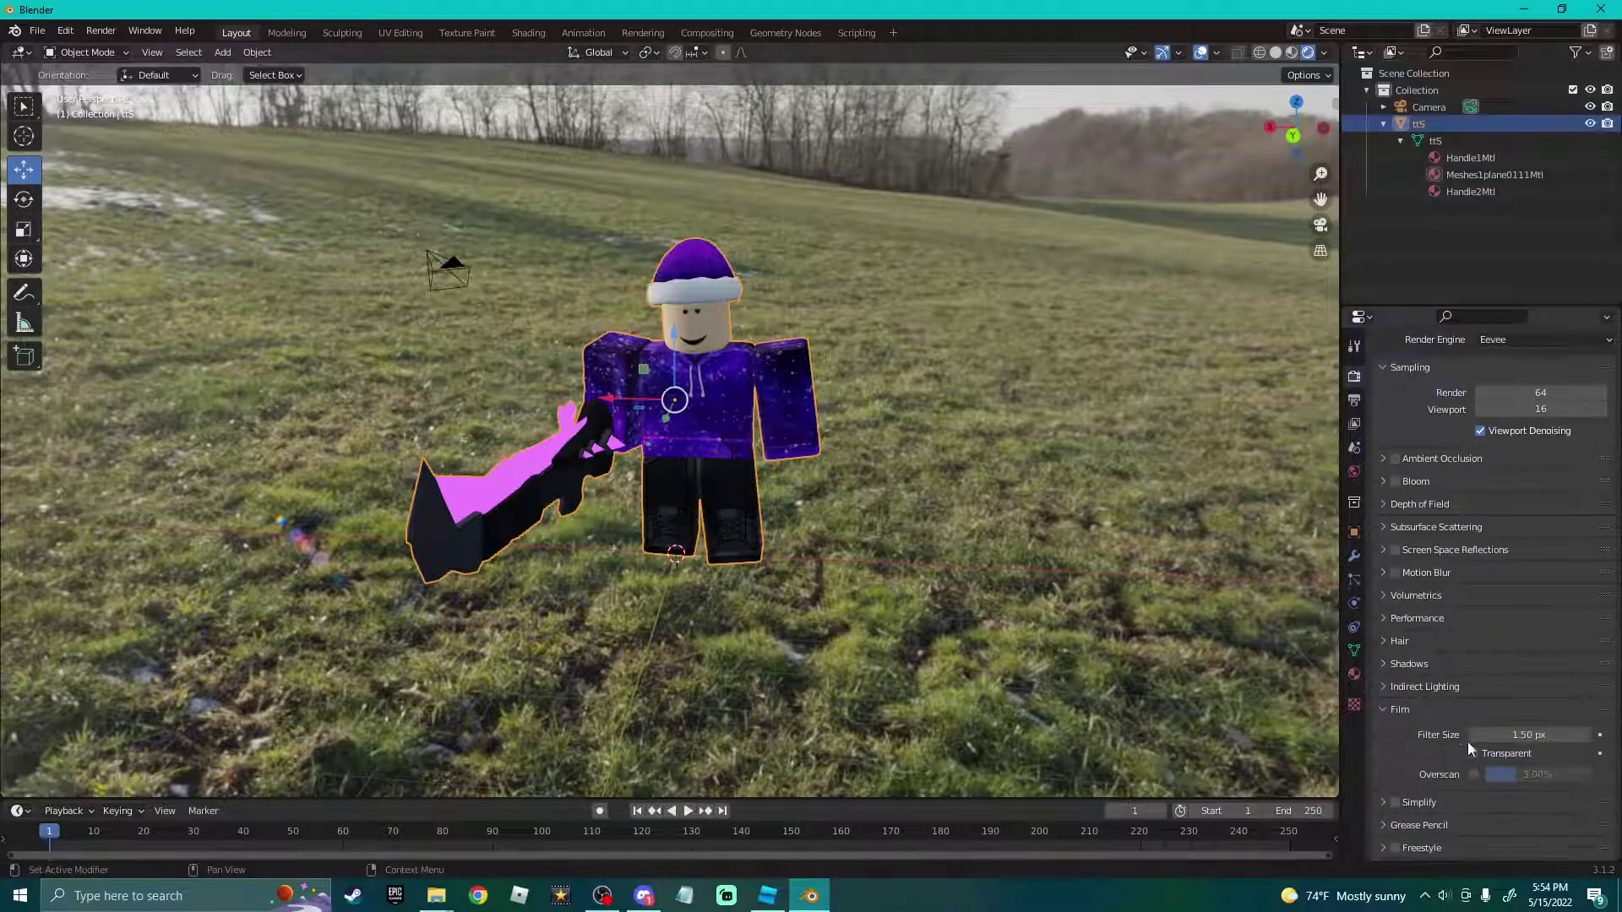
pyautogui.click(1475, 753)
pyautogui.click(1401, 711)
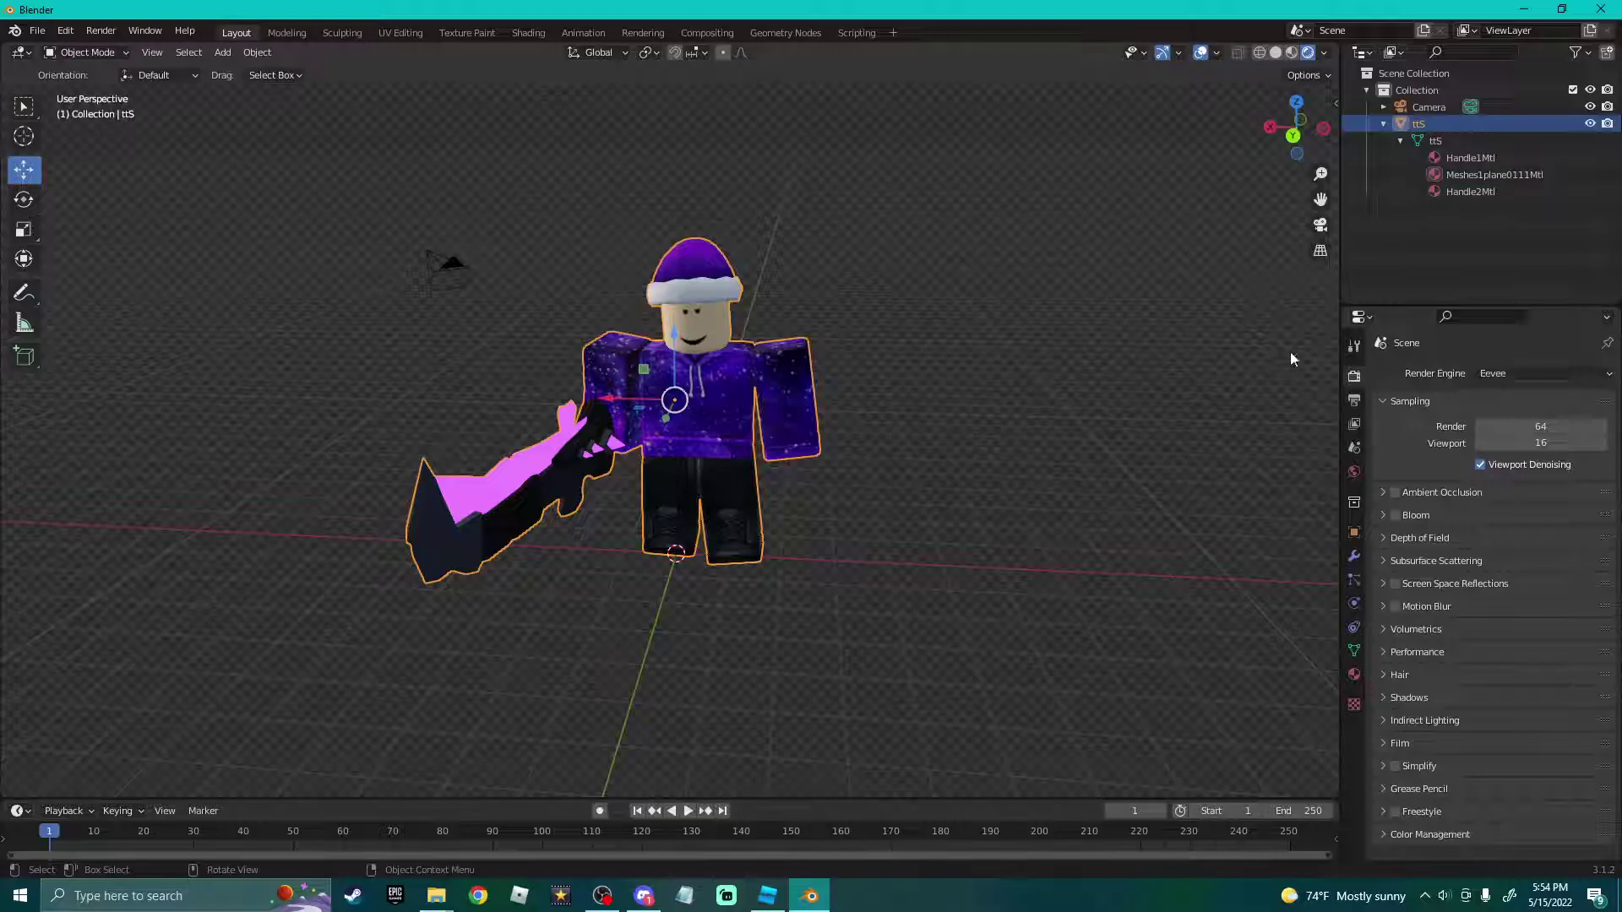
# Enable Ambient Occlusion for the Eevee render.
pyautogui.click(1395, 492)
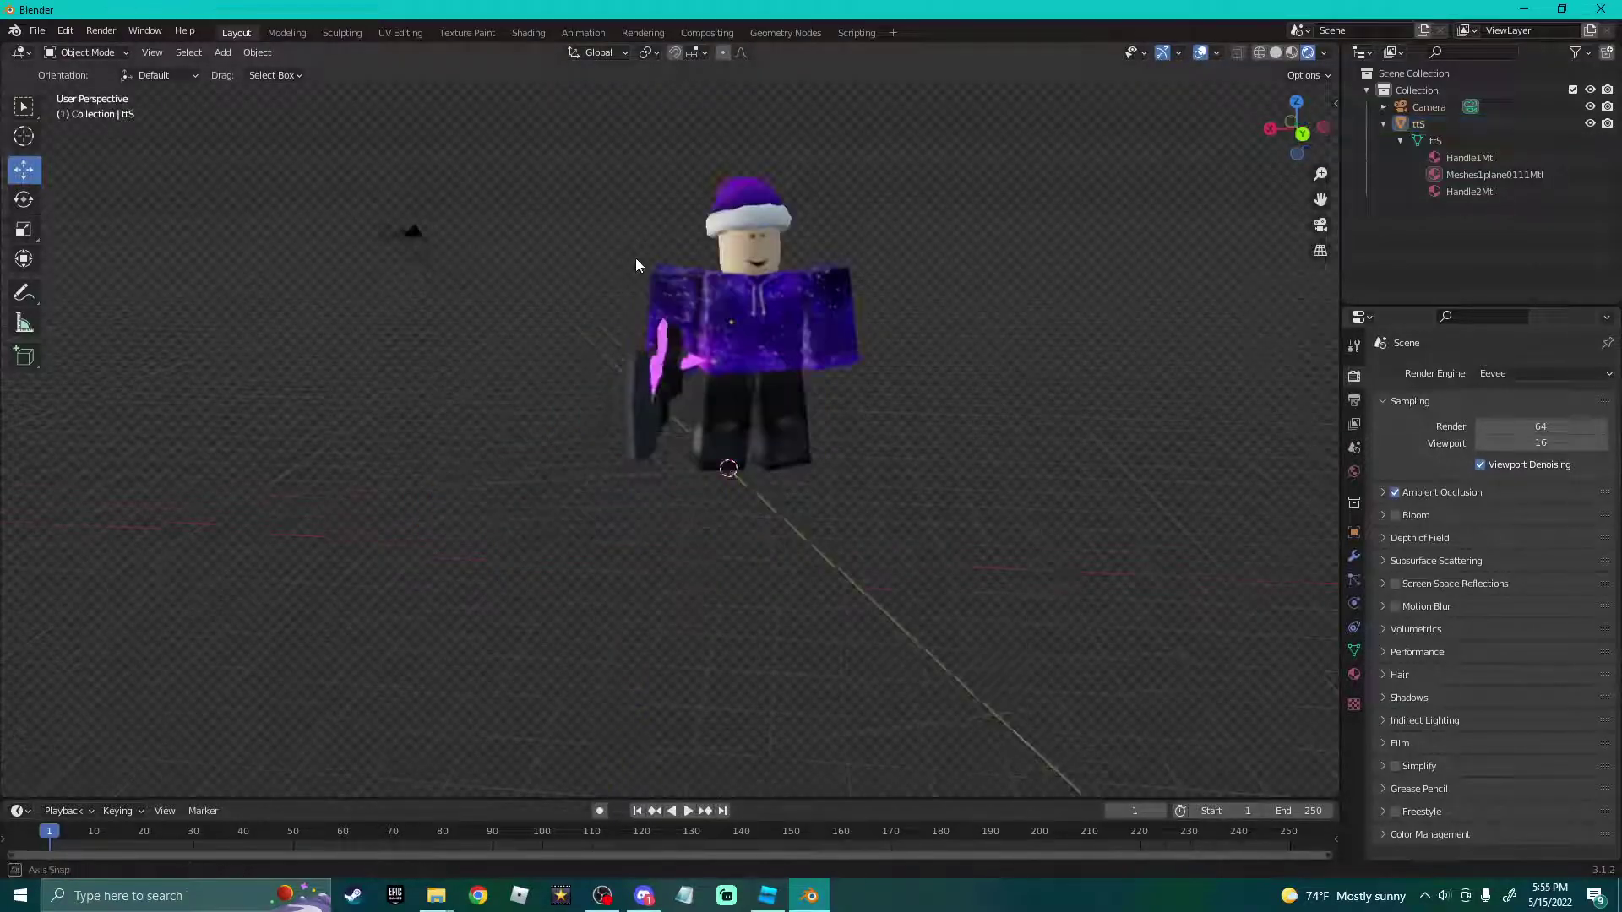
pyautogui.moveTo(635, 257); pyautogui.dragTo(606, 257, button='middle')
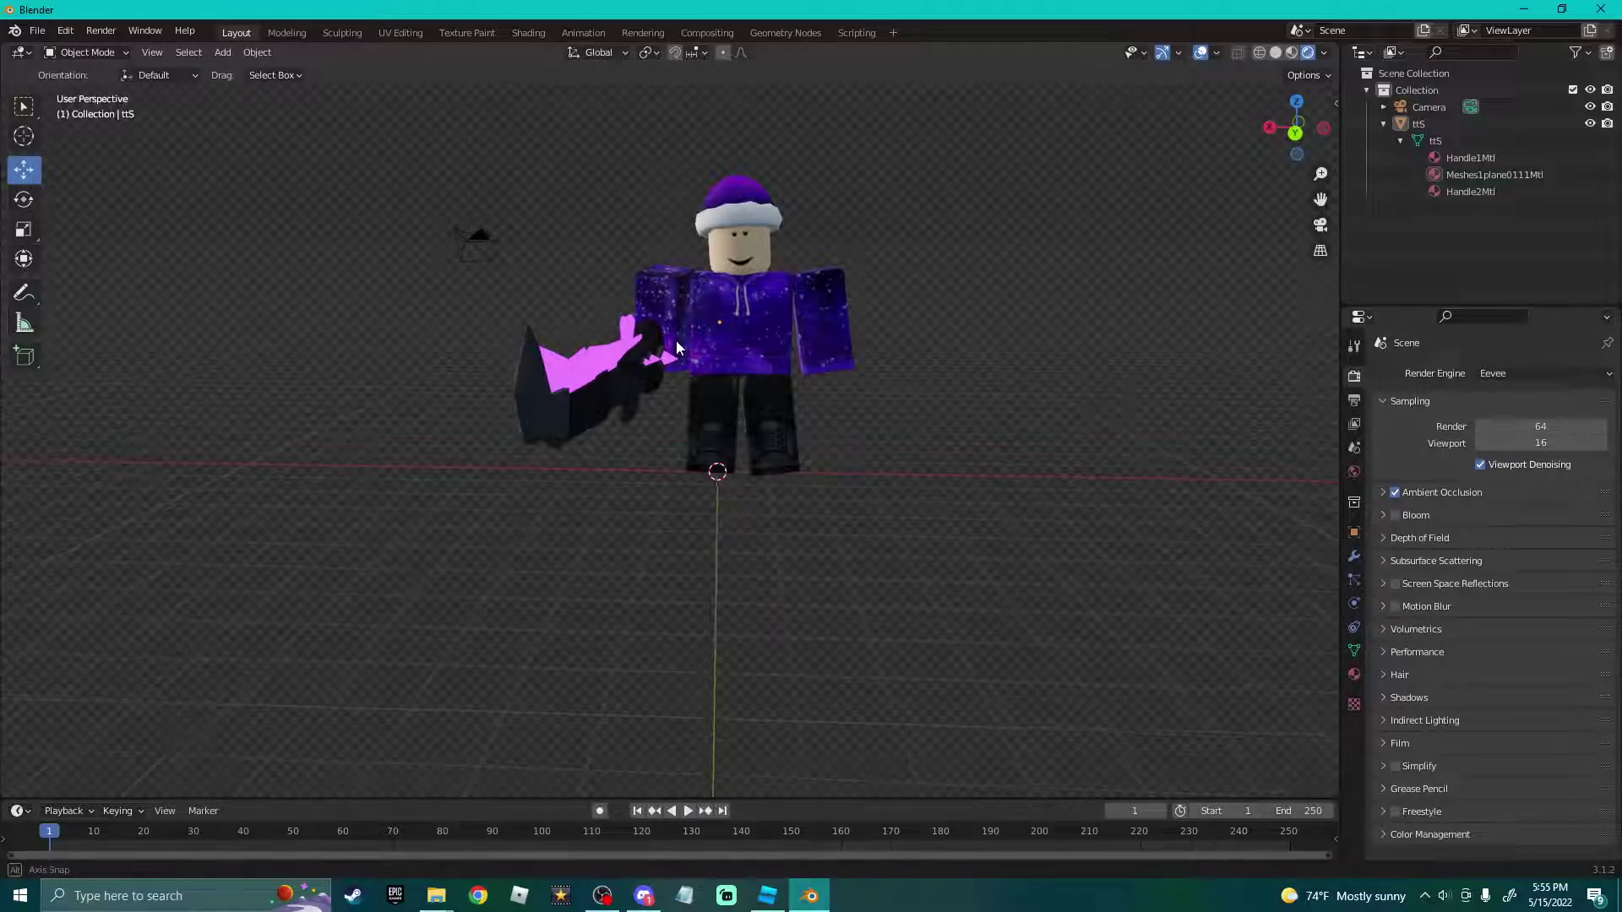
pyautogui.moveTo(664, 480); pyautogui.dragTo(667, 483, button='middle')
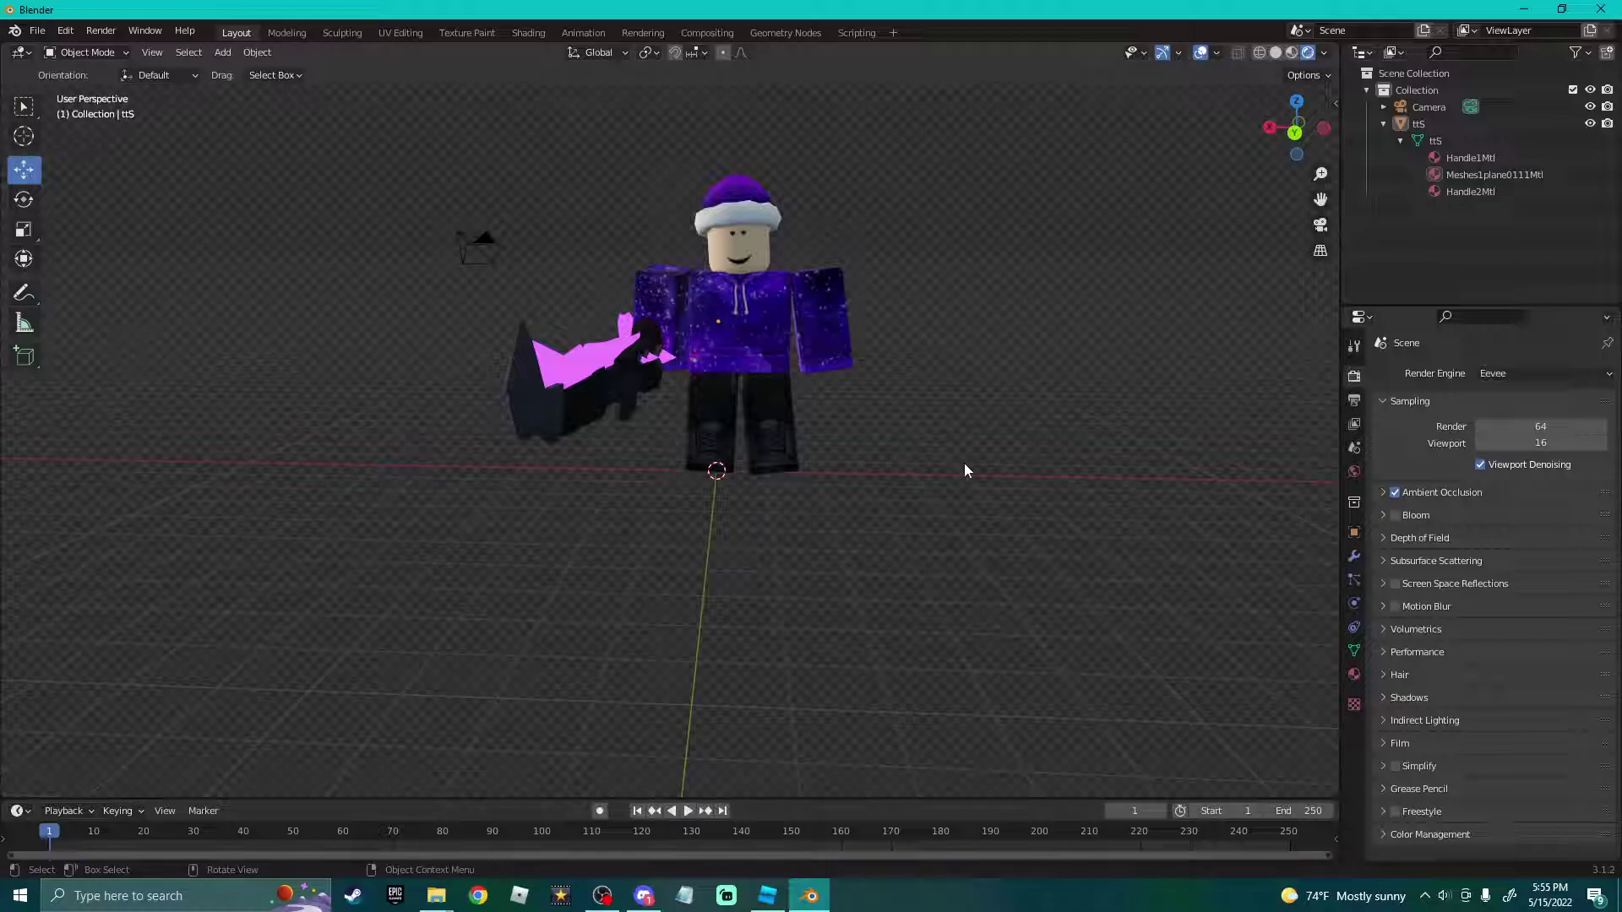
# Check the character's framing through the scene camera and return to the free perspective view.
pyautogui.click(477, 247)
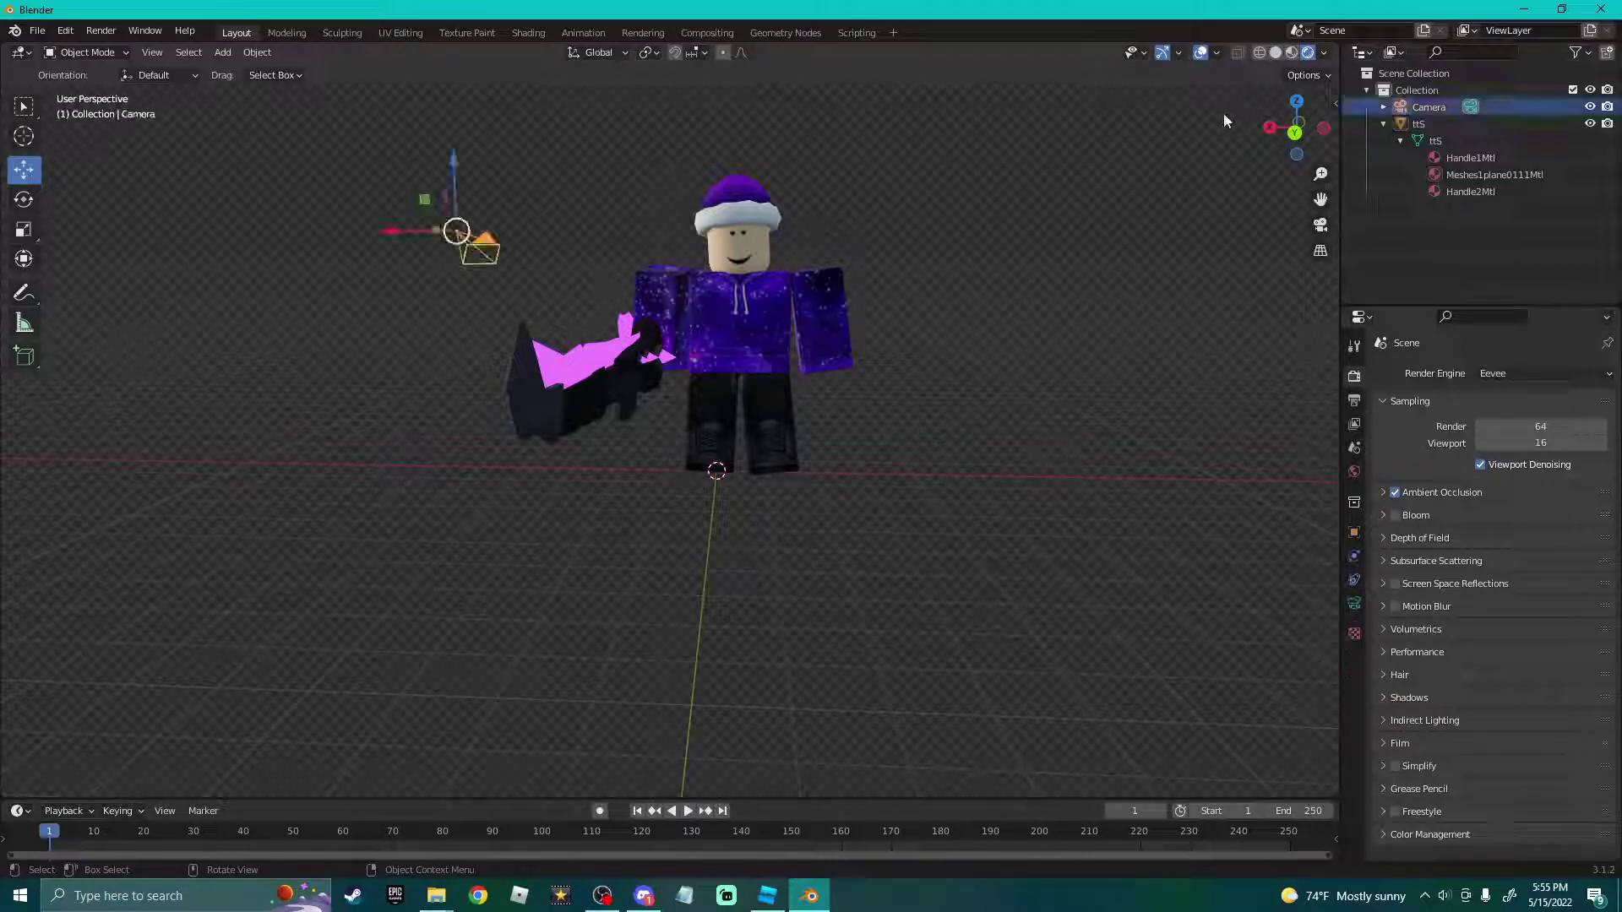
pyautogui.press('KP_0')
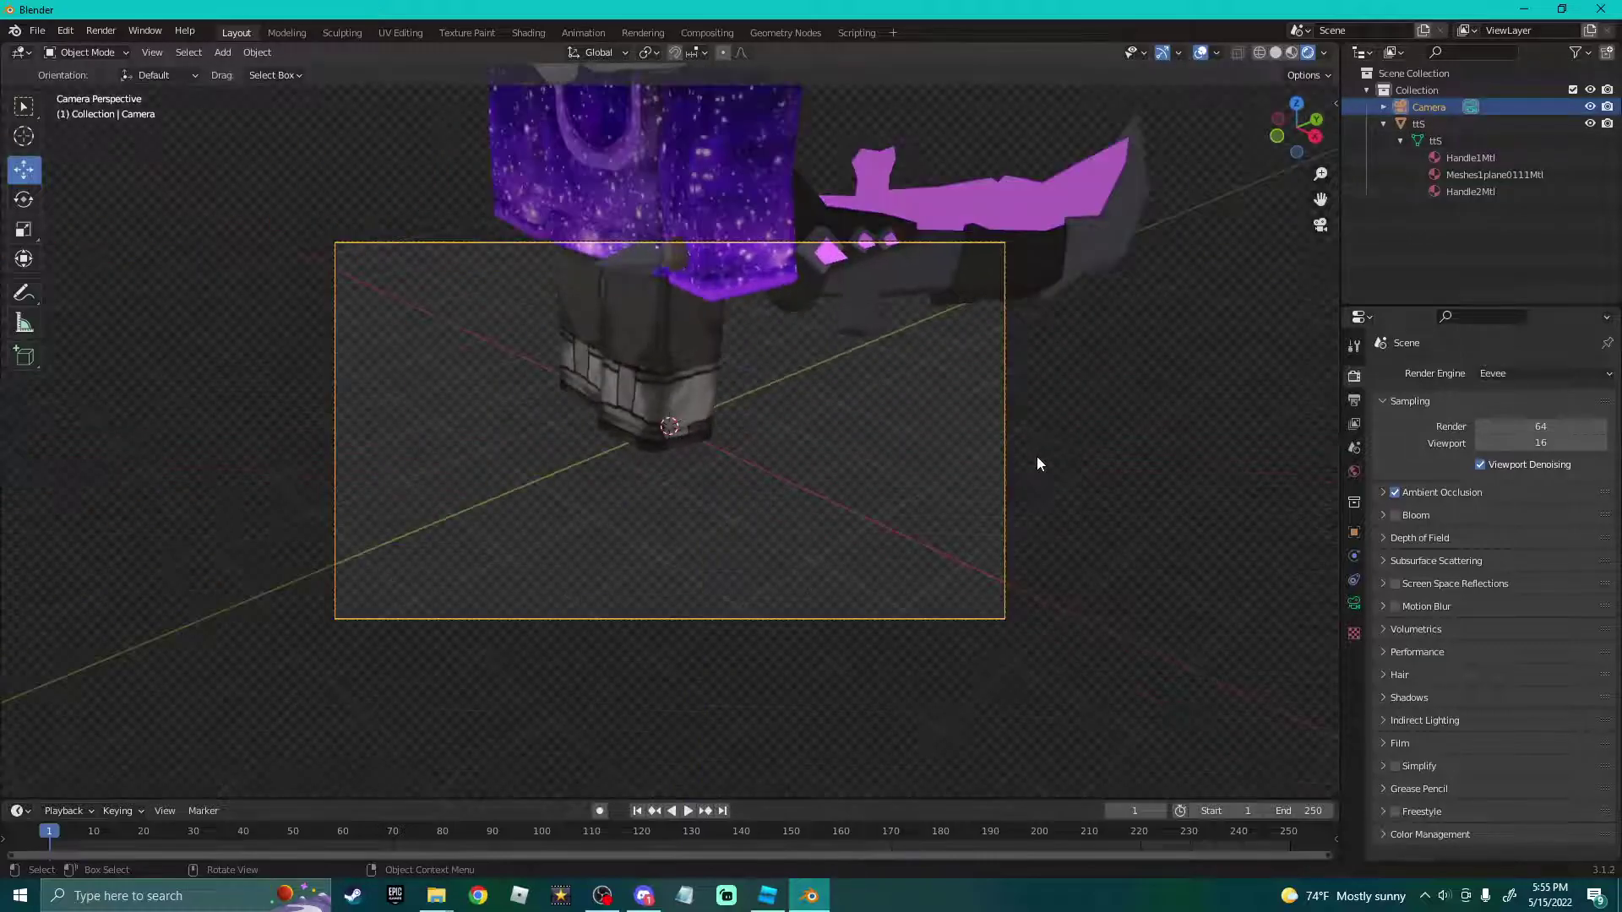
pyautogui.click(885, 473)
pyautogui.moveTo(689, 289); pyautogui.dragTo(377, 270, button='middle')
pyautogui.scroll(-2, 377, 270)
# Select the camera and switch the viewport to the active camera's view.
pyautogui.click(394, 233)
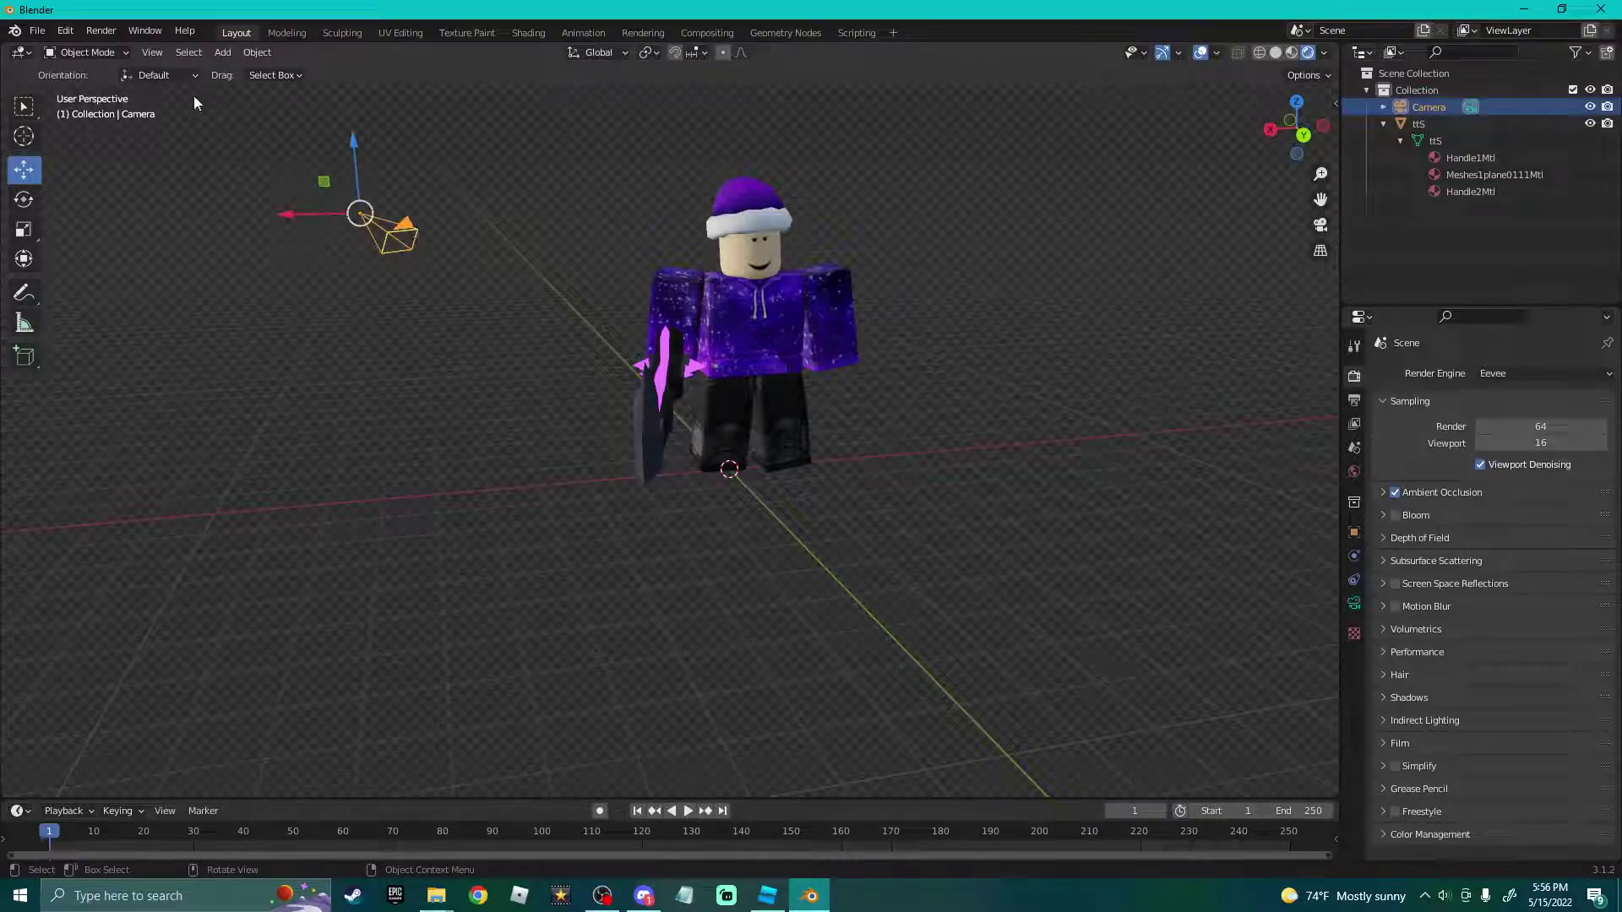
pyautogui.click(152, 53)
pyautogui.click(149, 54)
pyautogui.click(153, 58)
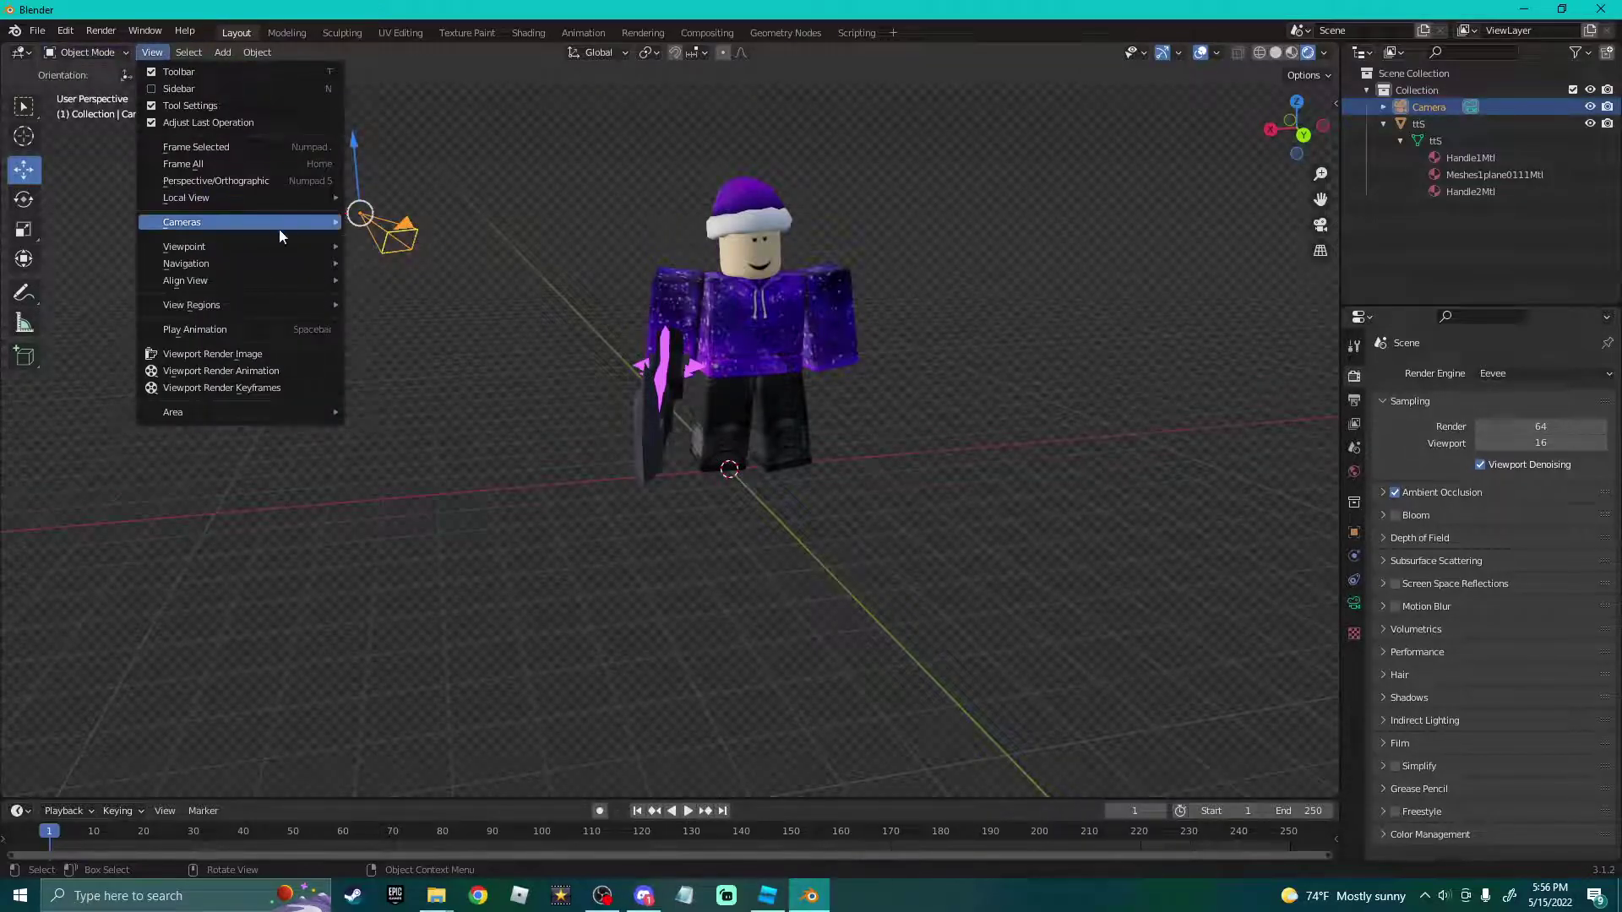
pyautogui.moveTo(279, 223)
pyautogui.click(402, 239)
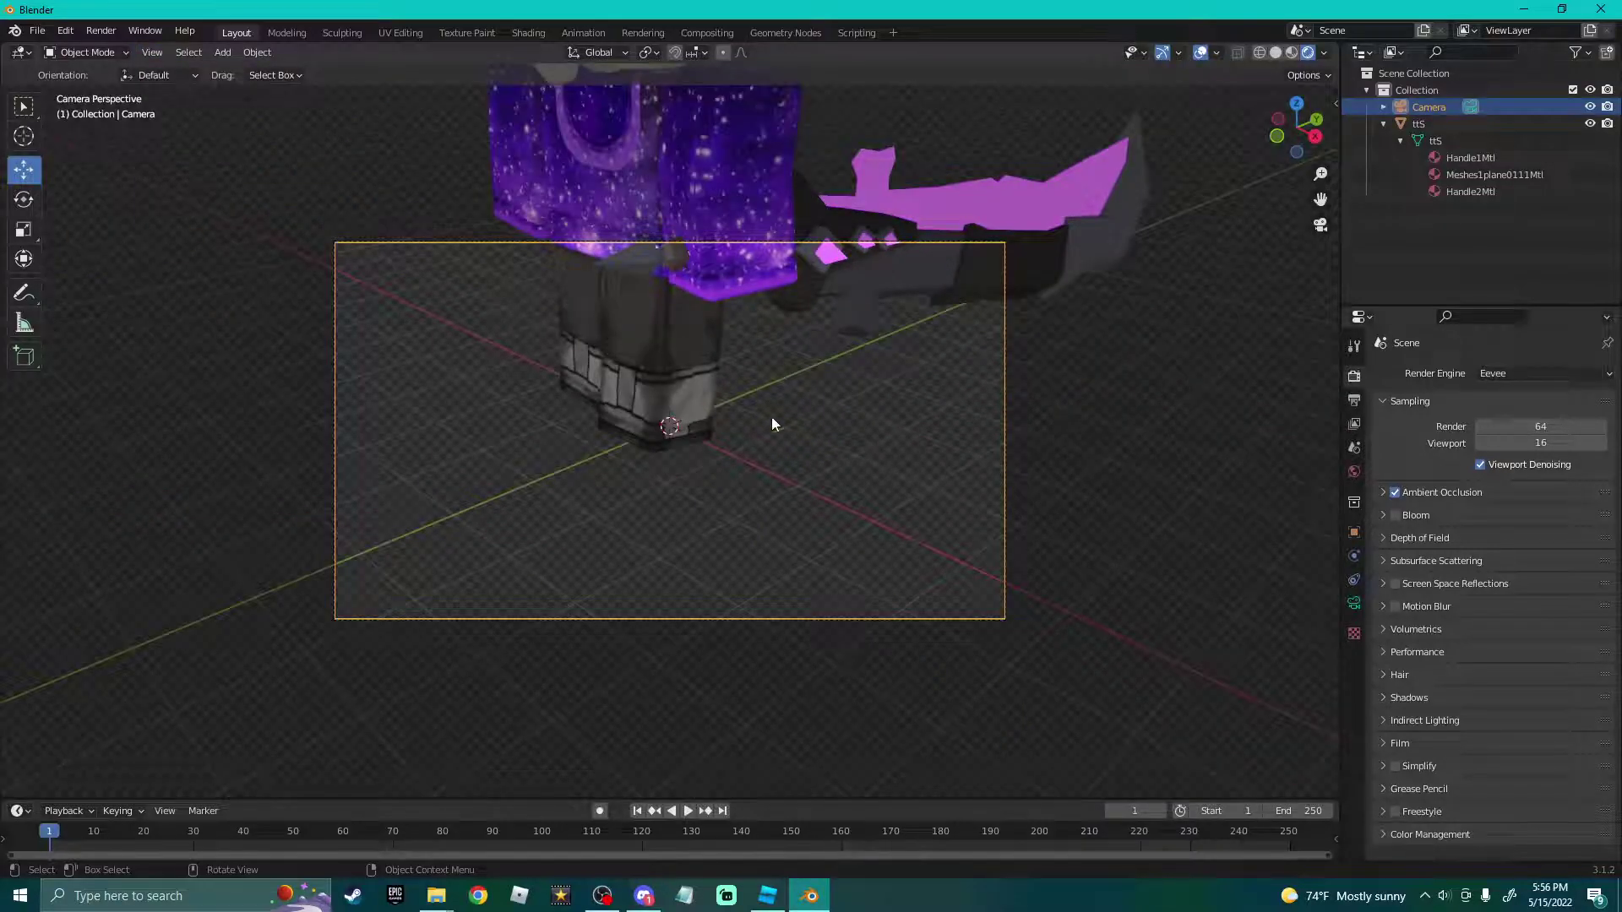
# Fly the scene camera around to the character's front so the whole figure and sword fit inside the frame.
pyautogui.hotkey('shift', '`')
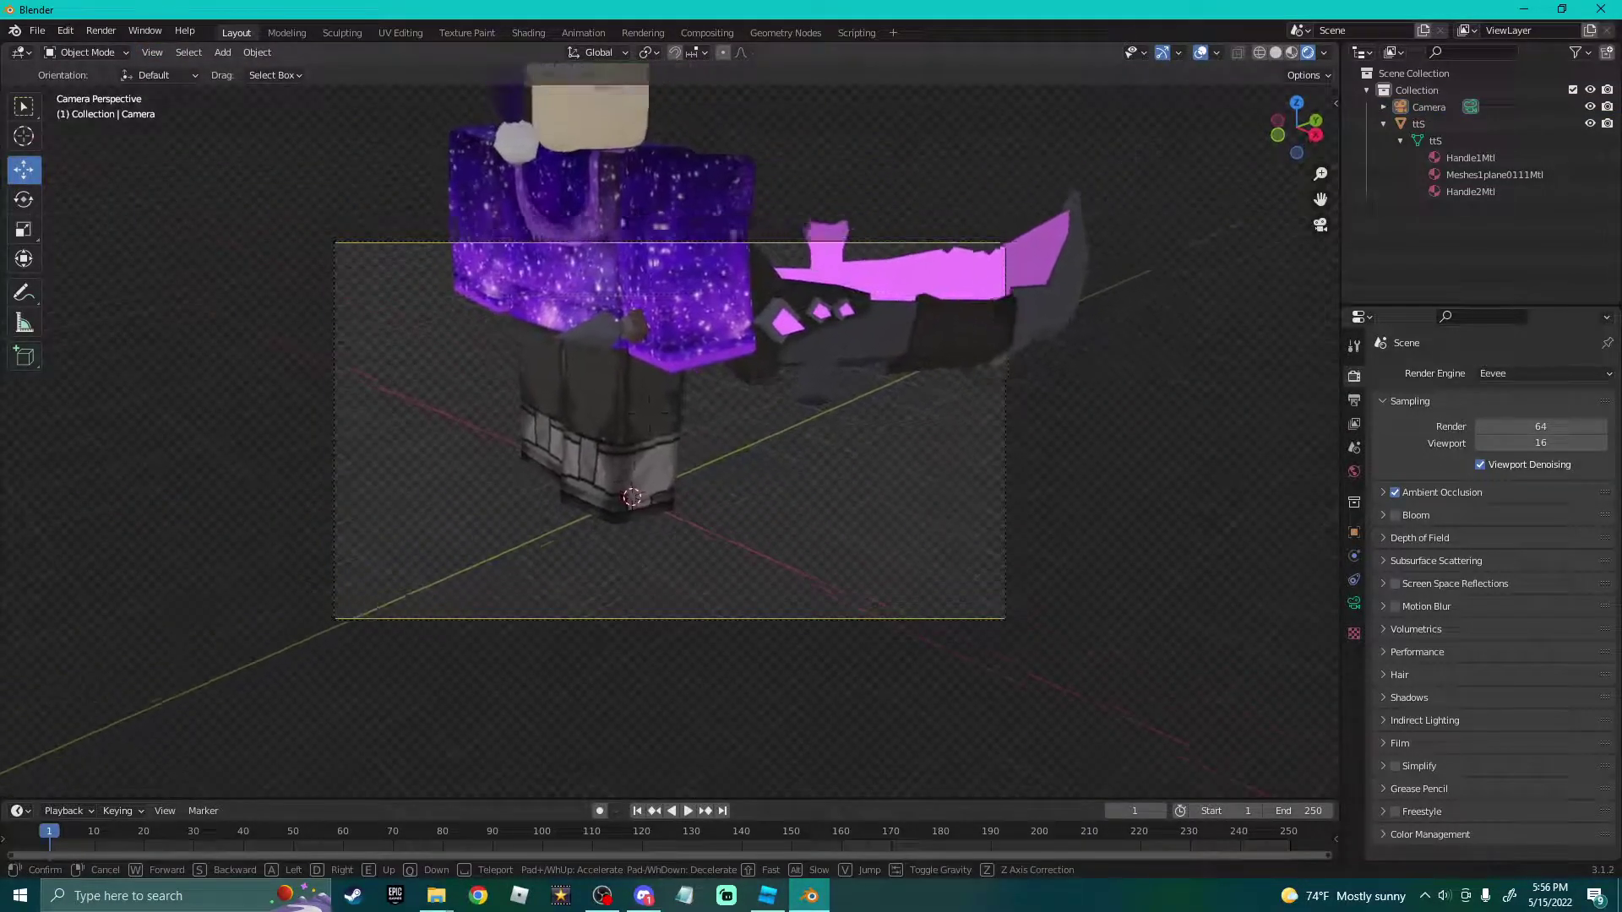
pyautogui.press('w')
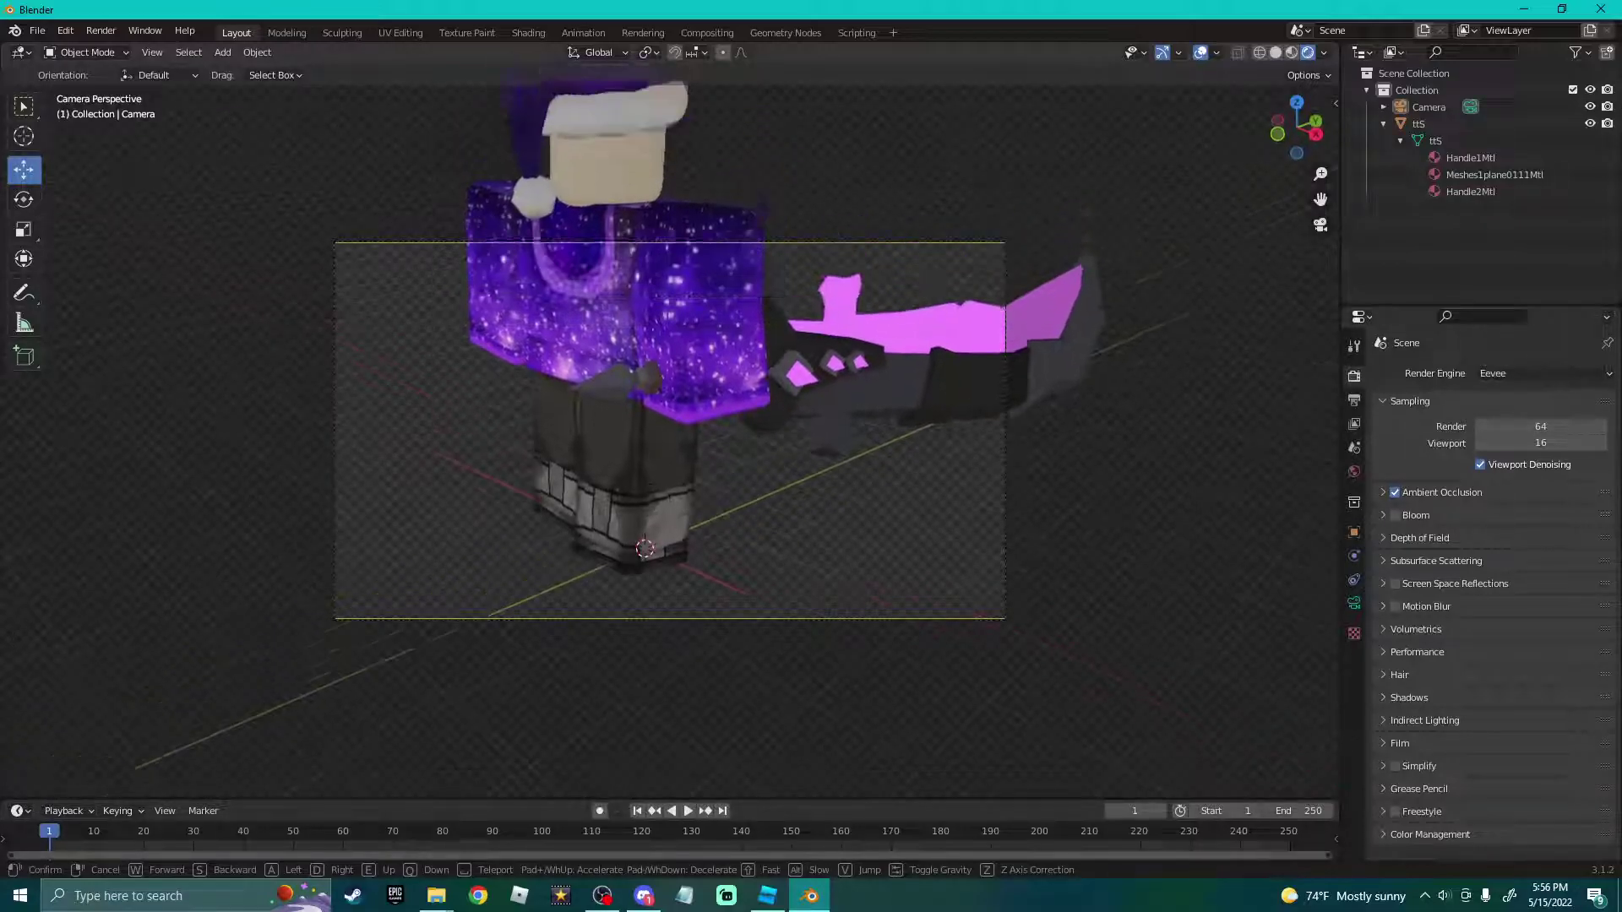
pyautogui.press('d')
pyautogui.press('d')
pyautogui.press('w')
pyautogui.press('a')
pyautogui.press('d')
pyautogui.press('w')
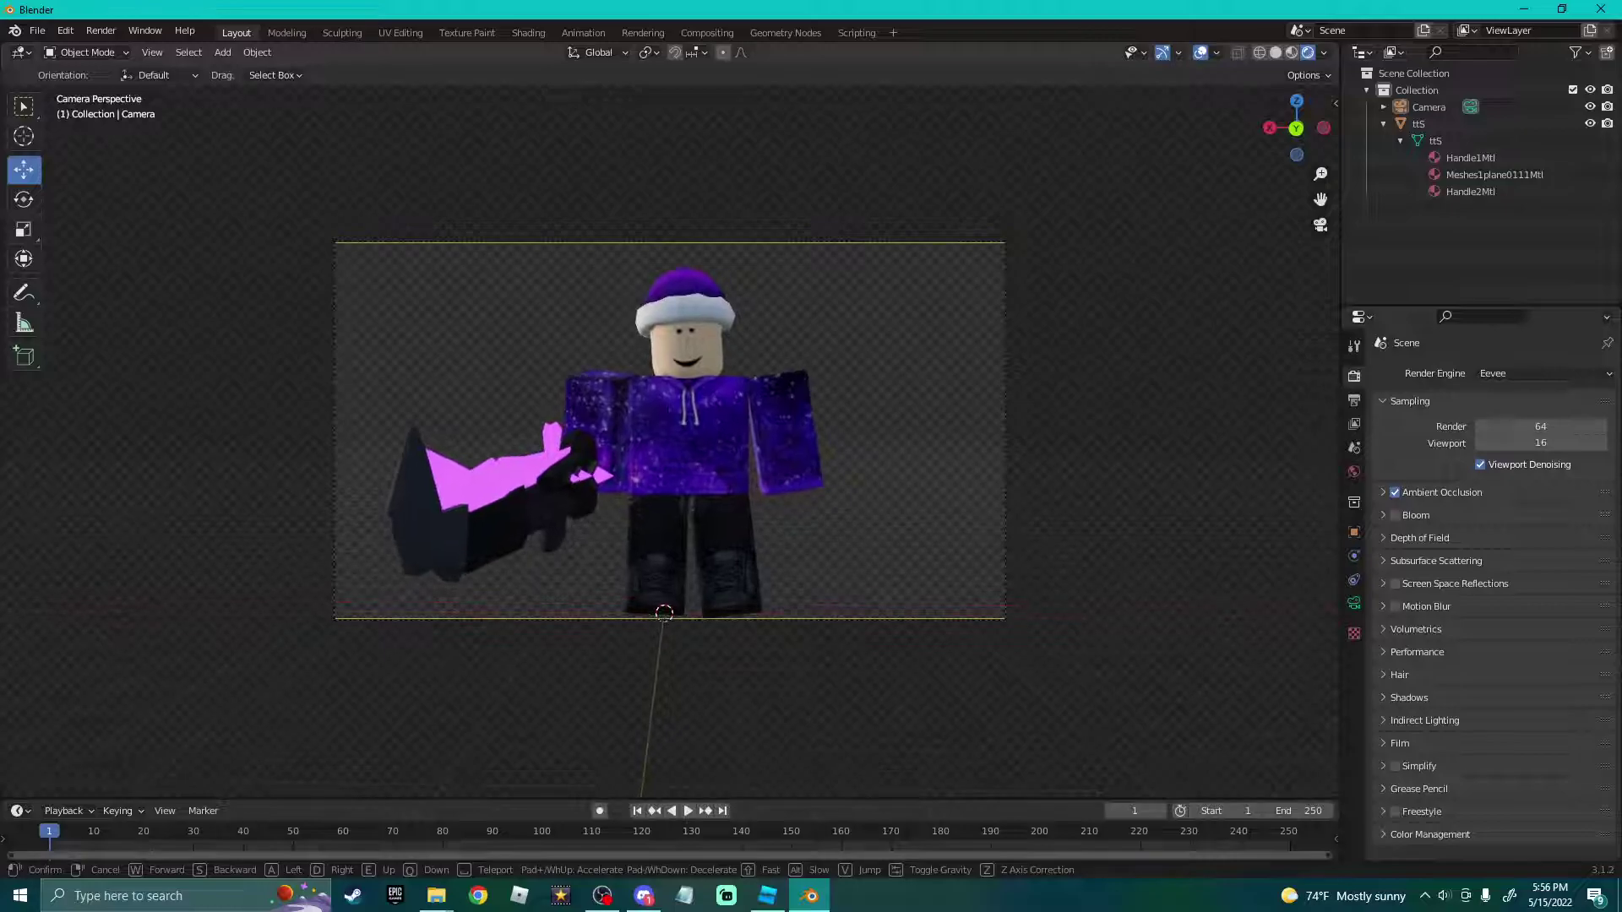
pyautogui.press('s')
pyautogui.press('w')
pyautogui.click(716, 407)
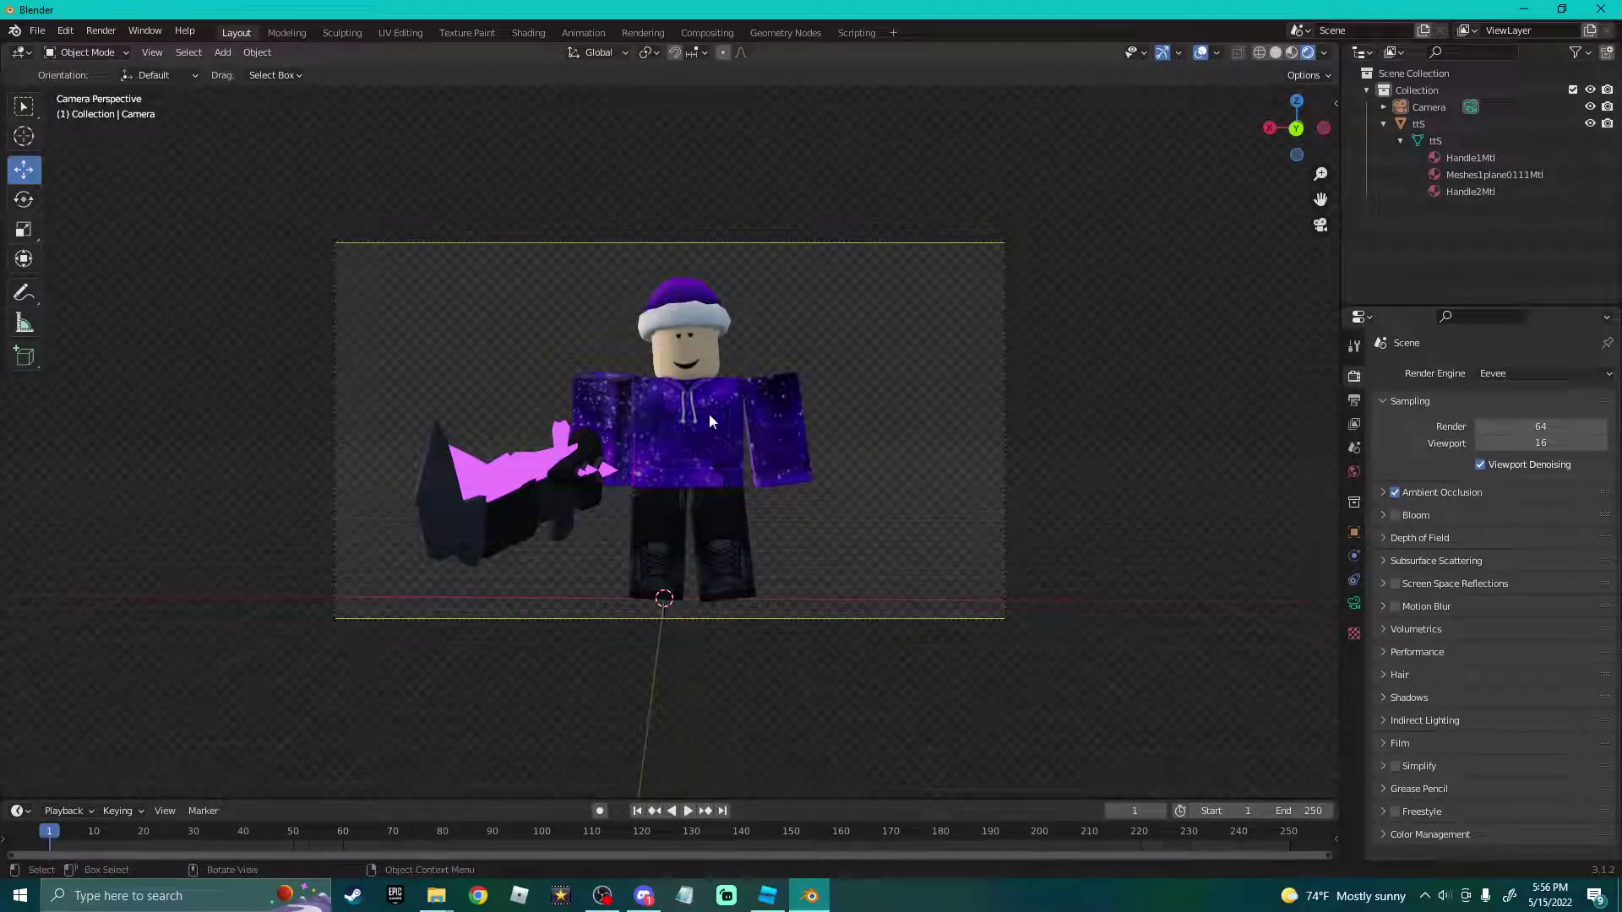
pyautogui.moveTo(735, 392); pyautogui.dragTo(754, 397, button='middle')
pyautogui.scroll(-1, 748, 396)
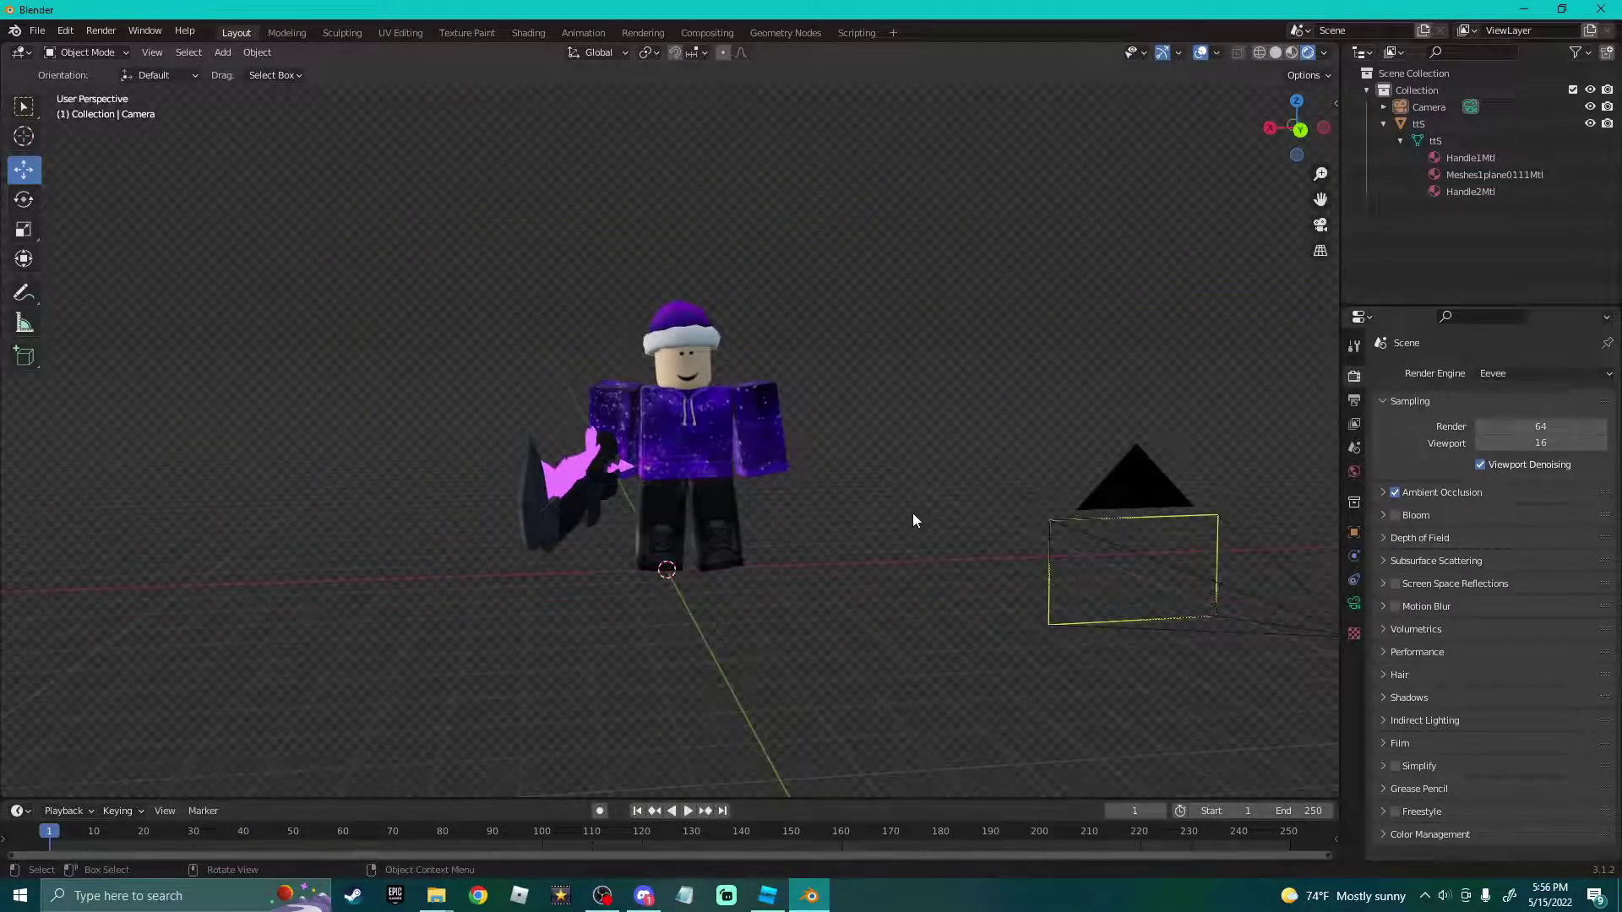
pyautogui.press('KP_0')
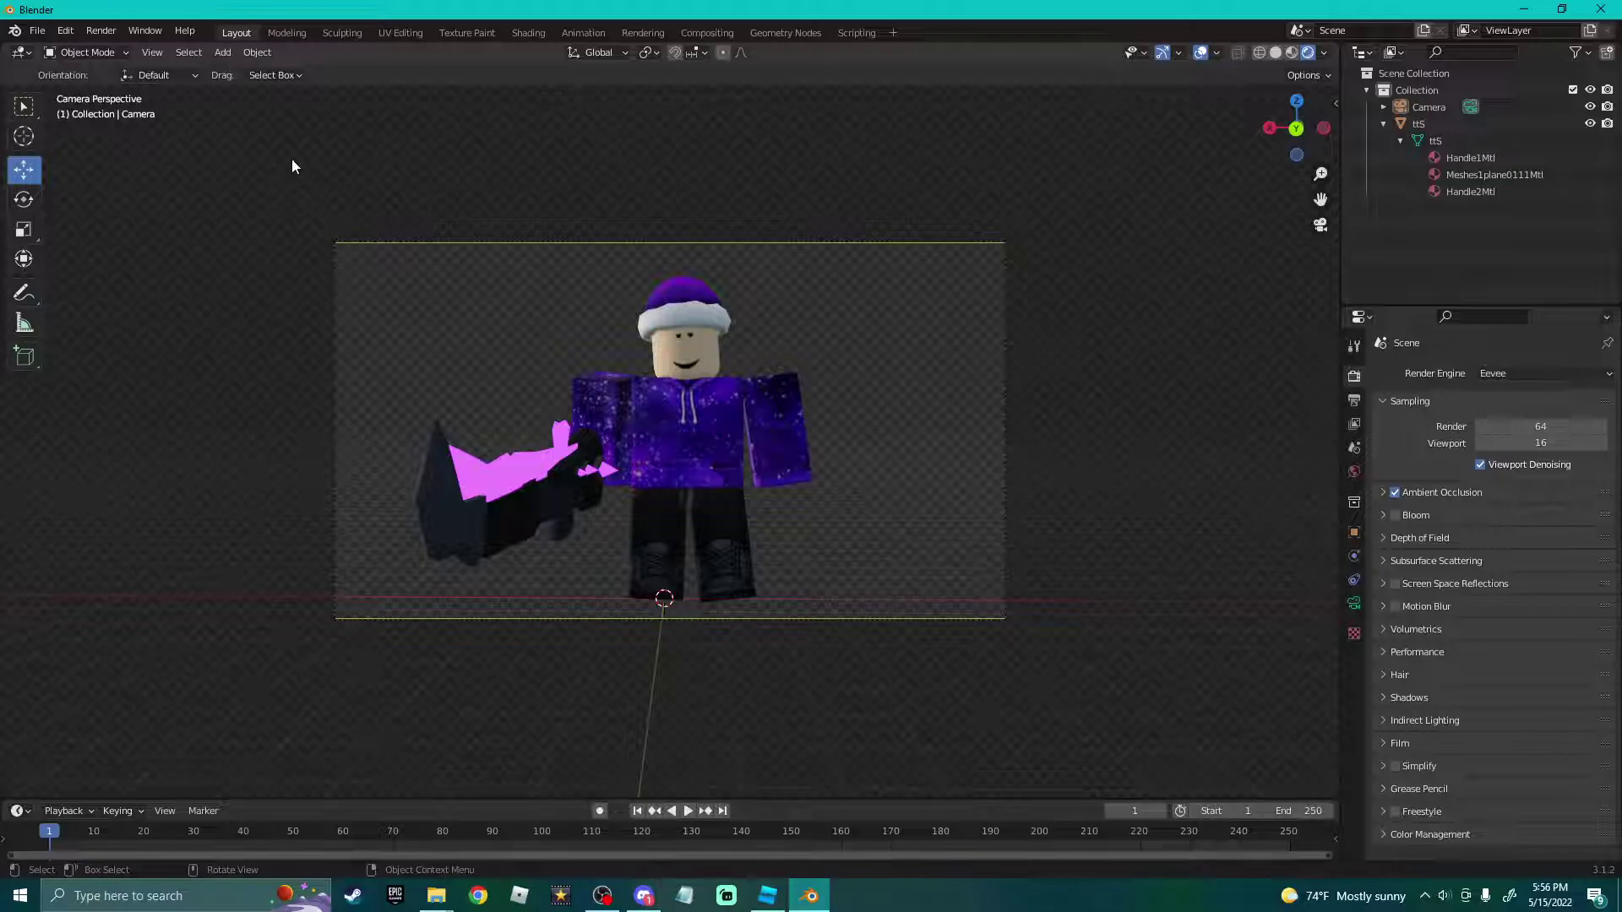
# Render a still image with Eevee and close the render window.
pyautogui.click(101, 31)
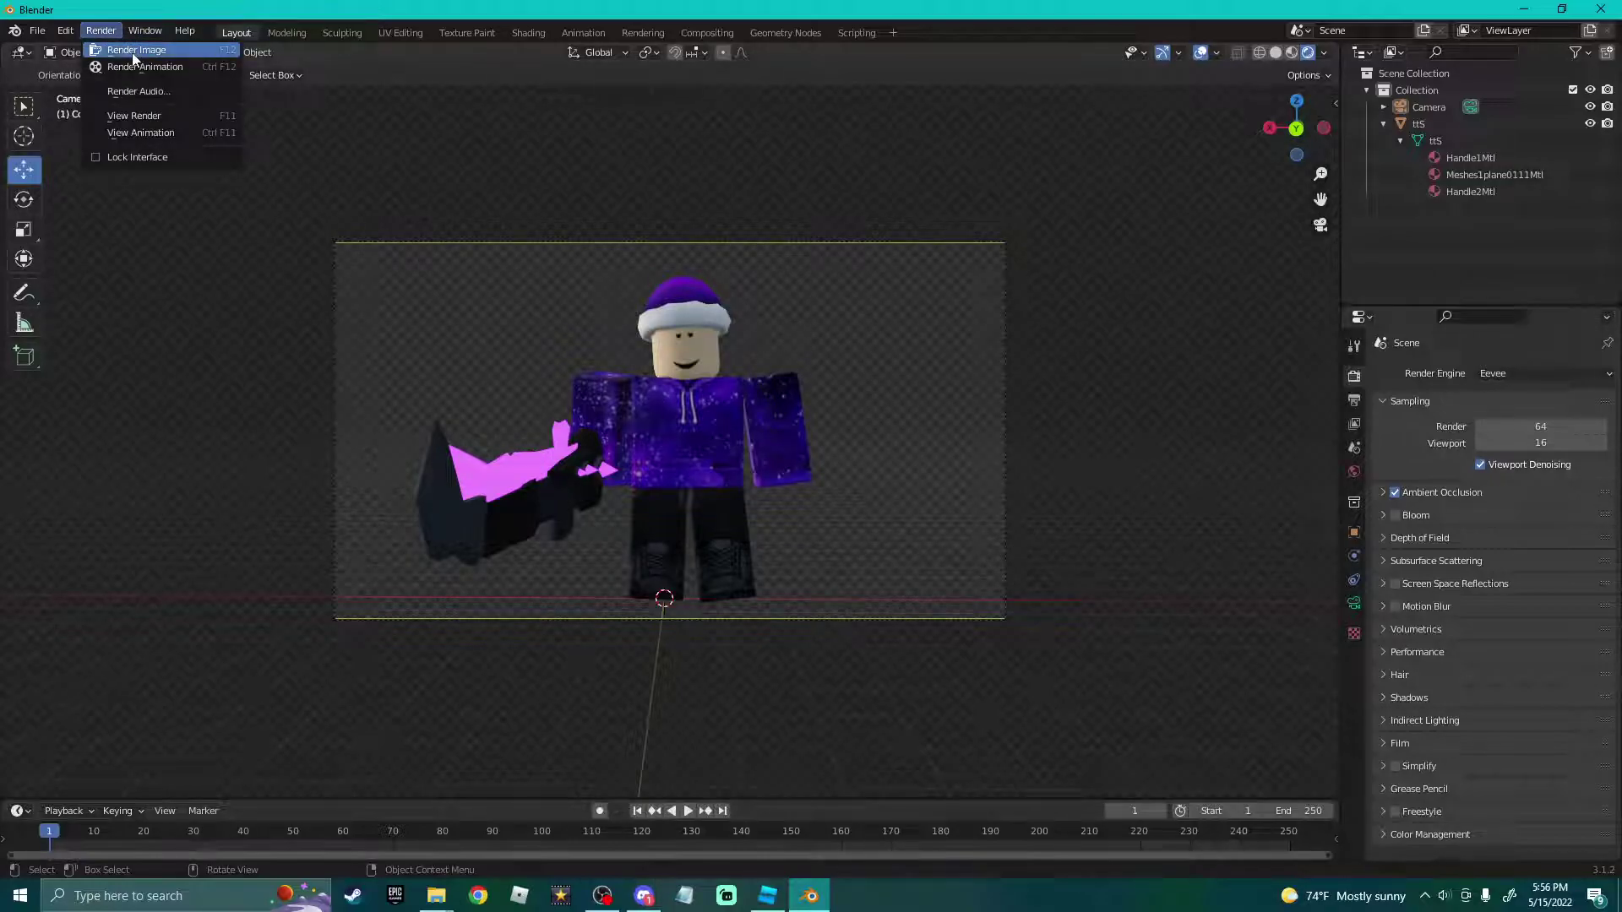
pyautogui.click(132, 53)
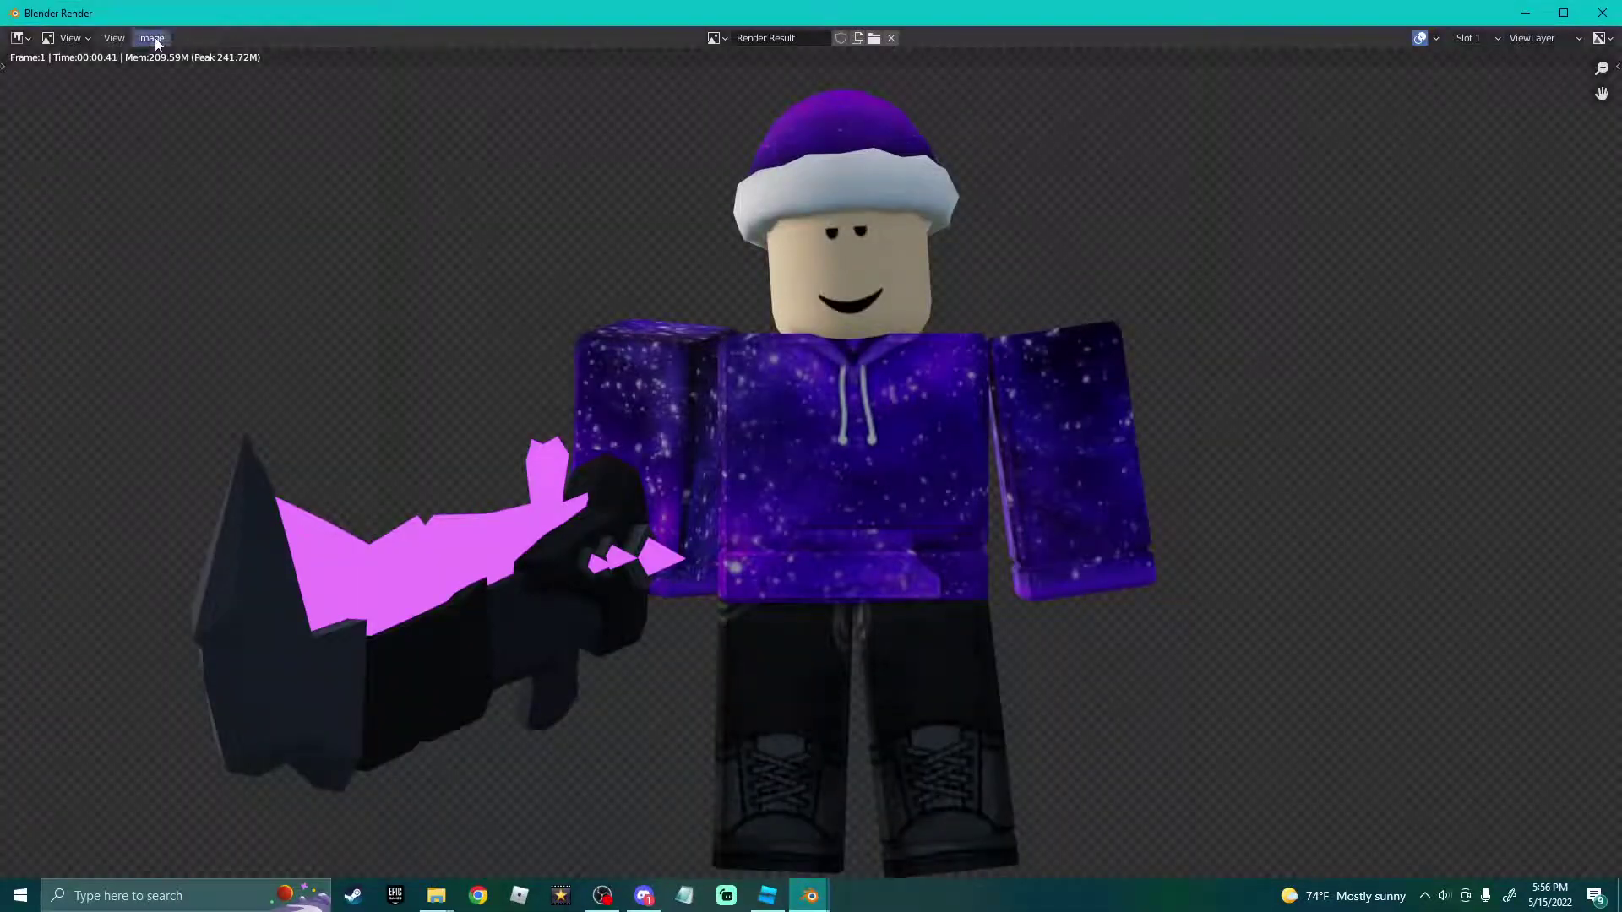
pyautogui.click(154, 38)
pyautogui.click(261, 155)
pyautogui.click(1602, 13)
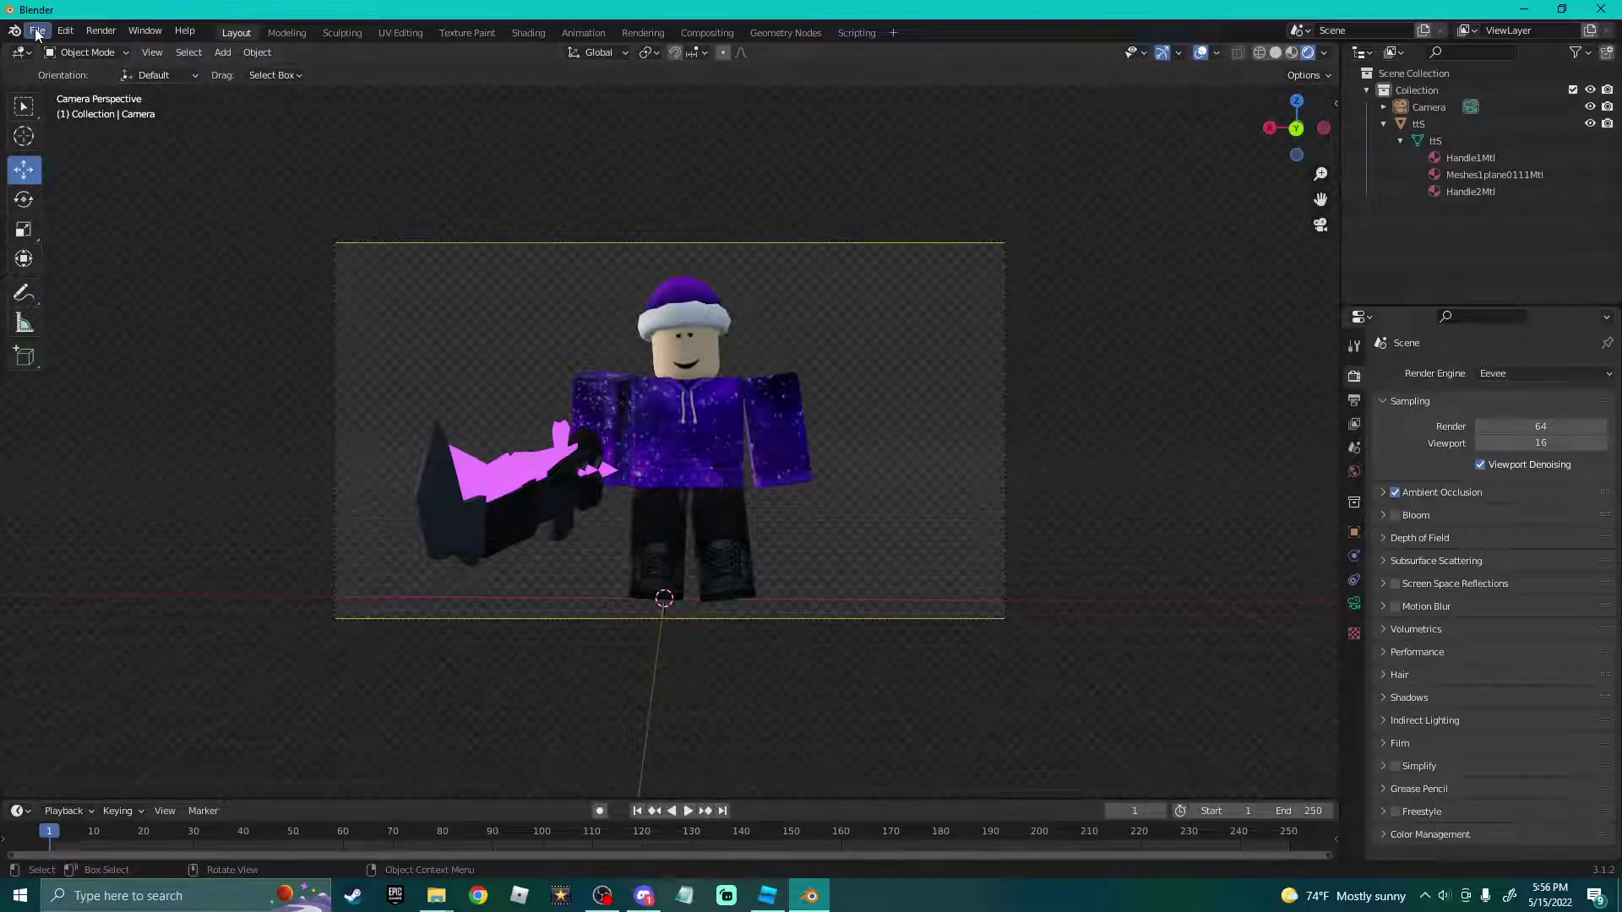
# Check the Cycles render devices in the system preferences.
pyautogui.click(65, 30)
pyautogui.click(146, 265)
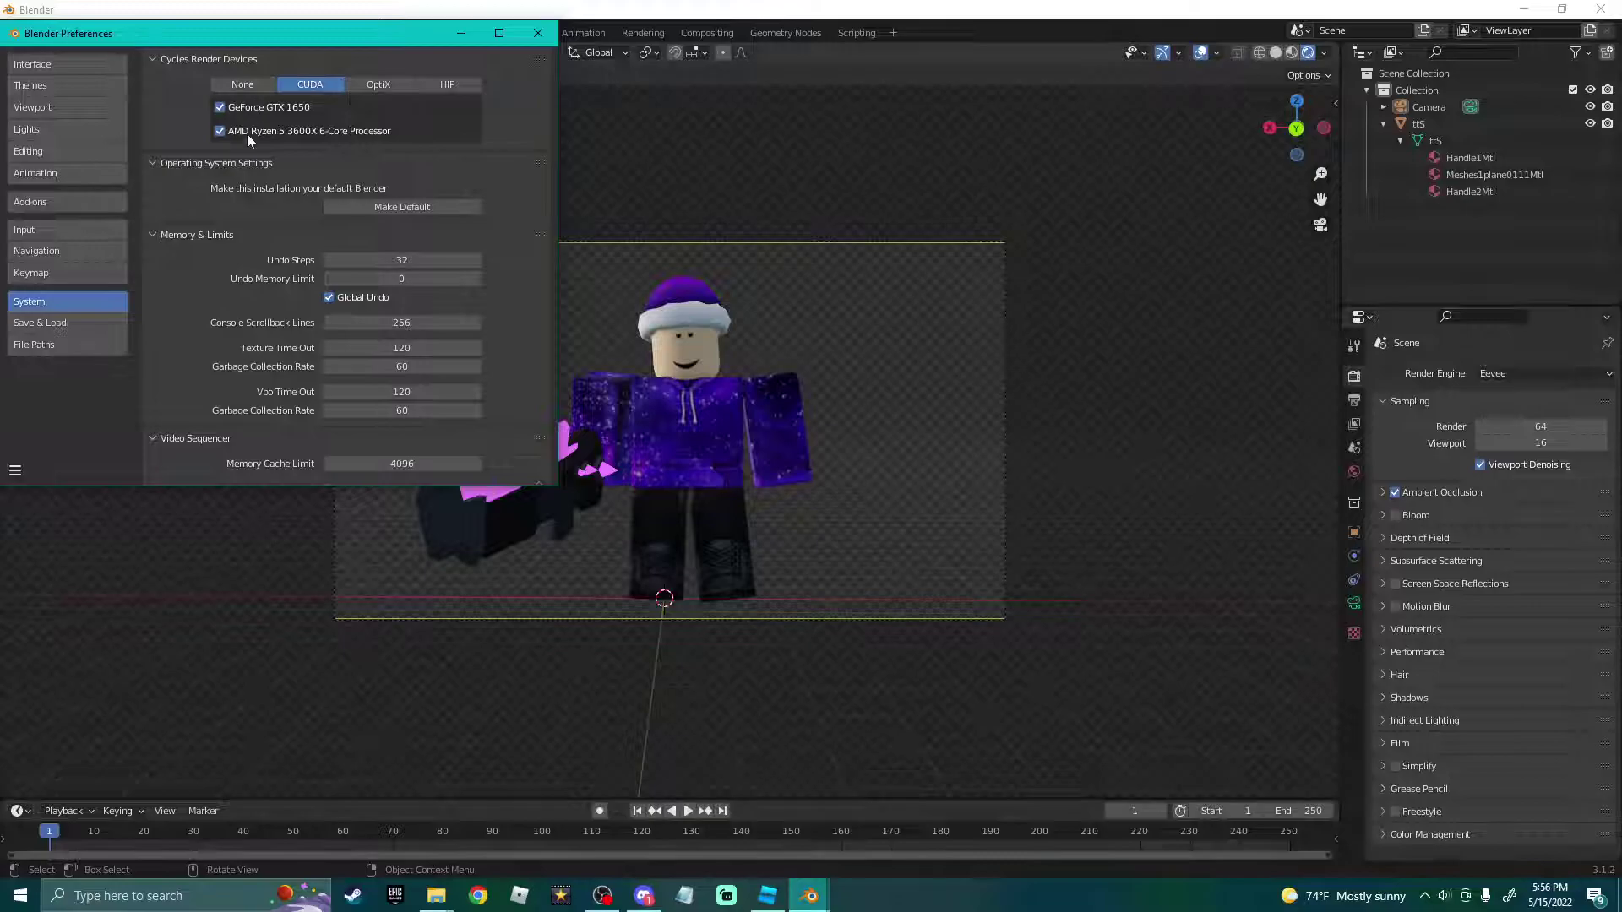
pyautogui.click(537, 32)
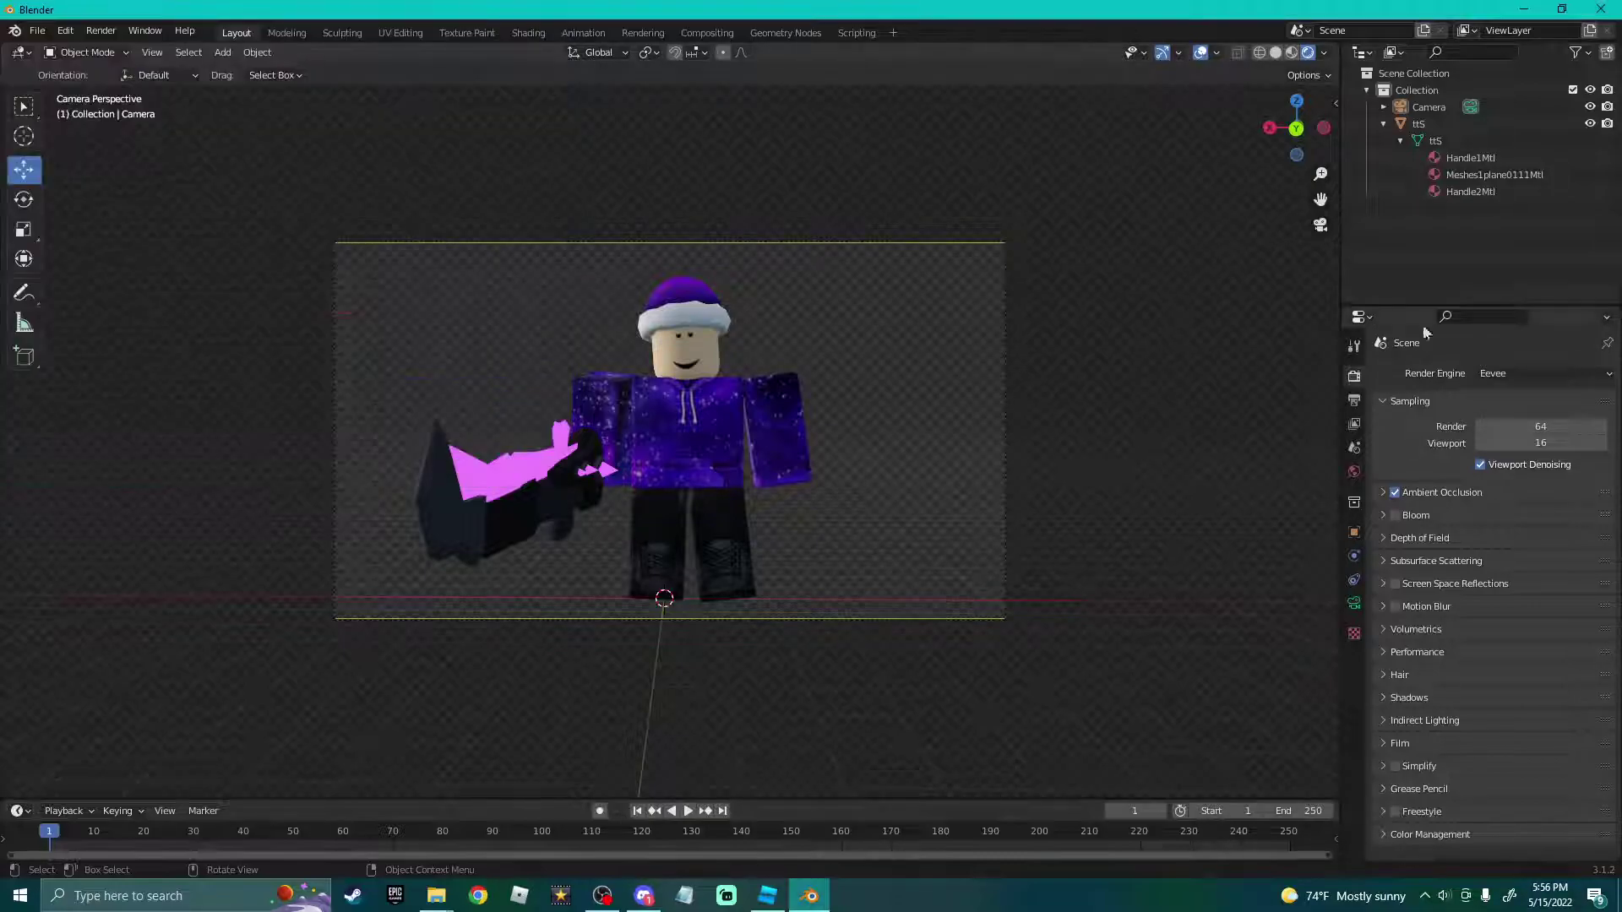
# Switch the render engine to Cycles with GPU Compute and enable viewport denoising.
pyautogui.click(1480, 373)
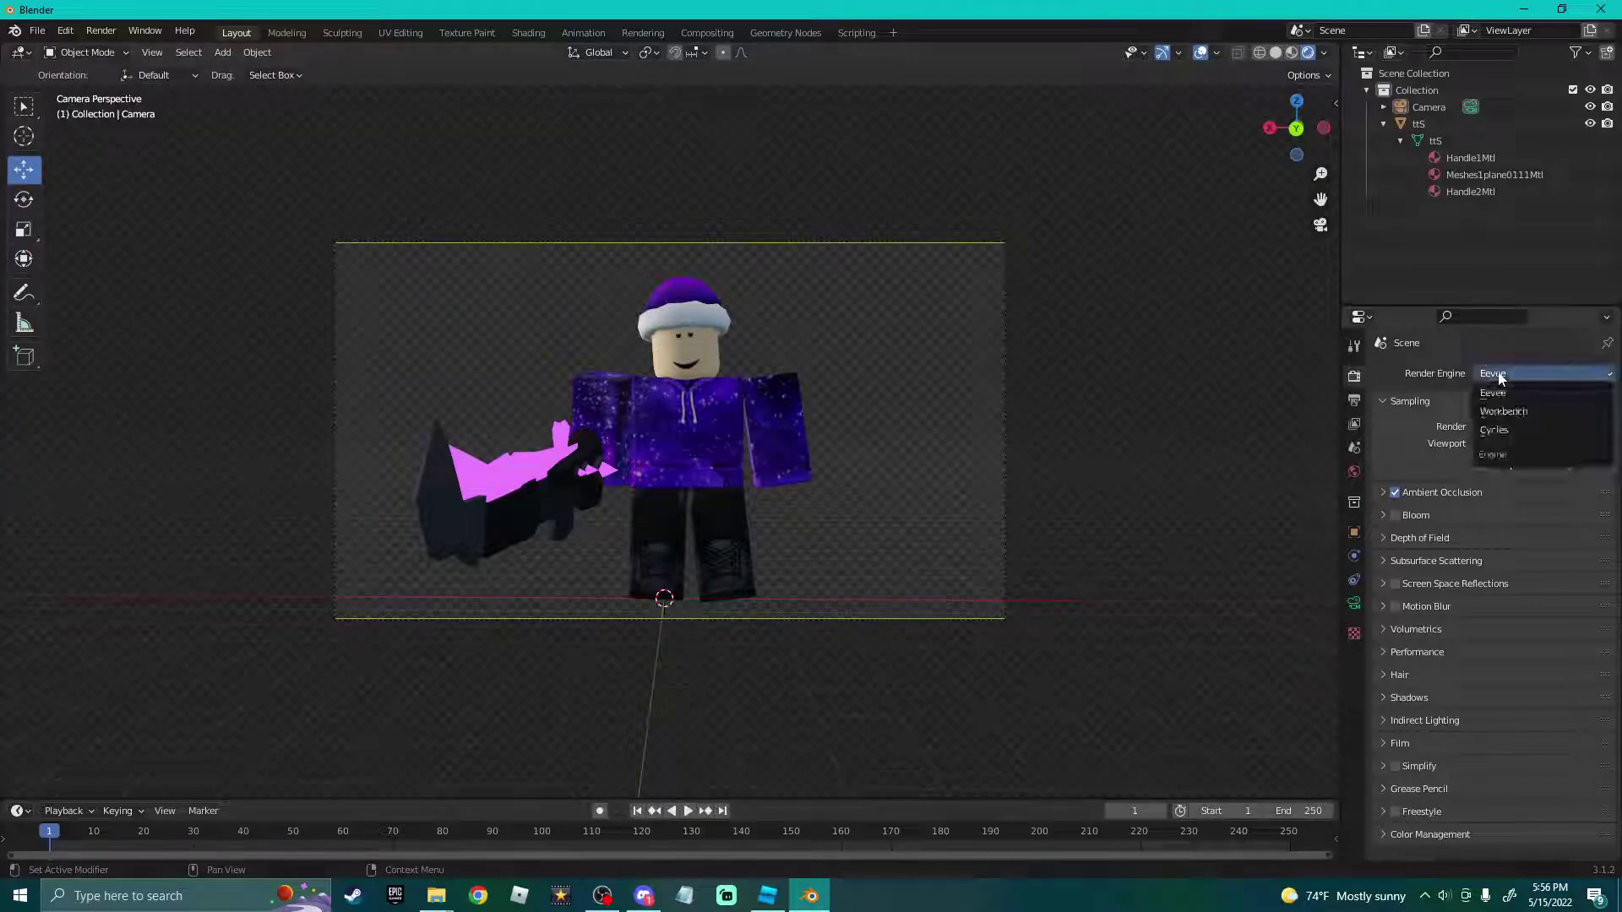
pyautogui.click(1504, 433)
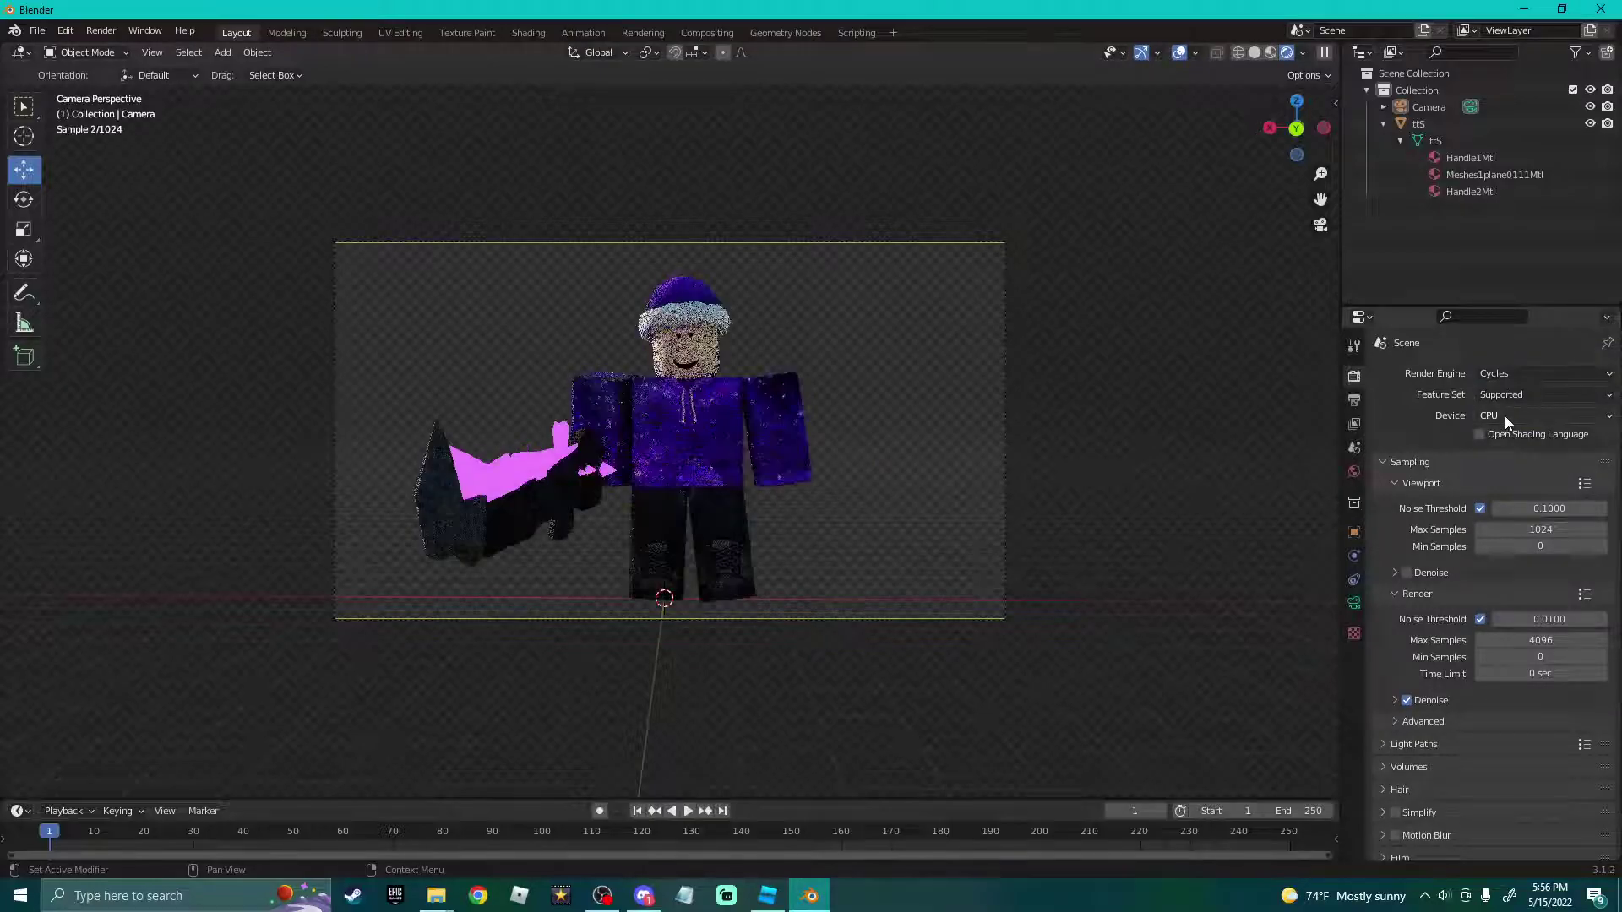
pyautogui.click(1497, 418)
pyautogui.click(1501, 455)
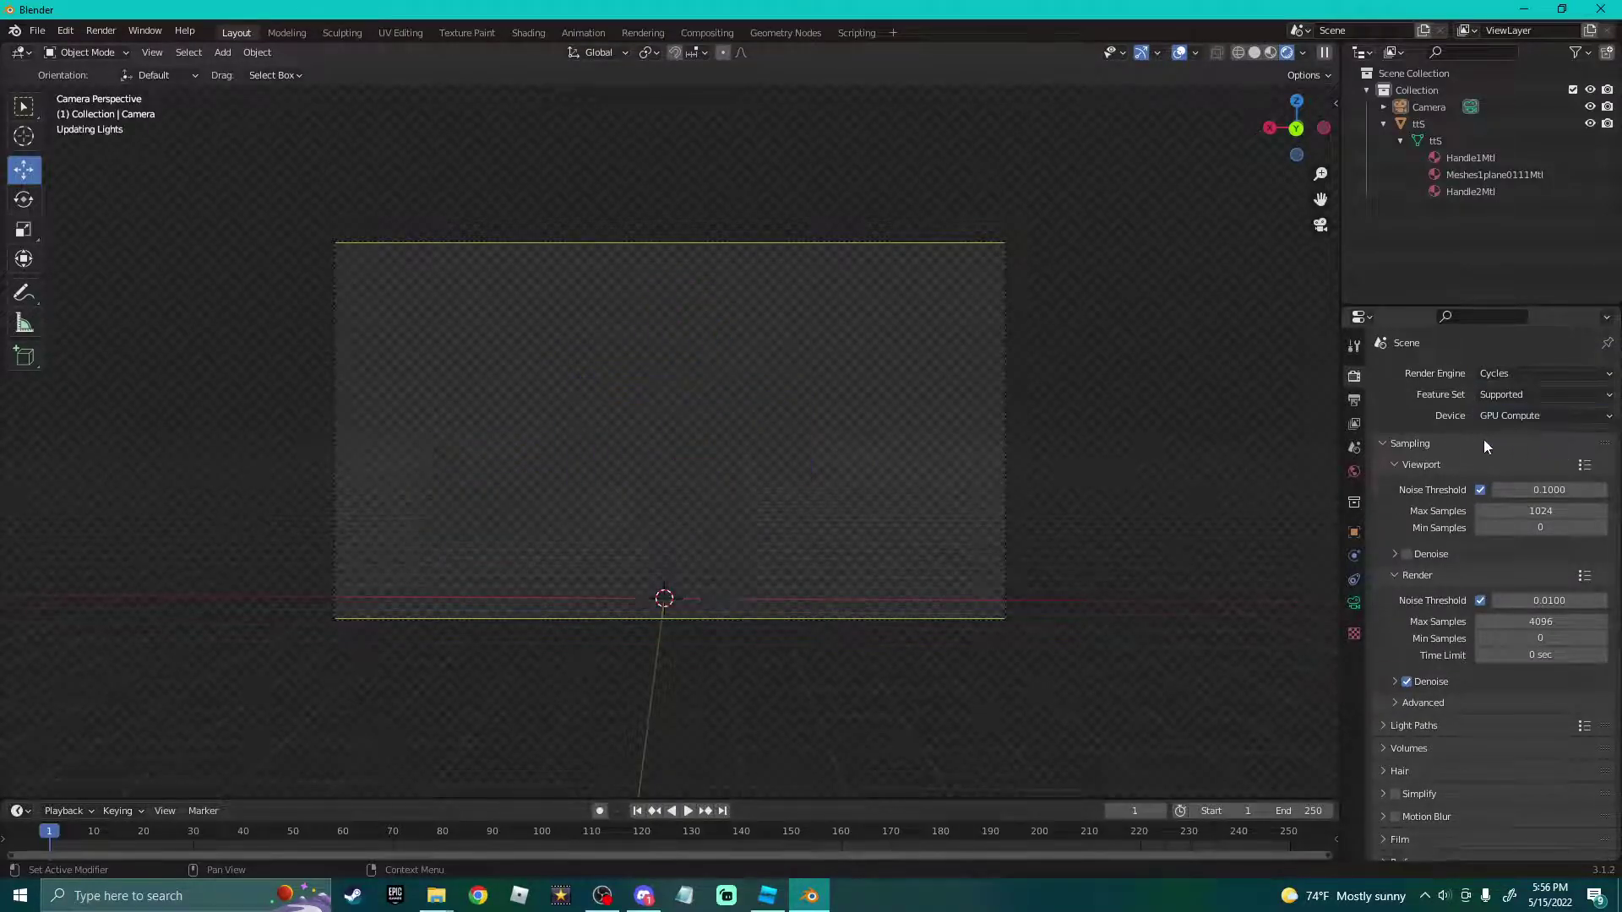
pyautogui.click(1407, 554)
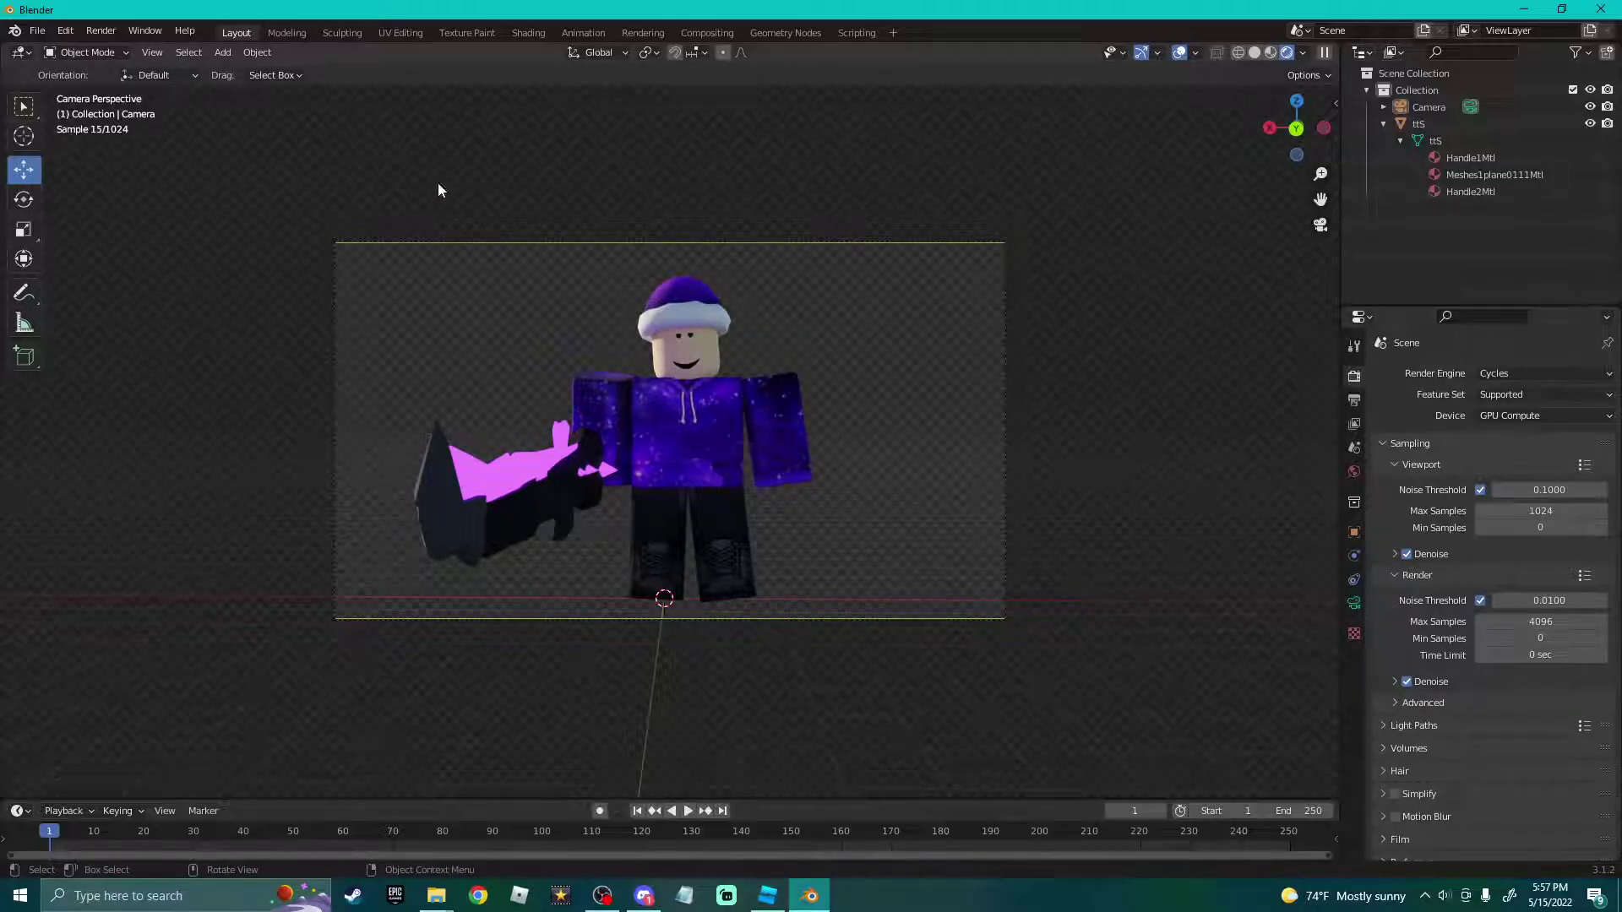
# Render the still image with Cycles and save the result as ttB in the Downloads folder.
pyautogui.click(89, 32)
pyautogui.click(118, 48)
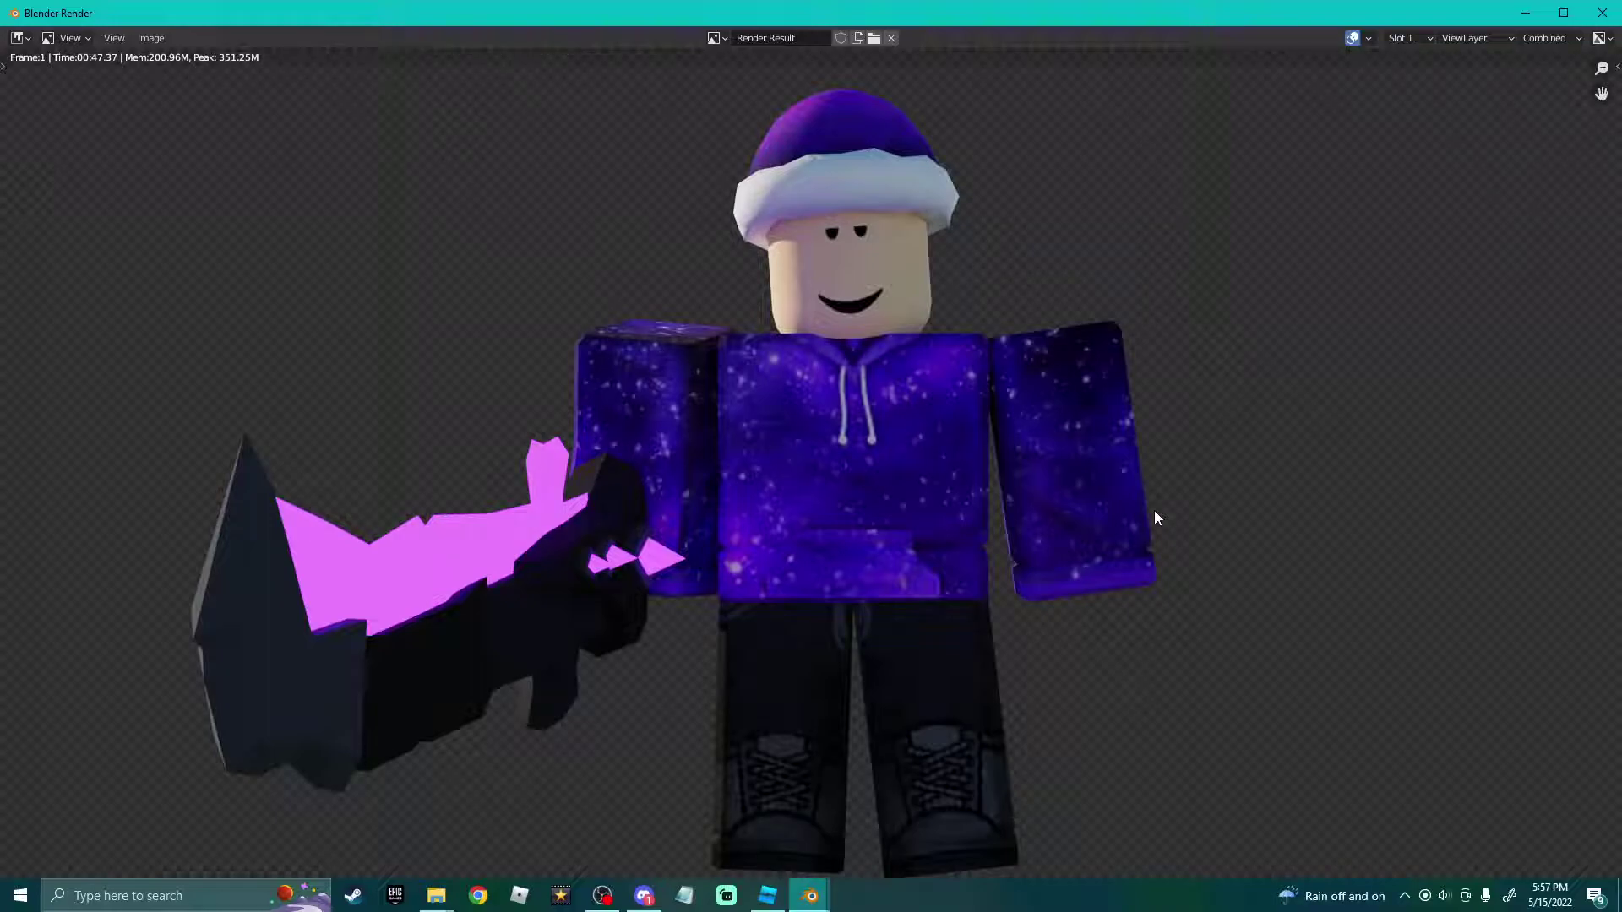
pyautogui.click(156, 39)
pyautogui.click(153, 39)
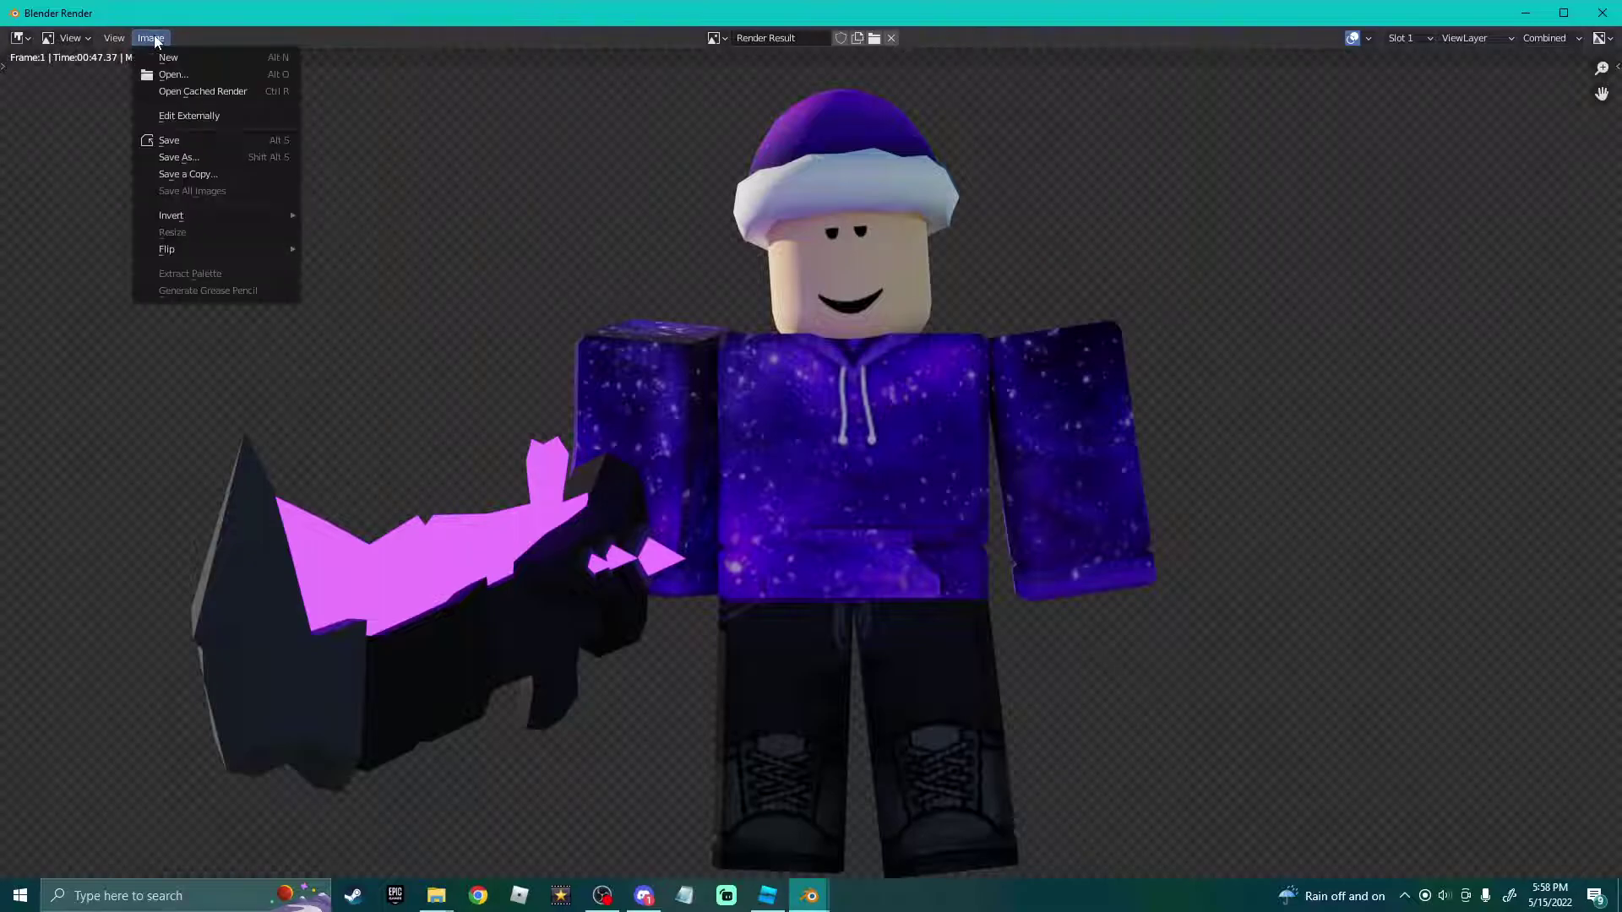
pyautogui.click(187, 160)
pyautogui.click(469, 363)
pyautogui.click(617, 688)
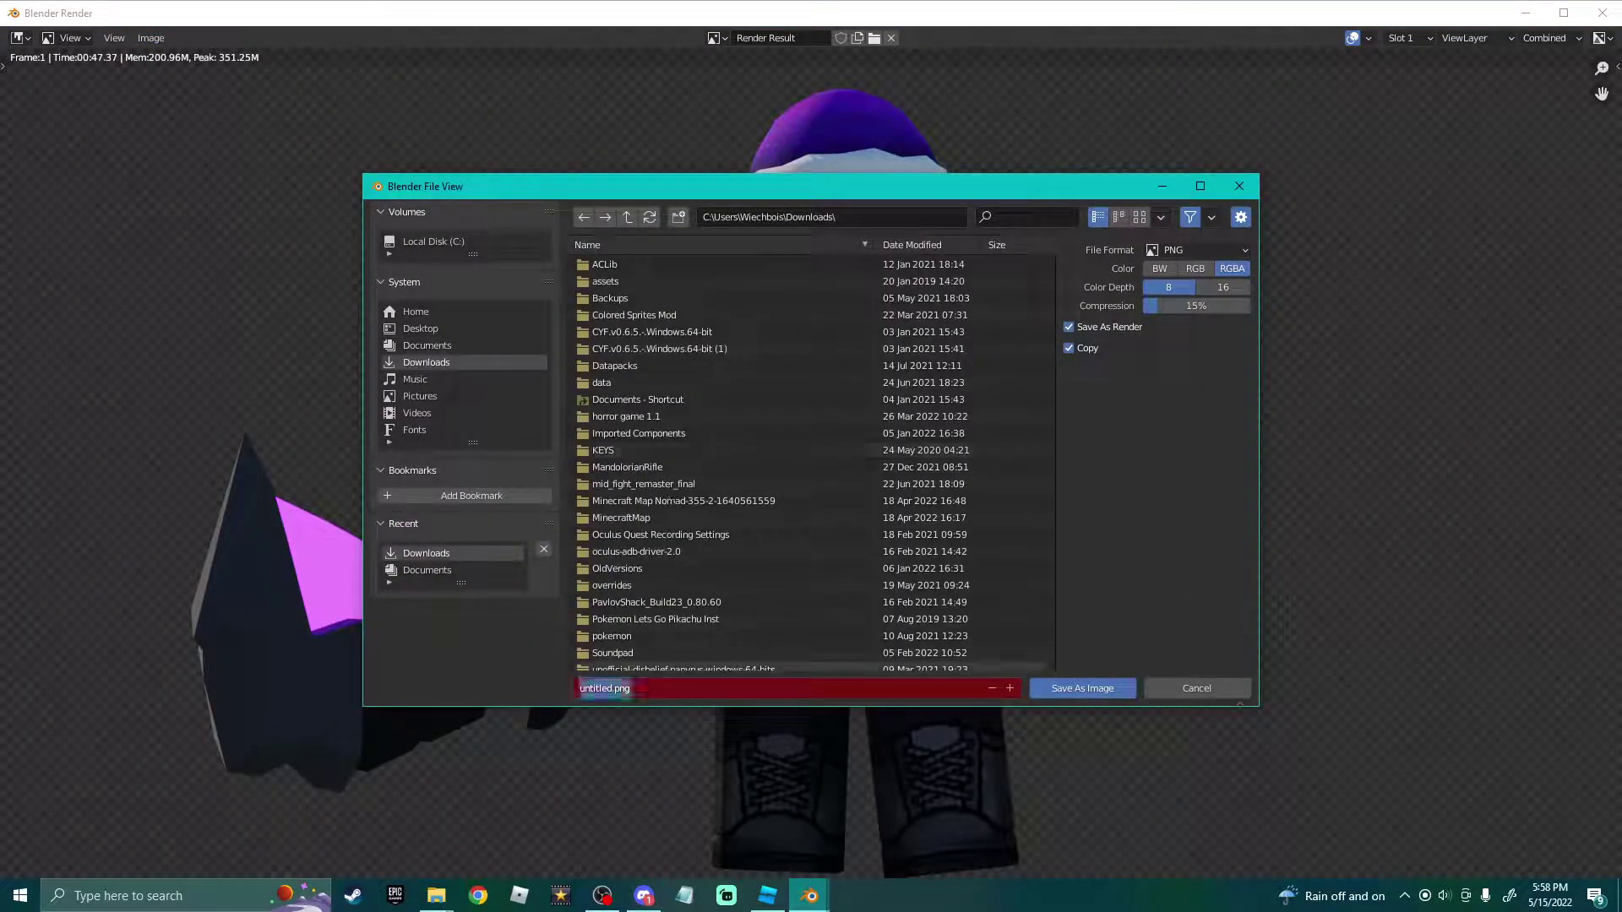
pyautogui.press('BackSpace')
pyautogui.write('ttB')
pyautogui.press('Return')
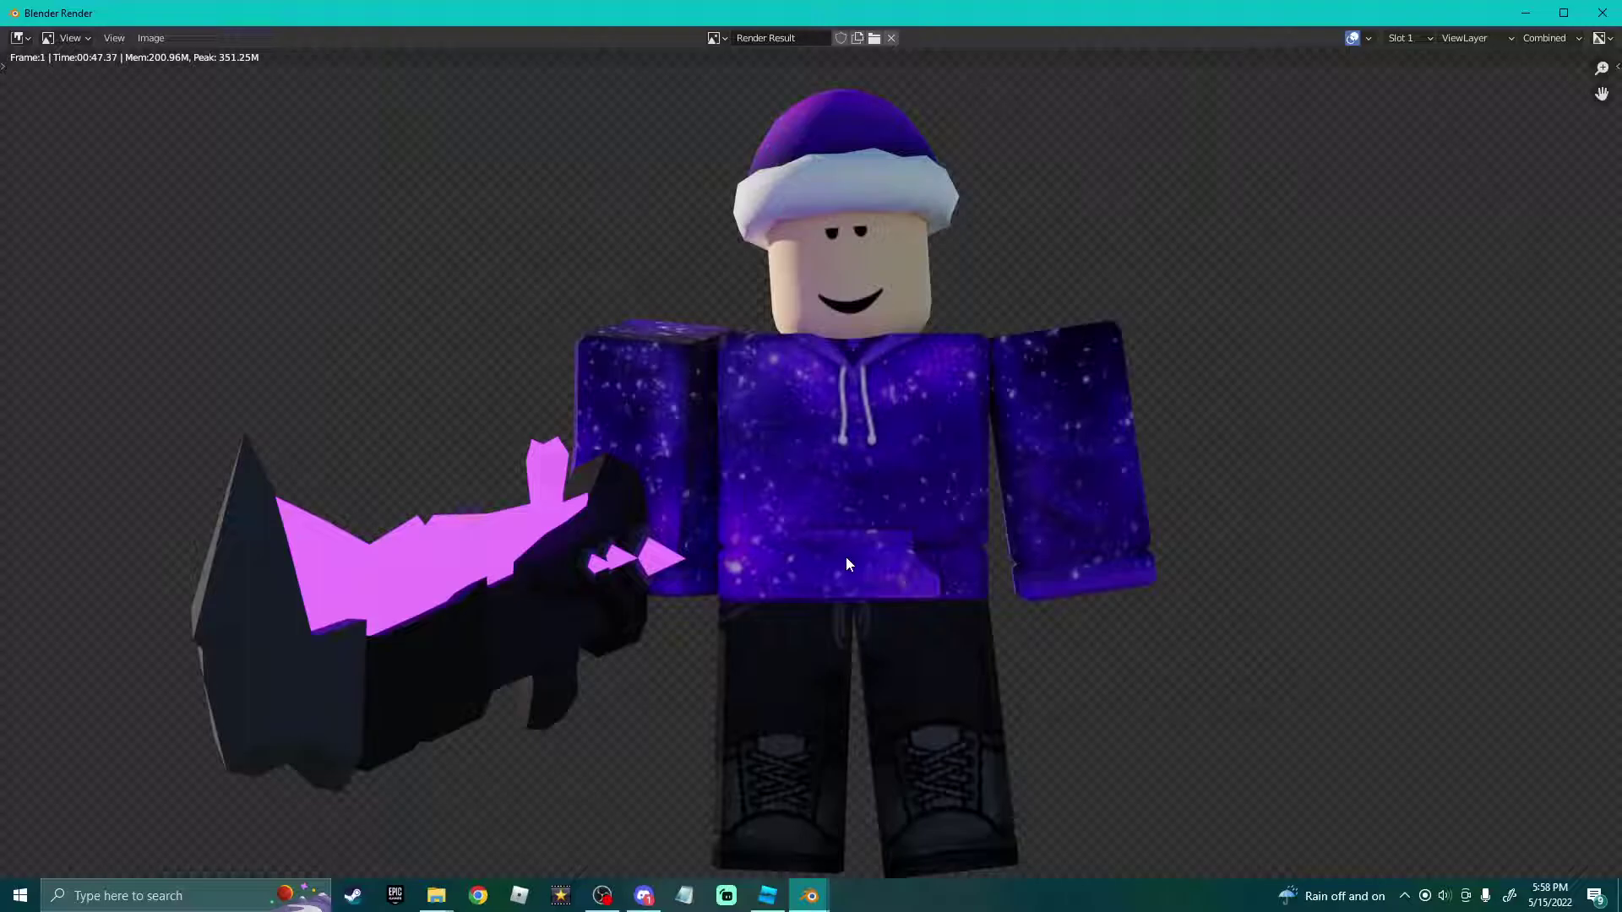
# Switch to Chrome, maximize it and open pixlr.com.
pyautogui.click(478, 895)
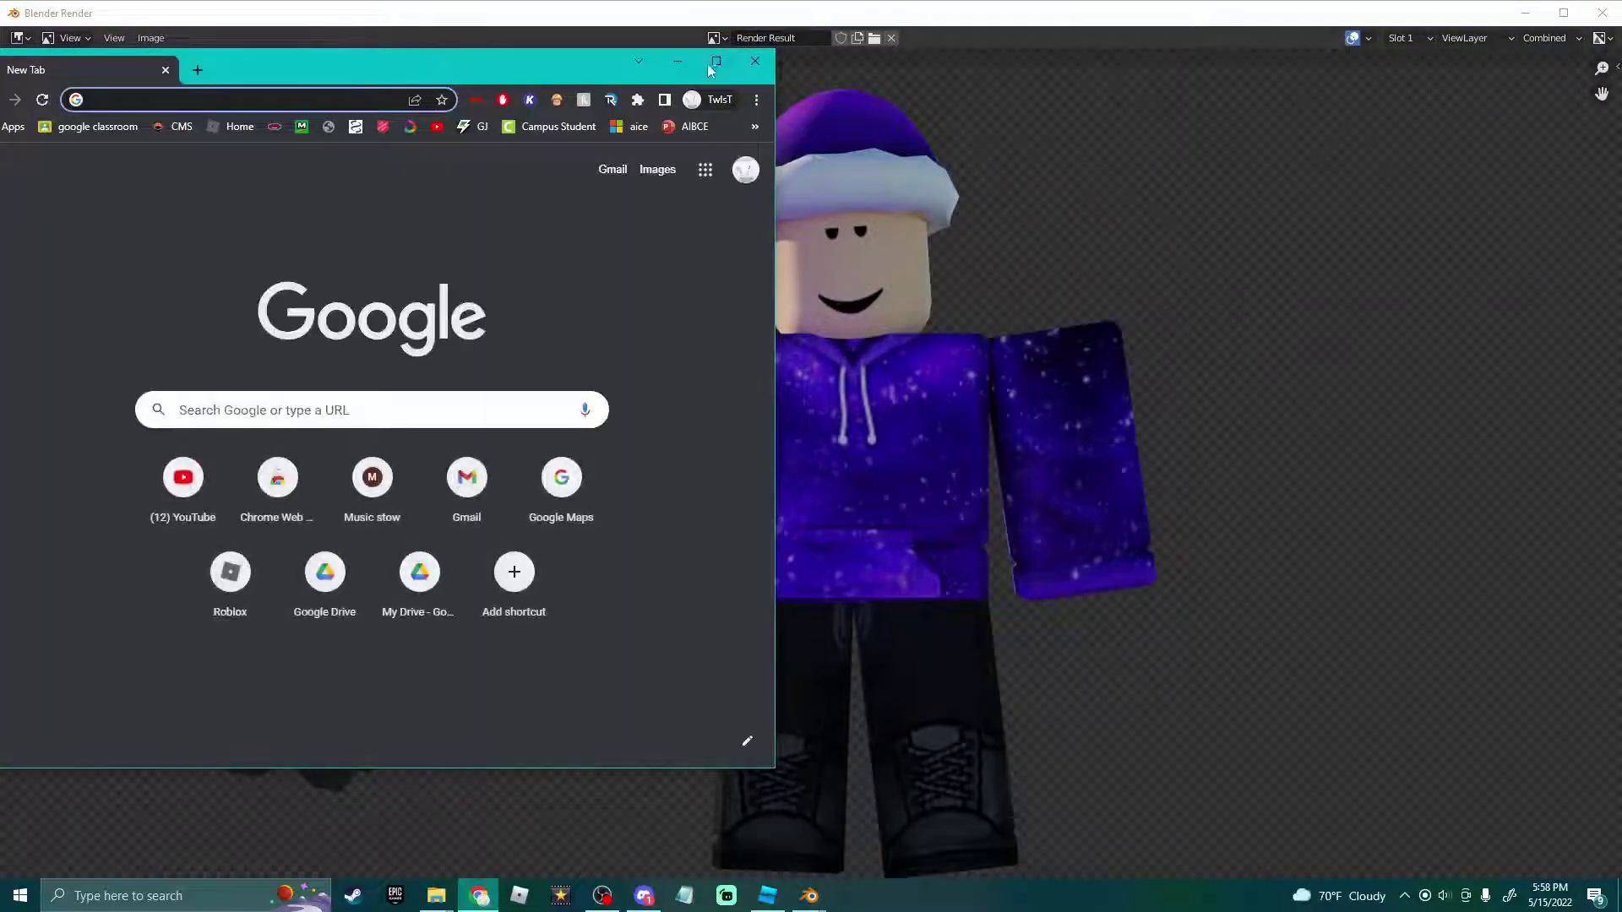
pyautogui.click(716, 60)
pyautogui.write('pixlr.com')
pyautogui.press('Return')
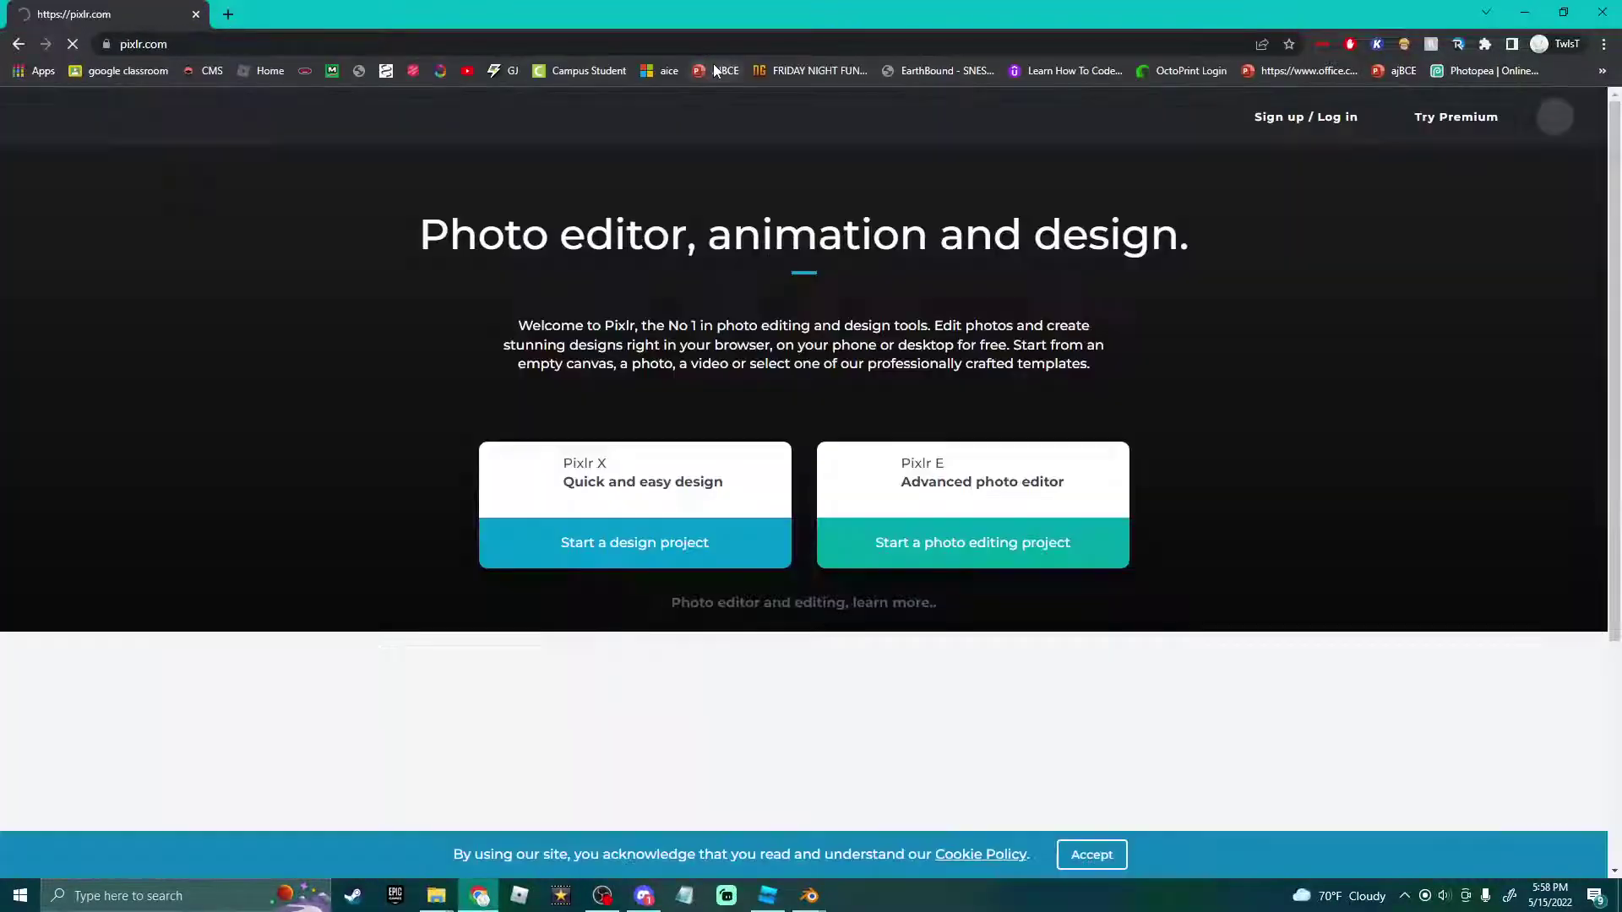
# Open the Pixlr E photo editor and create a blank 1920 × 1080 canvas without a background.
pyautogui.click(855, 481)
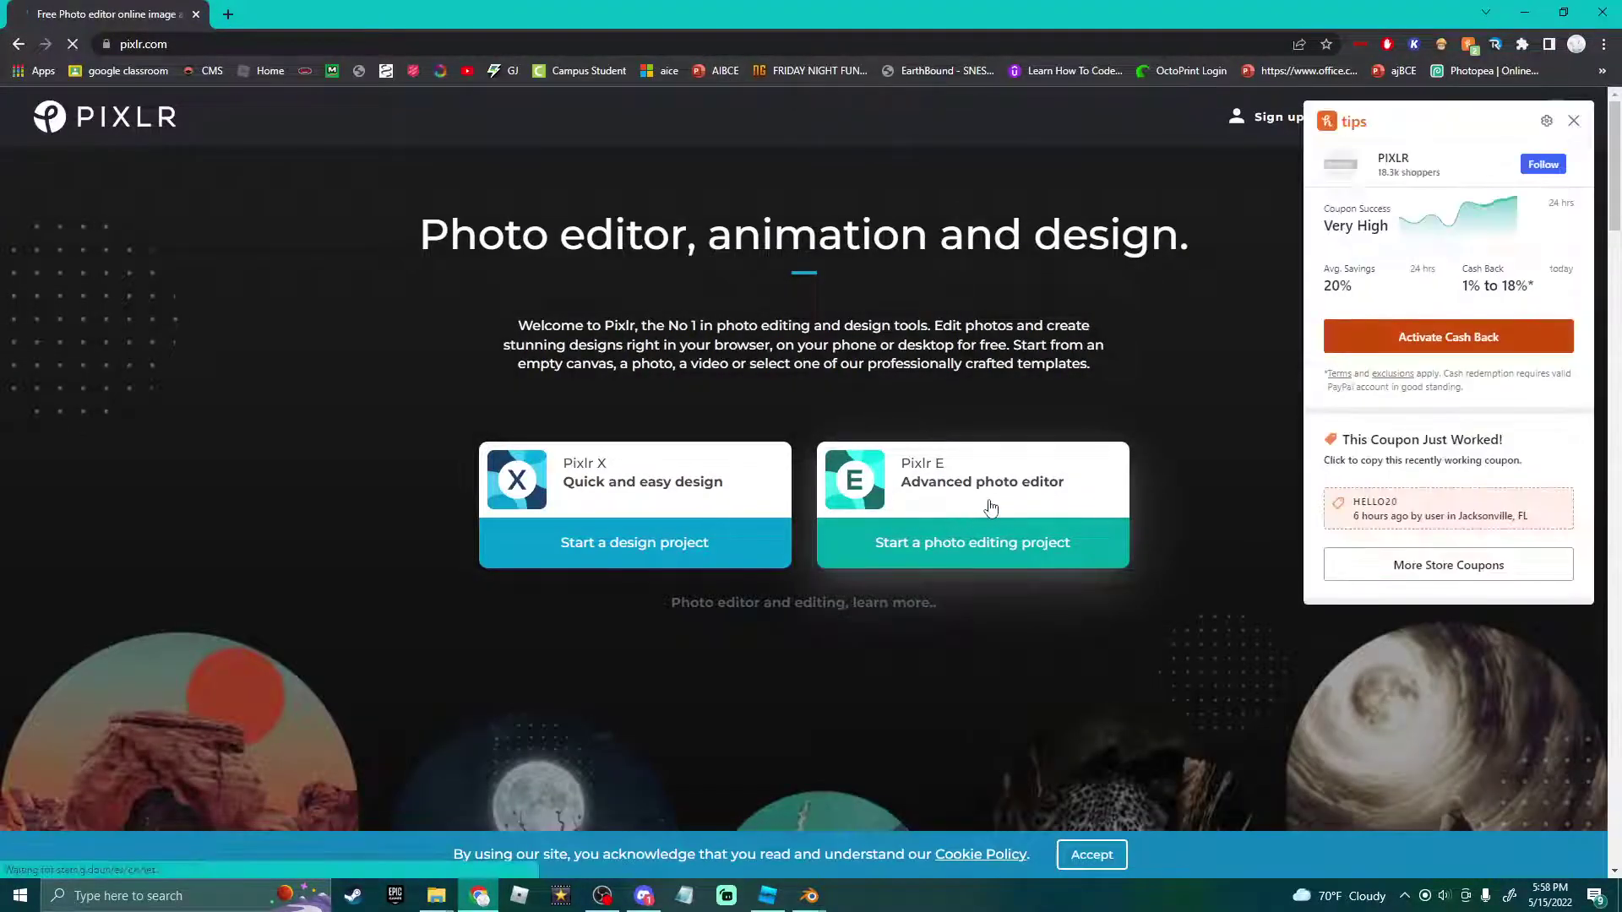
pyautogui.click(760, 424)
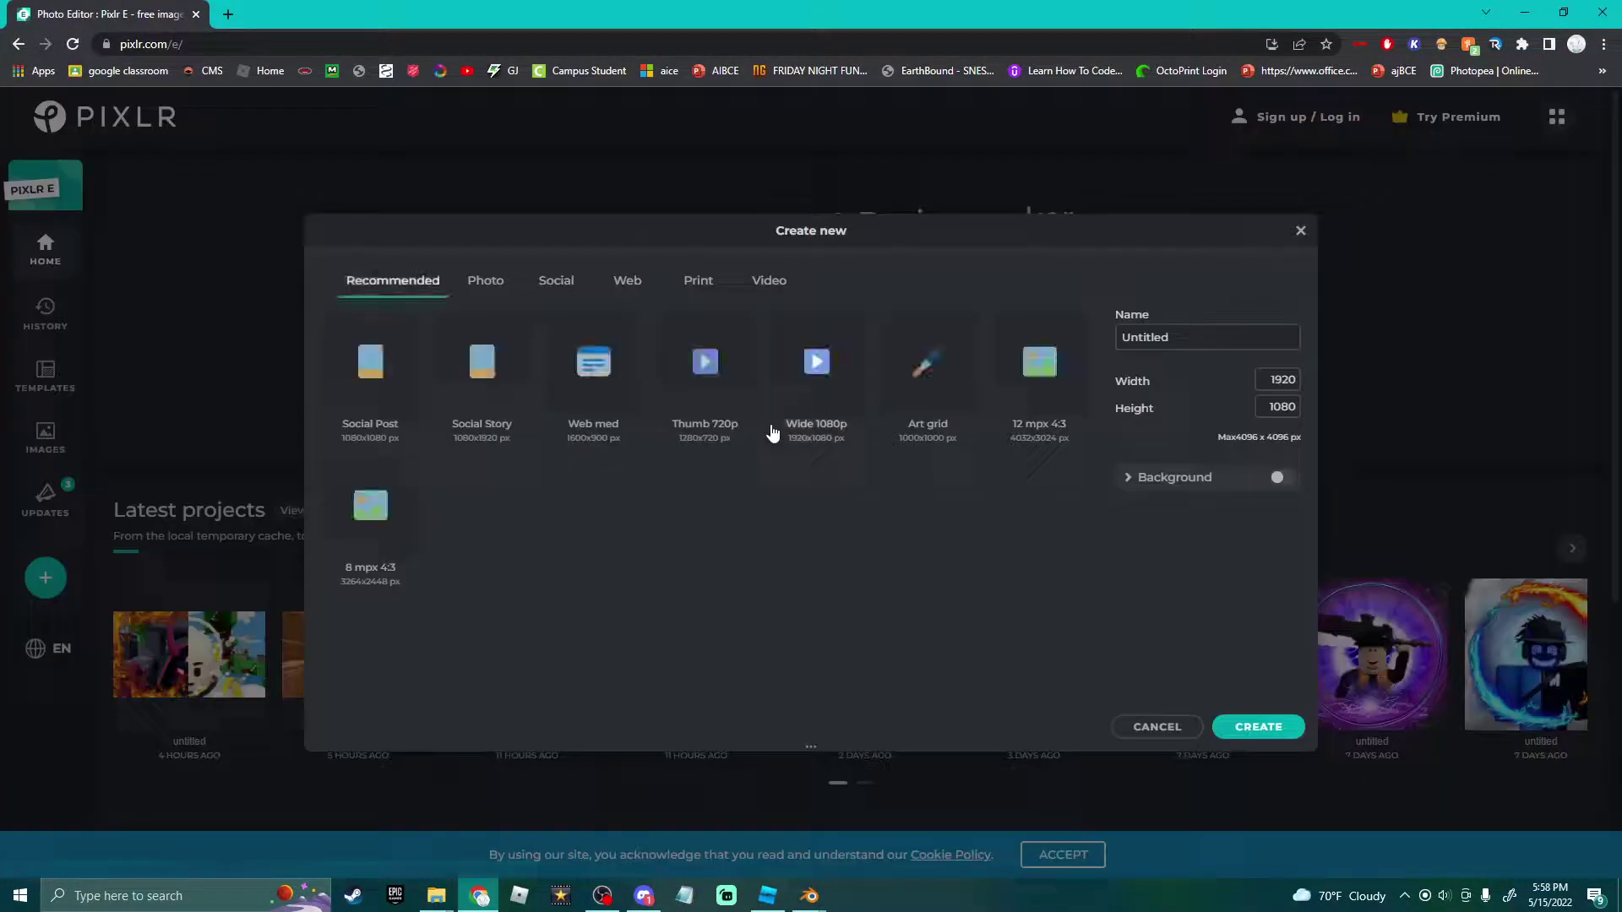
pyautogui.click(1250, 726)
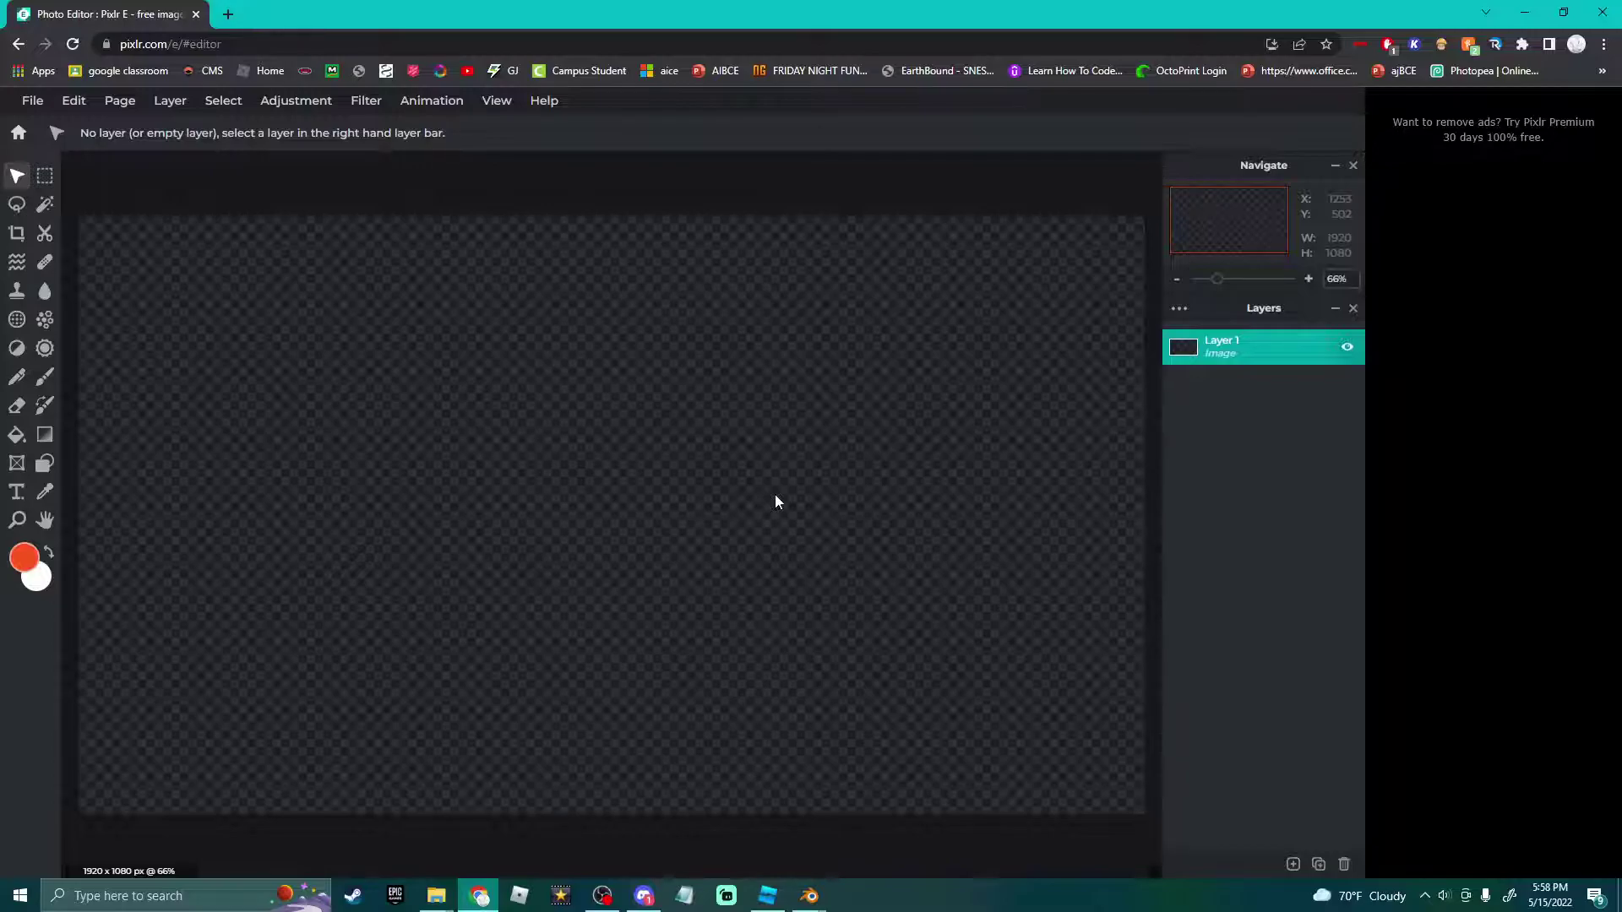
# Add the blue sky and green ground background image from the thumbnailEffects folder to the canvas.
pyautogui.moveTo(442, 883)
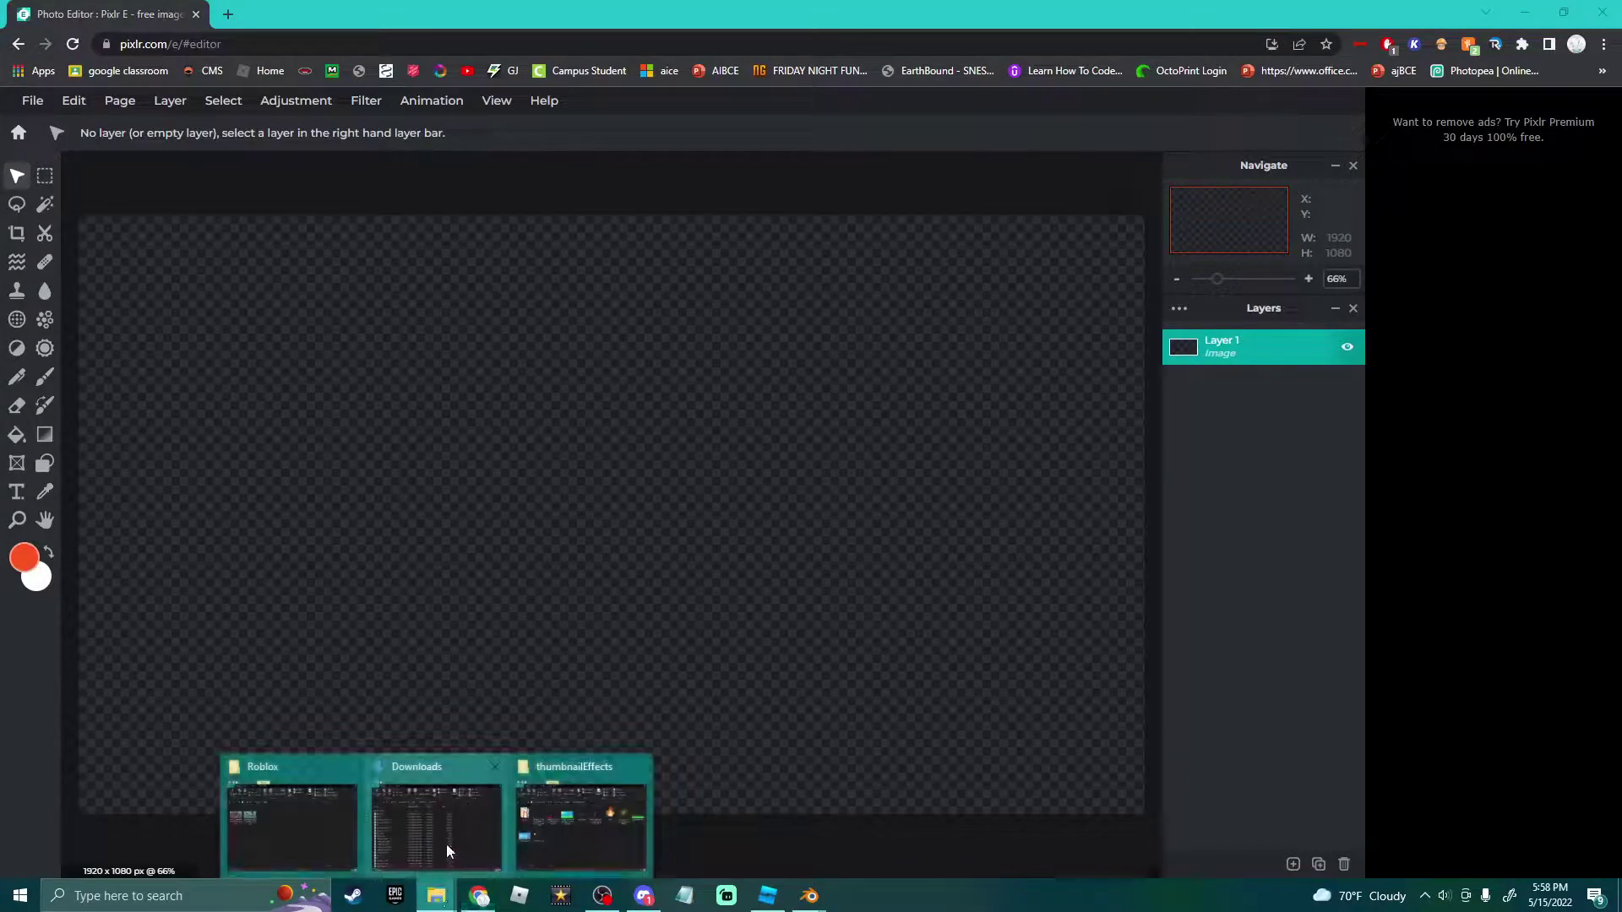
pyautogui.click(586, 842)
pyautogui.moveTo(1047, 338); pyautogui.dragTo(975, 552)
pyautogui.click(924, 499)
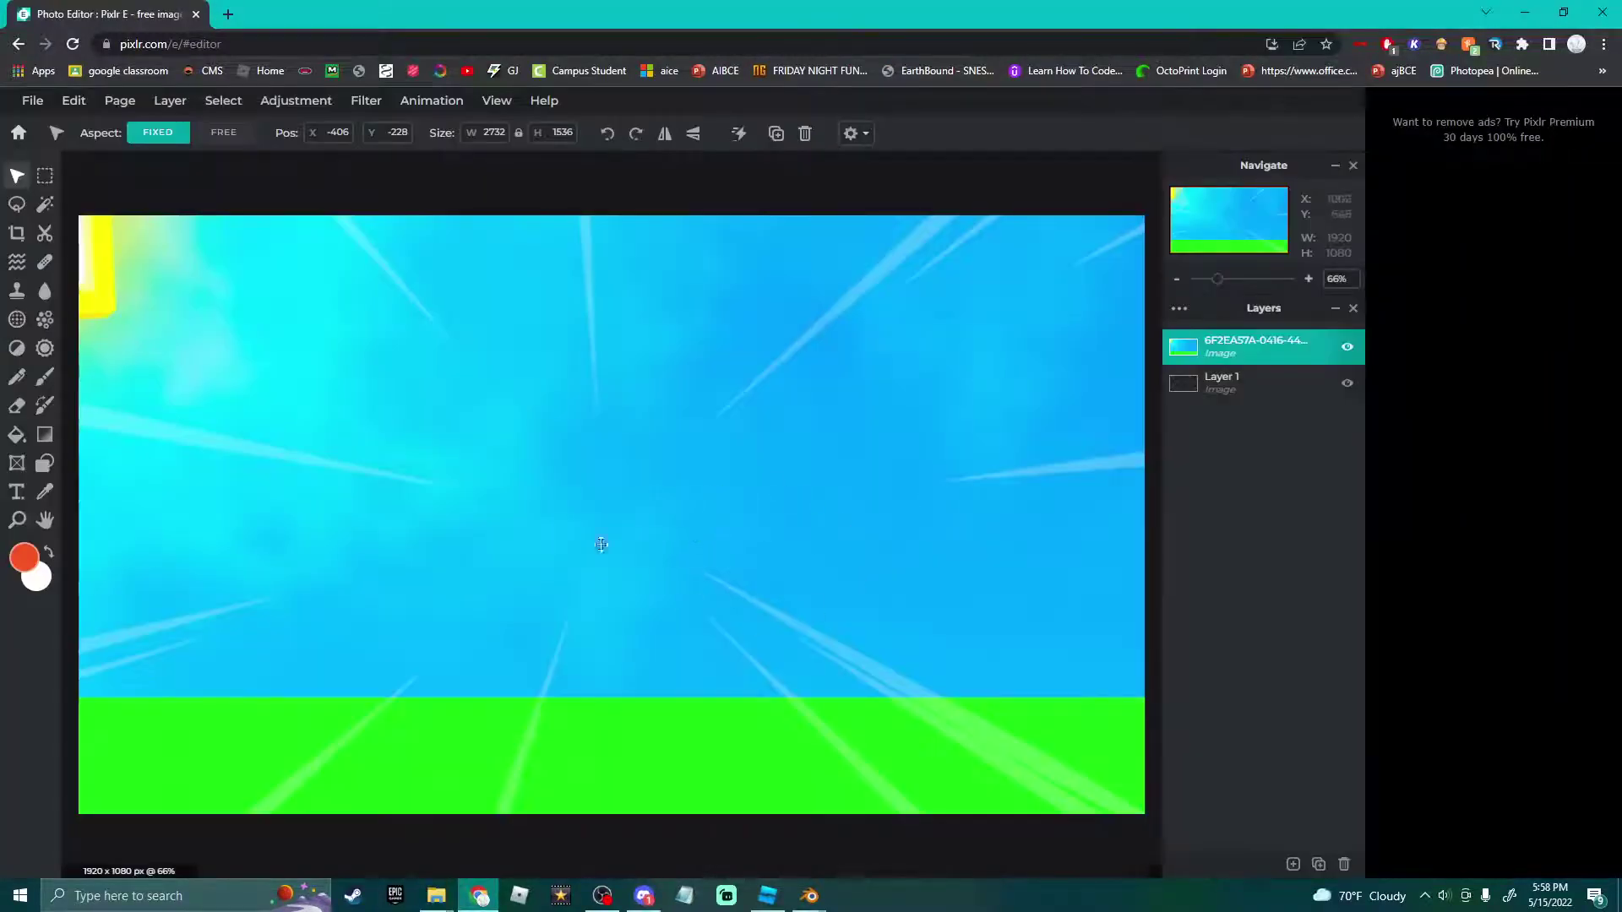
# Scale down and reposition the sky background image so it exactly fills the canvas.
pyautogui.moveTo(171, 267); pyautogui.dragTo(284, 277)
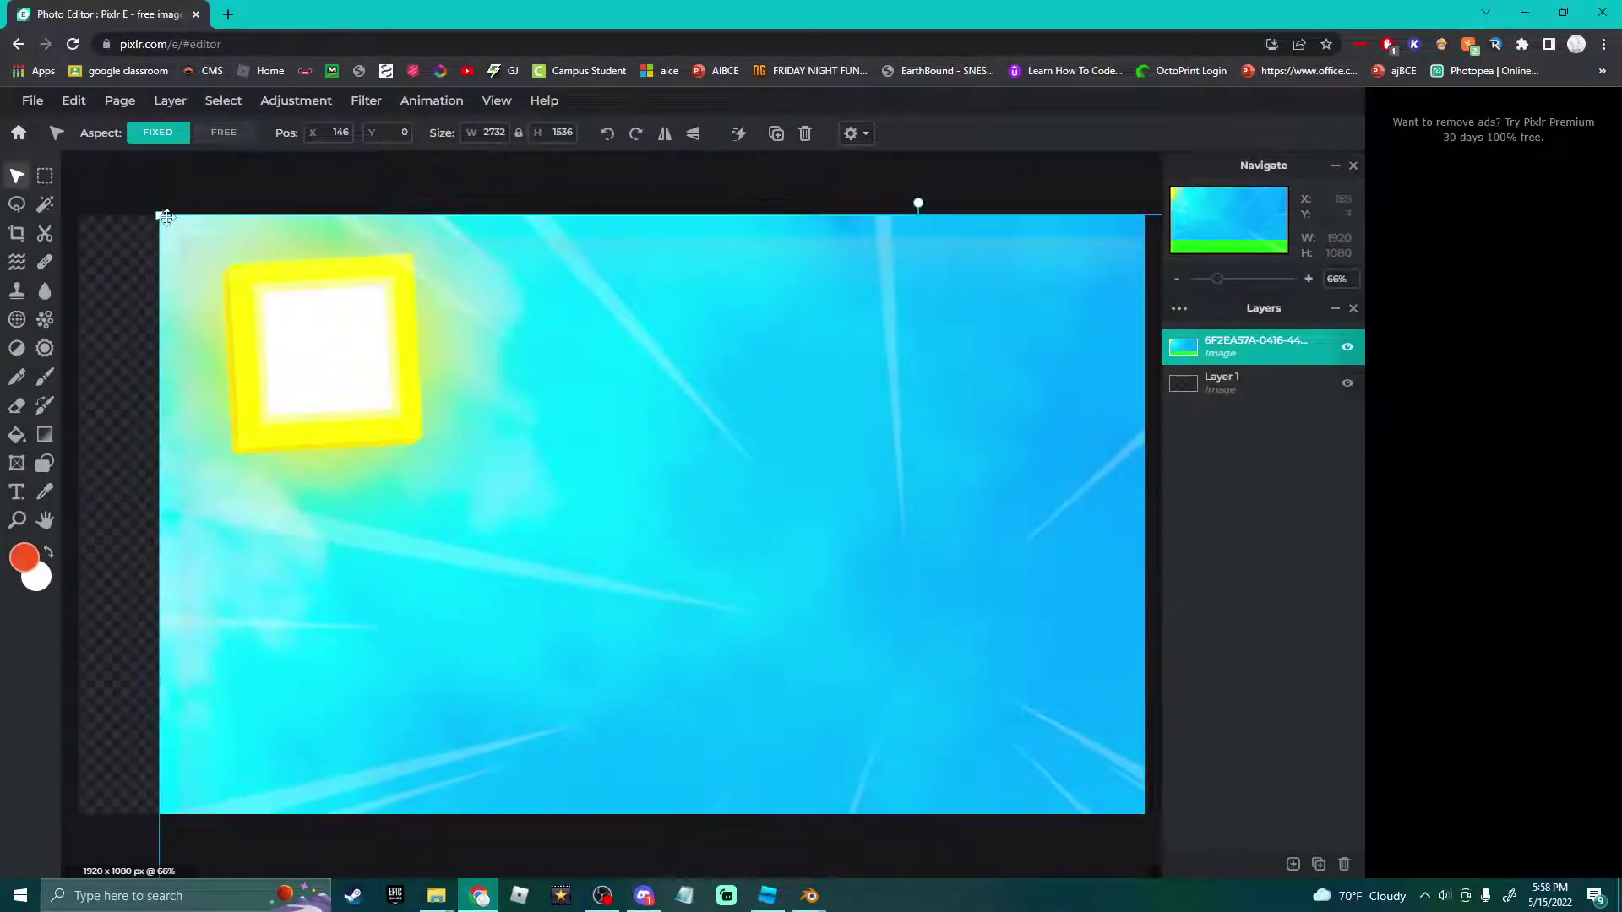
pyautogui.moveTo(160, 216); pyautogui.dragTo(763, 554)
pyautogui.moveTo(950, 670); pyautogui.dragTo(268, 333)
pyautogui.moveTo(991, 727); pyautogui.dragTo(1145, 816)
pyautogui.click(1090, 191)
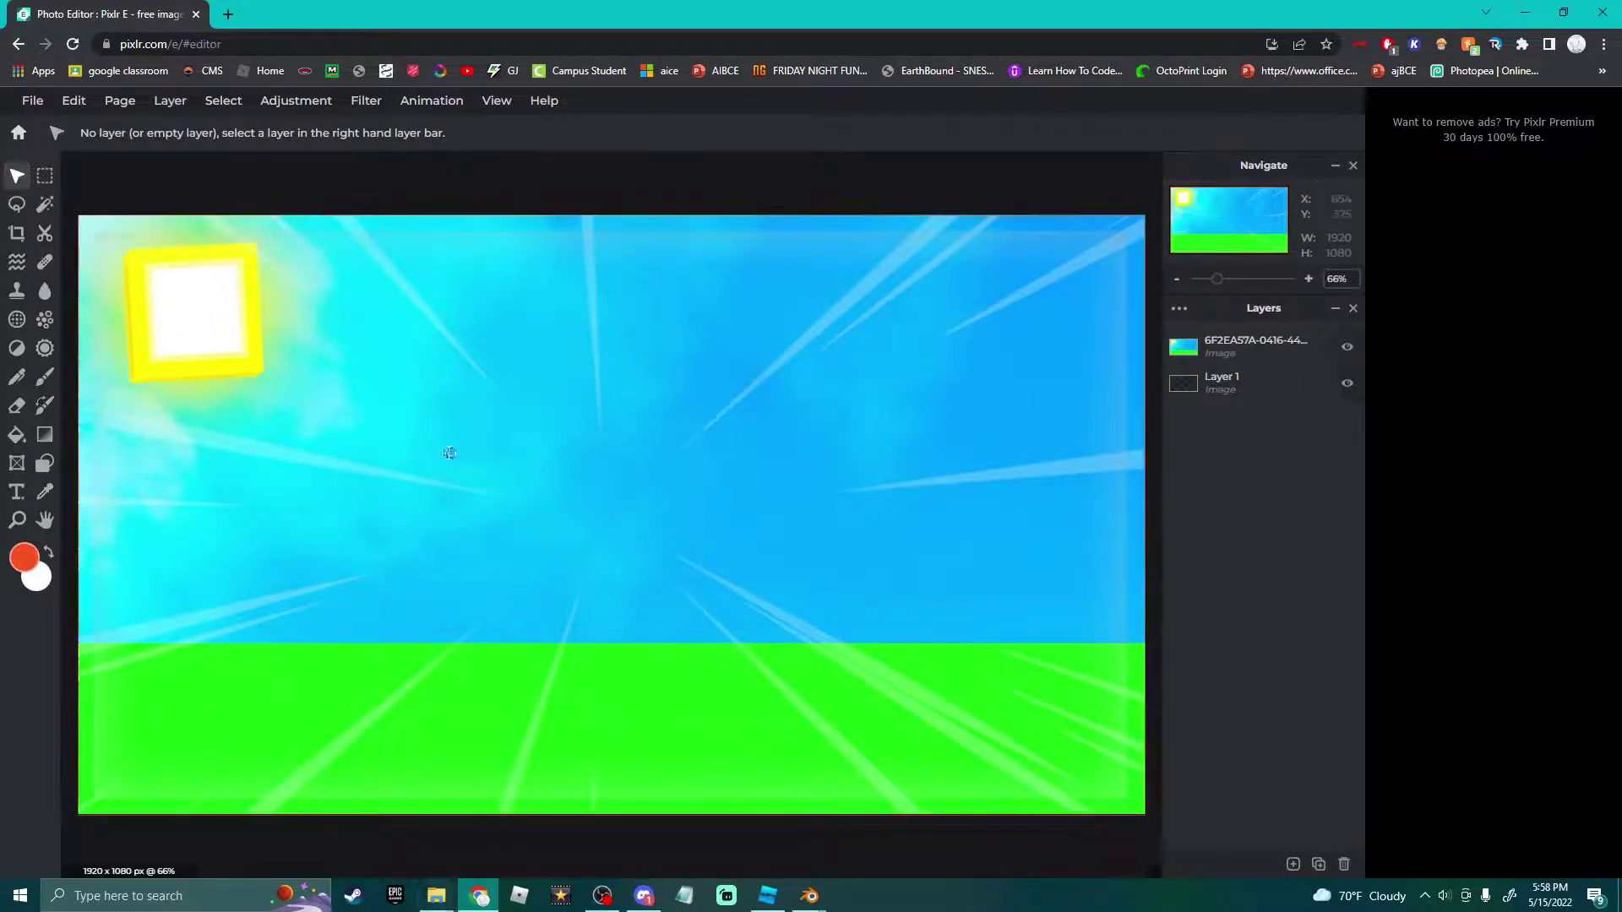
# Try a Roblox screenshot from the Roblox folder as the background, enlarged to about 1989 × 1119 px, and delete its layer.
pyautogui.click(436, 895)
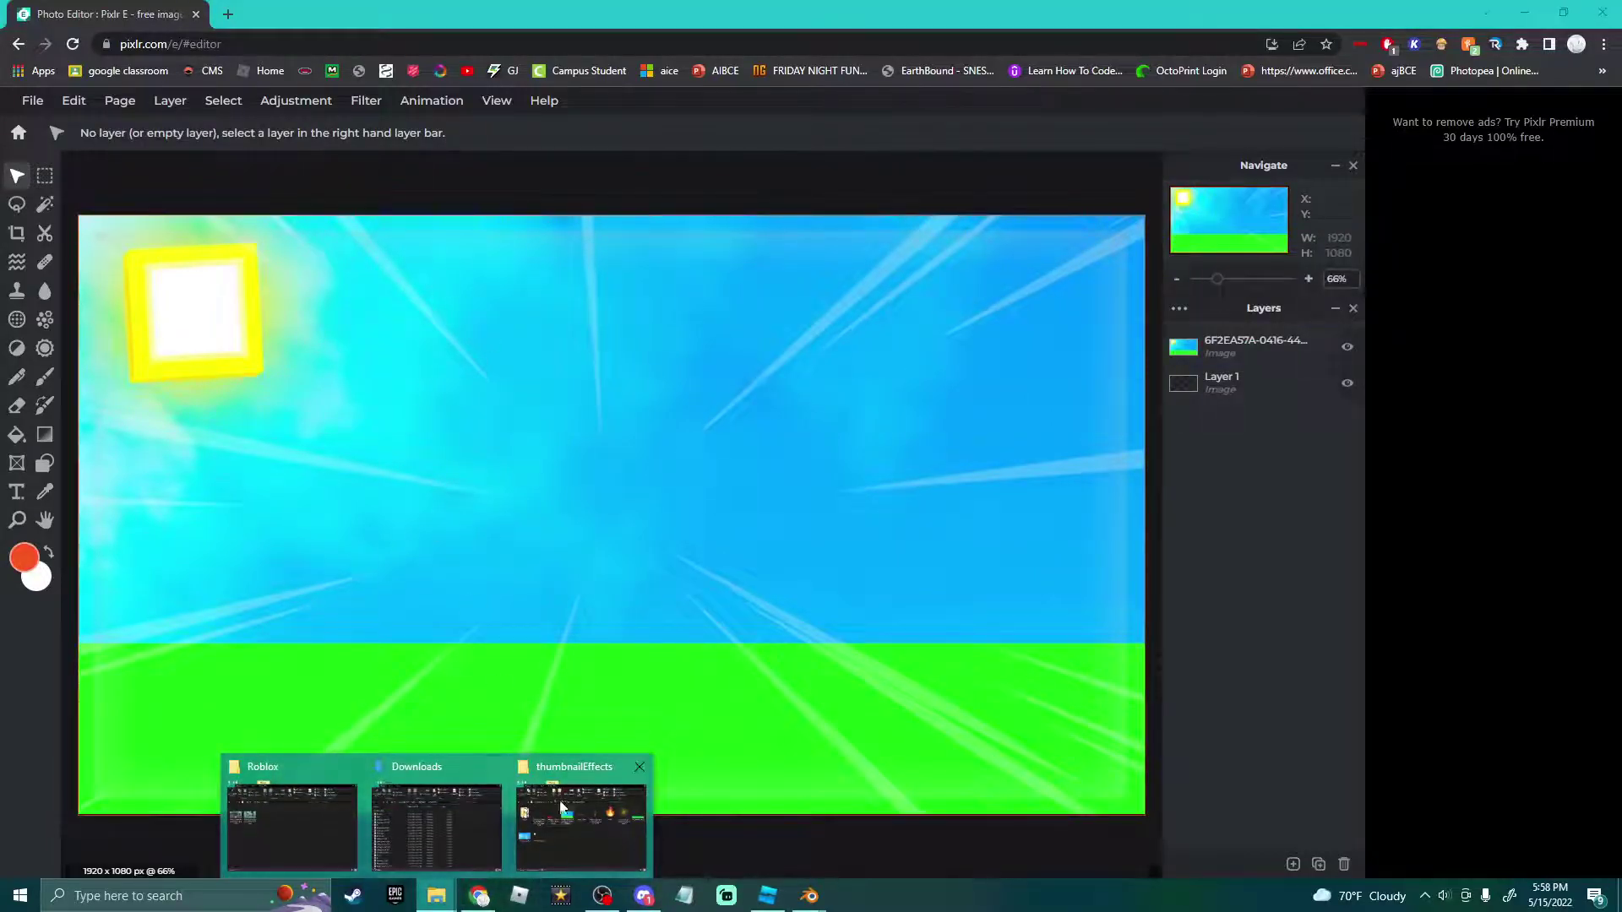
pyautogui.click(312, 825)
pyautogui.moveTo(847, 291); pyautogui.dragTo(570, 429)
pyautogui.click(862, 511)
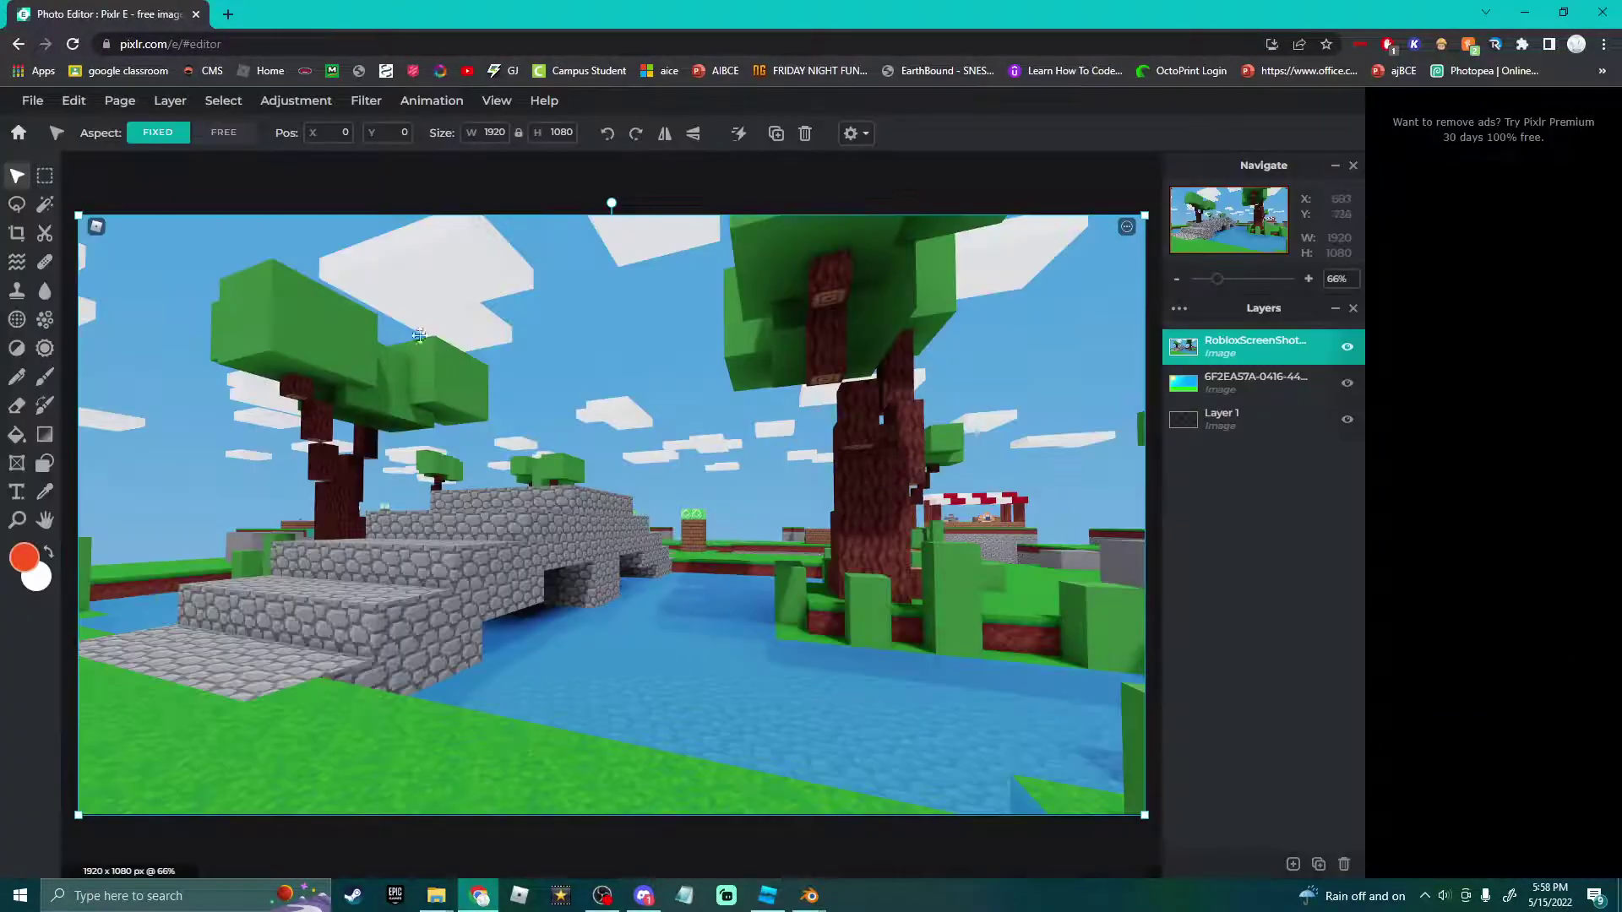
pyautogui.moveTo(78, 213); pyautogui.dragTo(51, 172)
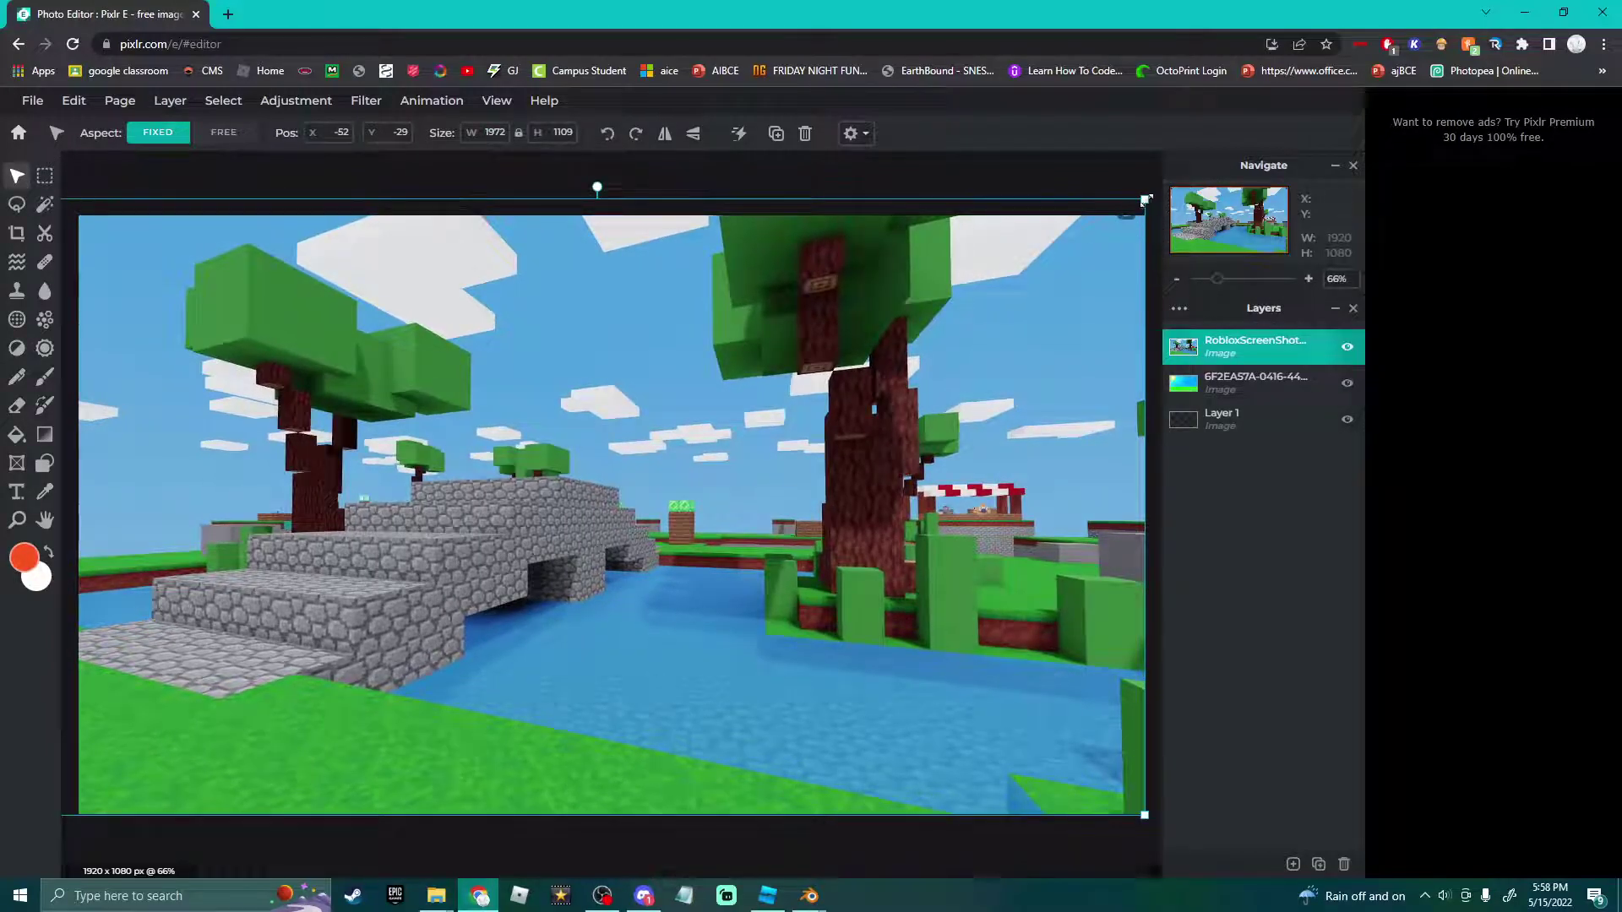
pyautogui.moveTo(1145, 199); pyautogui.dragTo(1155, 191)
pyautogui.click(1017, 179)
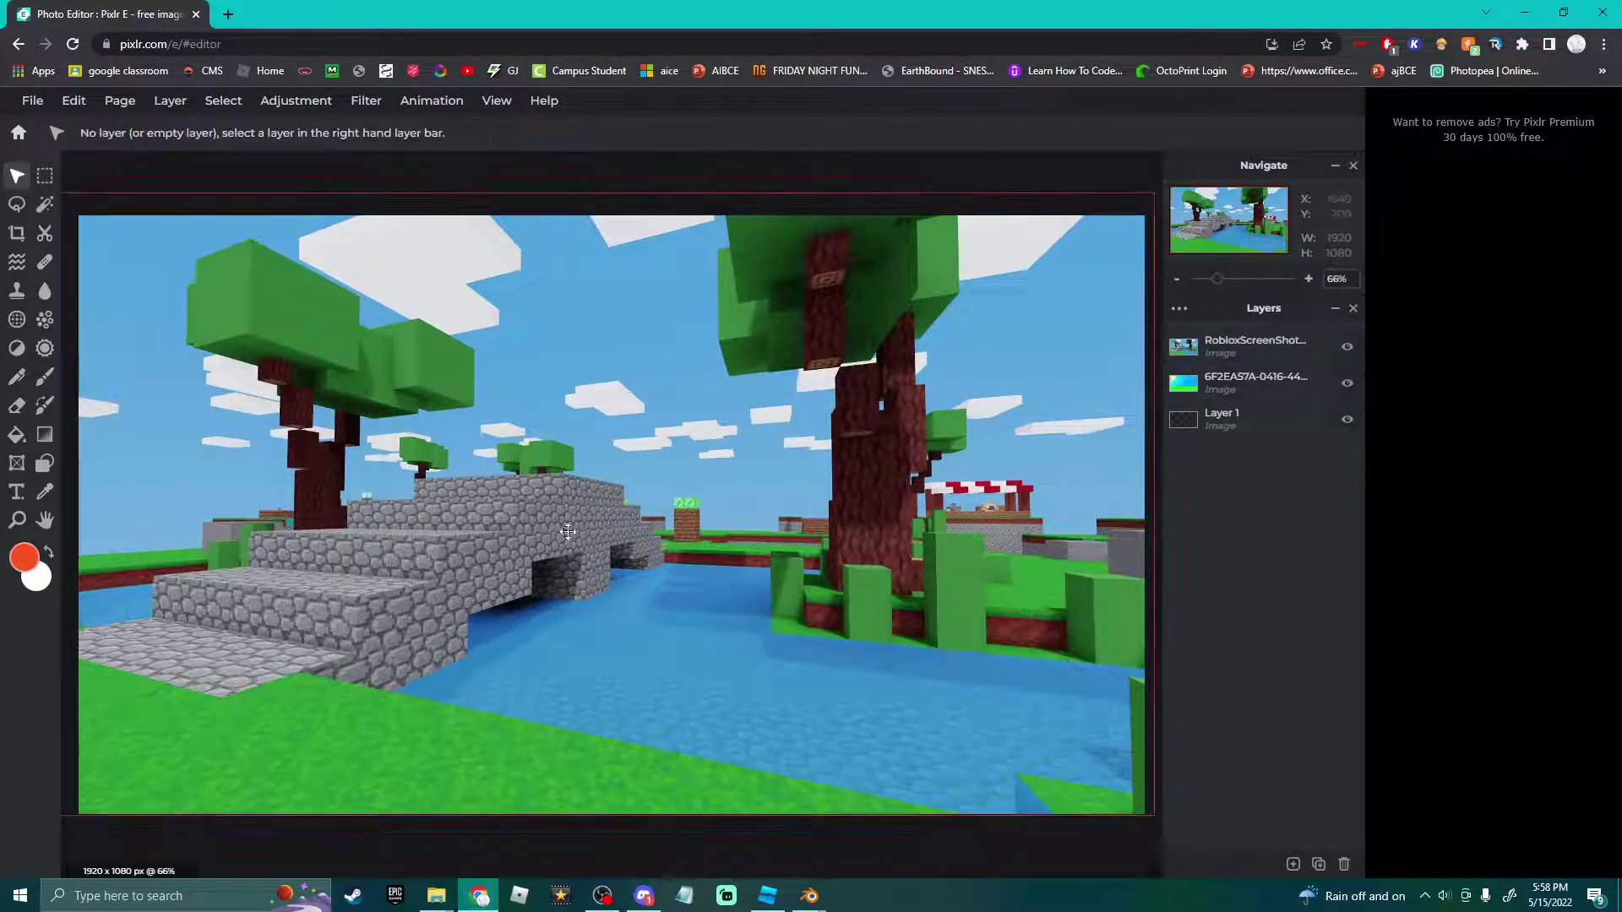
pyautogui.click(888, 459)
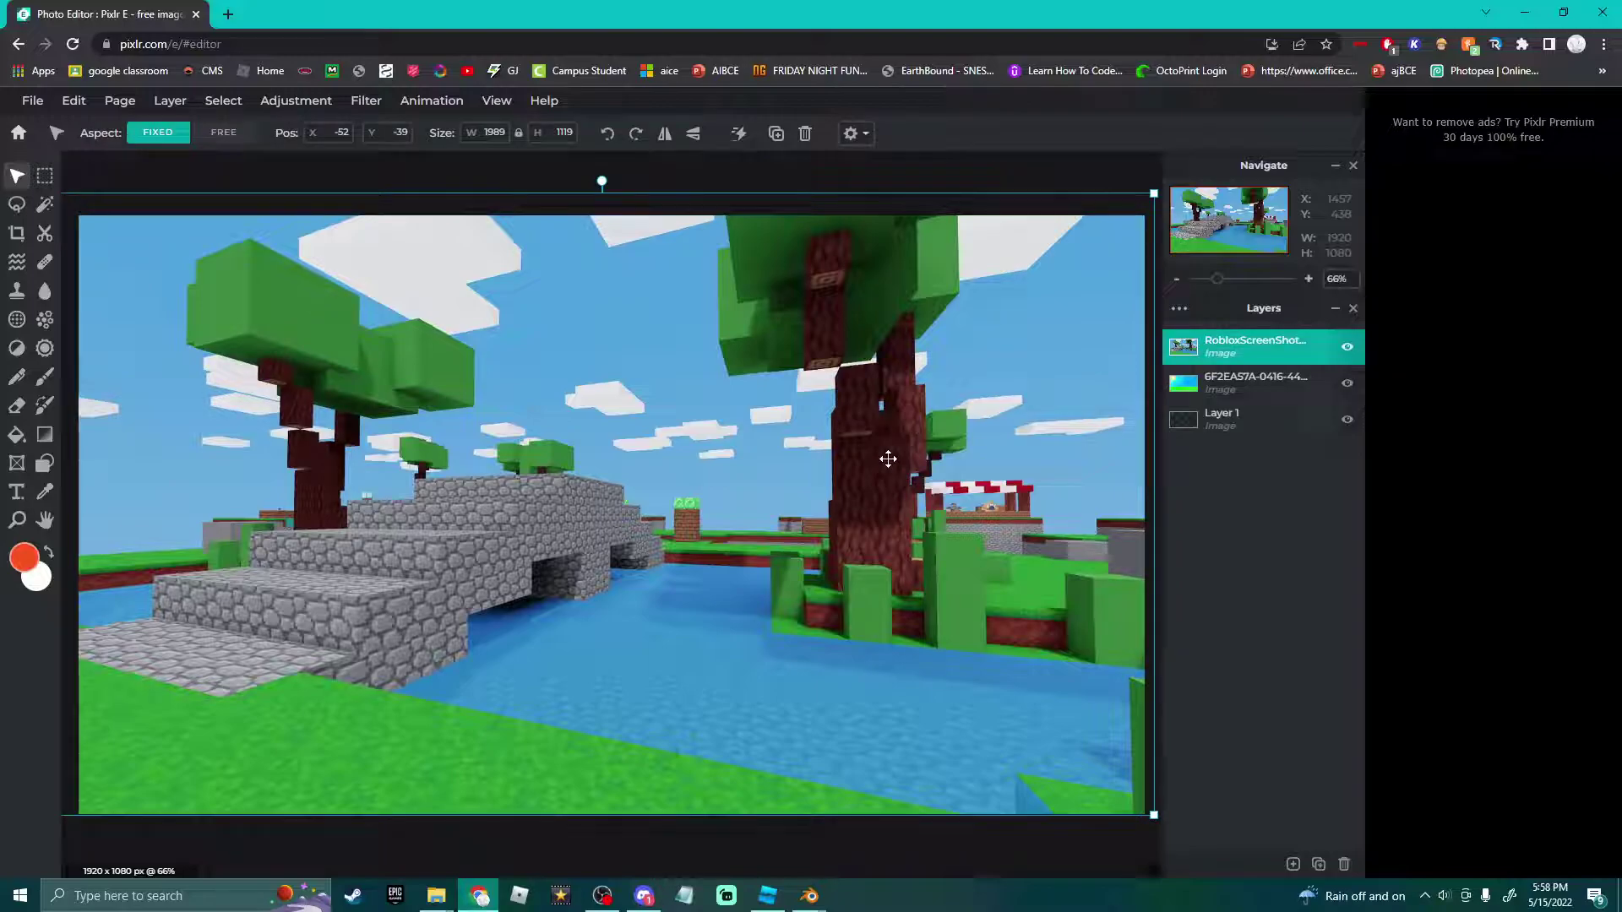
pyautogui.press('Delete')
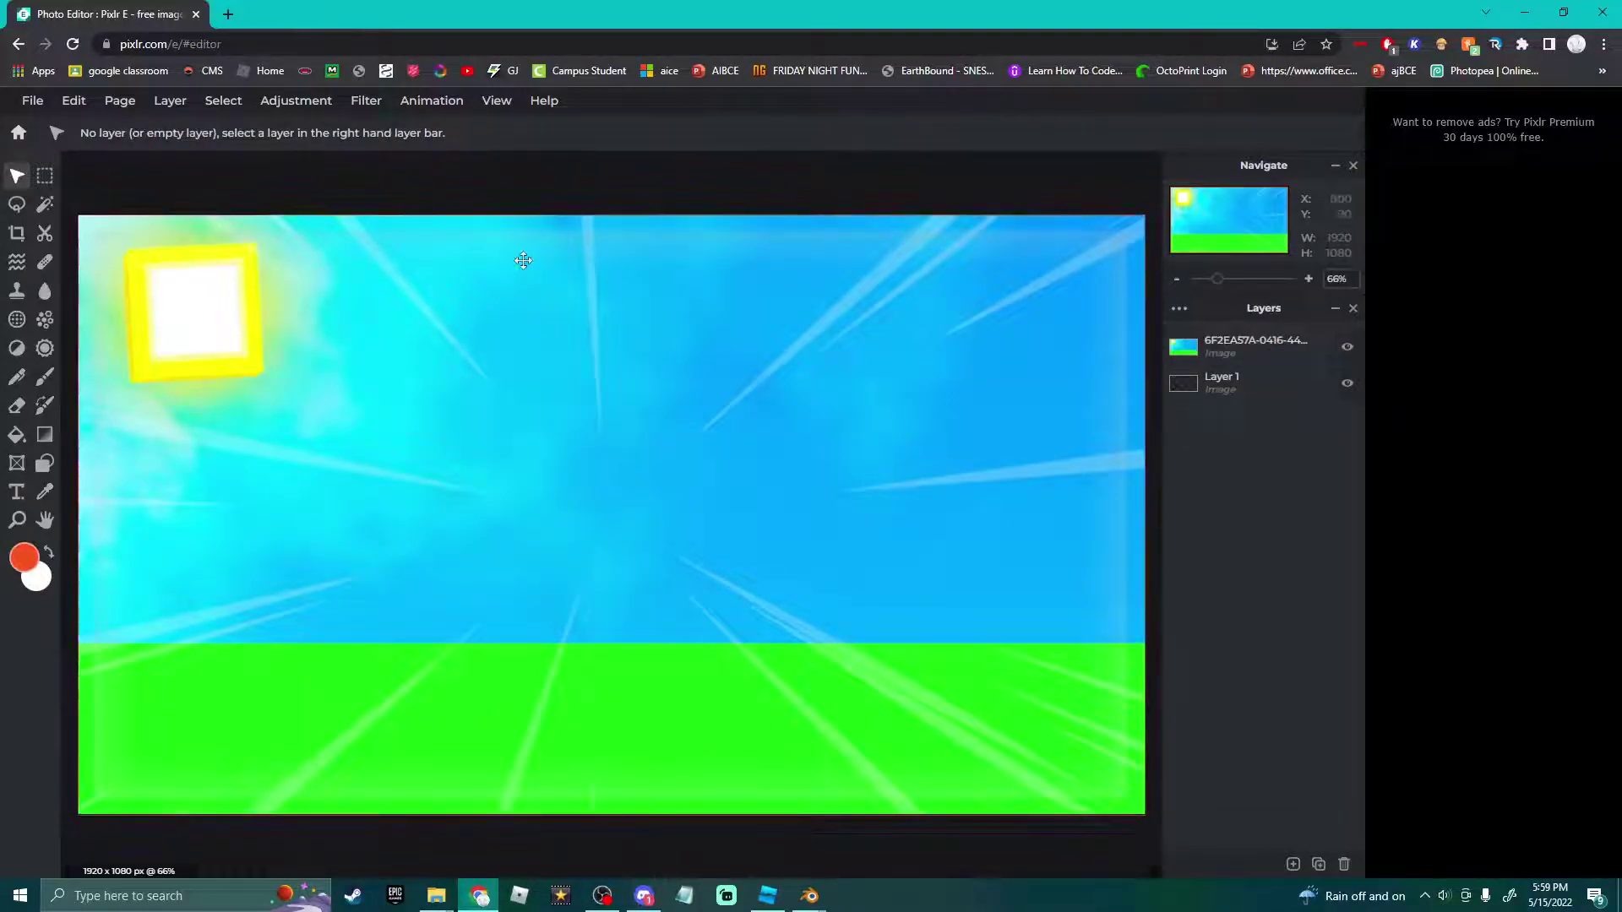
# Add the ttB character render from the Downloads folder to the canvas.
pyautogui.moveTo(438, 903)
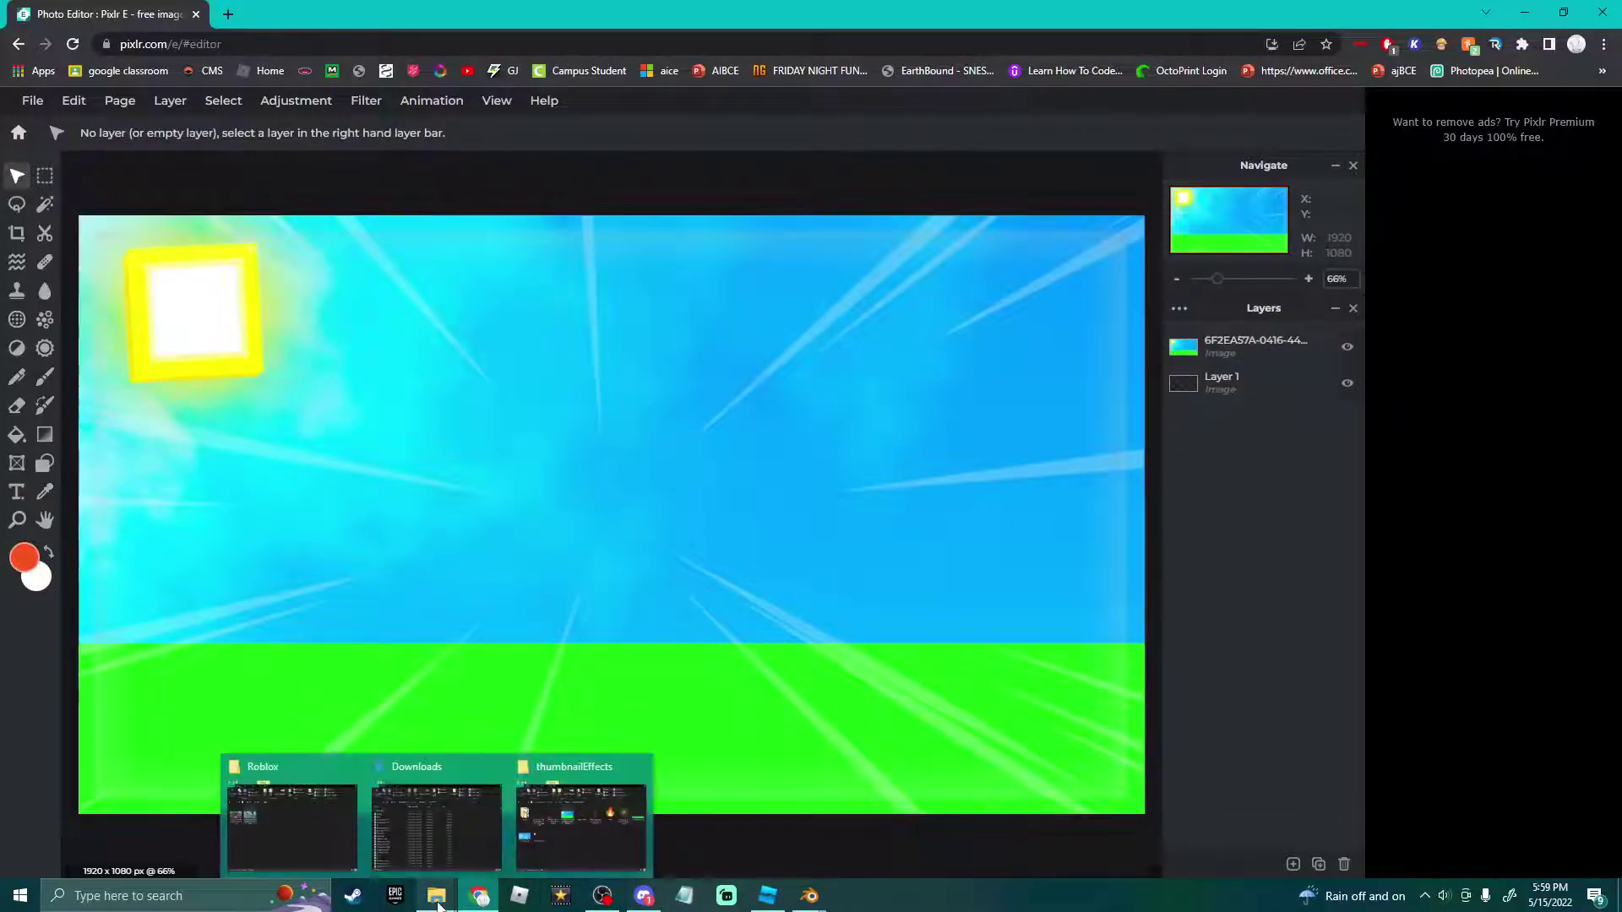
pyautogui.click(437, 841)
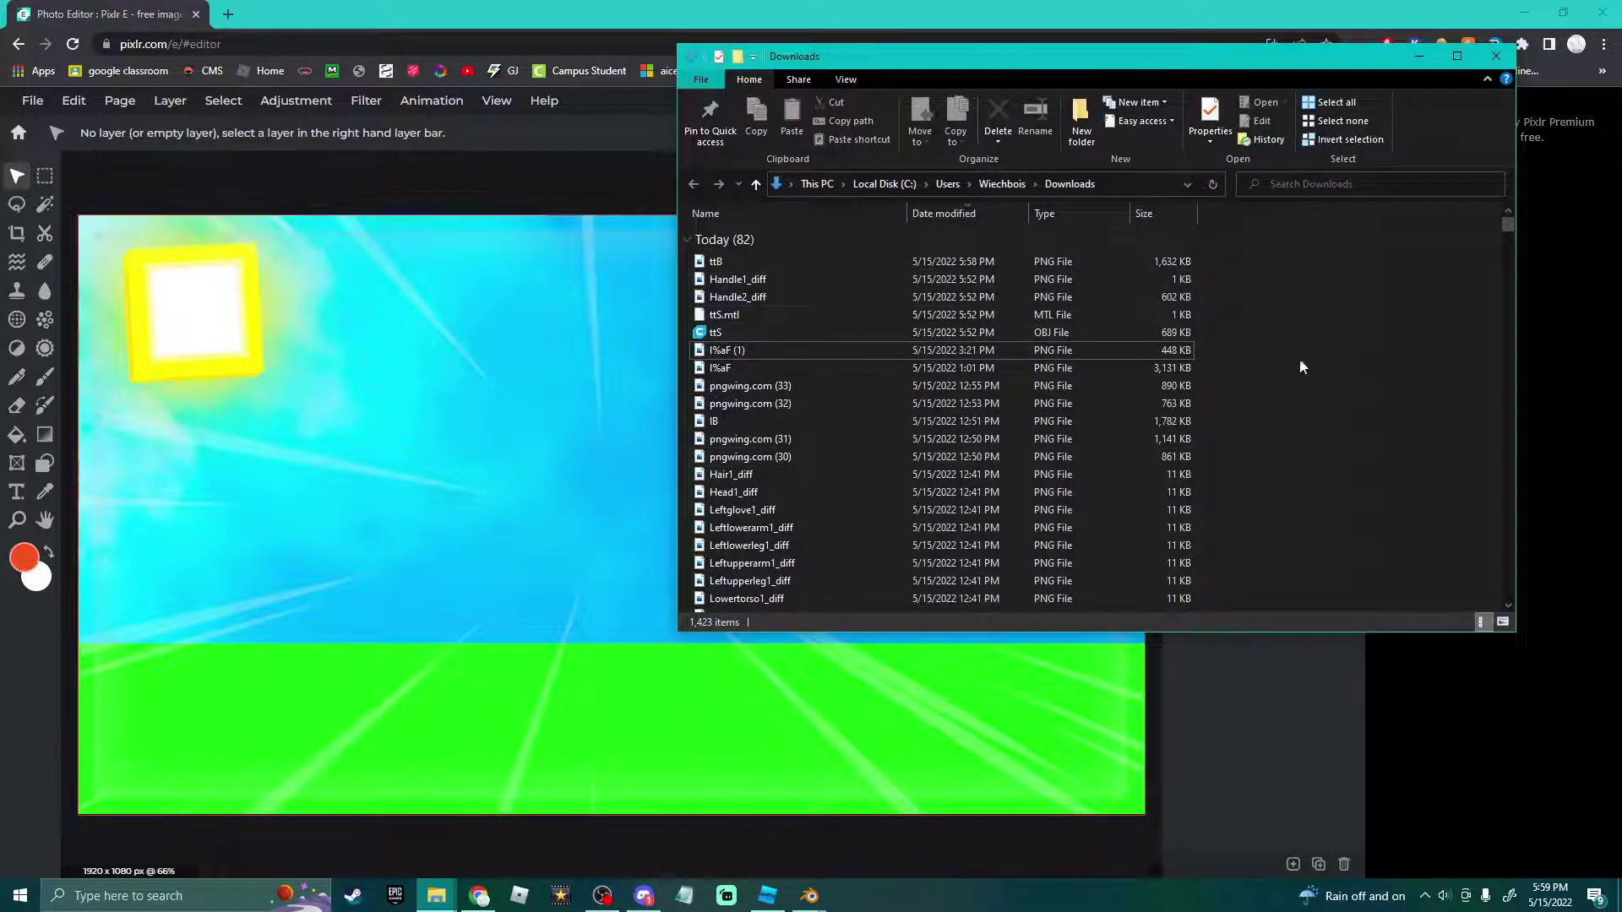
pyautogui.click(736, 263)
pyautogui.moveTo(739, 264); pyautogui.dragTo(456, 429)
pyautogui.click(887, 507)
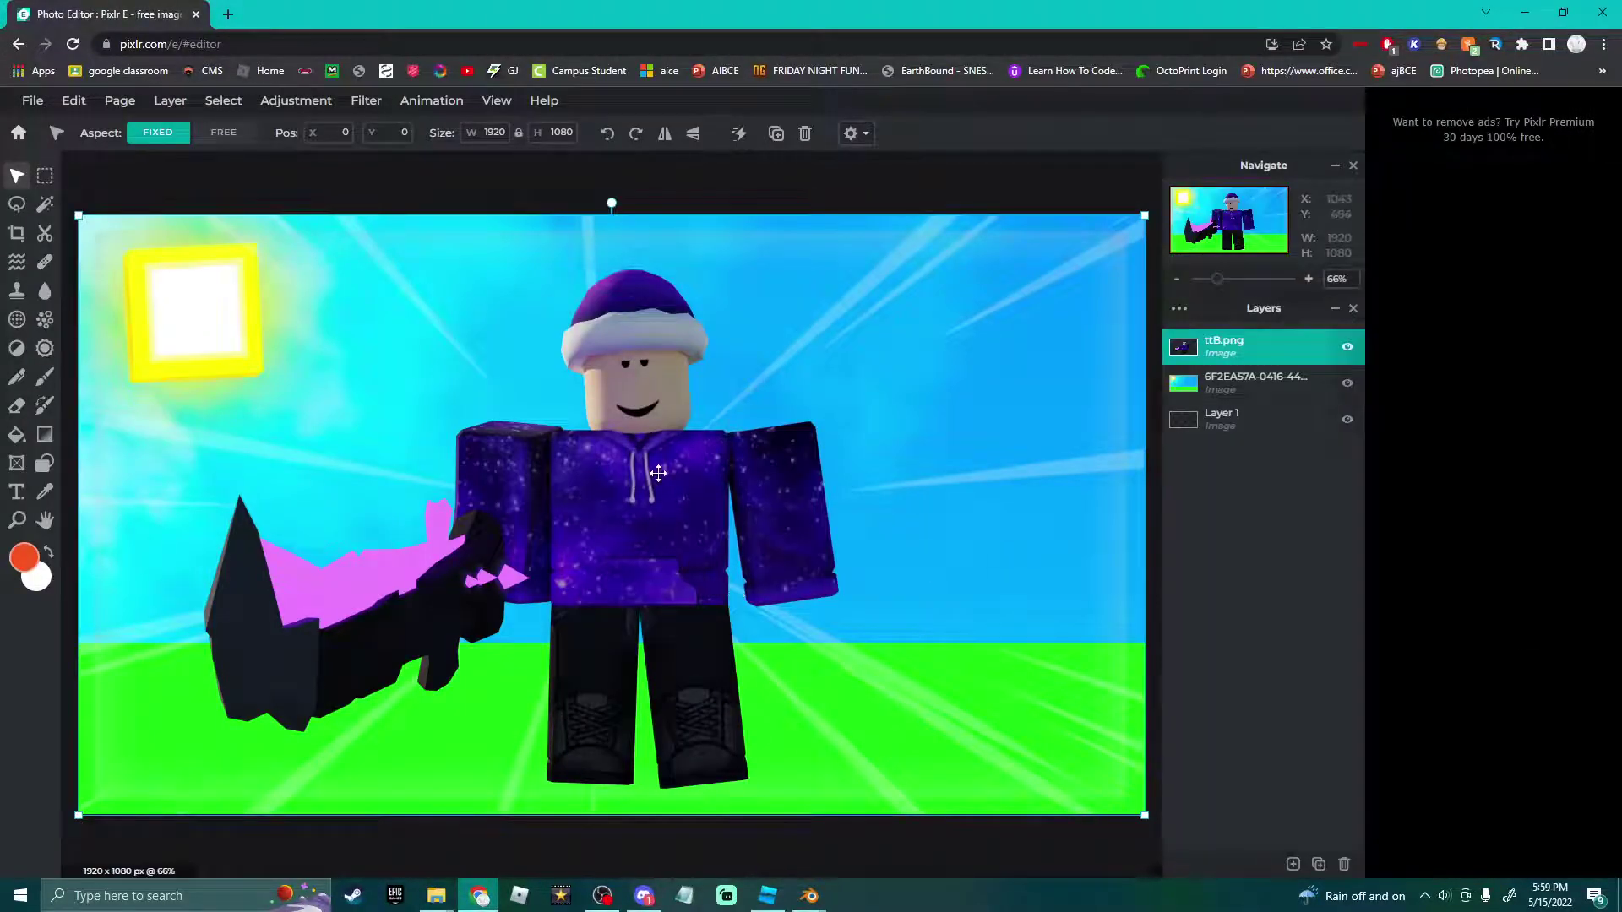
# Scale down the character render proportionally and move it to the right of the canvas centre, with the feet on the green ground.
pyautogui.moveTo(74, 215); pyautogui.dragTo(244, 309)
pyautogui.moveTo(614, 566); pyautogui.dragTo(716, 515)
pyautogui.click(111, 184)
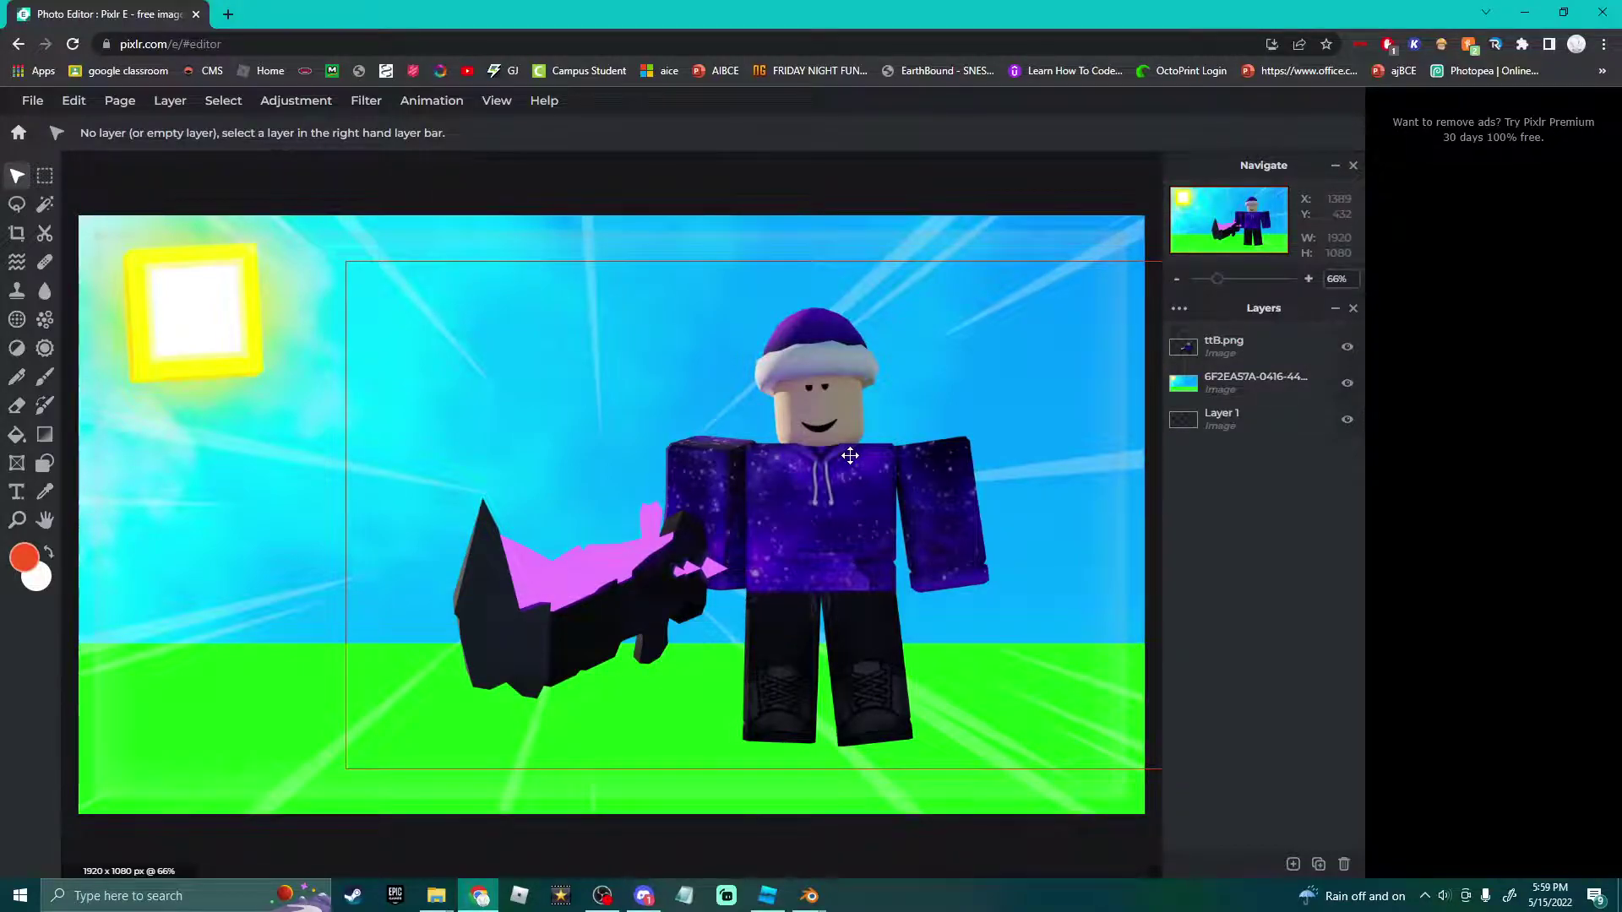
# Add an empty layer and draw a filled ellipse about 483 × 231 px over the character's feet.
pyautogui.click(46, 465)
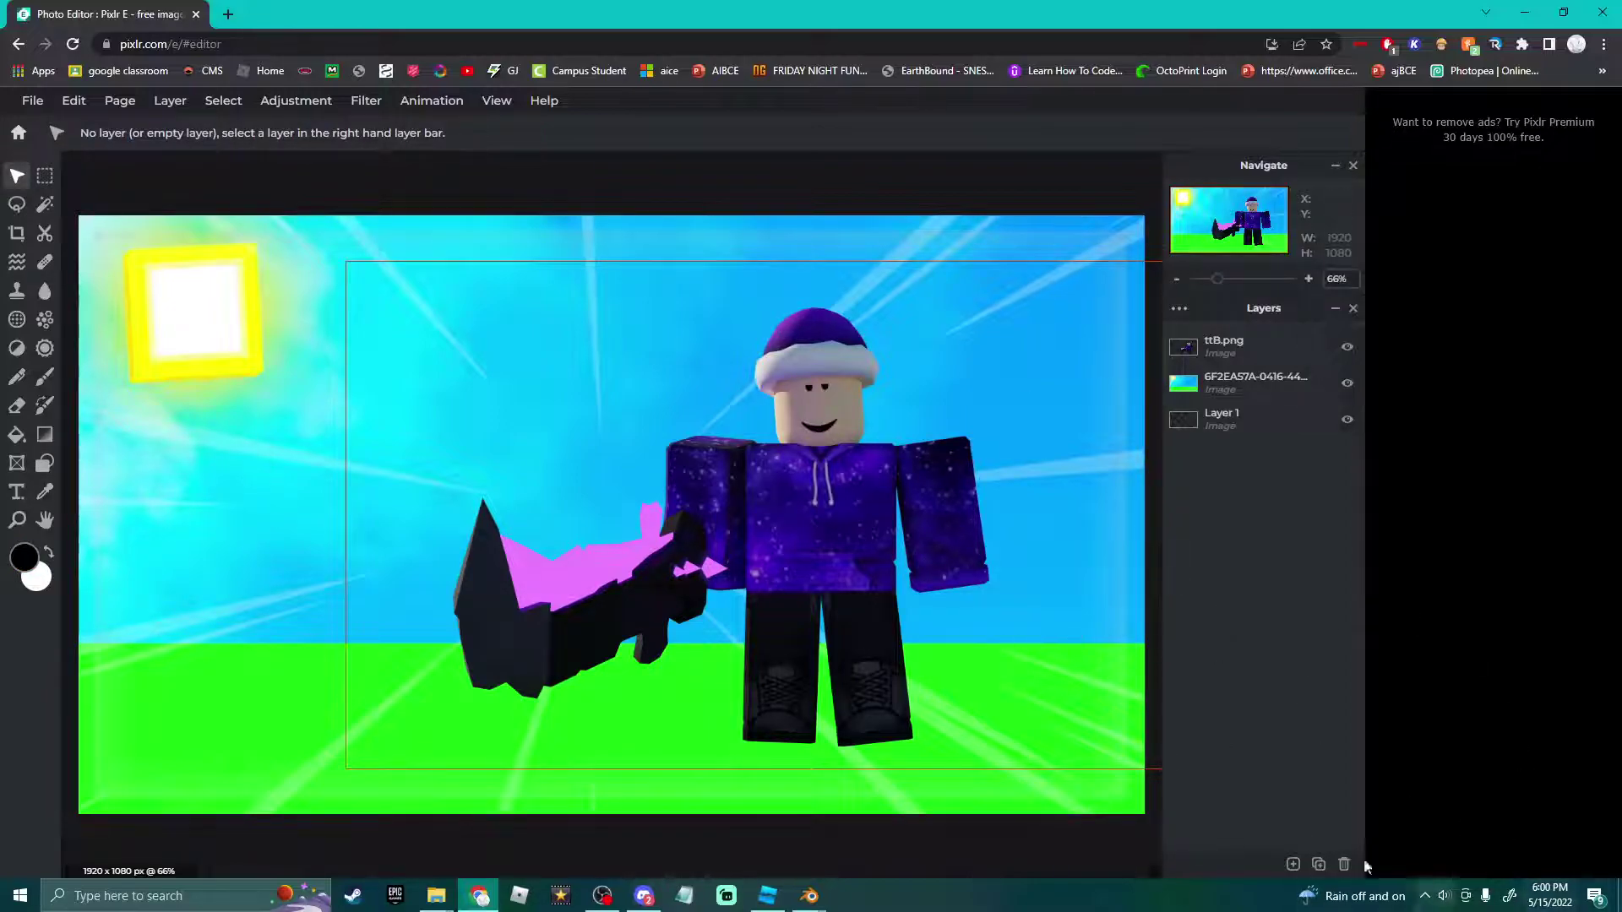
pyautogui.click(1292, 864)
pyautogui.click(1263, 839)
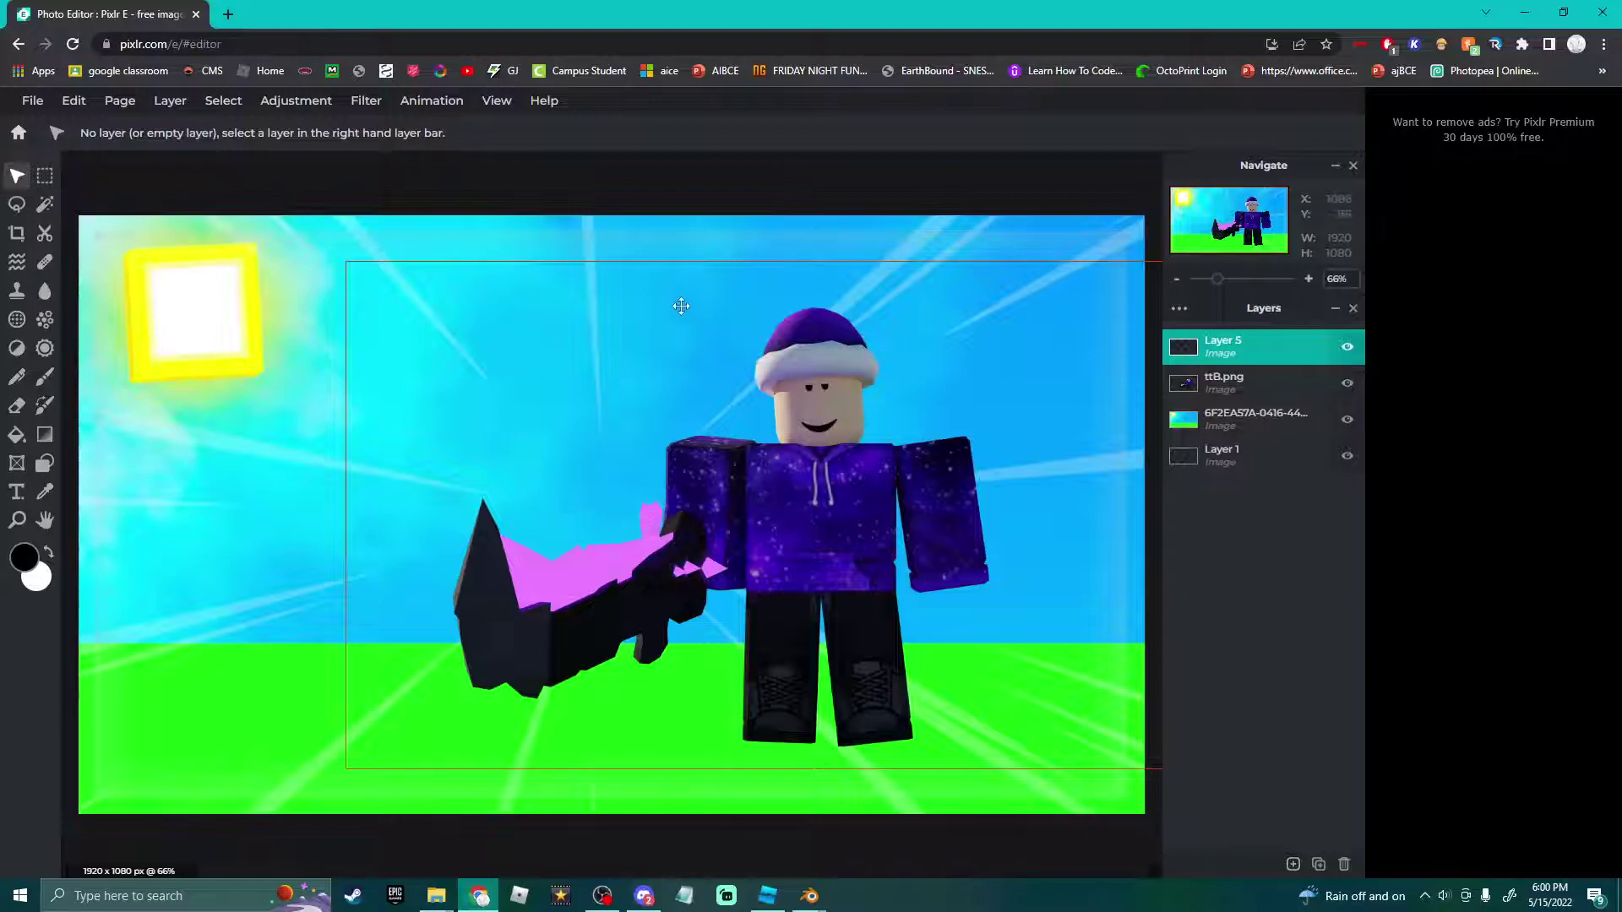
pyautogui.click(45, 463)
pyautogui.moveTo(693, 787); pyautogui.dragTo(957, 664)
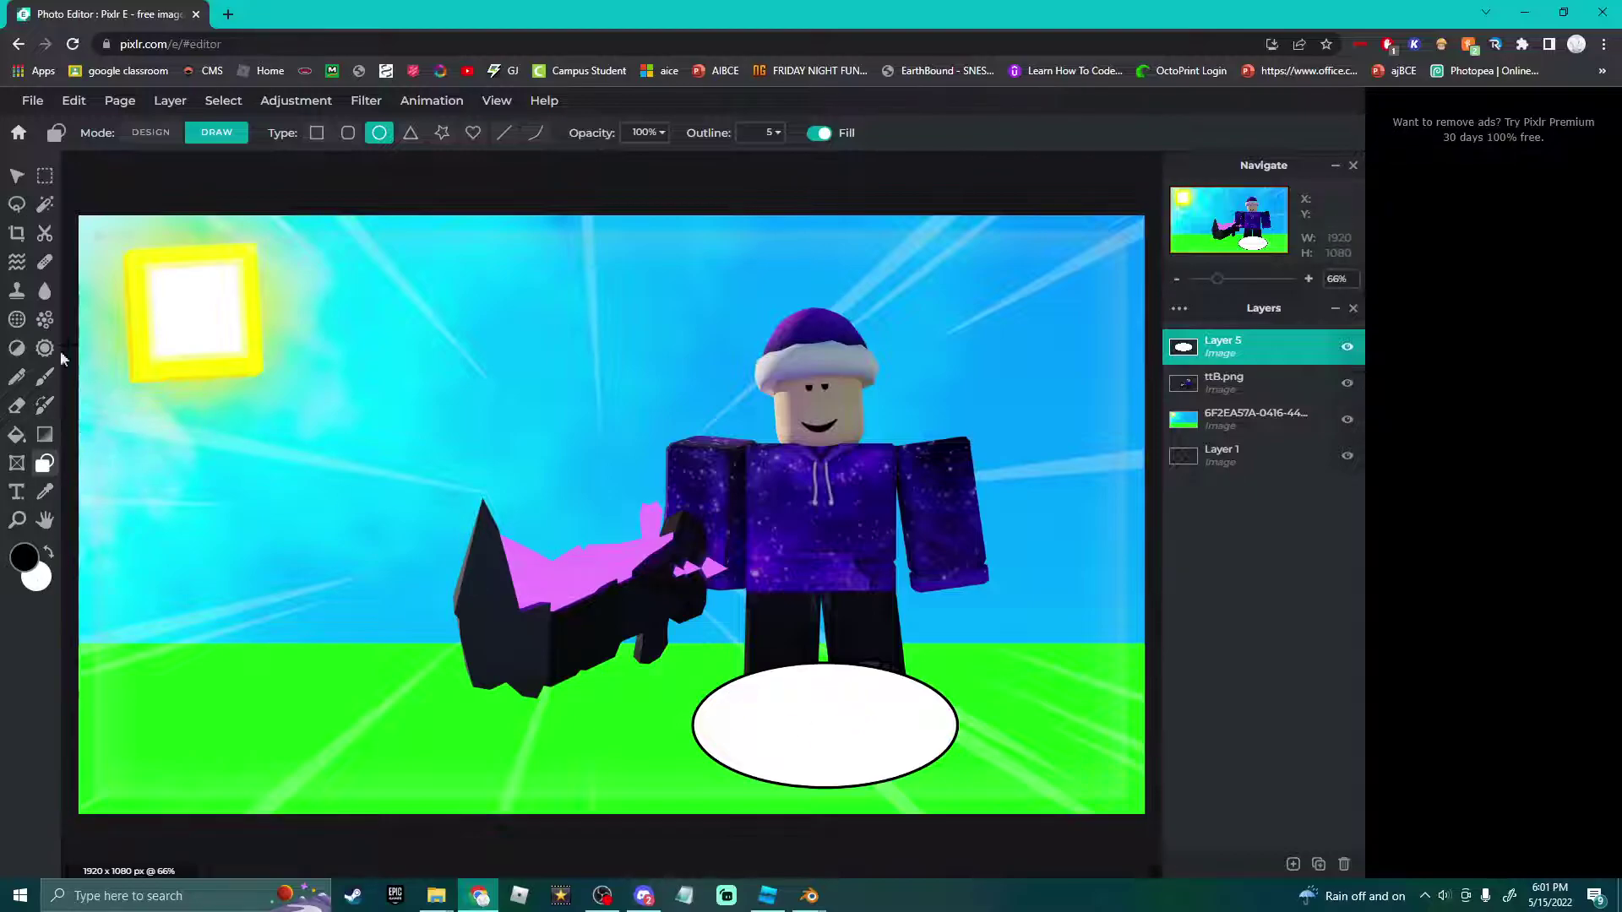
# Recolor the whole ellipse black with a 530 px color replacement brush.
pyautogui.click(47, 408)
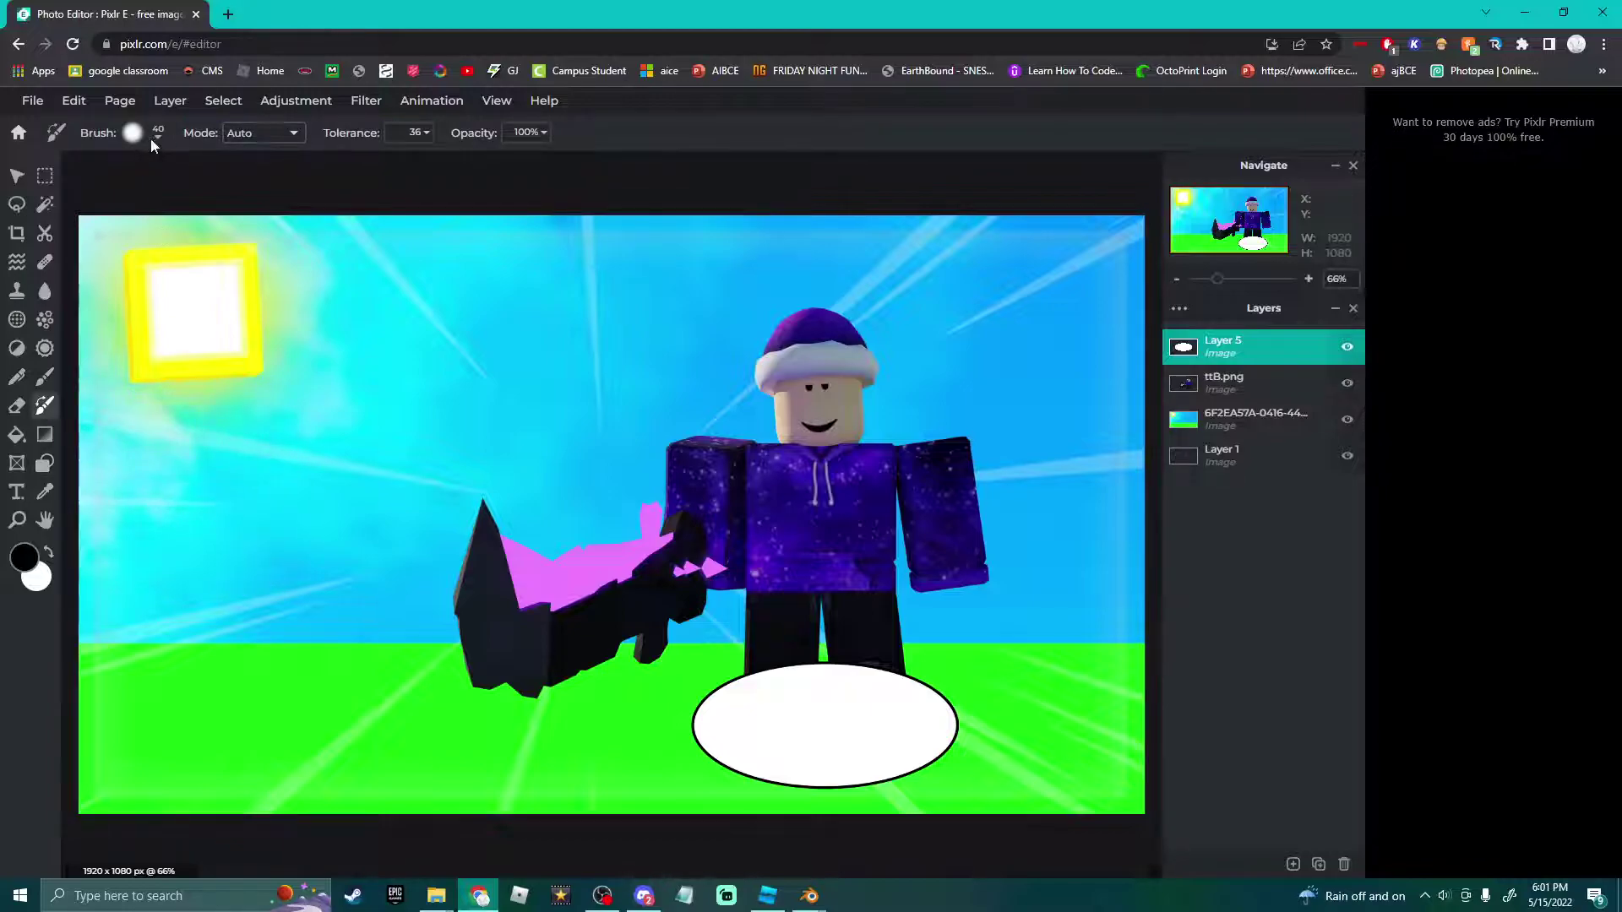
pyautogui.click(156, 137)
pyautogui.moveTo(162, 194); pyautogui.dragTo(245, 205)
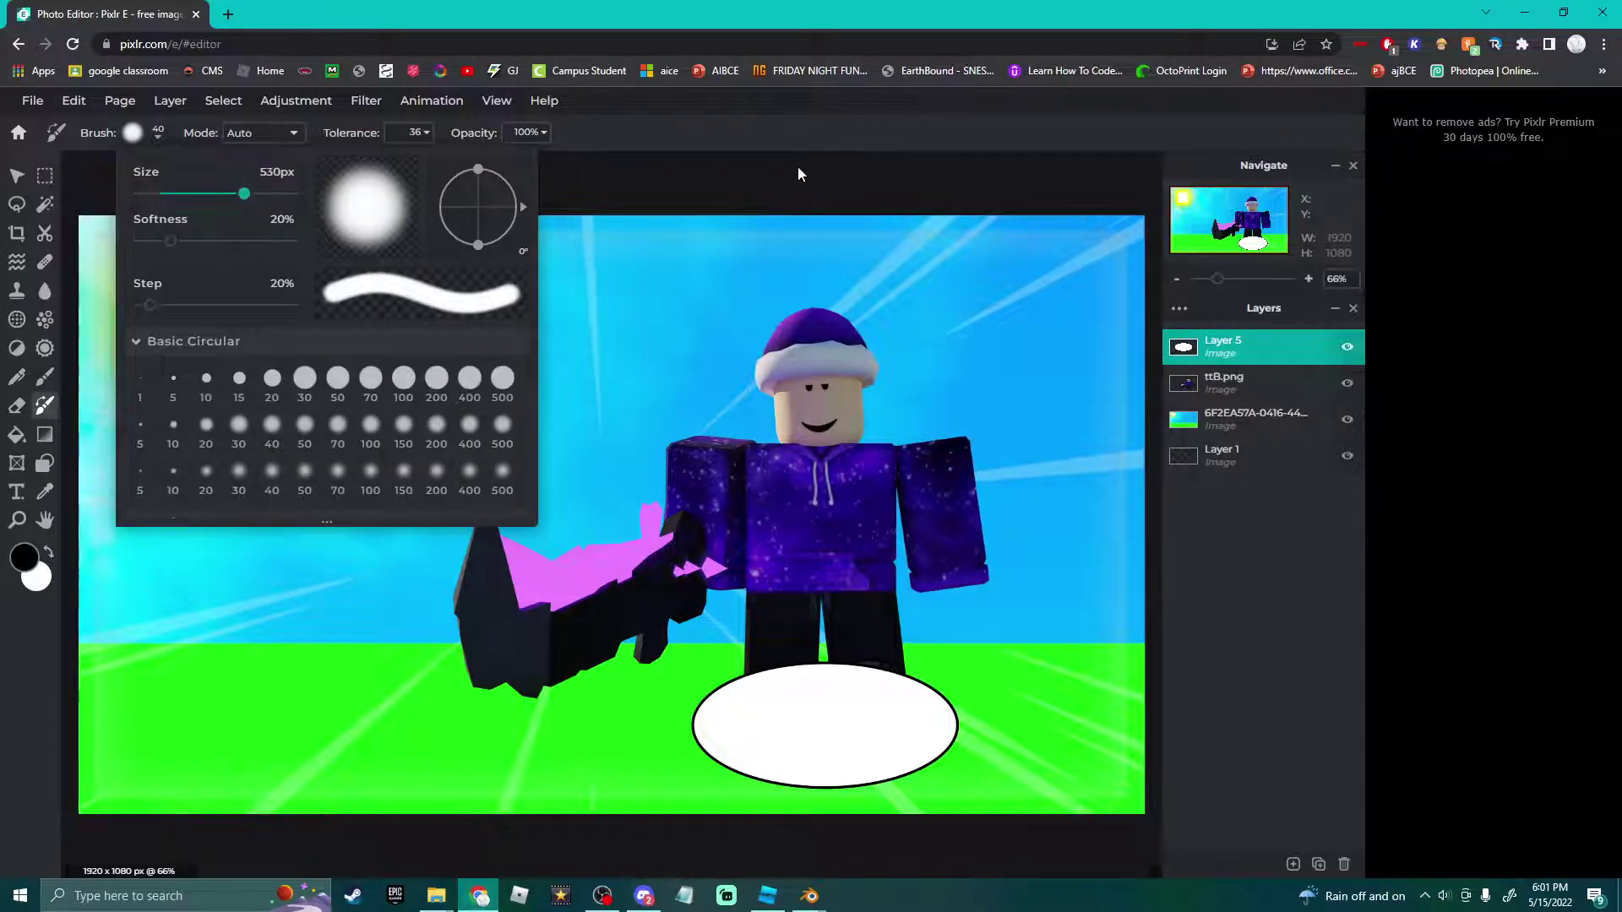
pyautogui.moveTo(659, 718)
pyautogui.mouseDown()
pyautogui.moveTo(921, 718)
pyautogui.moveTo(832, 727)
pyautogui.mouseUp()
# Nudge the black ellipse slightly down and place its layer directly beneath the character layer.
pyautogui.click(16, 176)
pyautogui.moveTo(1242, 346)
pyautogui.mouseDown()
pyautogui.moveTo(1242, 391)
pyautogui.moveTo(1230, 343)
pyautogui.mouseUp()
pyautogui.moveTo(861, 688); pyautogui.dragTo(863, 706)
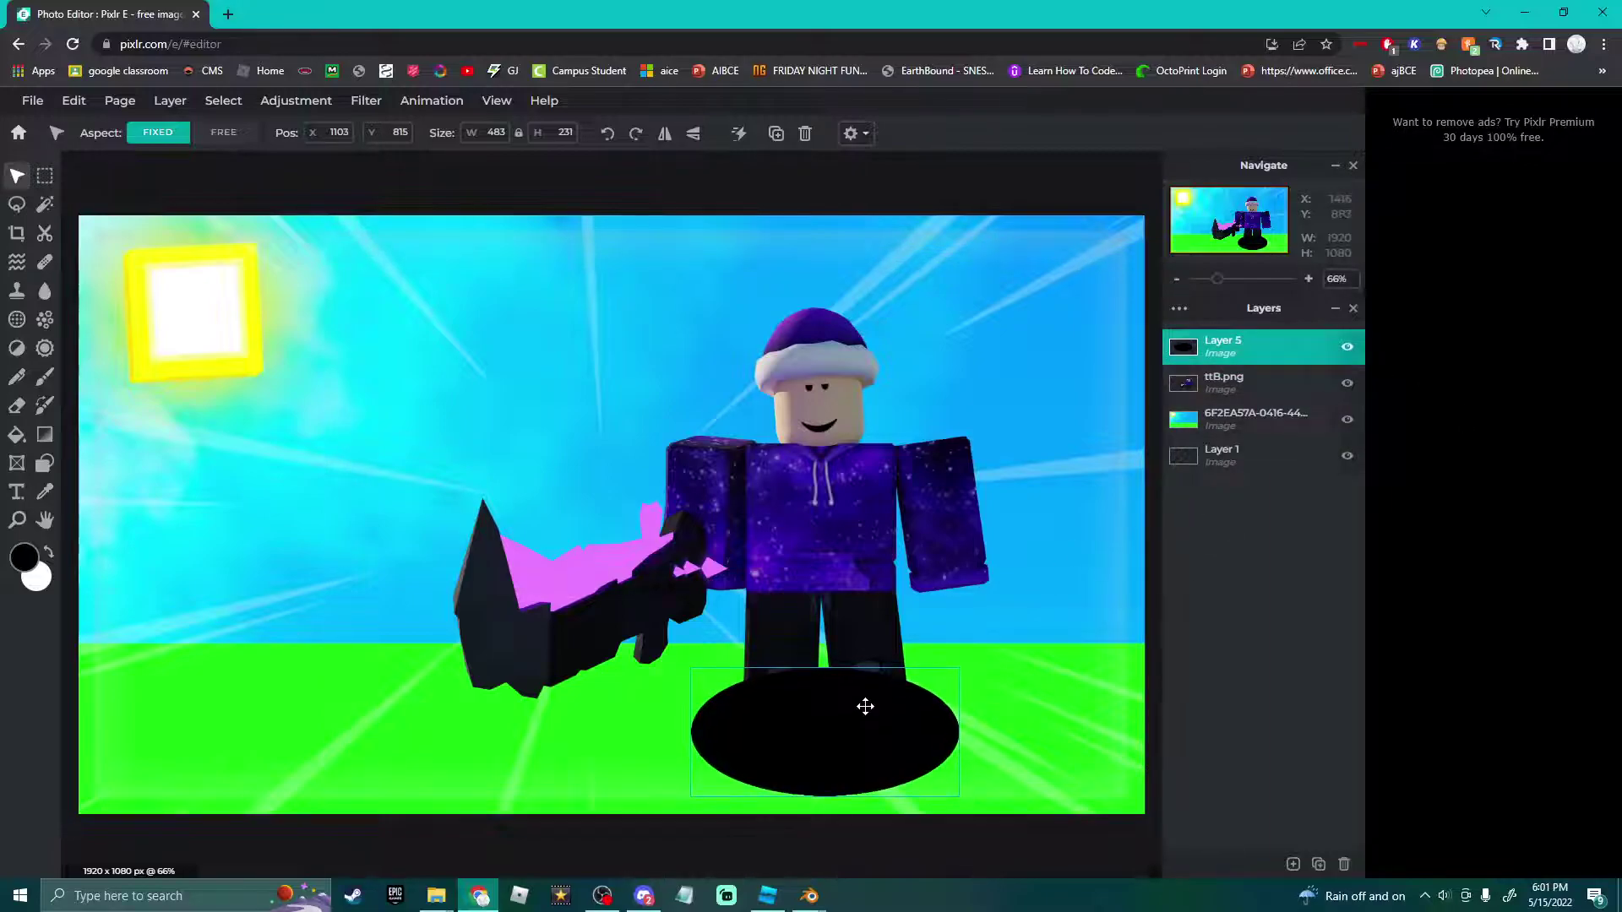
pyautogui.moveTo(1233, 347); pyautogui.dragTo(1236, 384)
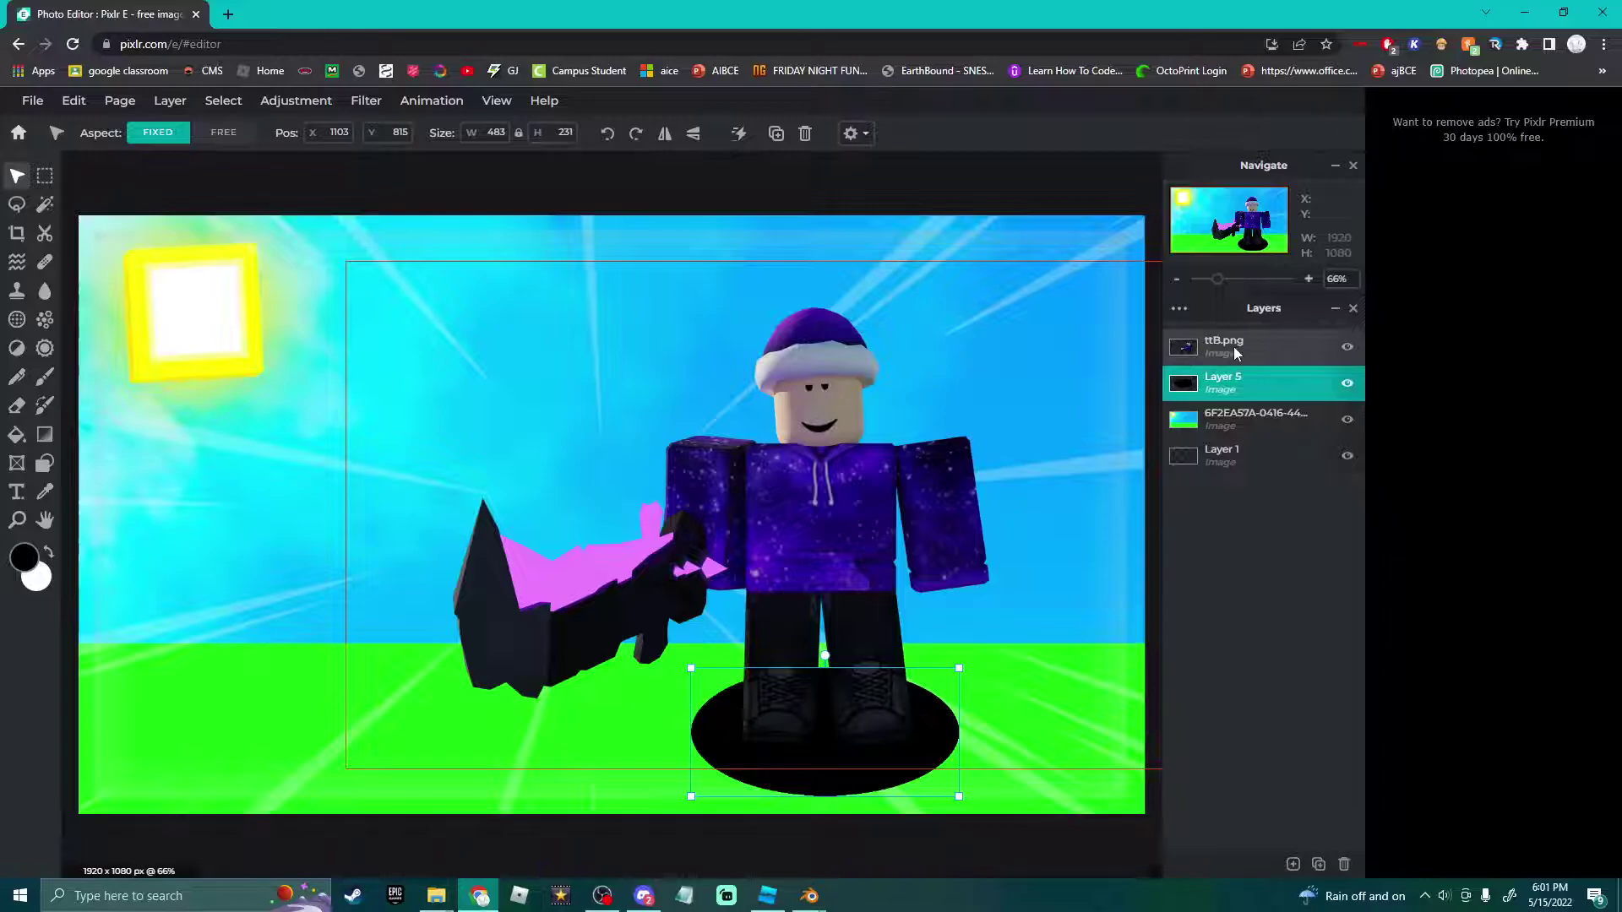
# Set the opacity of the ellipse layer to 75 to make it a translucent ground shadow.
pyautogui.doubleClick(1236, 384)
pyautogui.moveTo(1163, 521); pyautogui.dragTo(1119, 532)
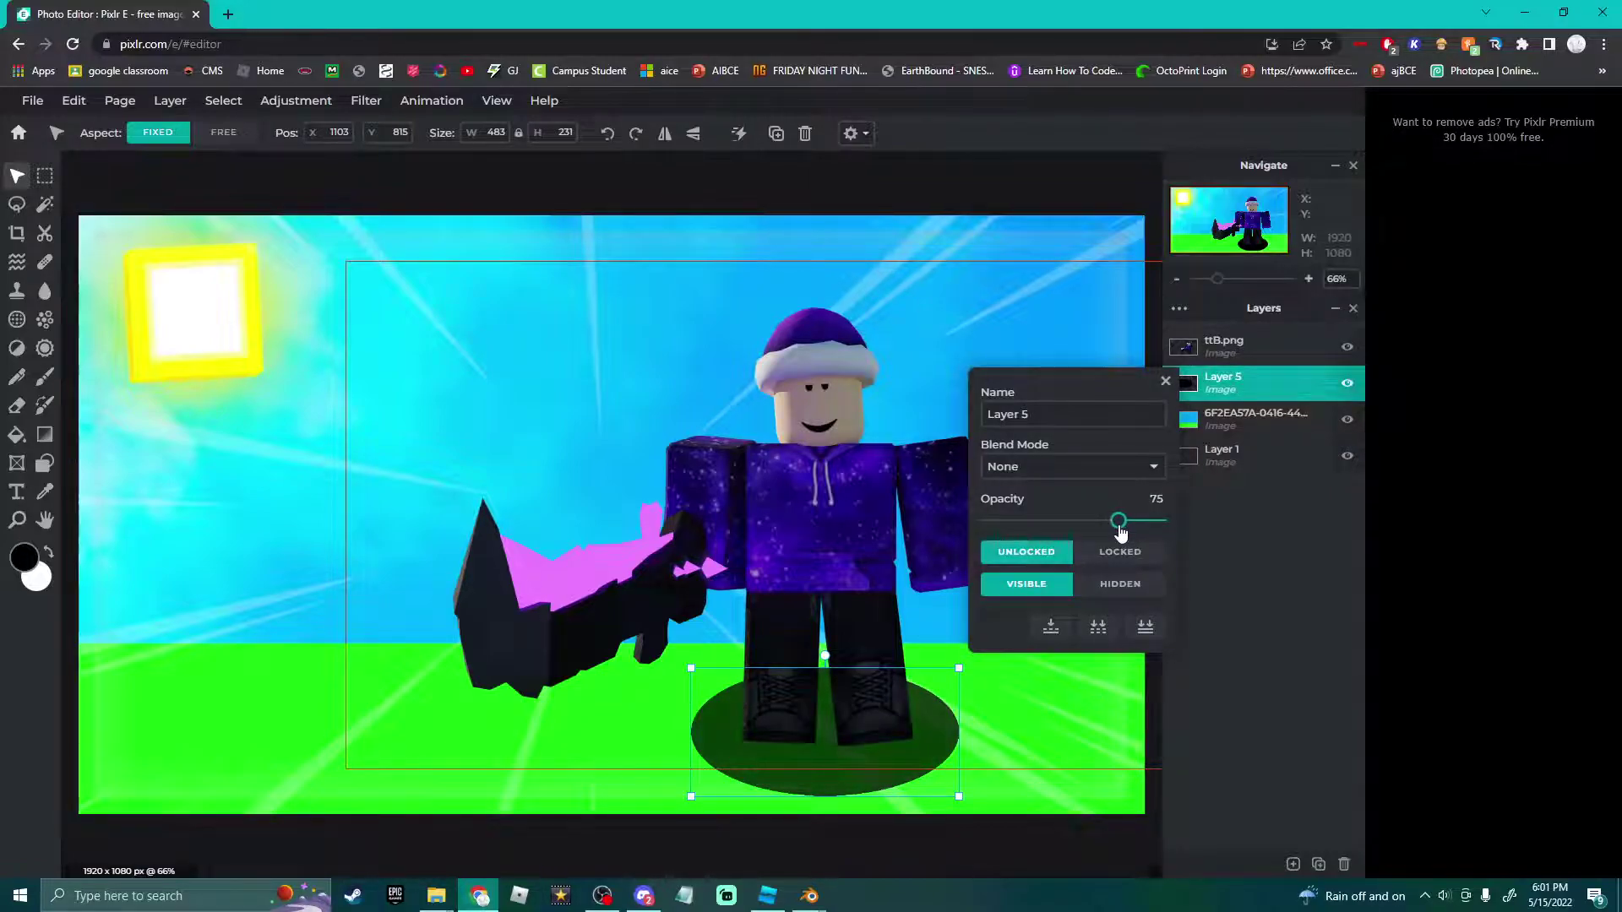
pyautogui.click(1165, 381)
pyautogui.click(1072, 179)
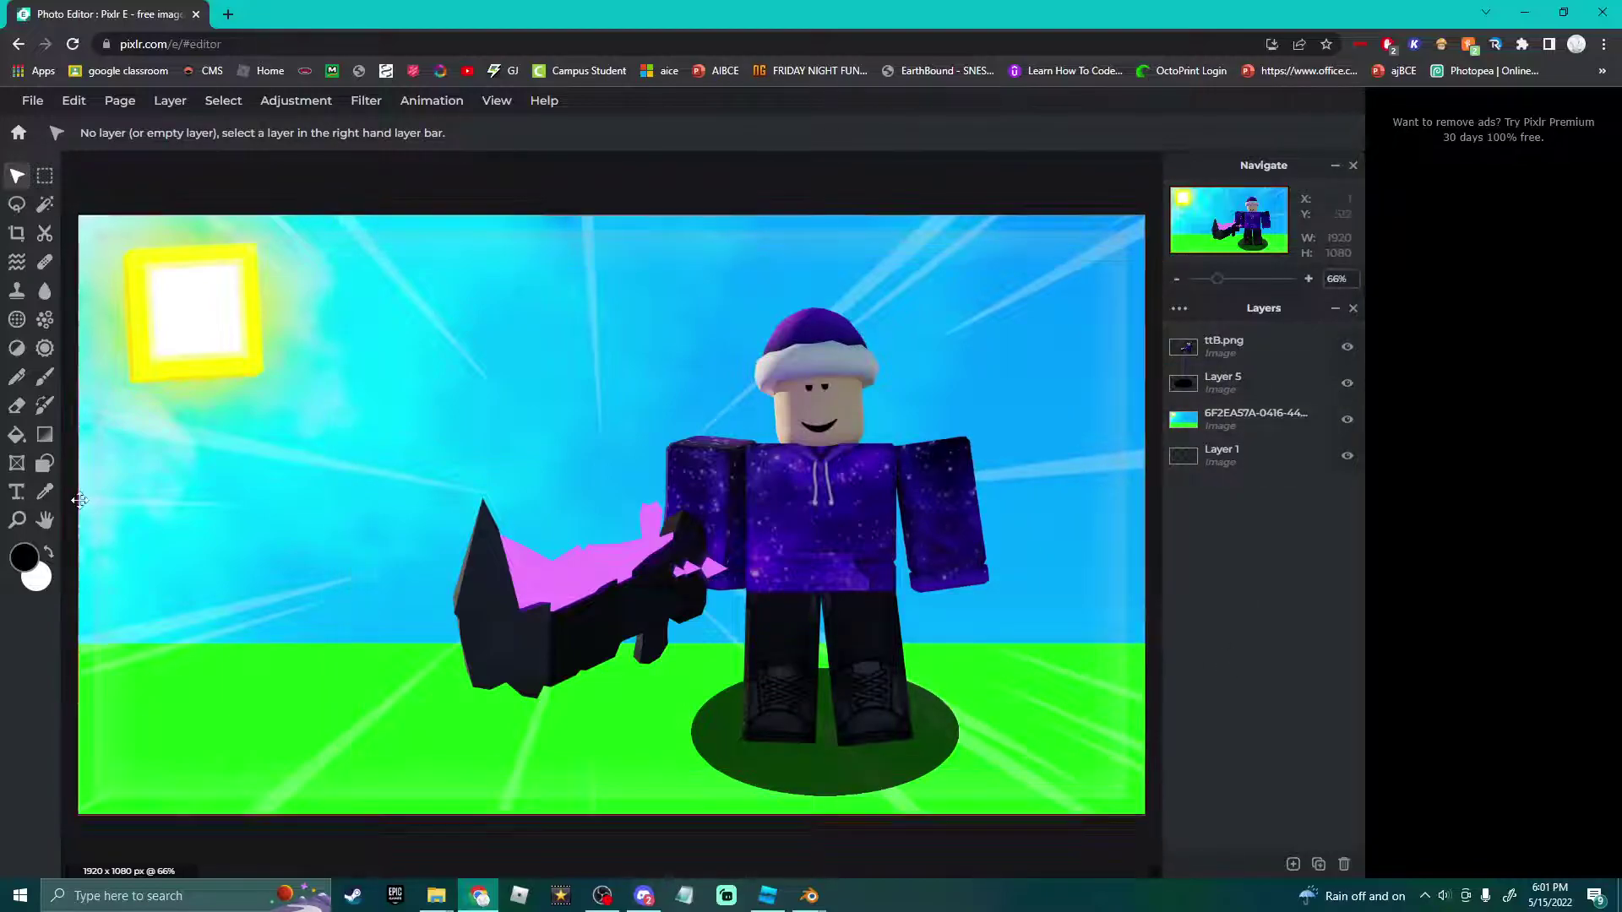
# Add an empty layer and draw a filled rounded rectangle about 286 × 79 px above the character's hat.
pyautogui.click(1294, 865)
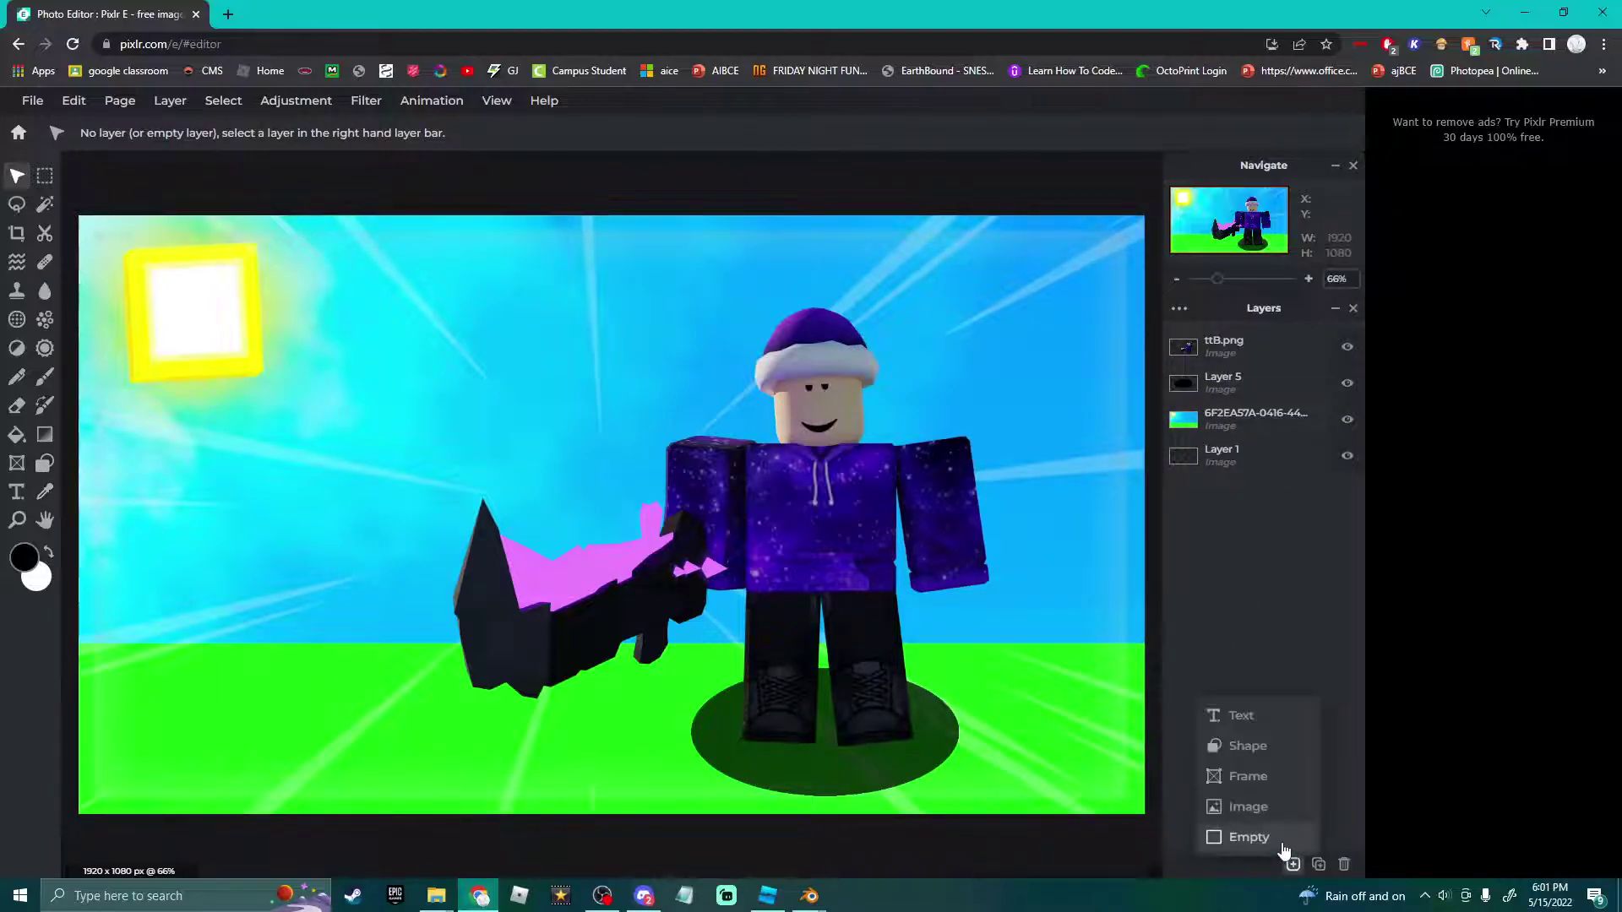
pyautogui.click(1246, 837)
pyautogui.click(45, 463)
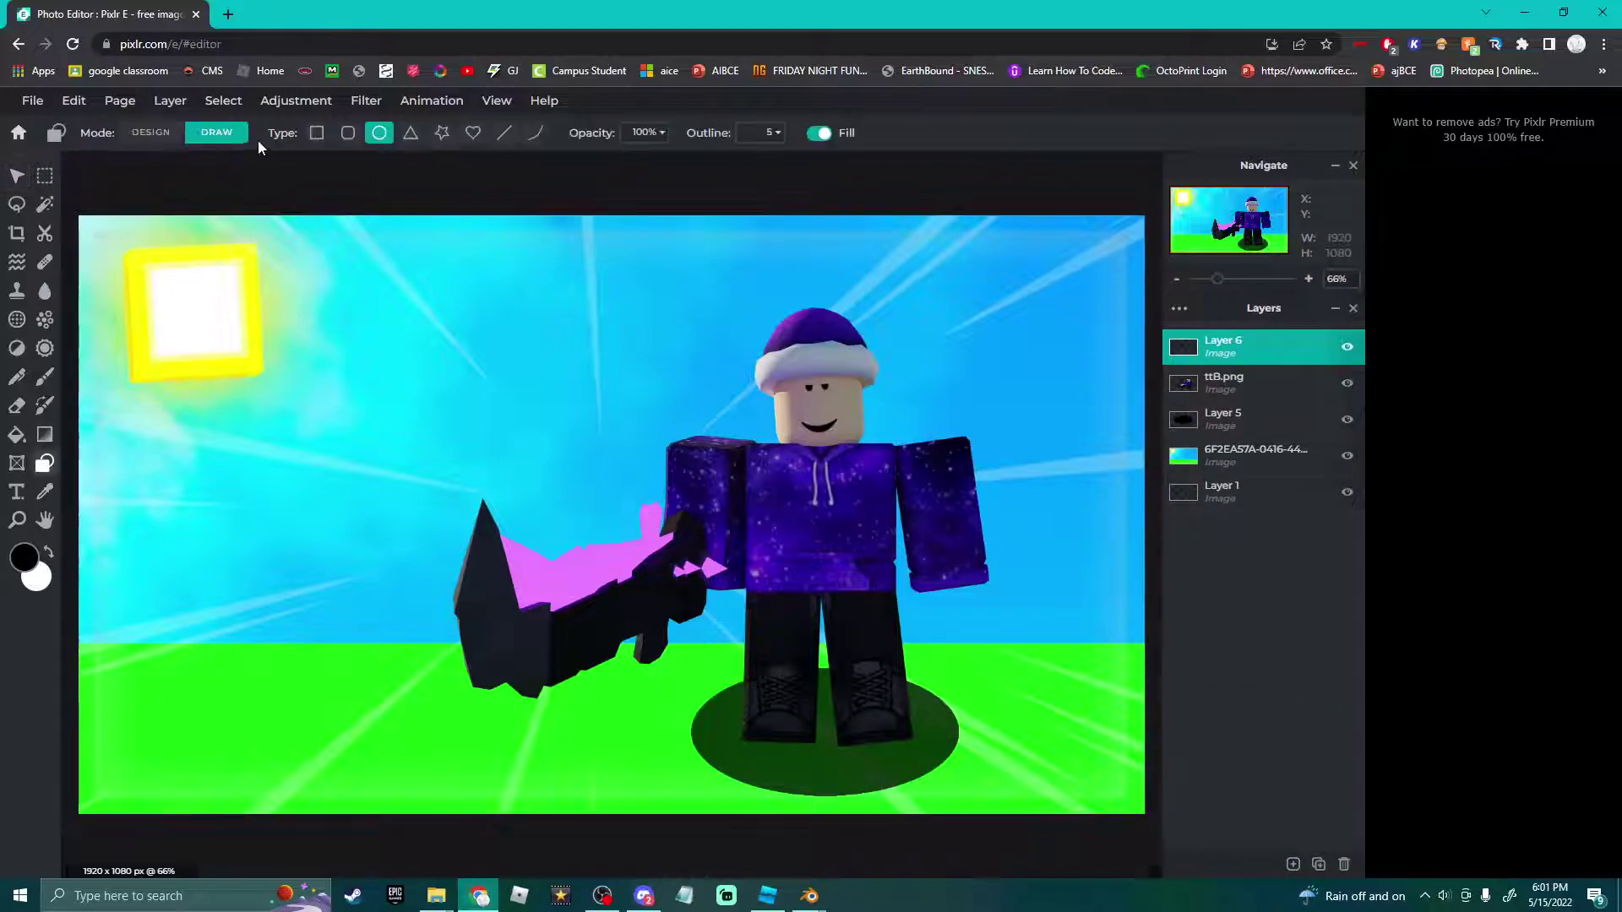
pyautogui.click(348, 132)
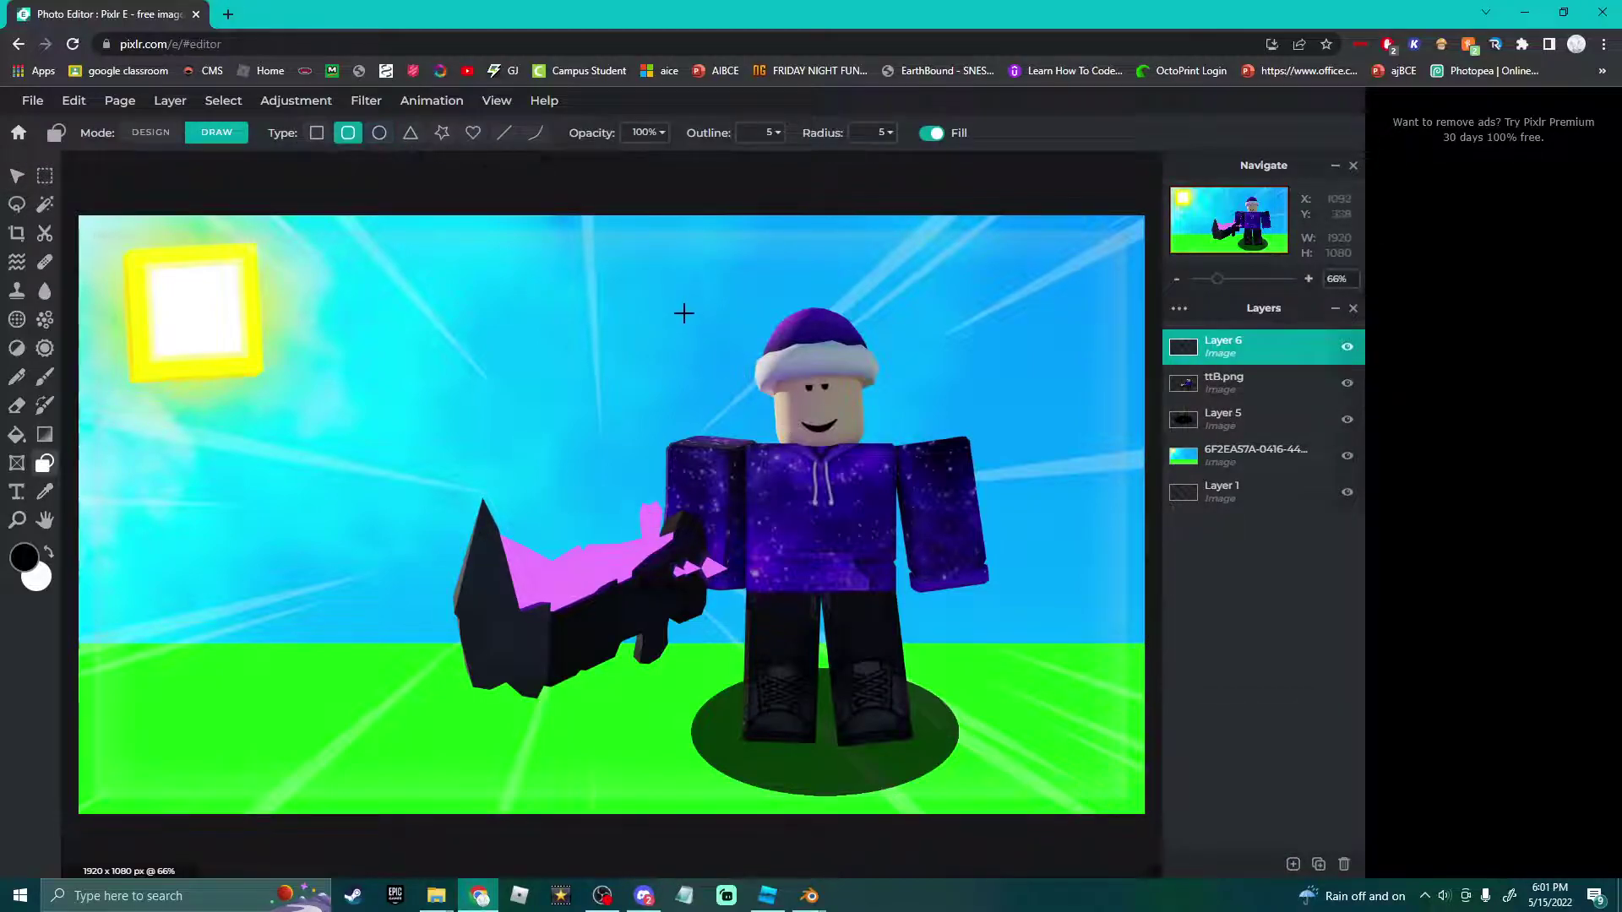
pyautogui.moveTo(743, 298); pyautogui.dragTo(898, 259)
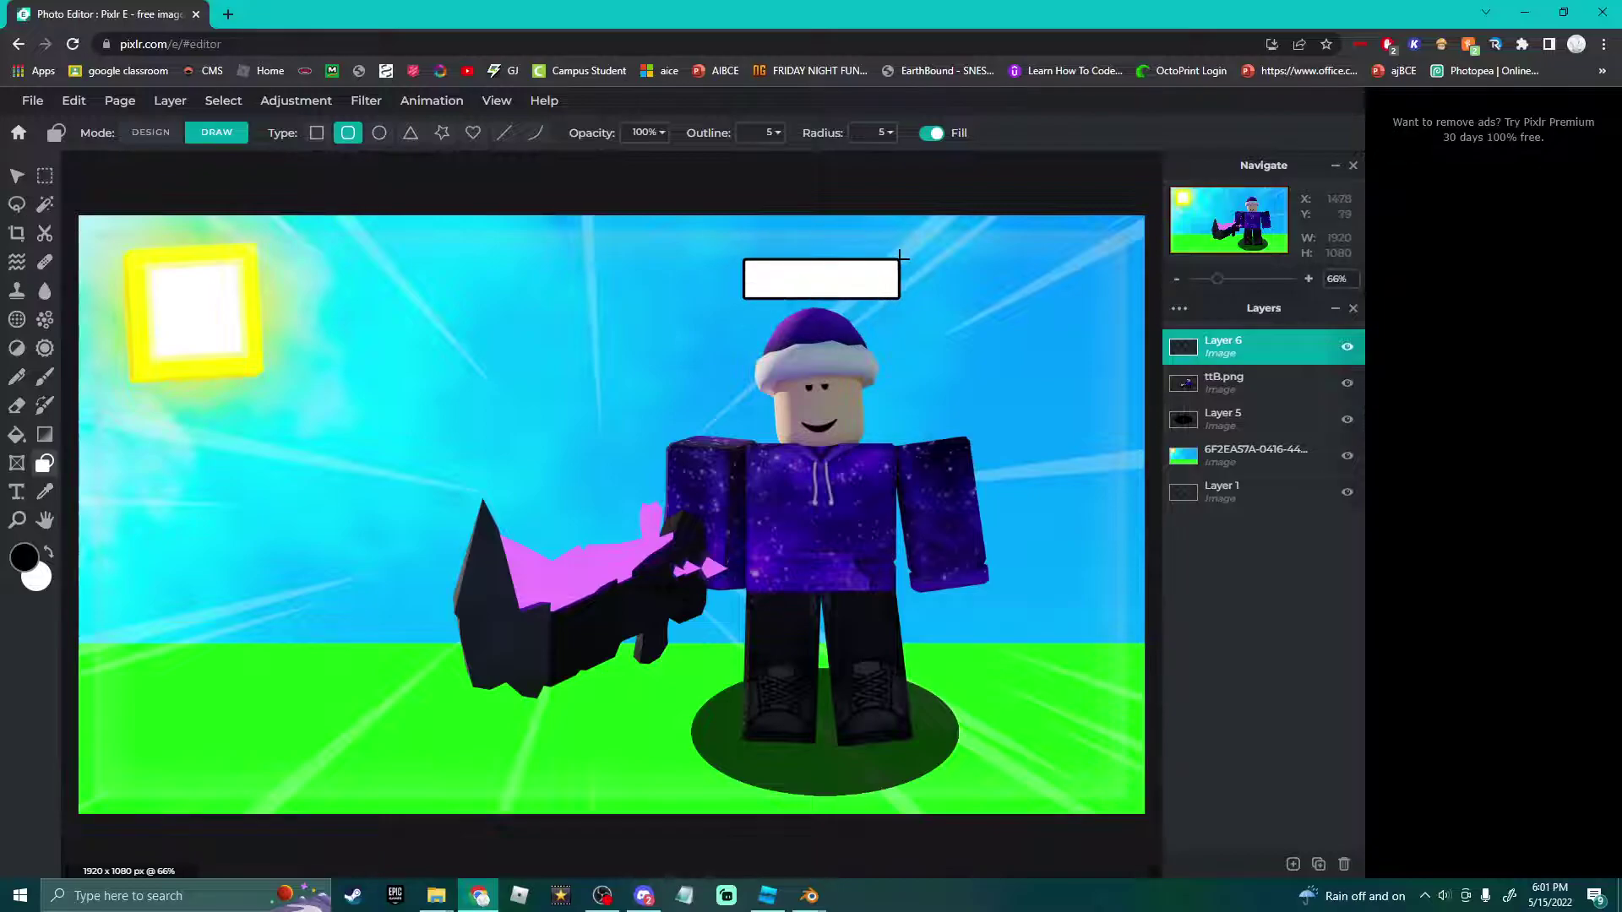
# Recolor the rounded rectangle black and set its layer opacity to 57.
pyautogui.click(45, 406)
pyautogui.moveTo(730, 274); pyautogui.dragTo(897, 279)
pyautogui.click(12, 175)
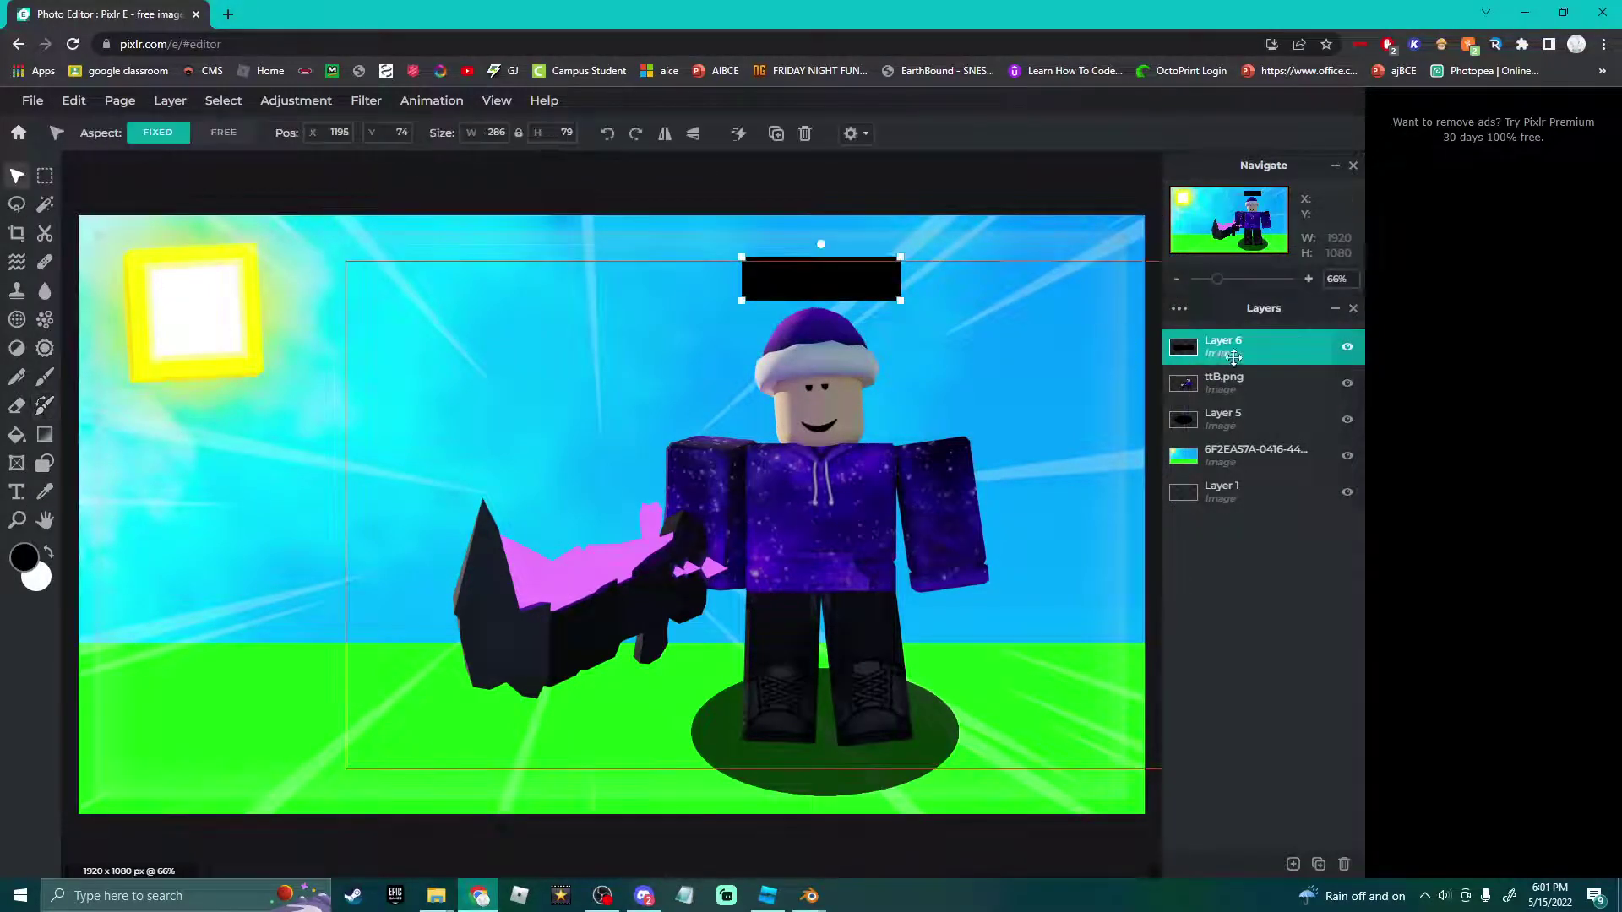
pyautogui.click(1184, 347)
pyautogui.moveTo(1160, 504); pyautogui.dragTo(1089, 506)
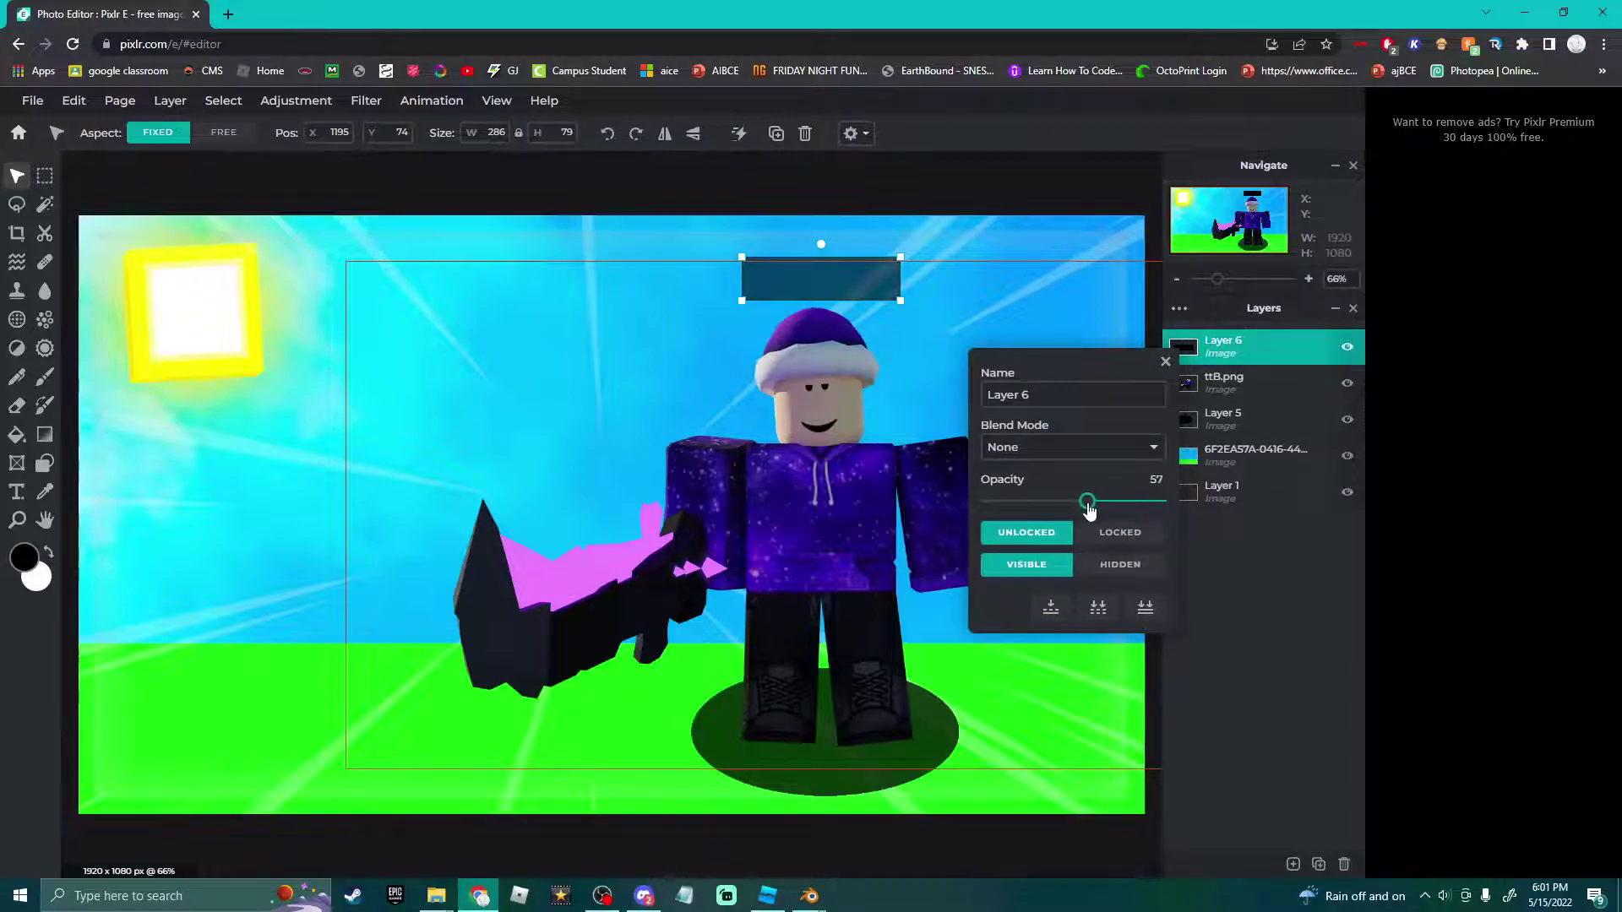
pyautogui.click(1166, 362)
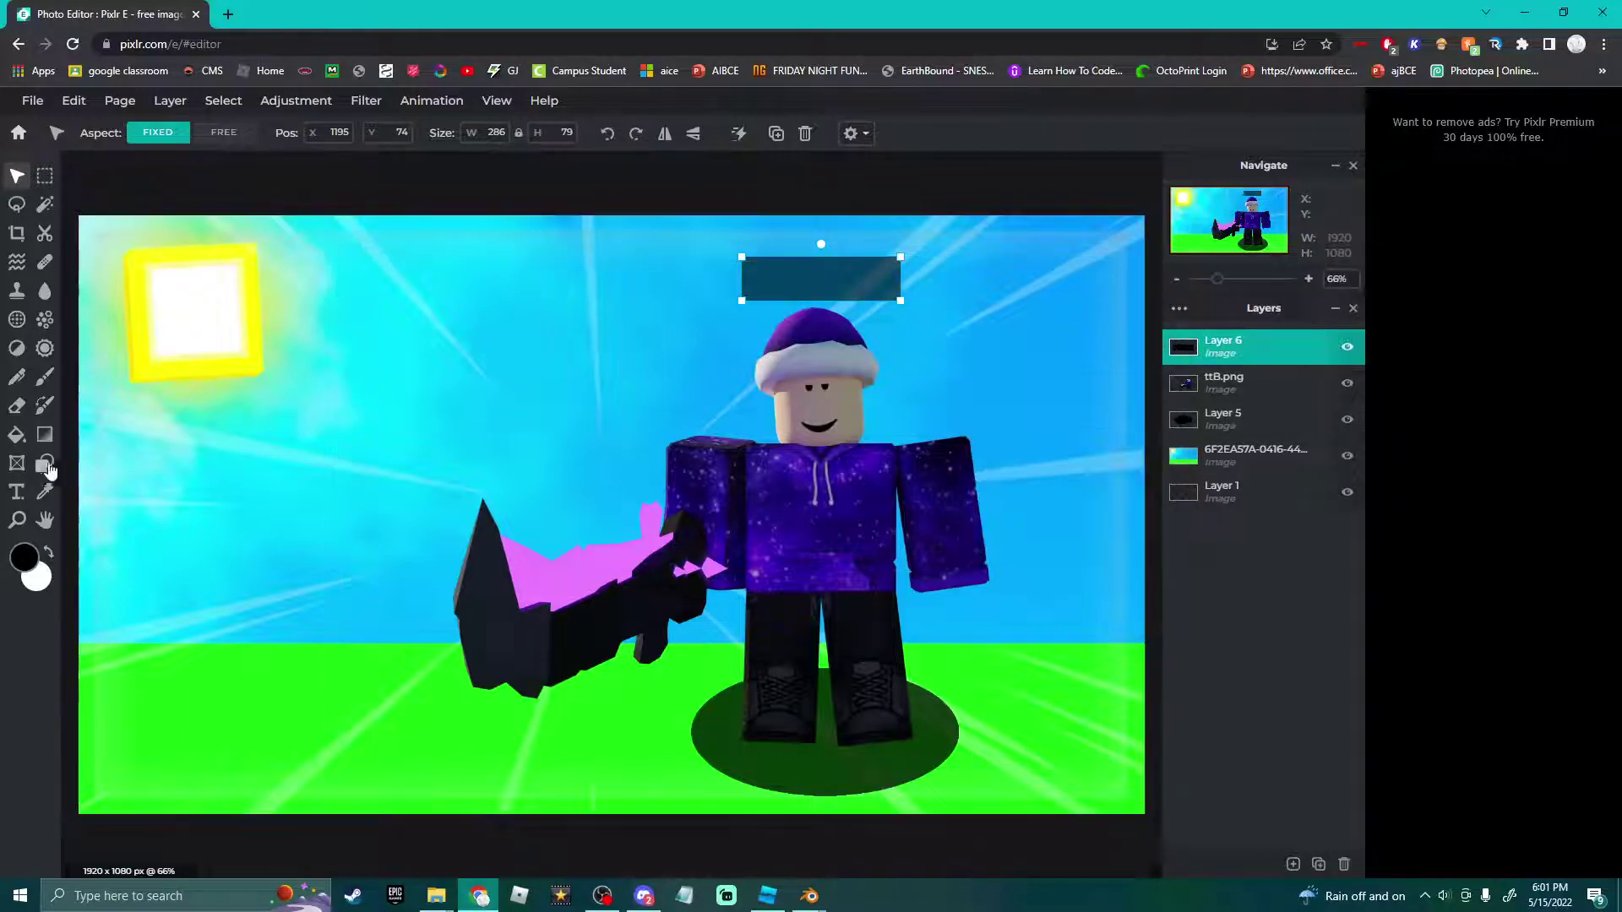
# Add the text "twist" over the dark rectangle, enlarge it and center it there as a name tag.
pyautogui.click(17, 493)
pyautogui.moveTo(744, 297); pyautogui.dragTo(897, 261)
pyautogui.write('twist')
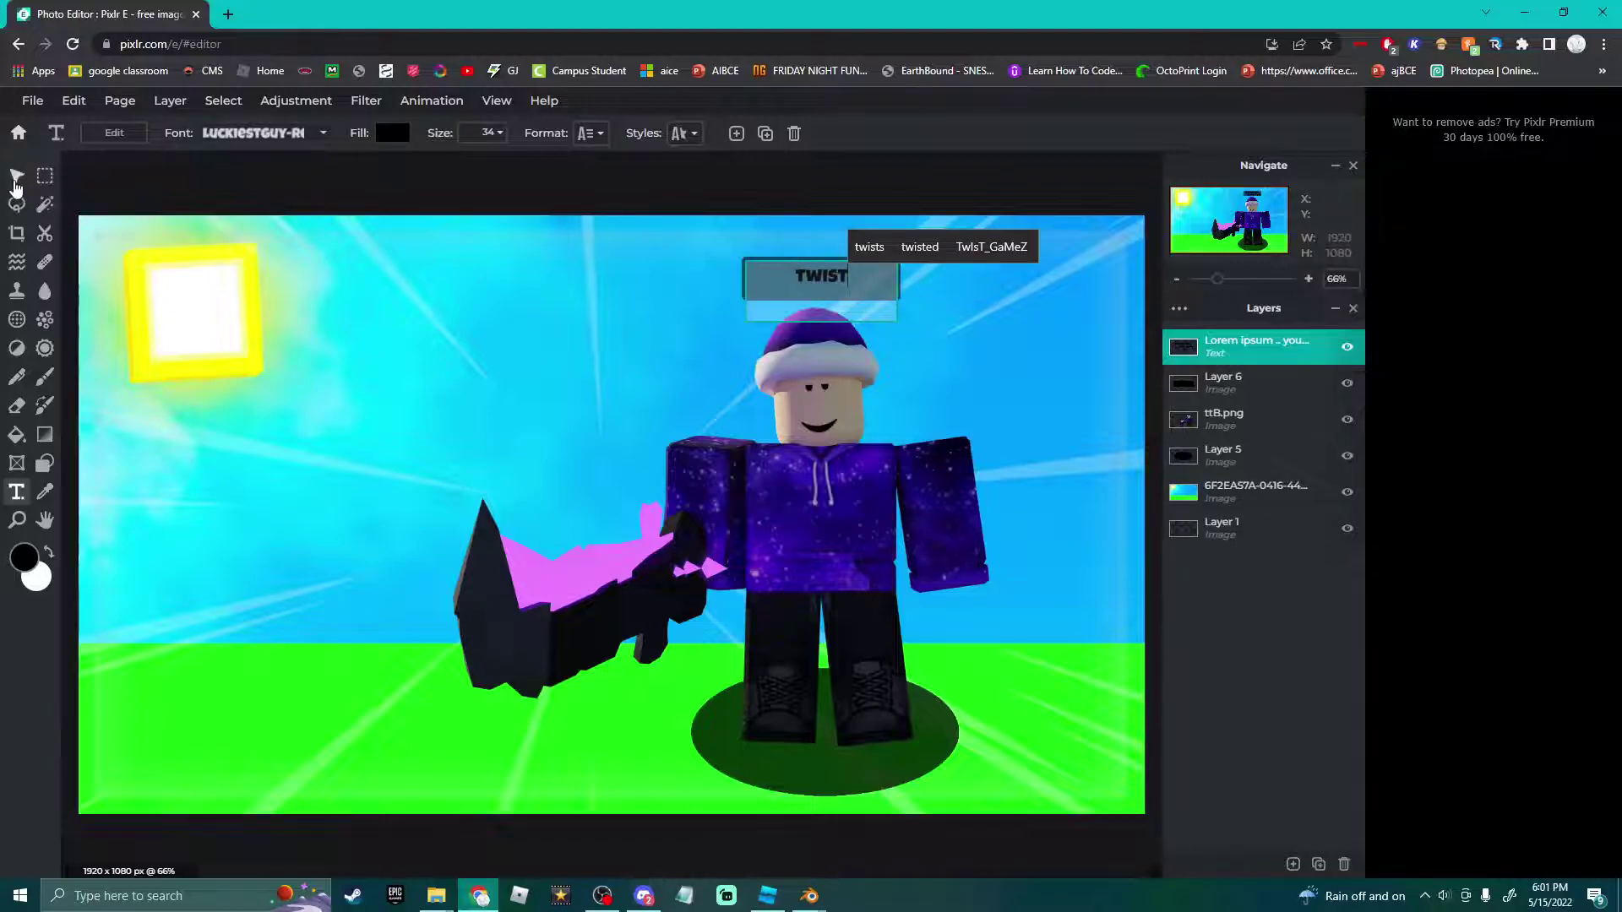
pyautogui.click(17, 176)
pyautogui.moveTo(819, 286)
pyautogui.mouseDown()
pyautogui.moveTo(821, 311)
pyautogui.moveTo(848, 283)
pyautogui.mouseUp()
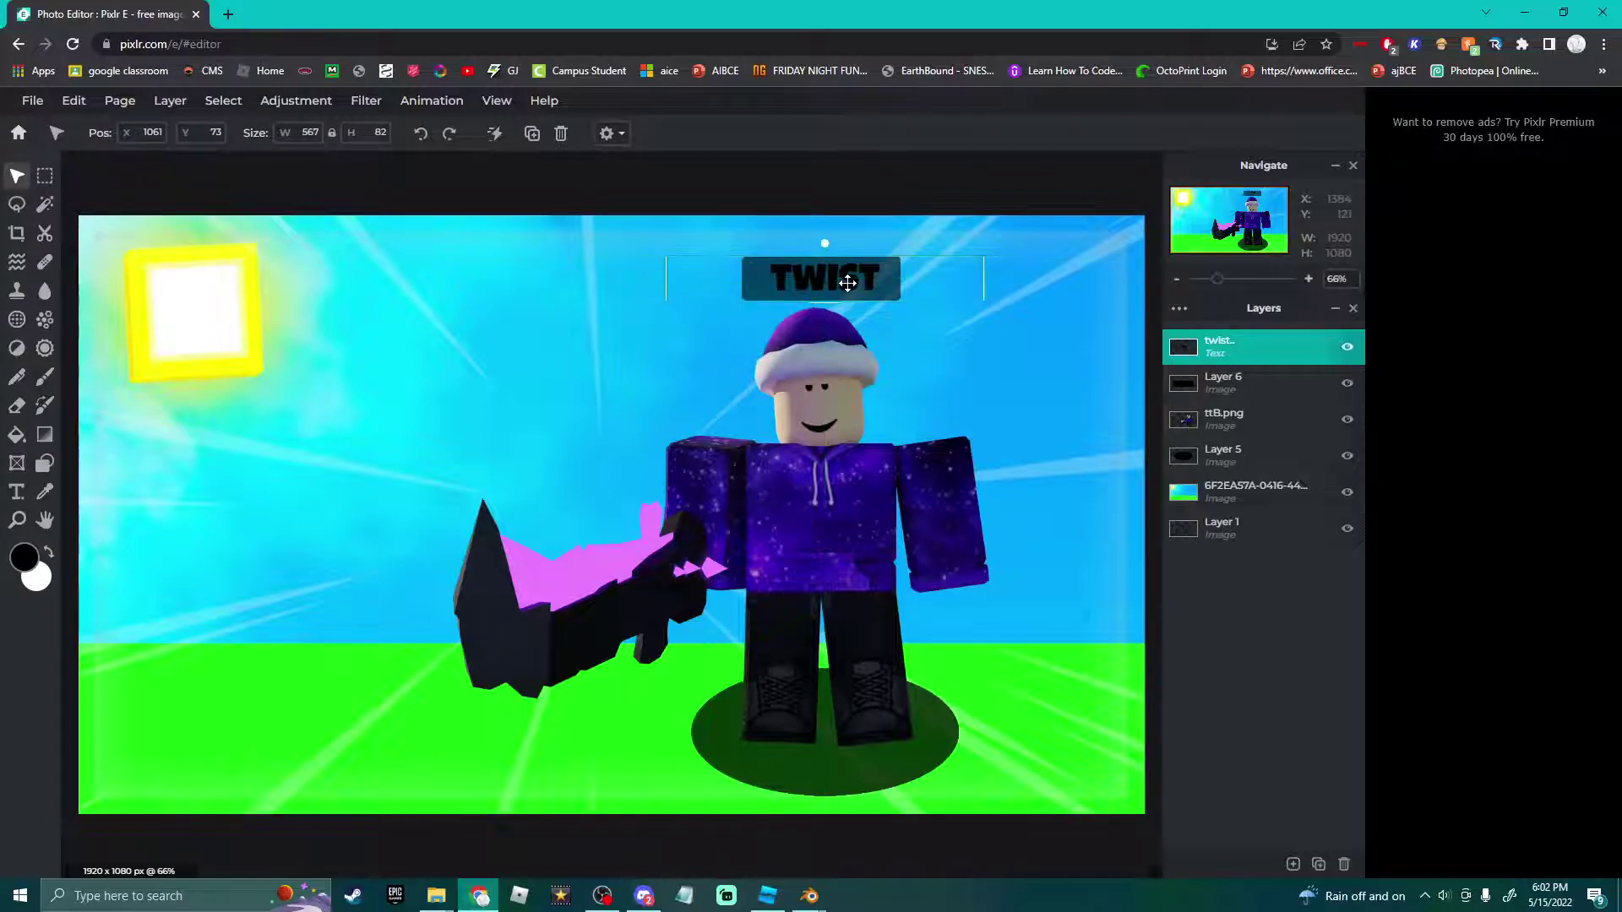
# Rasterize the name tag text and apply a white outer glow with a reduced size.
pyautogui.click(170, 103)
pyautogui.click(215, 198)
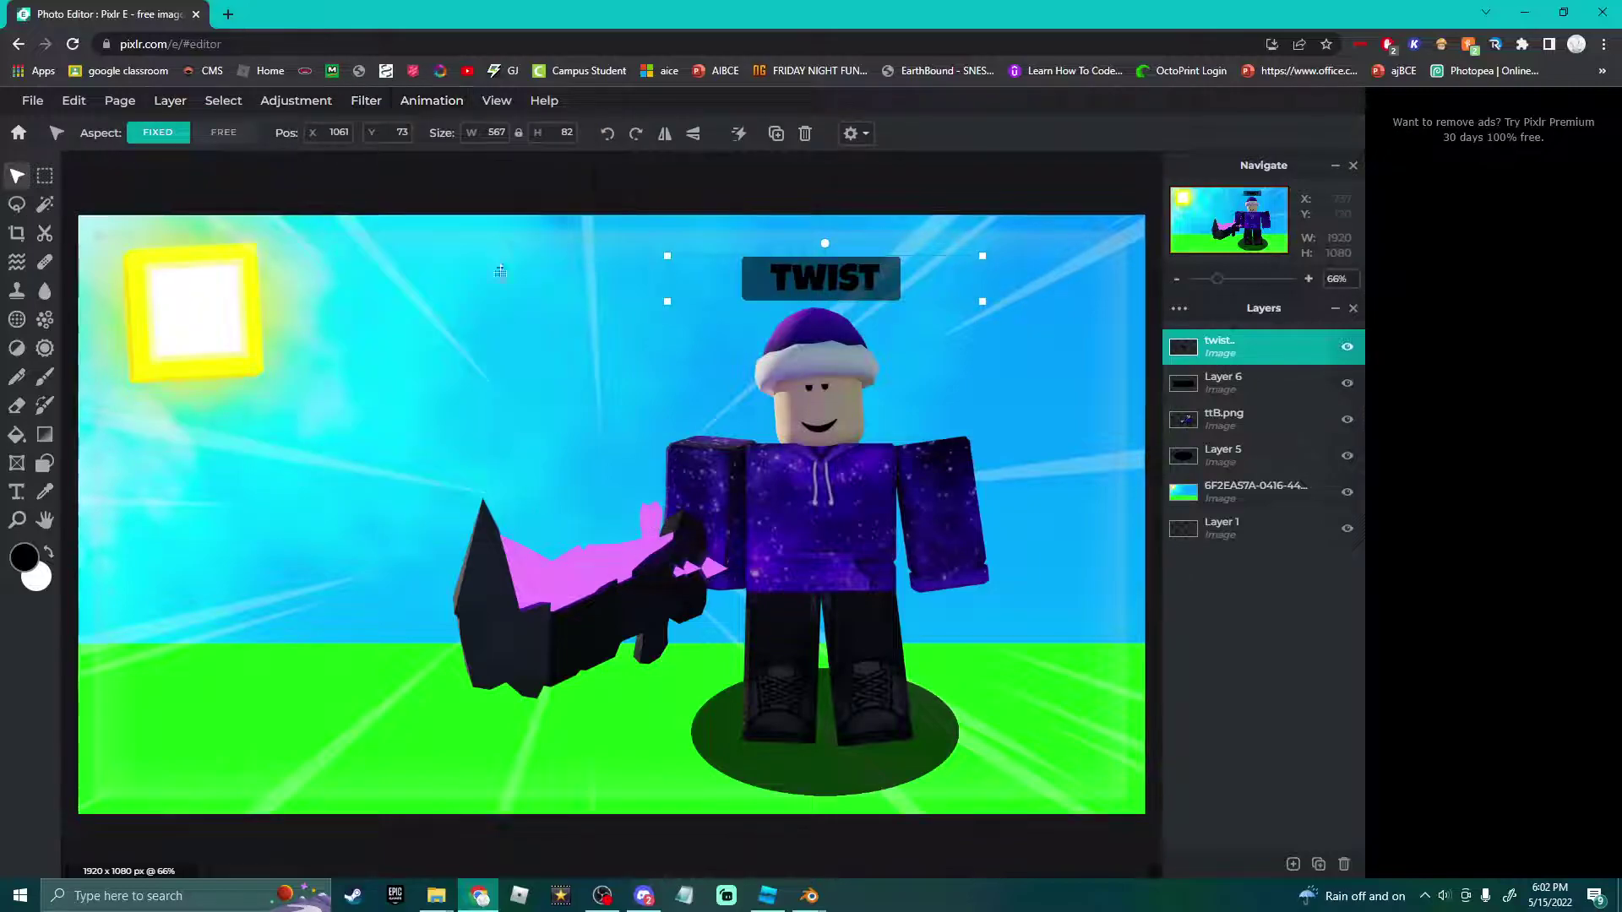
pyautogui.click(366, 101)
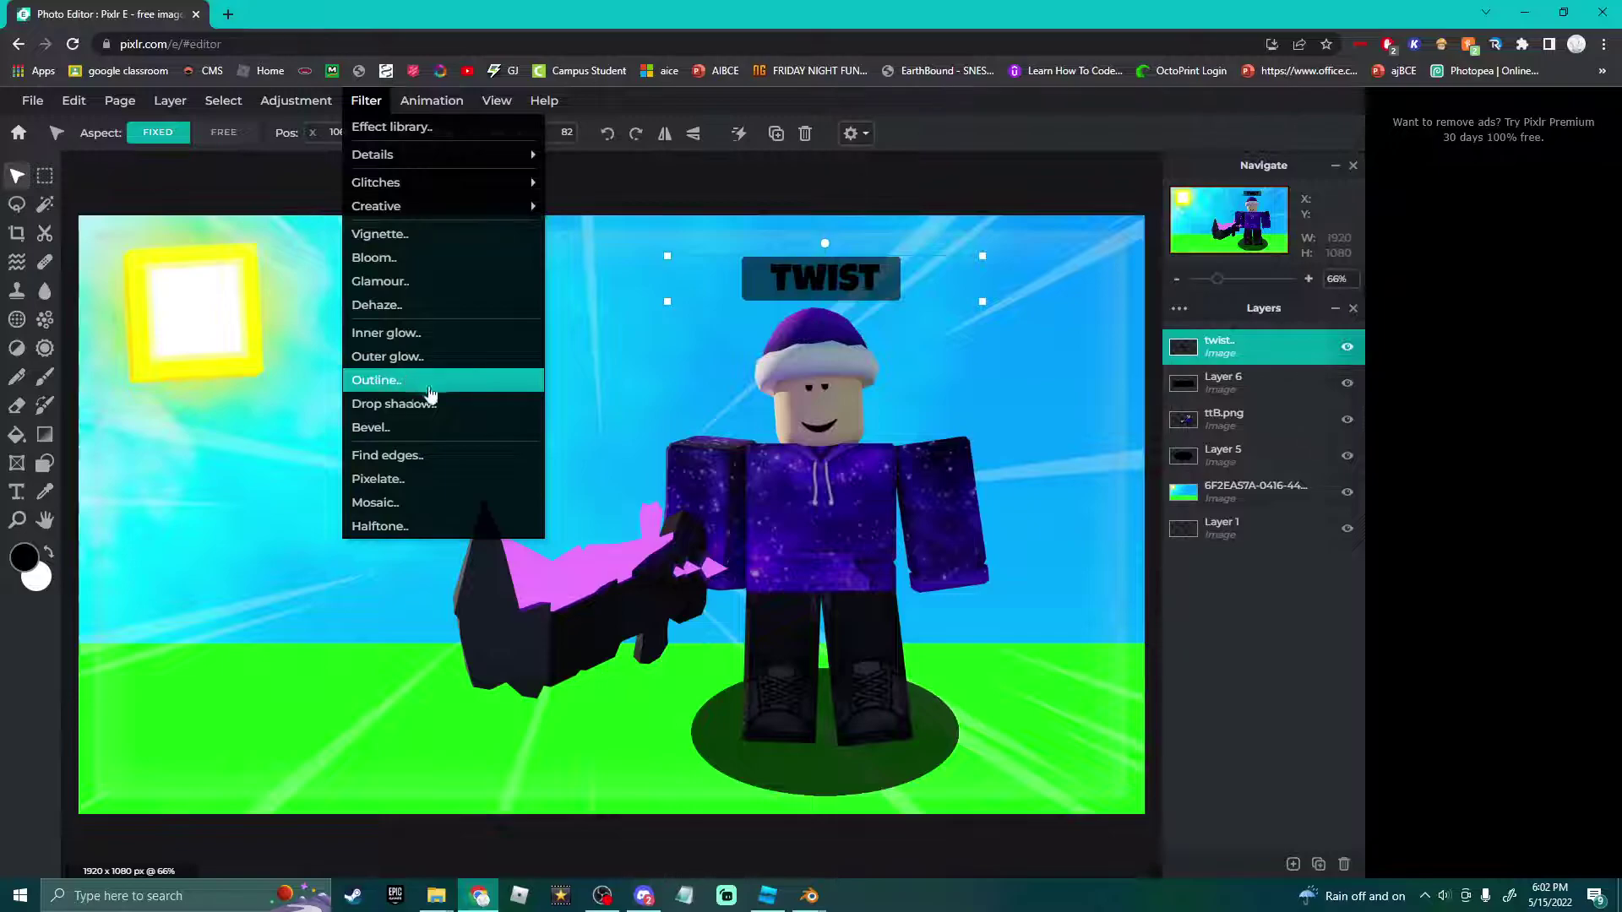
pyautogui.click(388, 356)
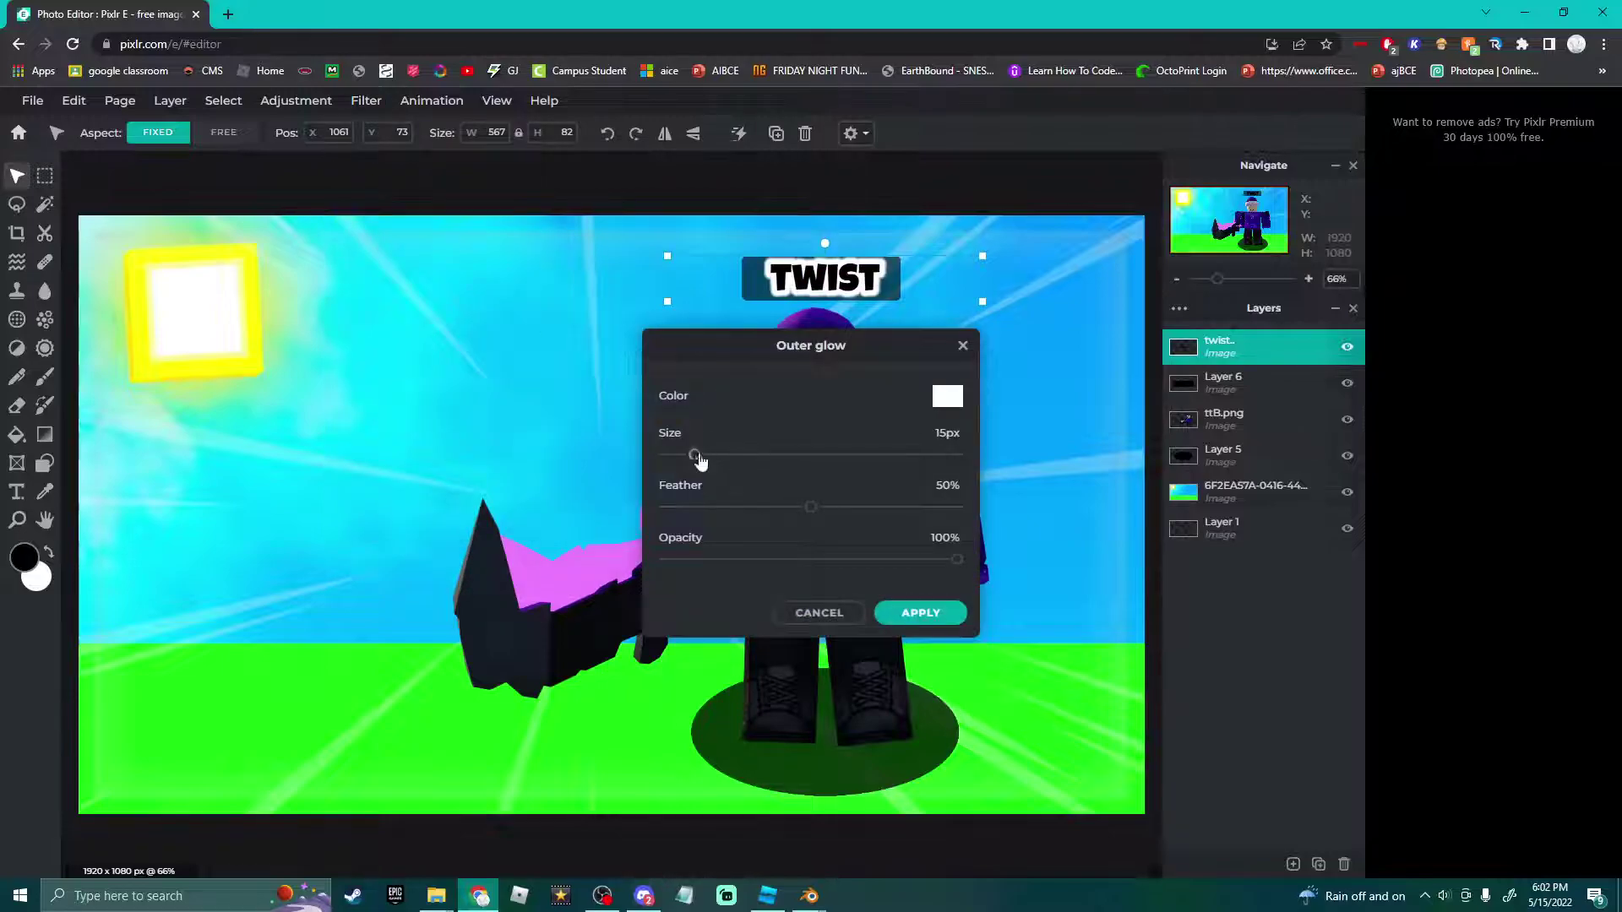
pyautogui.moveTo(697, 459); pyautogui.dragTo(677, 459)
pyautogui.click(925, 611)
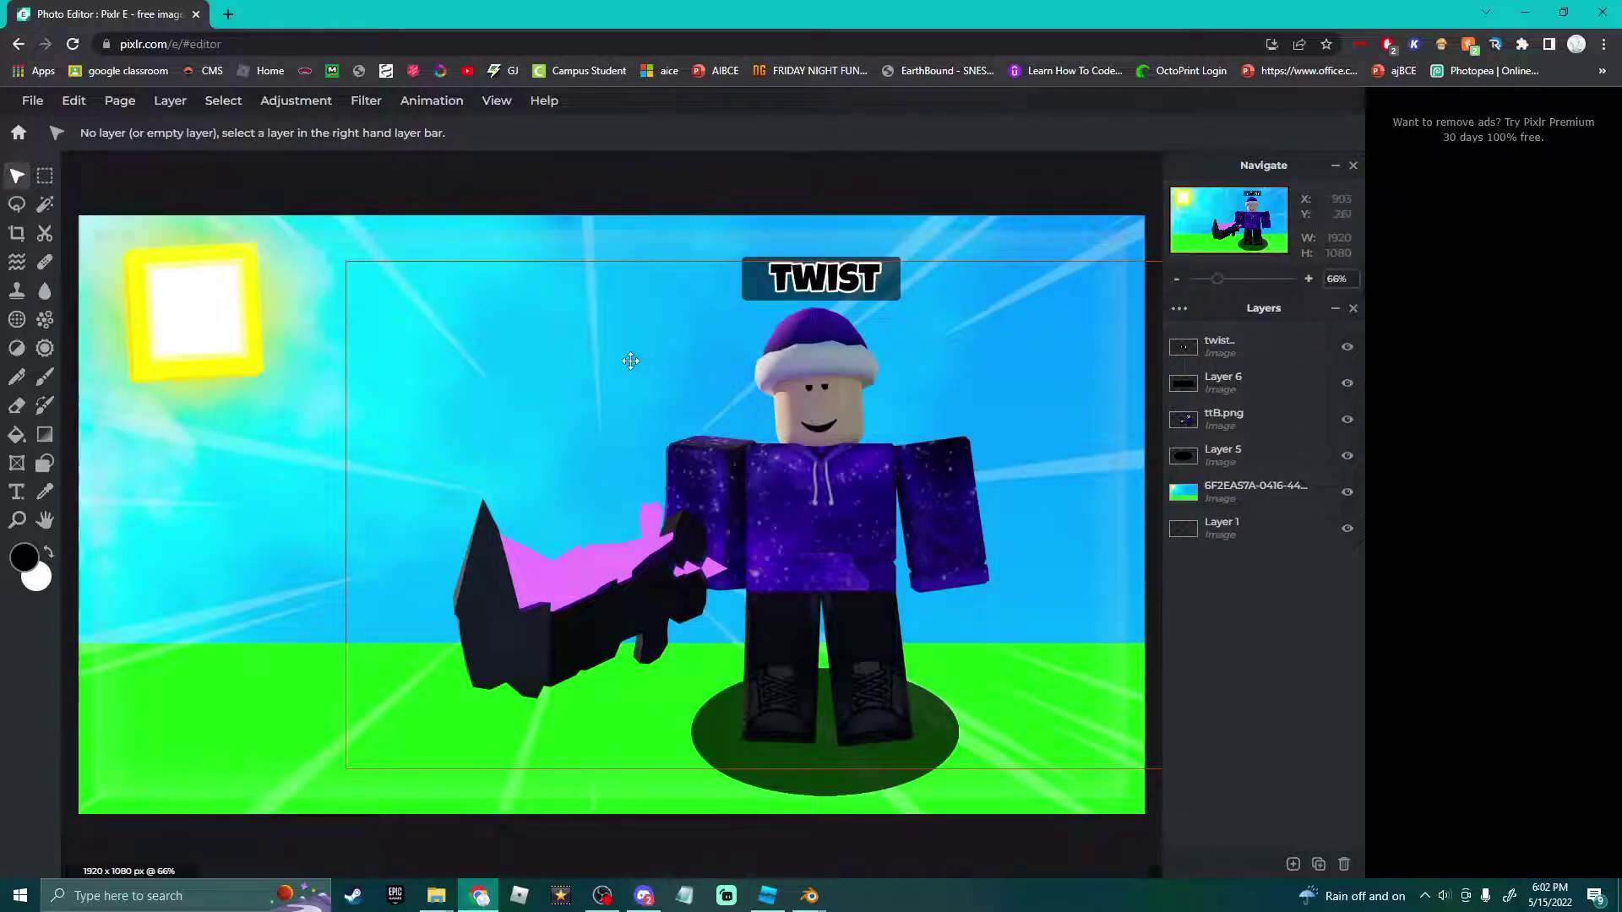
# Try the lightning image from the thumbnailEffects folder, enlarged to about 1807 × 1204 px, and delete its layer.
pyautogui.moveTo(436, 896)
pyautogui.click(558, 836)
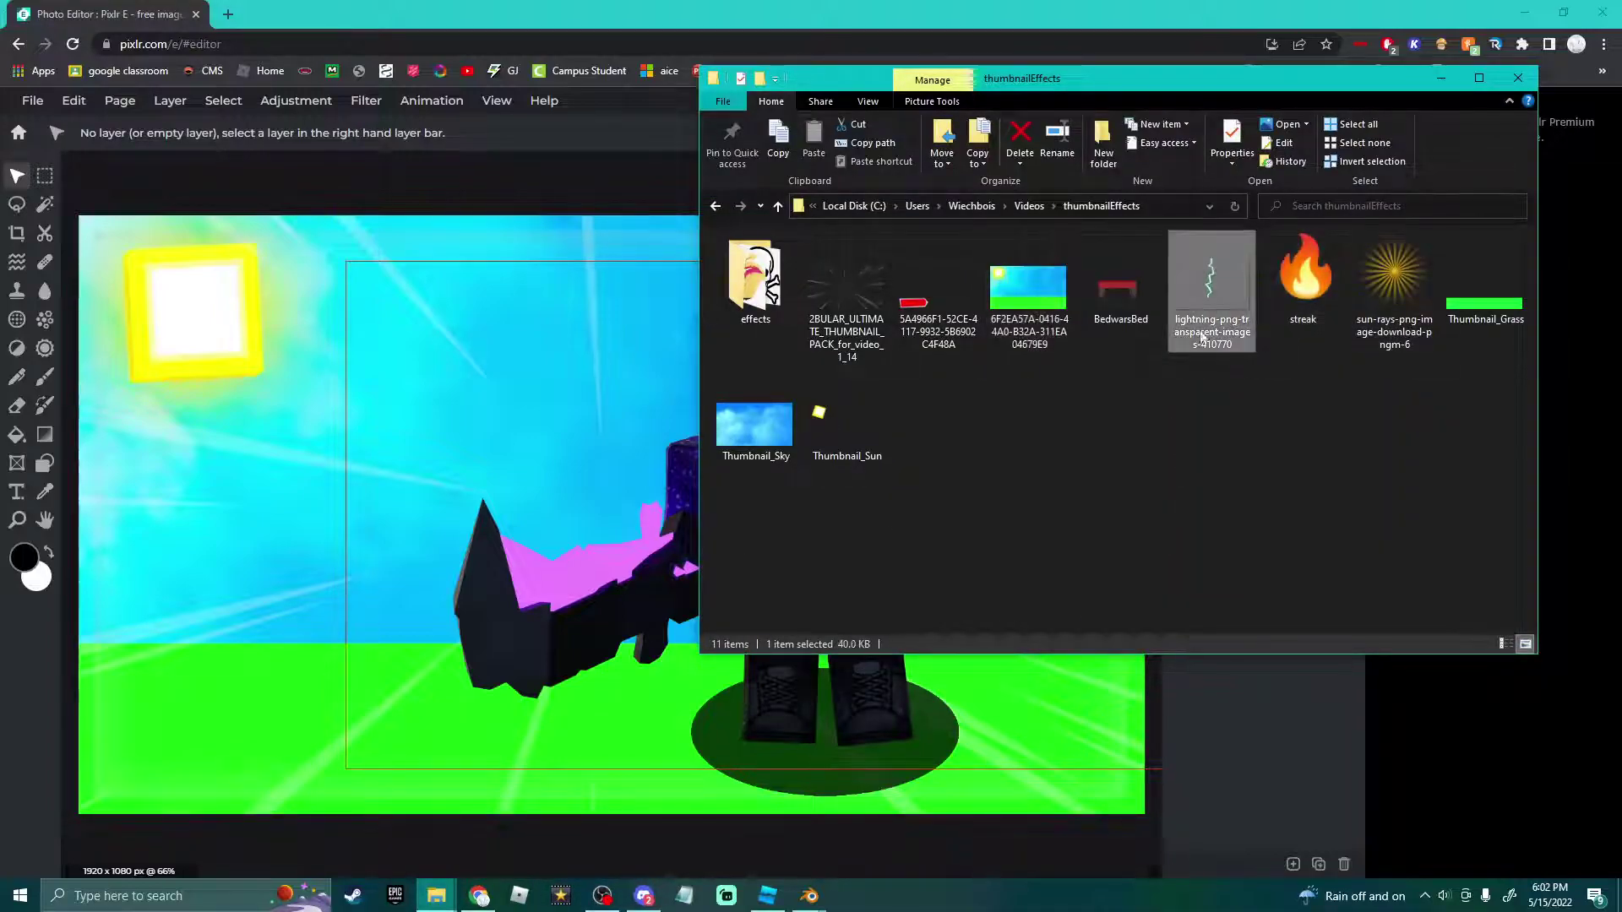
pyautogui.moveTo(1192, 352); pyautogui.dragTo(871, 512)
pyautogui.click(870, 512)
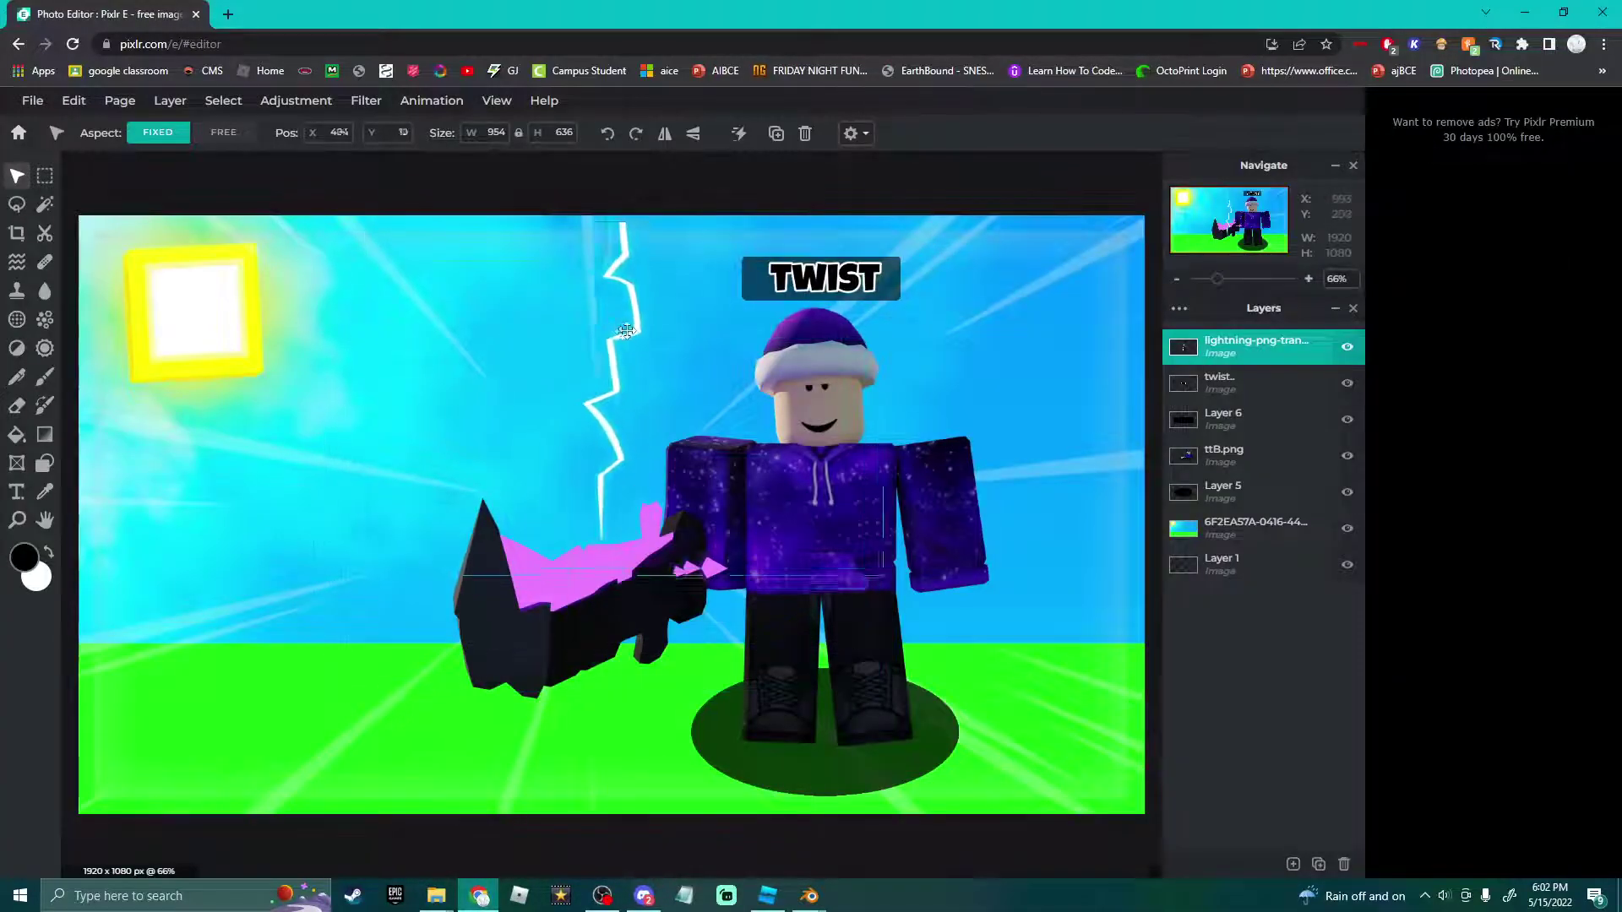
pyautogui.moveTo(382, 560); pyautogui.dragTo(1, 812)
pyautogui.moveTo(420, 395); pyautogui.dragTo(513, 502)
pyautogui.moveTo(996, 329); pyautogui.dragTo(1088, 268)
pyautogui.moveTo(745, 405); pyautogui.dragTo(727, 368)
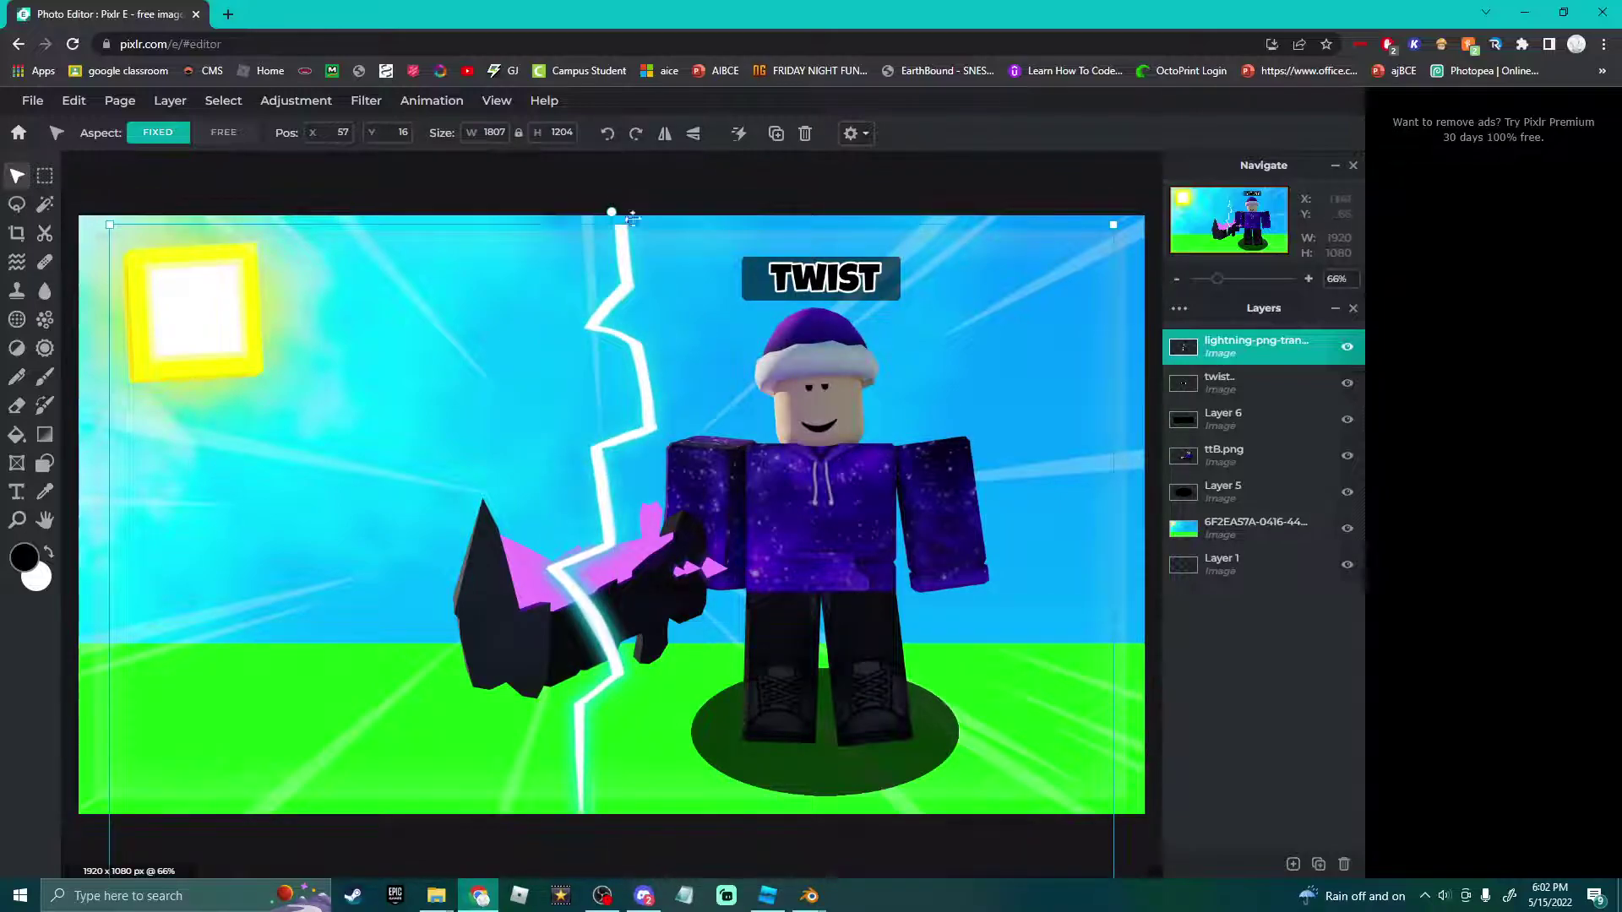
pyautogui.press('Delete')
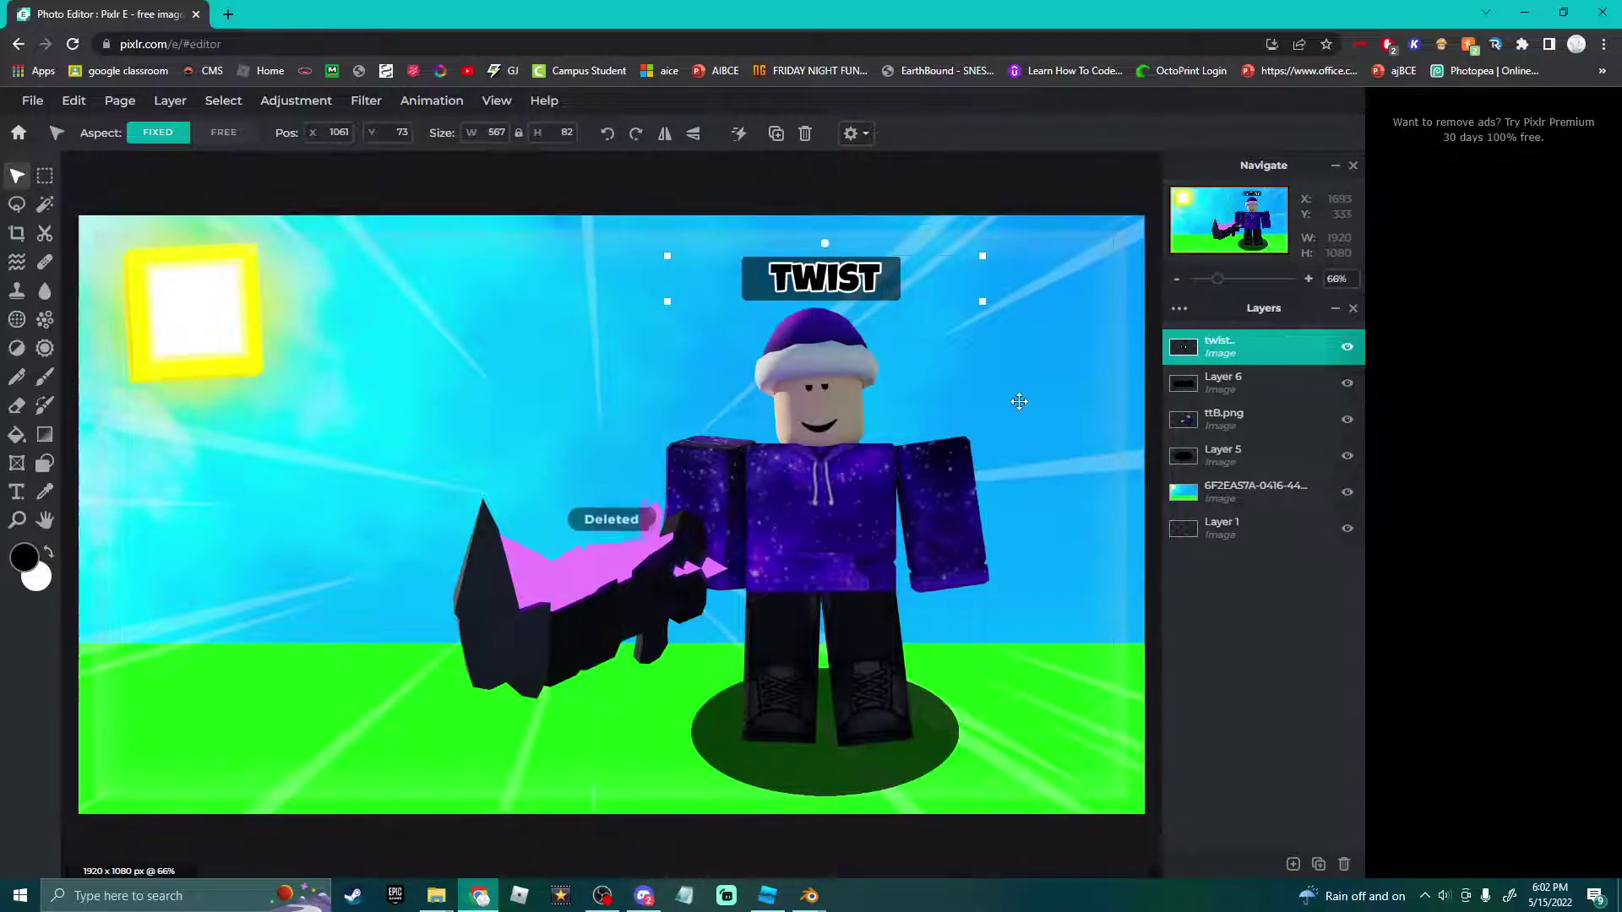
# Try the streak fire image from the thumbnailEffects folder on the canvas and delete its layer.
pyautogui.moveTo(438, 891)
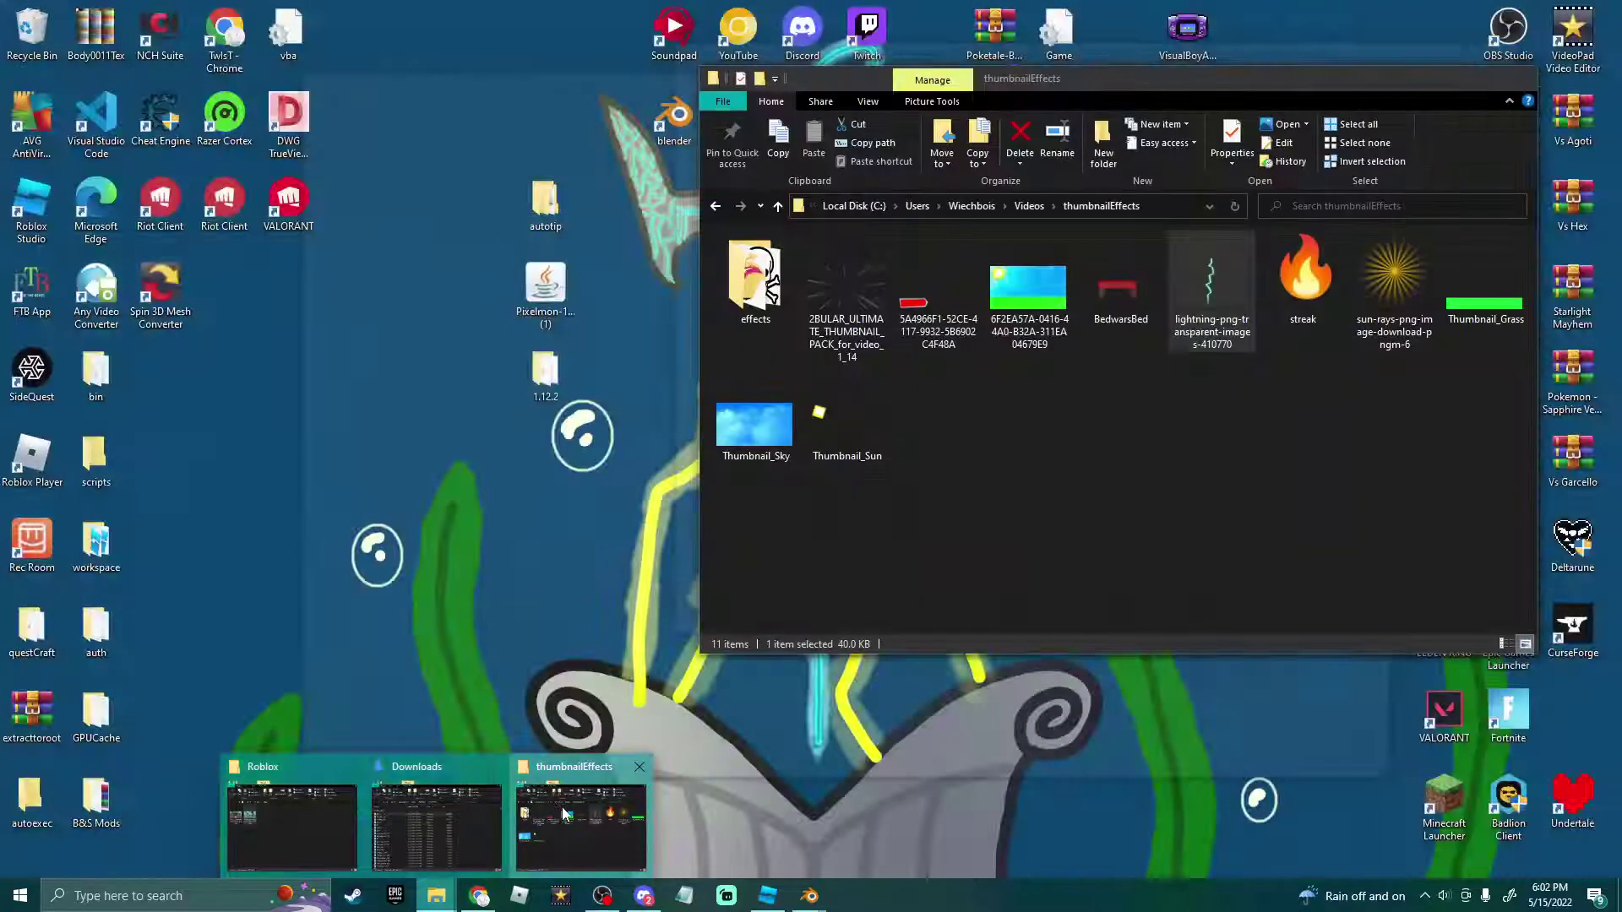
pyautogui.click(561, 808)
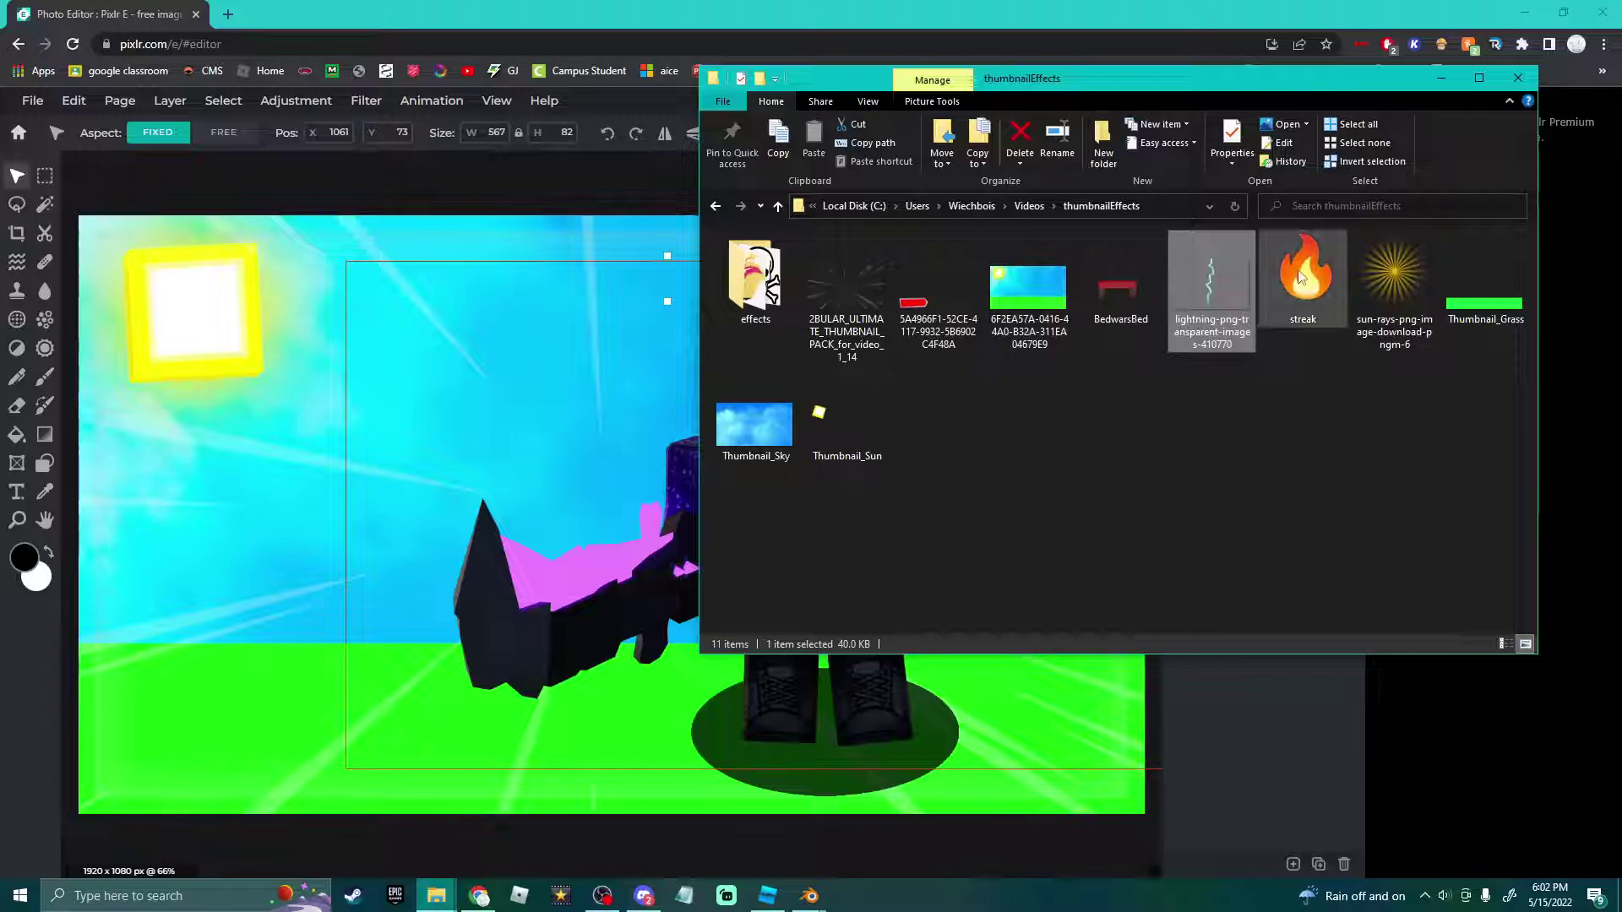
pyautogui.moveTo(1304, 278)
pyautogui.mouseDown()
pyautogui.moveTo(1315, 375)
pyautogui.moveTo(1239, 444)
pyautogui.moveTo(721, 545)
pyautogui.mouseUp()
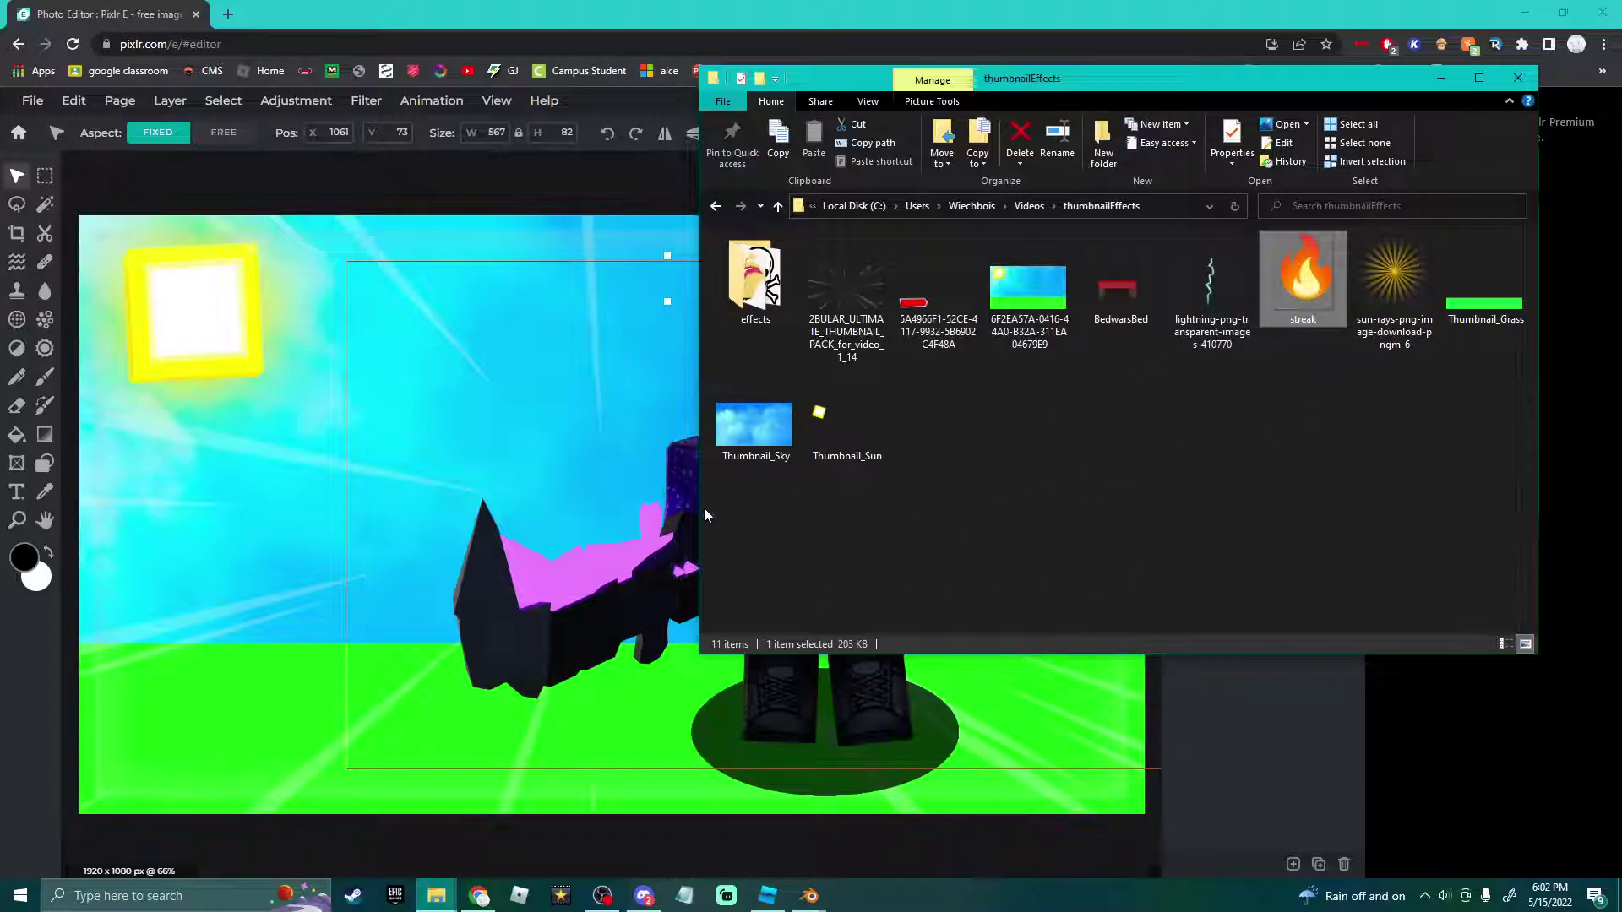
pyautogui.moveTo(1304, 279)
pyautogui.mouseDown()
pyautogui.moveTo(1308, 397)
pyautogui.moveTo(925, 616)
pyautogui.moveTo(813, 525)
pyautogui.mouseUp()
pyautogui.click(889, 503)
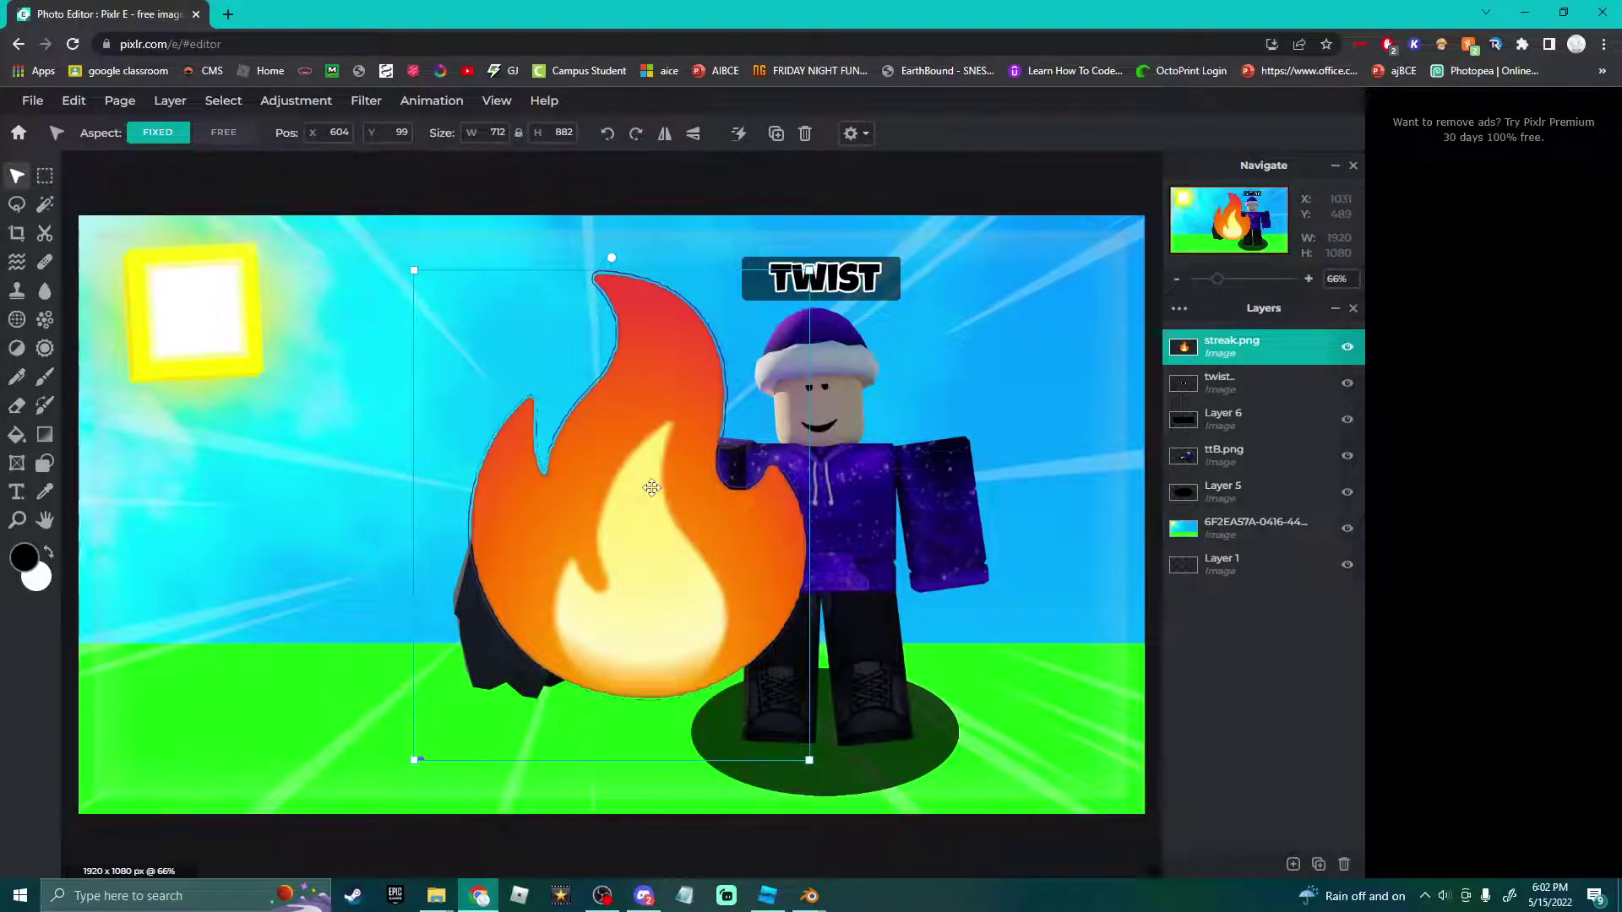
pyautogui.press('Delete')
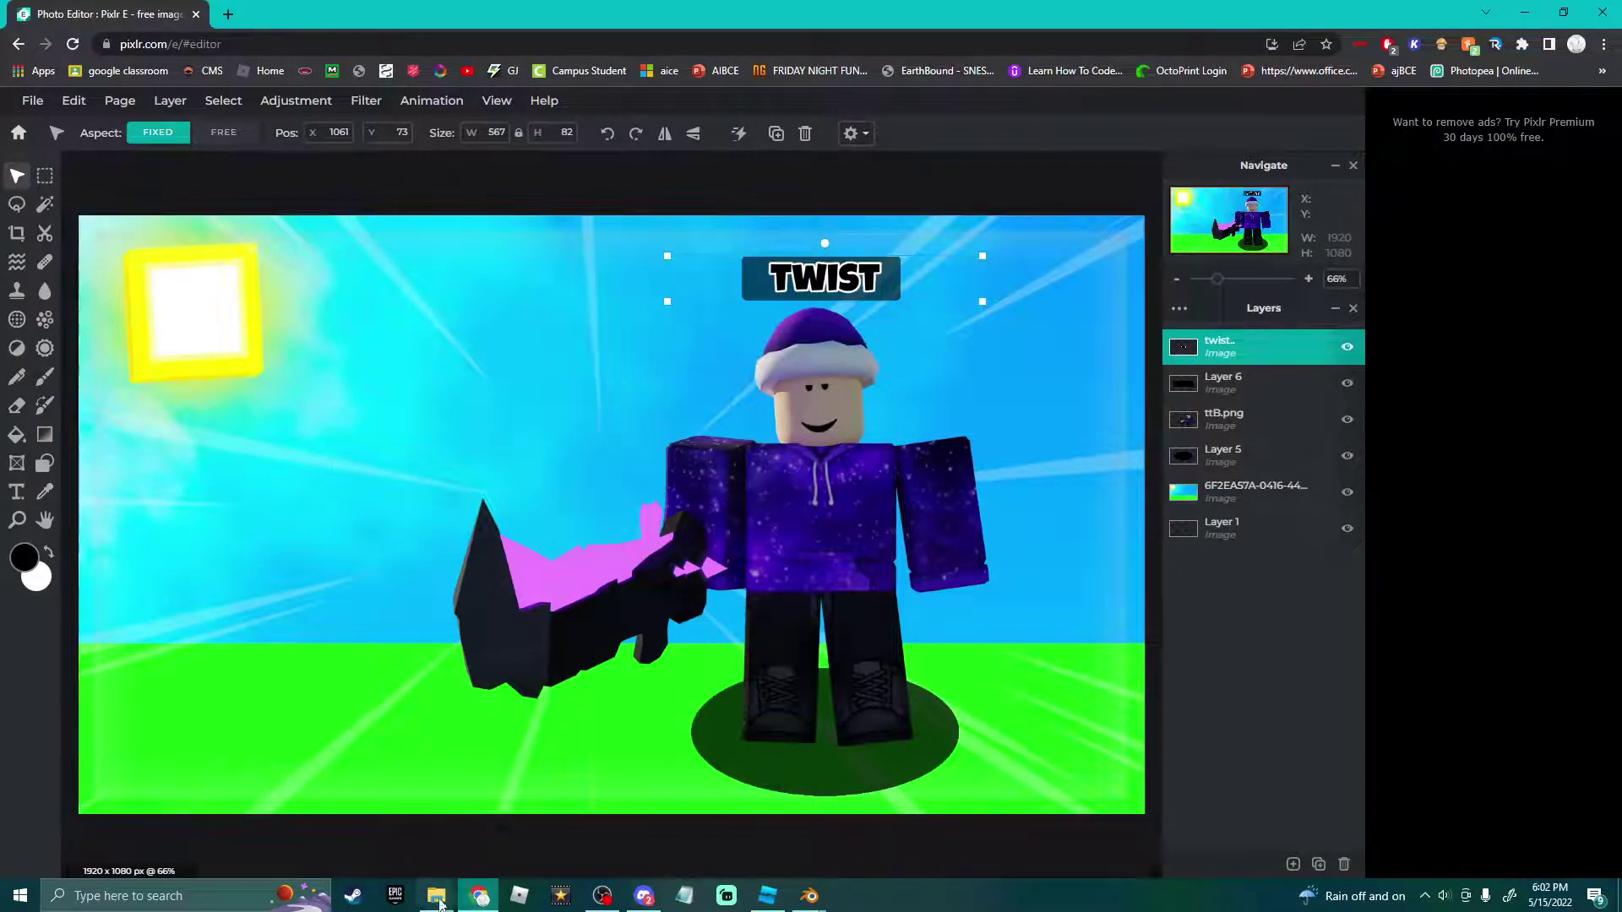
# Add the 2BULAR_ULTIMATE speed-lines image from the thumbnailEffects folder, enlarge it to 1920 × 1080 px and place its layer beneath the character's shadow.
pyautogui.moveTo(436, 896)
pyautogui.click(582, 823)
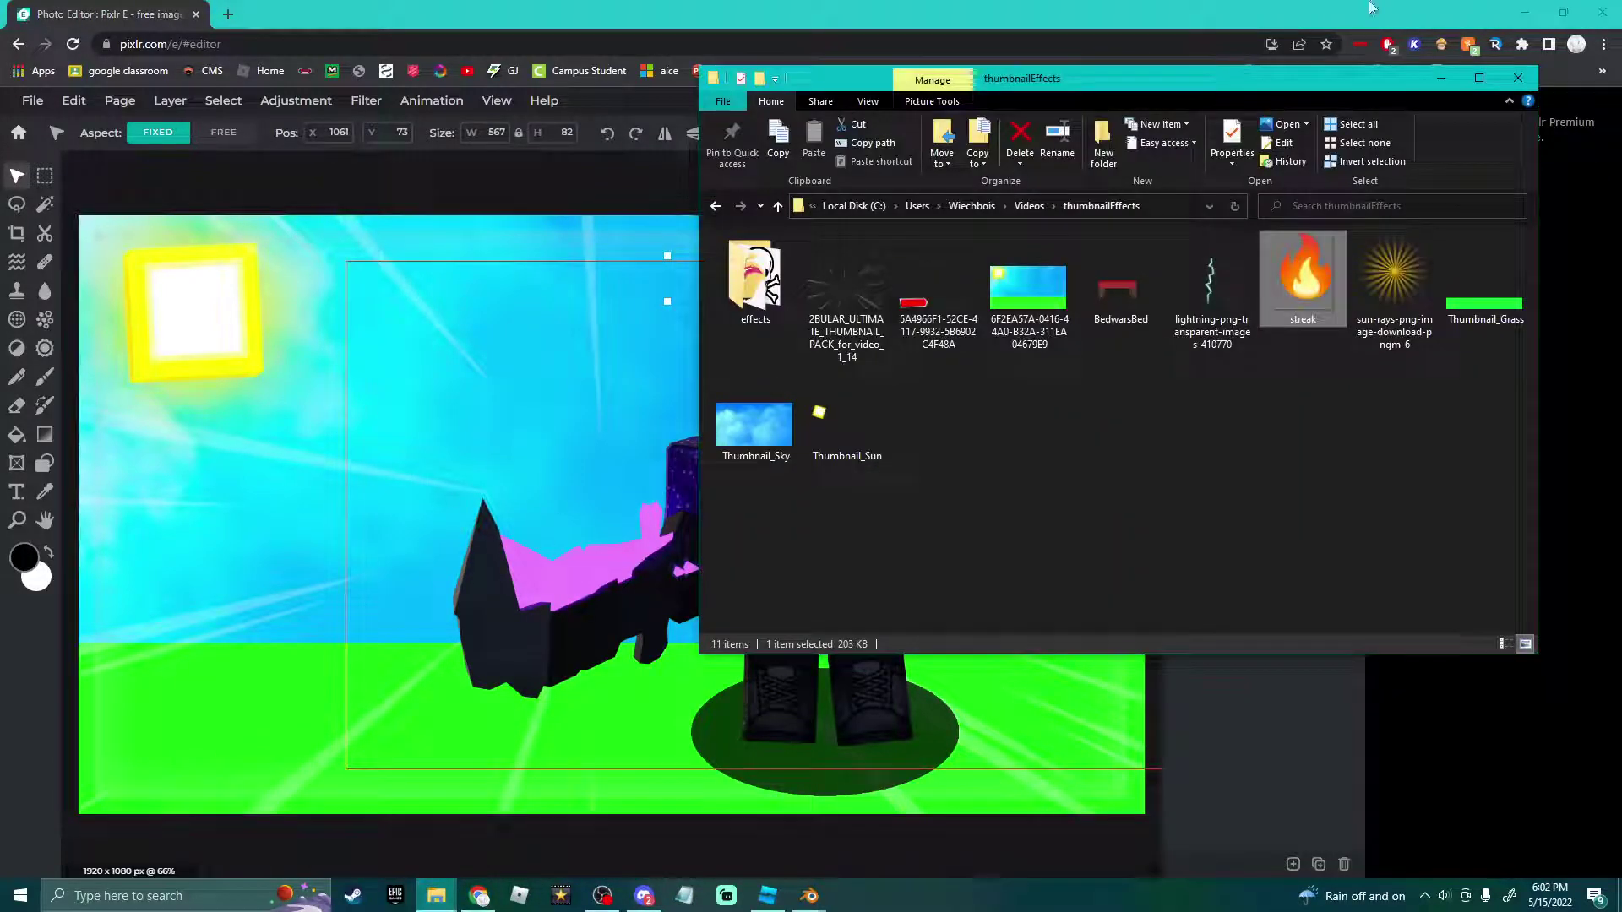
pyautogui.click(1258, 421)
pyautogui.moveTo(805, 302)
pyautogui.mouseDown()
pyautogui.moveTo(795, 423)
pyautogui.moveTo(642, 473)
pyautogui.mouseUp()
pyautogui.click(848, 483)
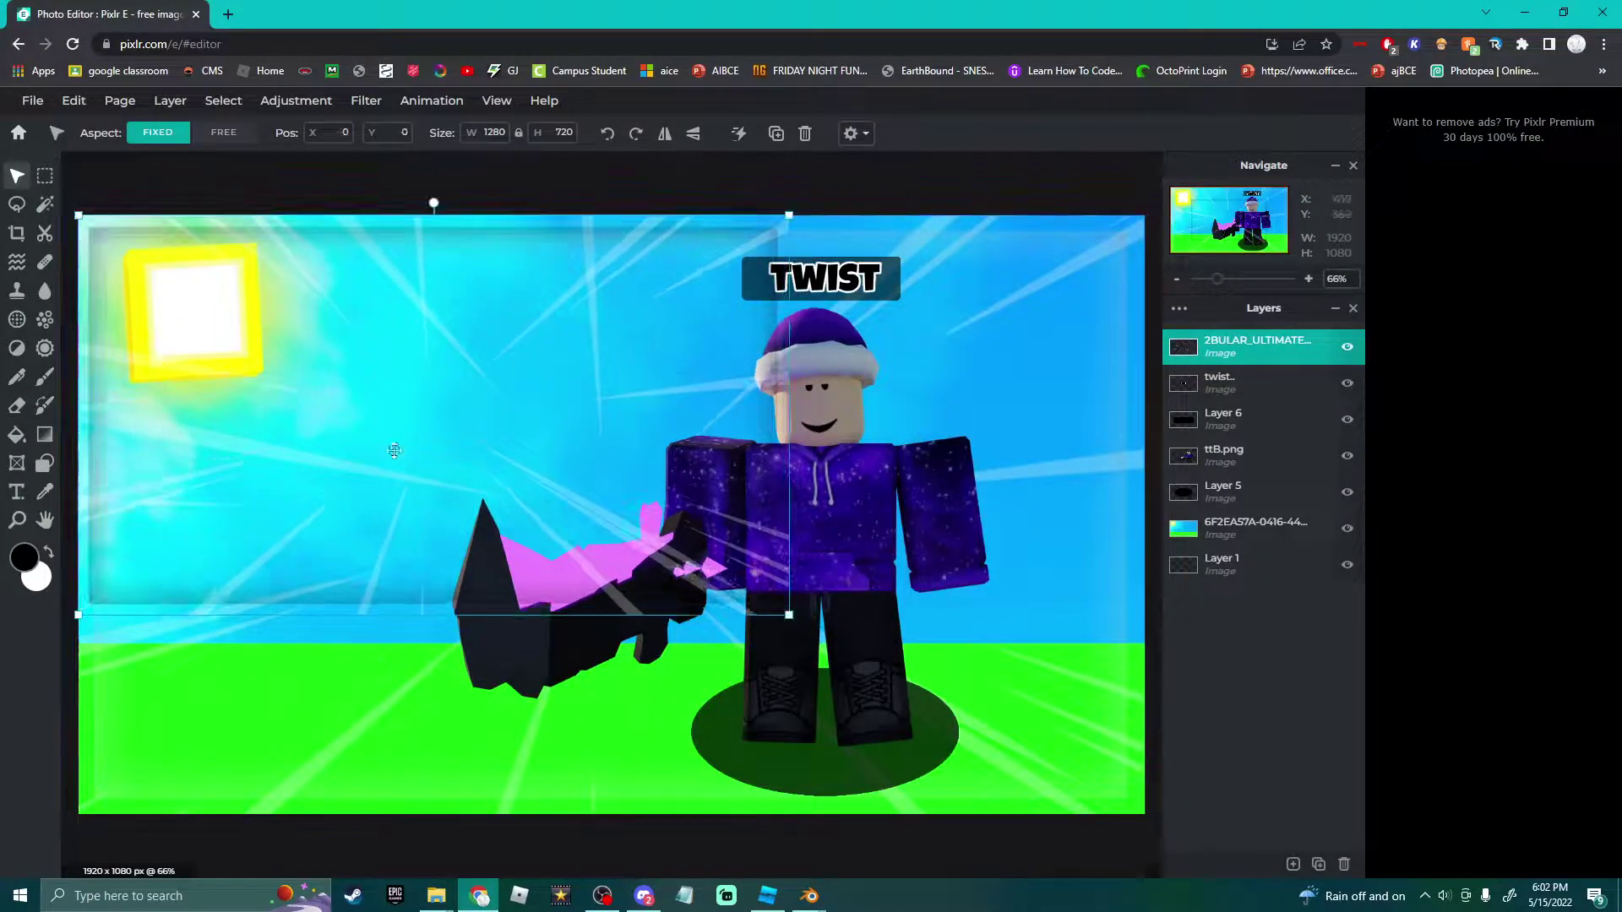
pyautogui.moveTo(790, 615); pyautogui.dragTo(1145, 815)
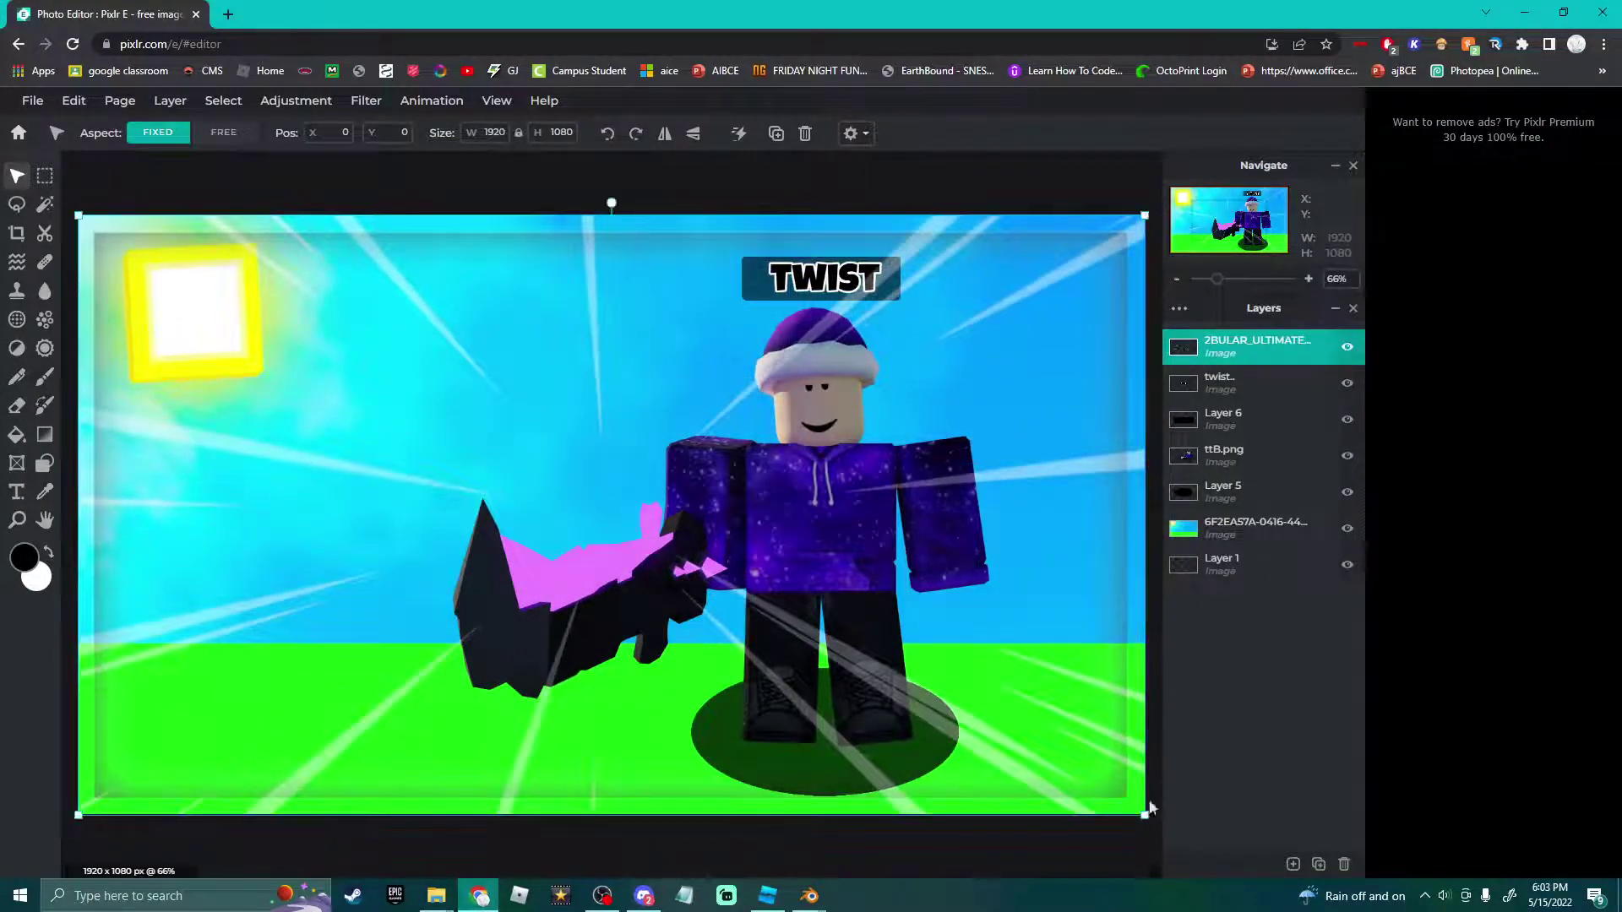
pyautogui.moveTo(1221, 338); pyautogui.dragTo(1222, 491)
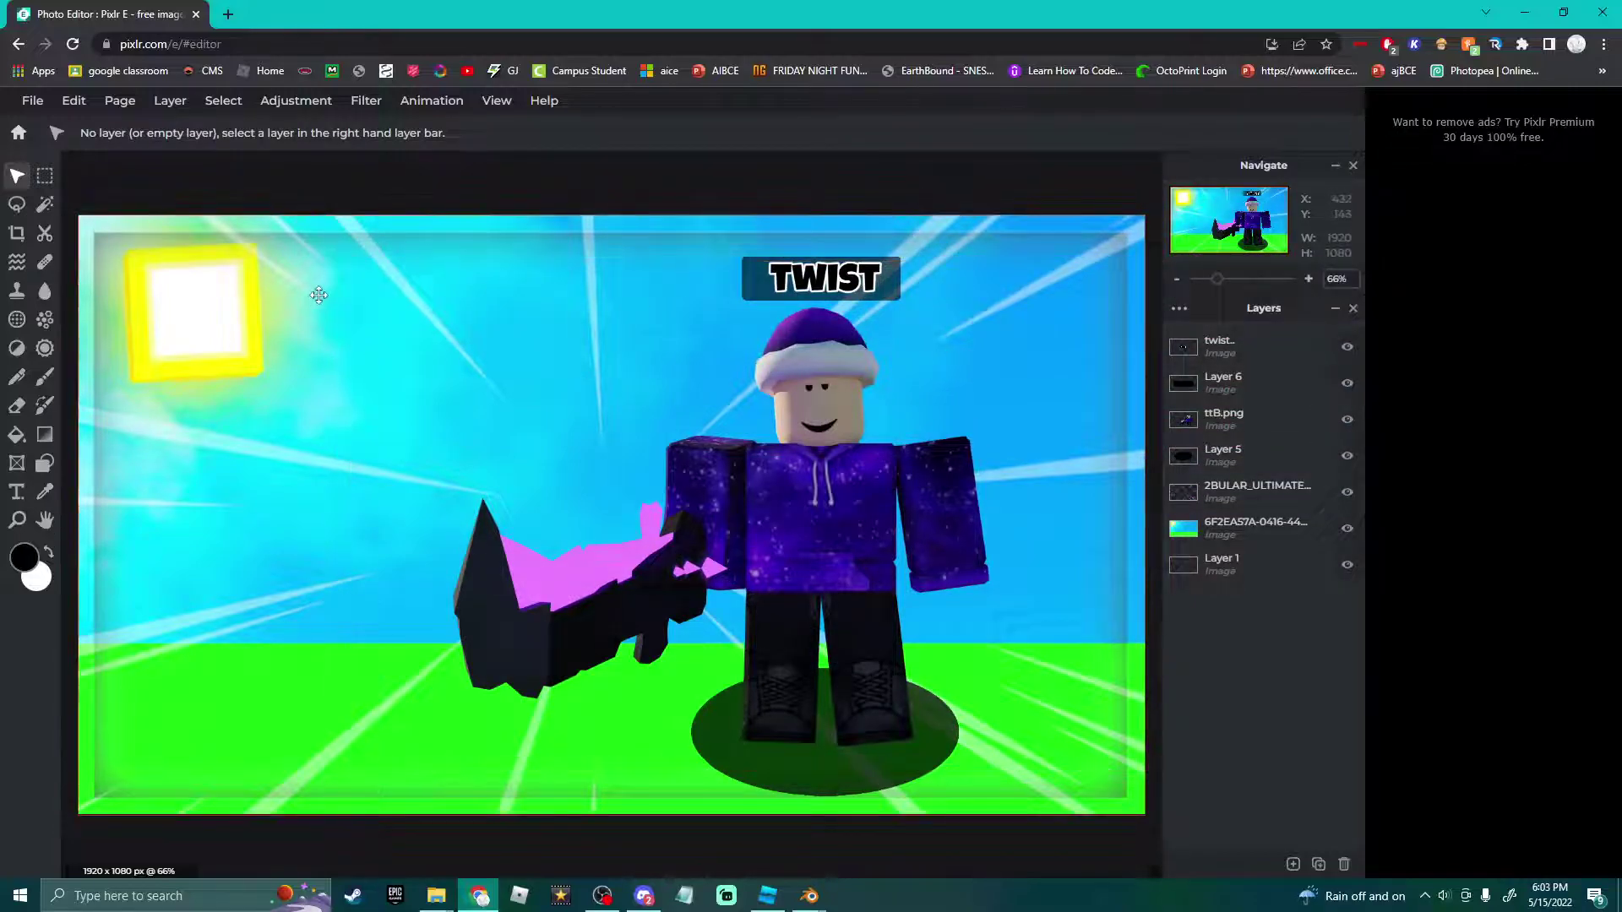
# Delete the speed-lines layer and undo its deletion.
pyautogui.click(1276, 498)
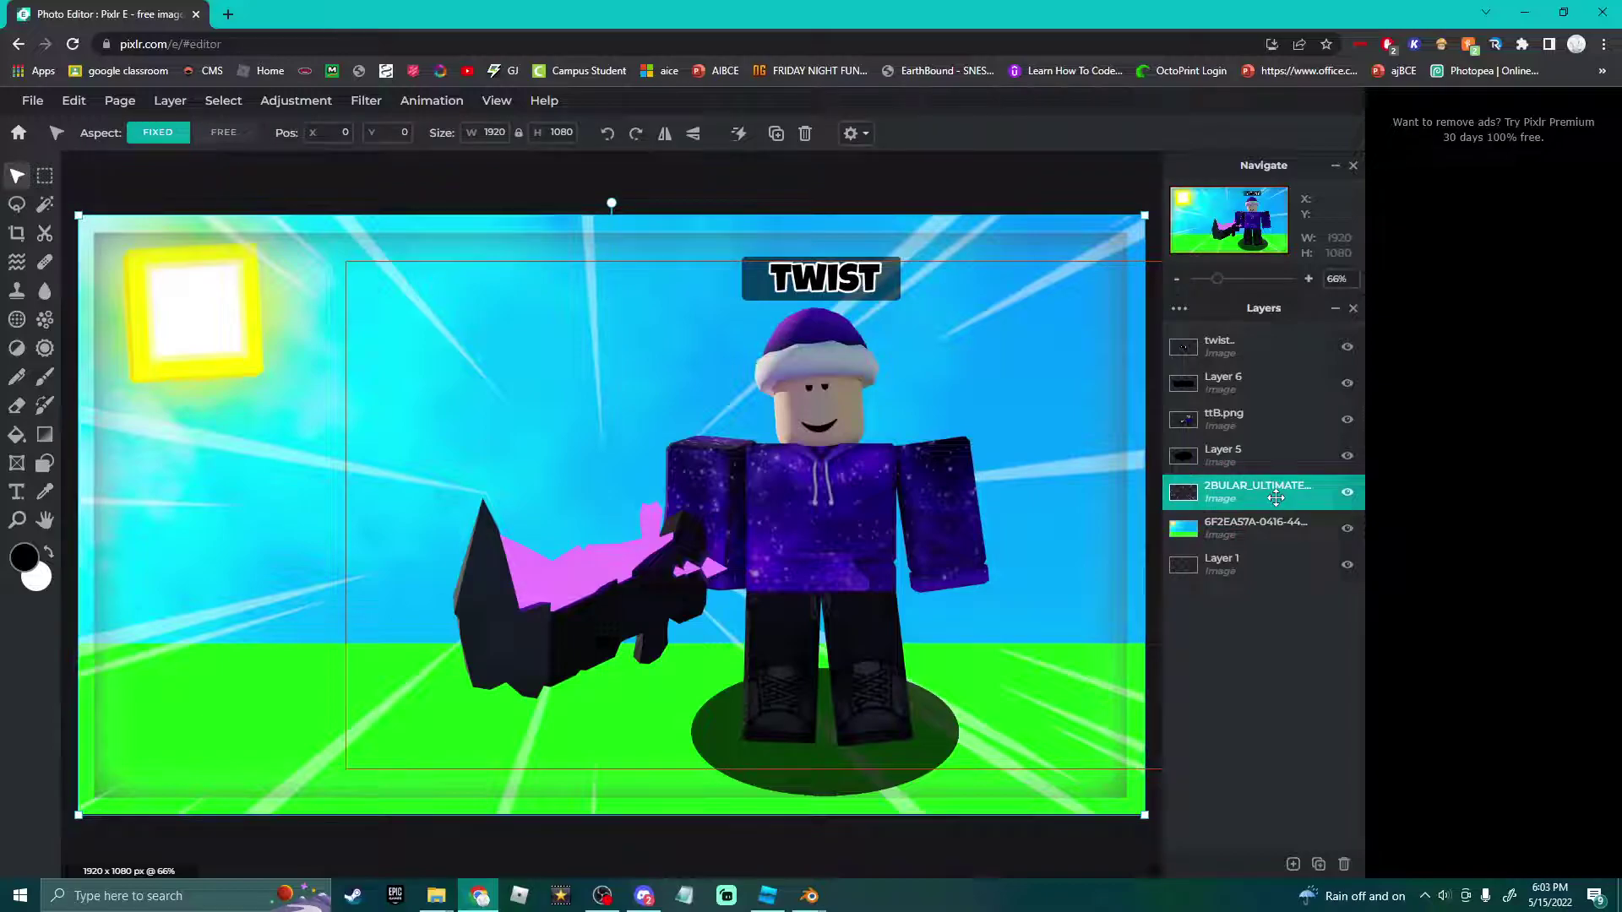
pyautogui.press('Delete')
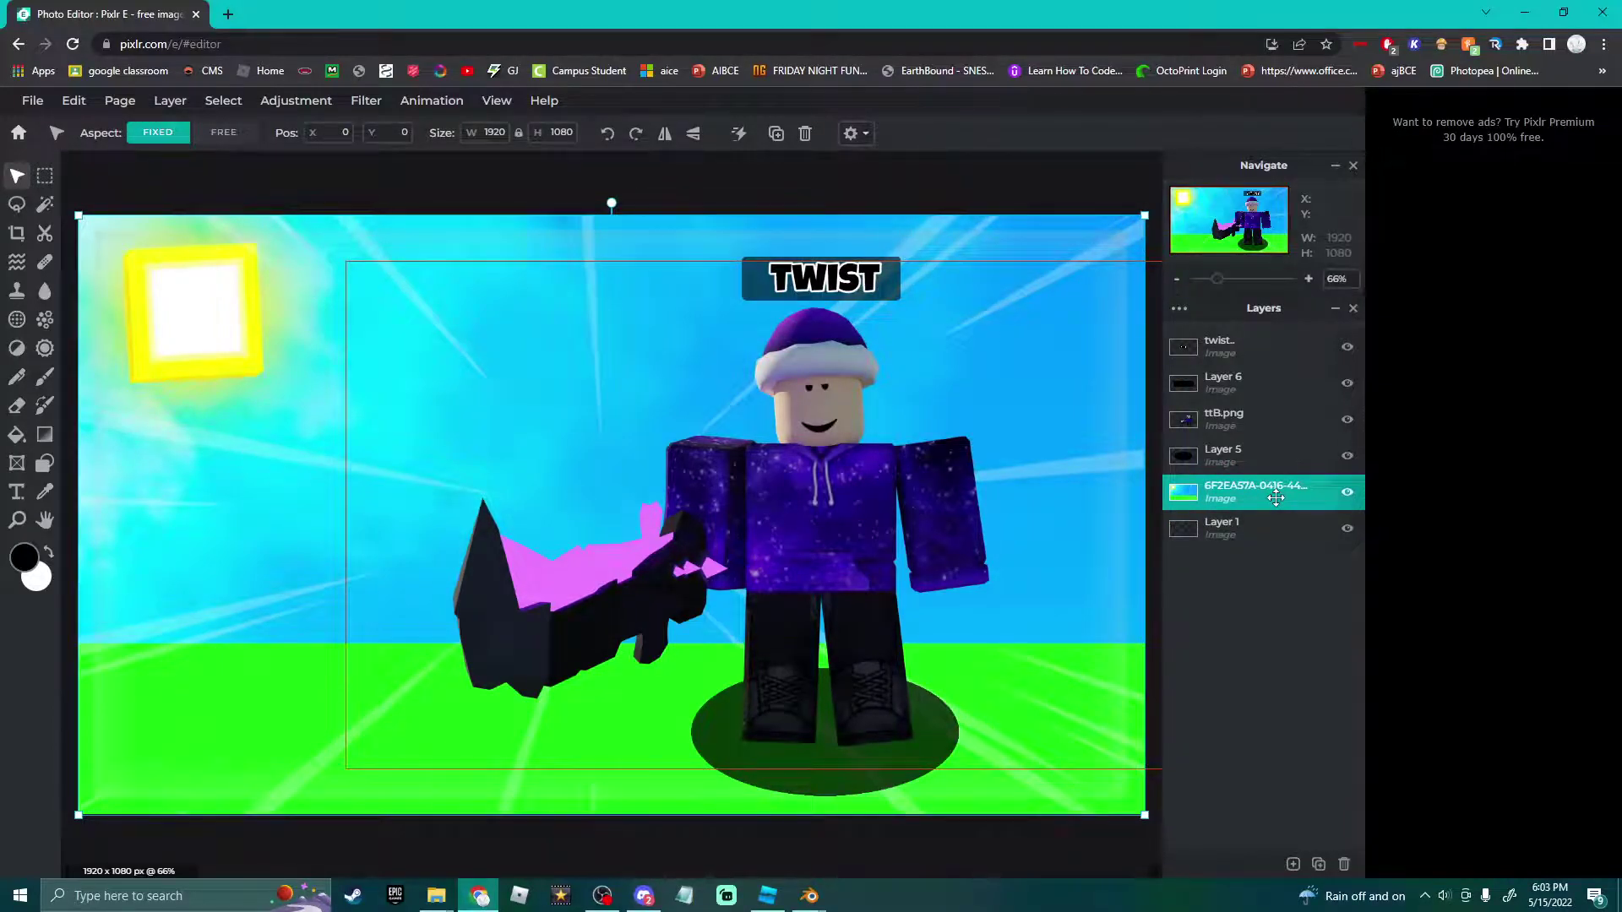
pyautogui.hotkey('ctrl', 'z')
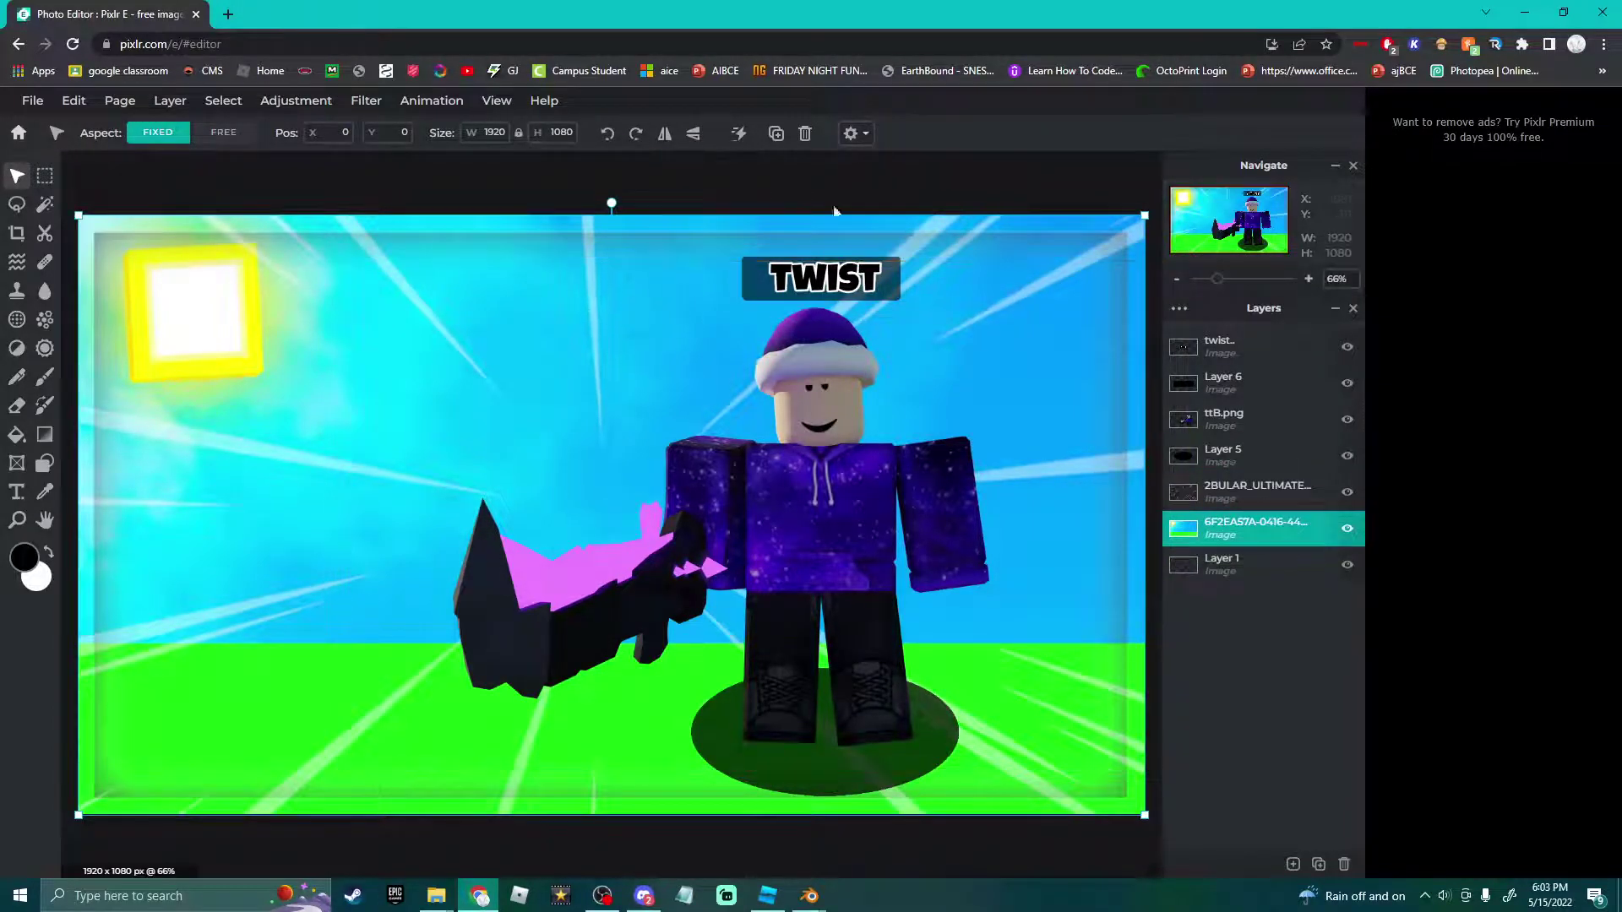
pyautogui.click(1071, 170)
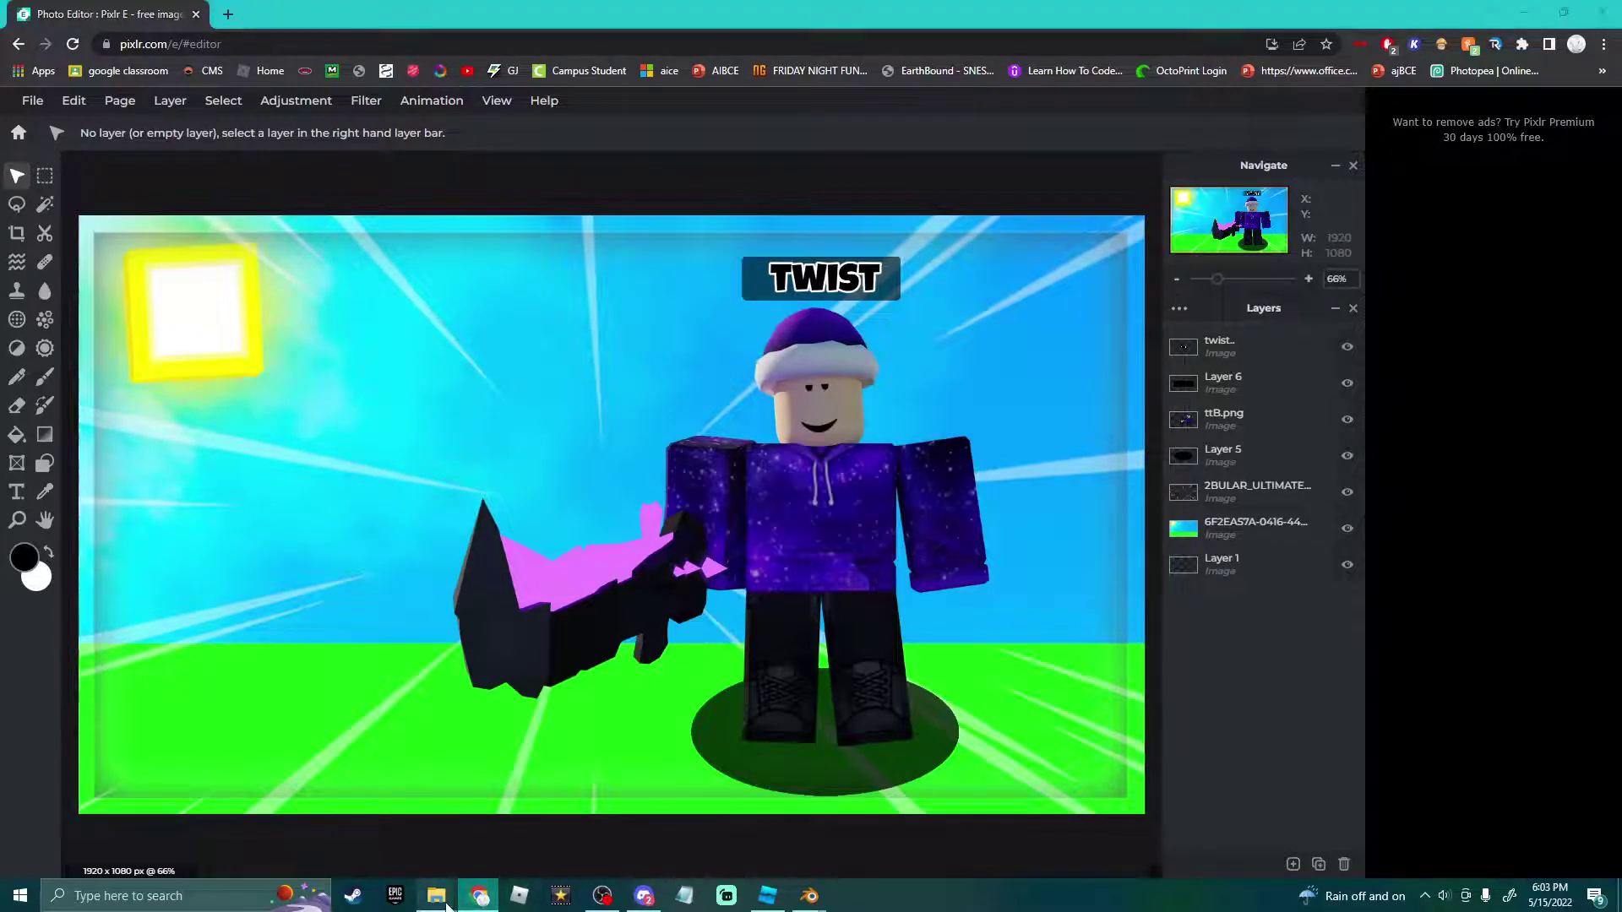
pyautogui.moveTo(436, 894)
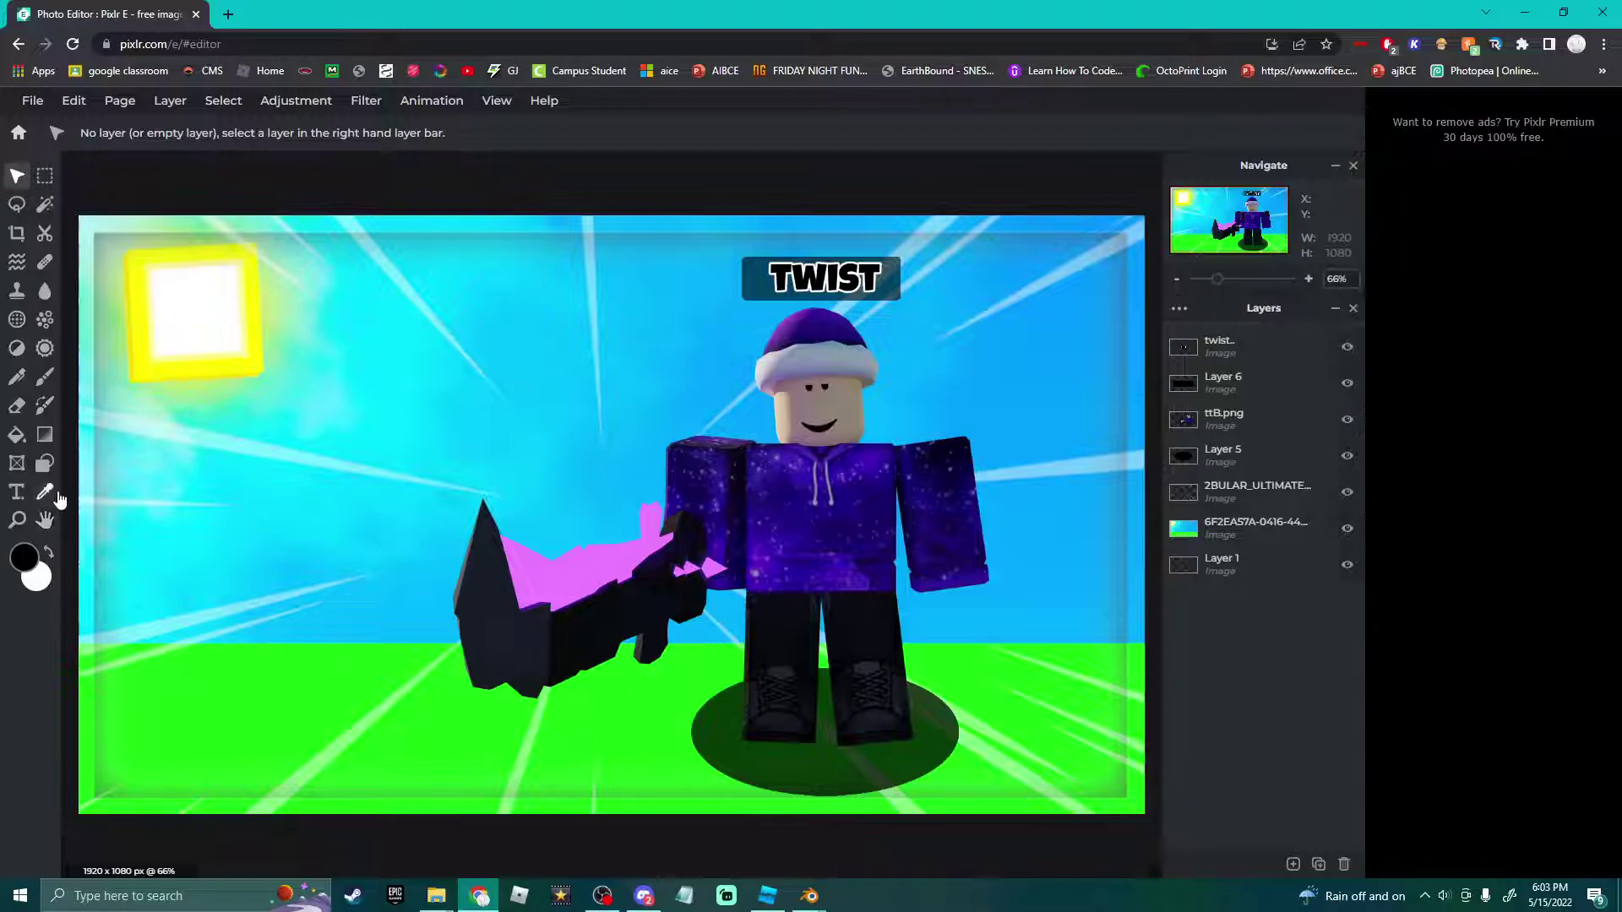
# Delete the name tag text, dark rectangle, shadow, speed-lines and sky background layers together, sparing the character layer.
pyautogui.click(1219, 523)
pyautogui.keyDown('shift'); pyautogui.click(1225, 493); pyautogui.keyUp('shift')
pyautogui.keyDown('shift'); pyautogui.click(1219, 456); pyautogui.keyUp('shift')
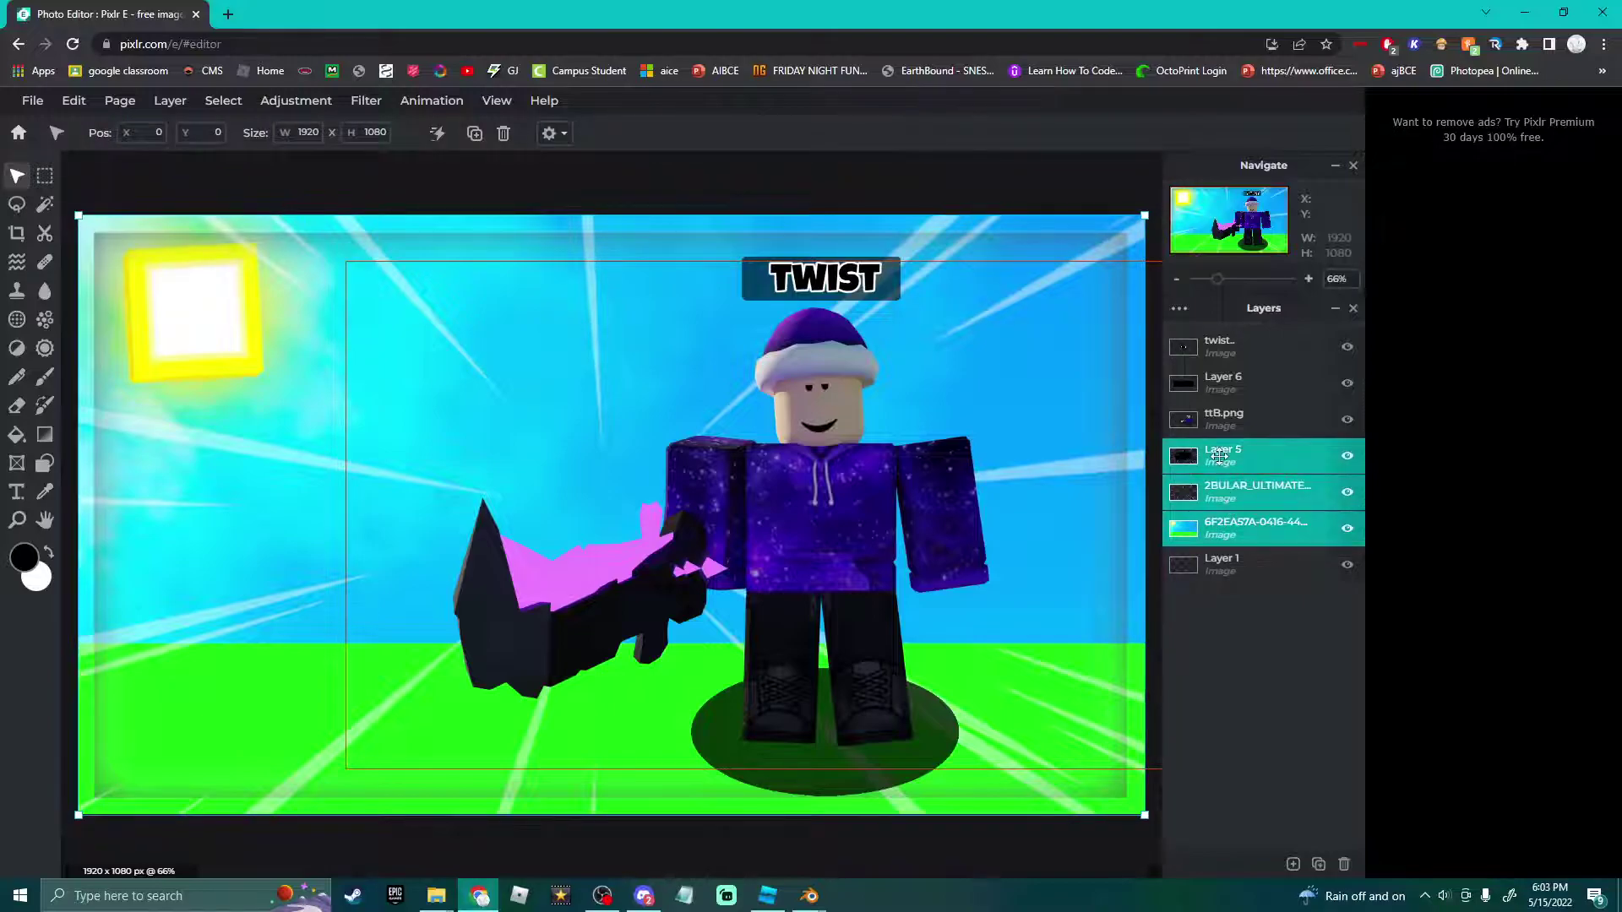
pyautogui.keyDown('shift'); pyautogui.click(1220, 383); pyautogui.keyUp('shift')
pyautogui.keyDown('shift'); pyautogui.click(1219, 342); pyautogui.keyUp('shift')
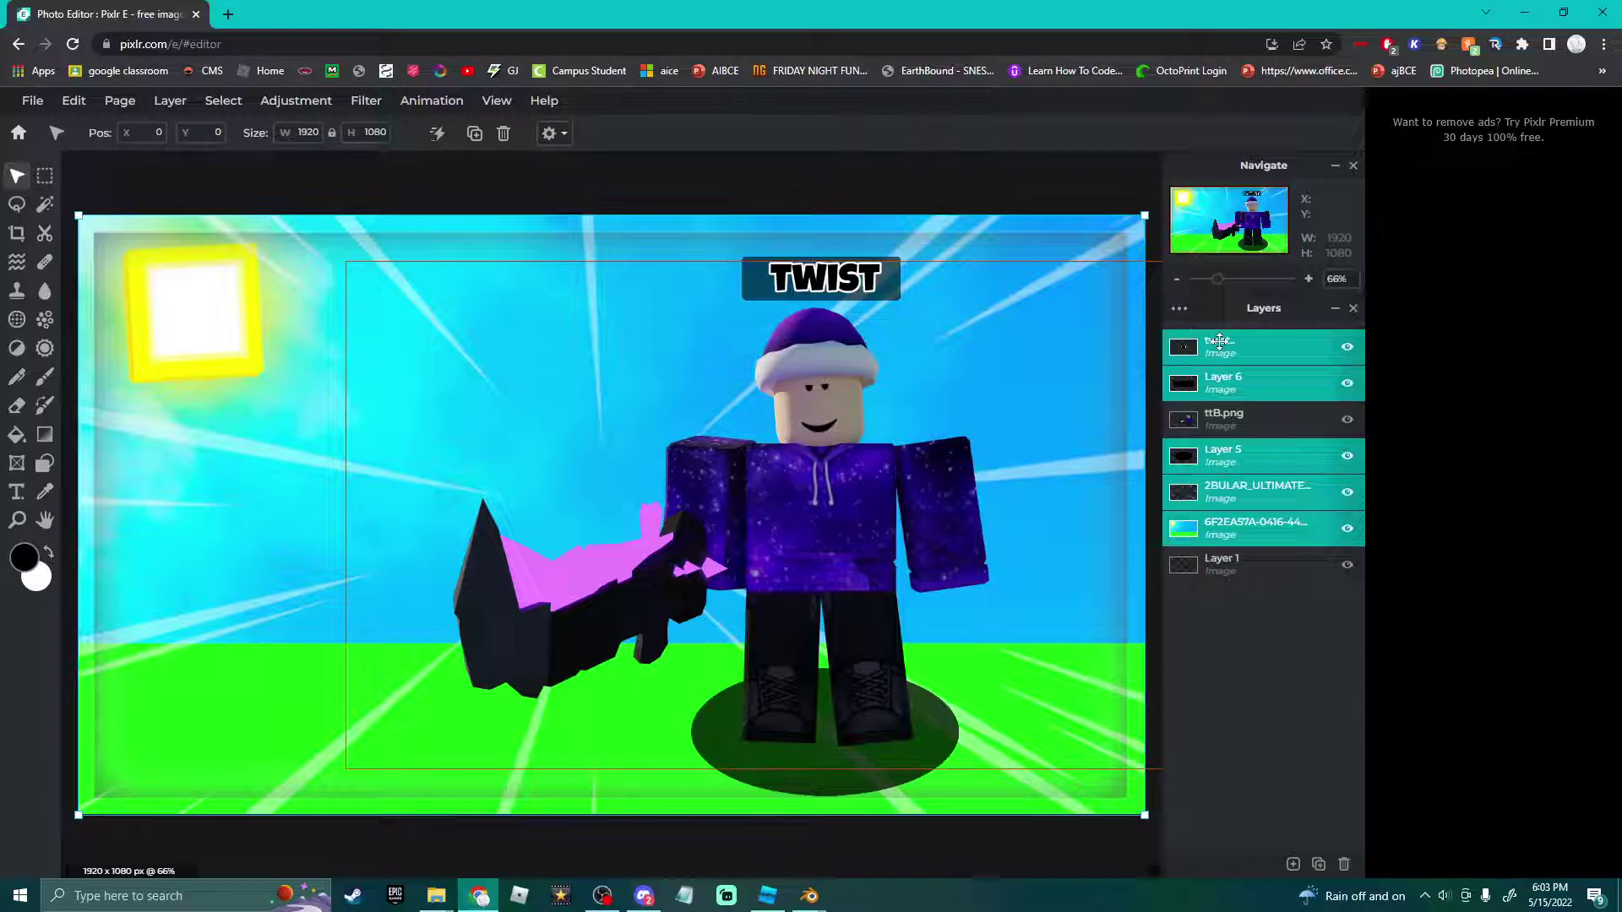
pyautogui.press('Delete')
pyautogui.click(673, 211)
# Add the Roblox screenshot with the stone bridge to the canvas and enlarge it to cover the whole image.
pyautogui.click(427, 902)
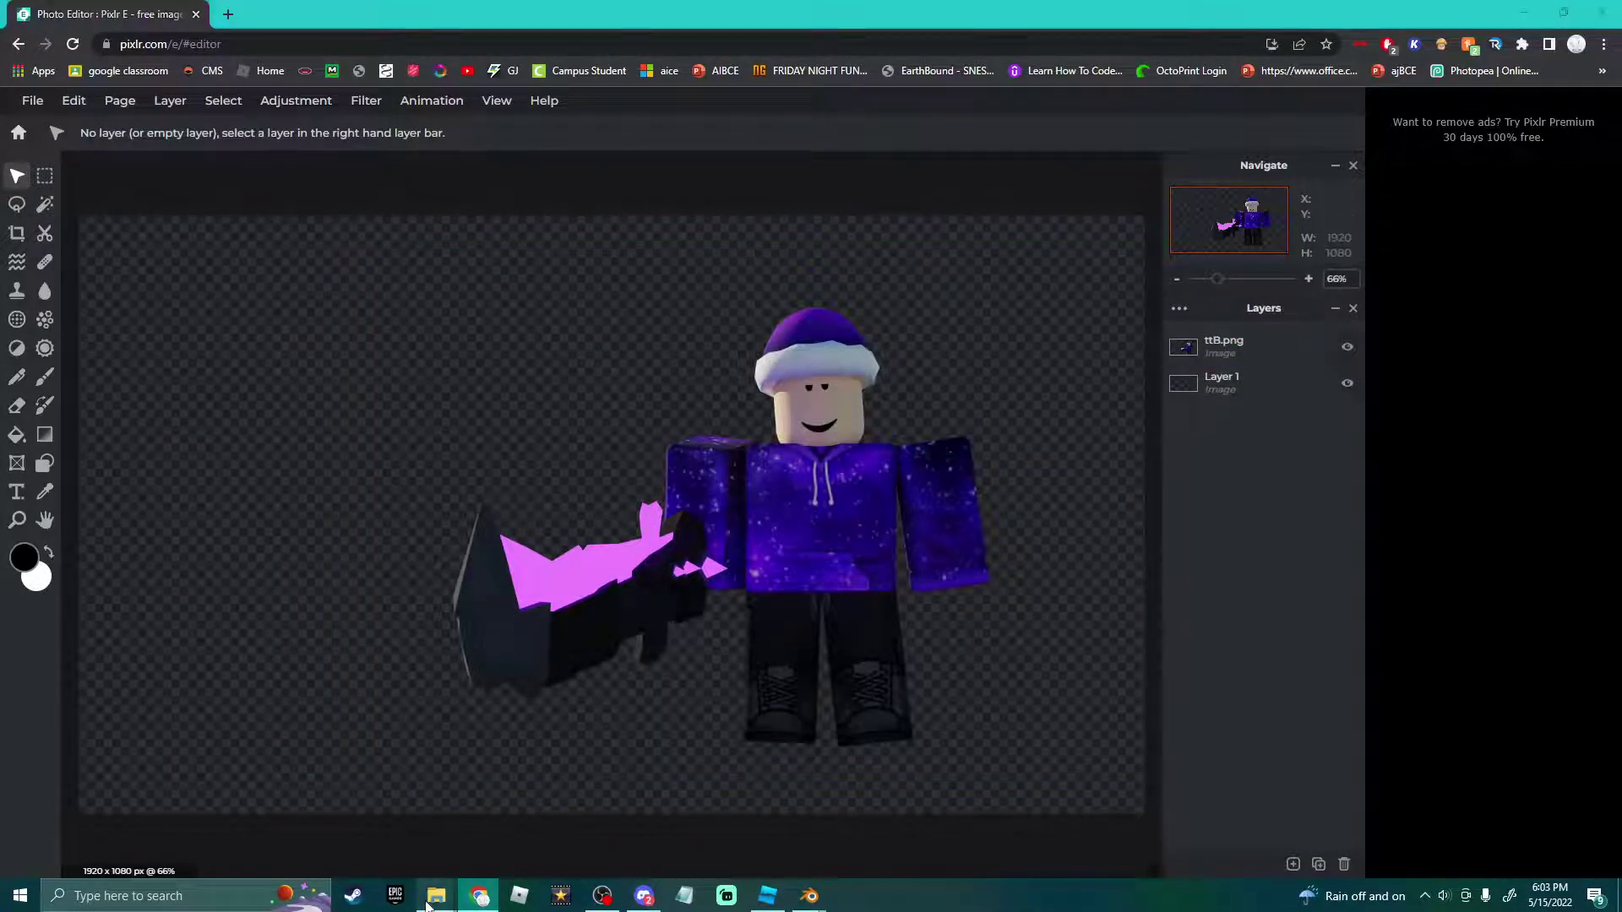
pyautogui.click(262, 784)
pyautogui.moveTo(845, 291); pyautogui.dragTo(423, 568)
pyautogui.click(882, 503)
pyautogui.moveTo(77, 215); pyautogui.dragTo(65, 175)
pyautogui.moveTo(1147, 204); pyautogui.dragTo(1171, 174)
pyautogui.click(1224, 698)
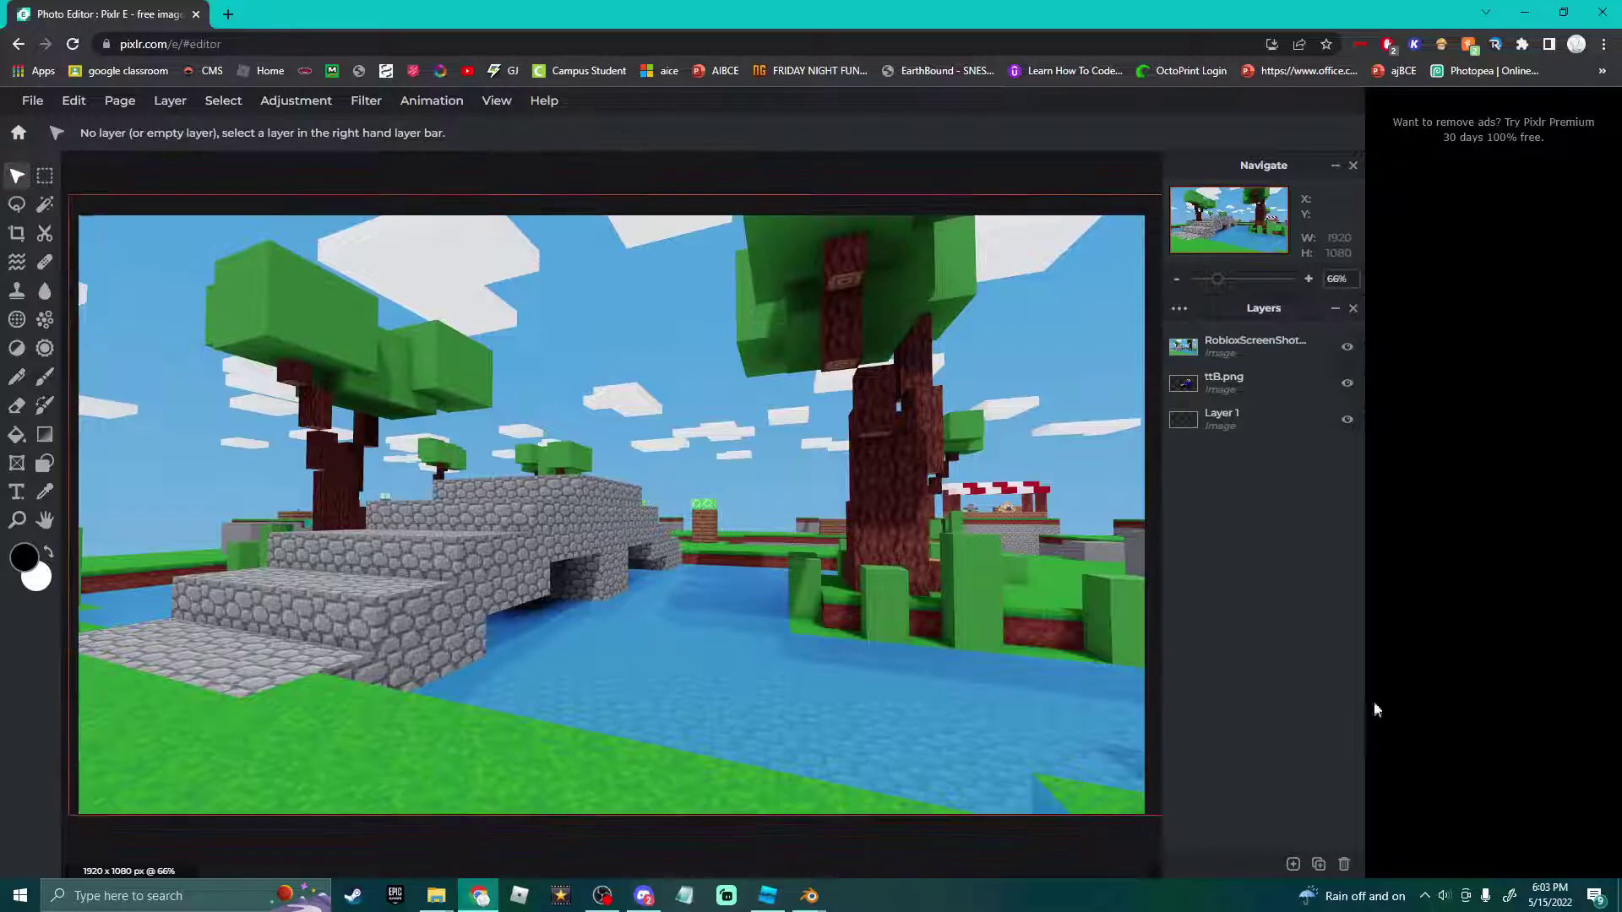
# Bring the ttB.png character layer above the Roblox screenshot and shift the character to about X 417, Y 84.
pyautogui.moveTo(1225, 382); pyautogui.dragTo(1225, 342)
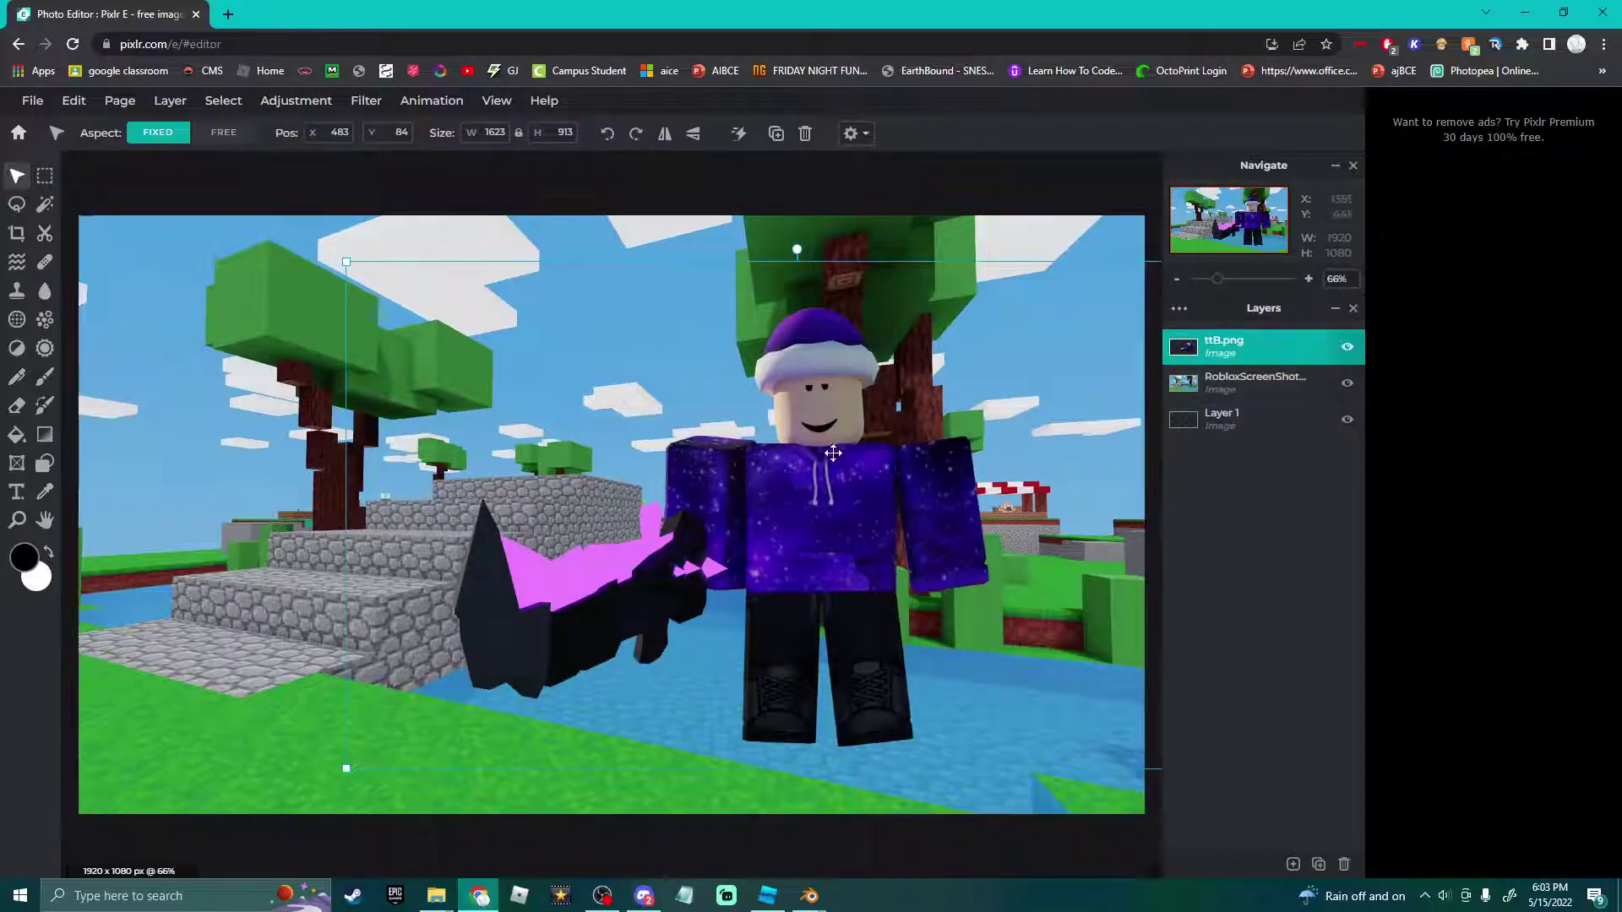
pyautogui.moveTo(833, 453); pyautogui.dragTo(796, 446)
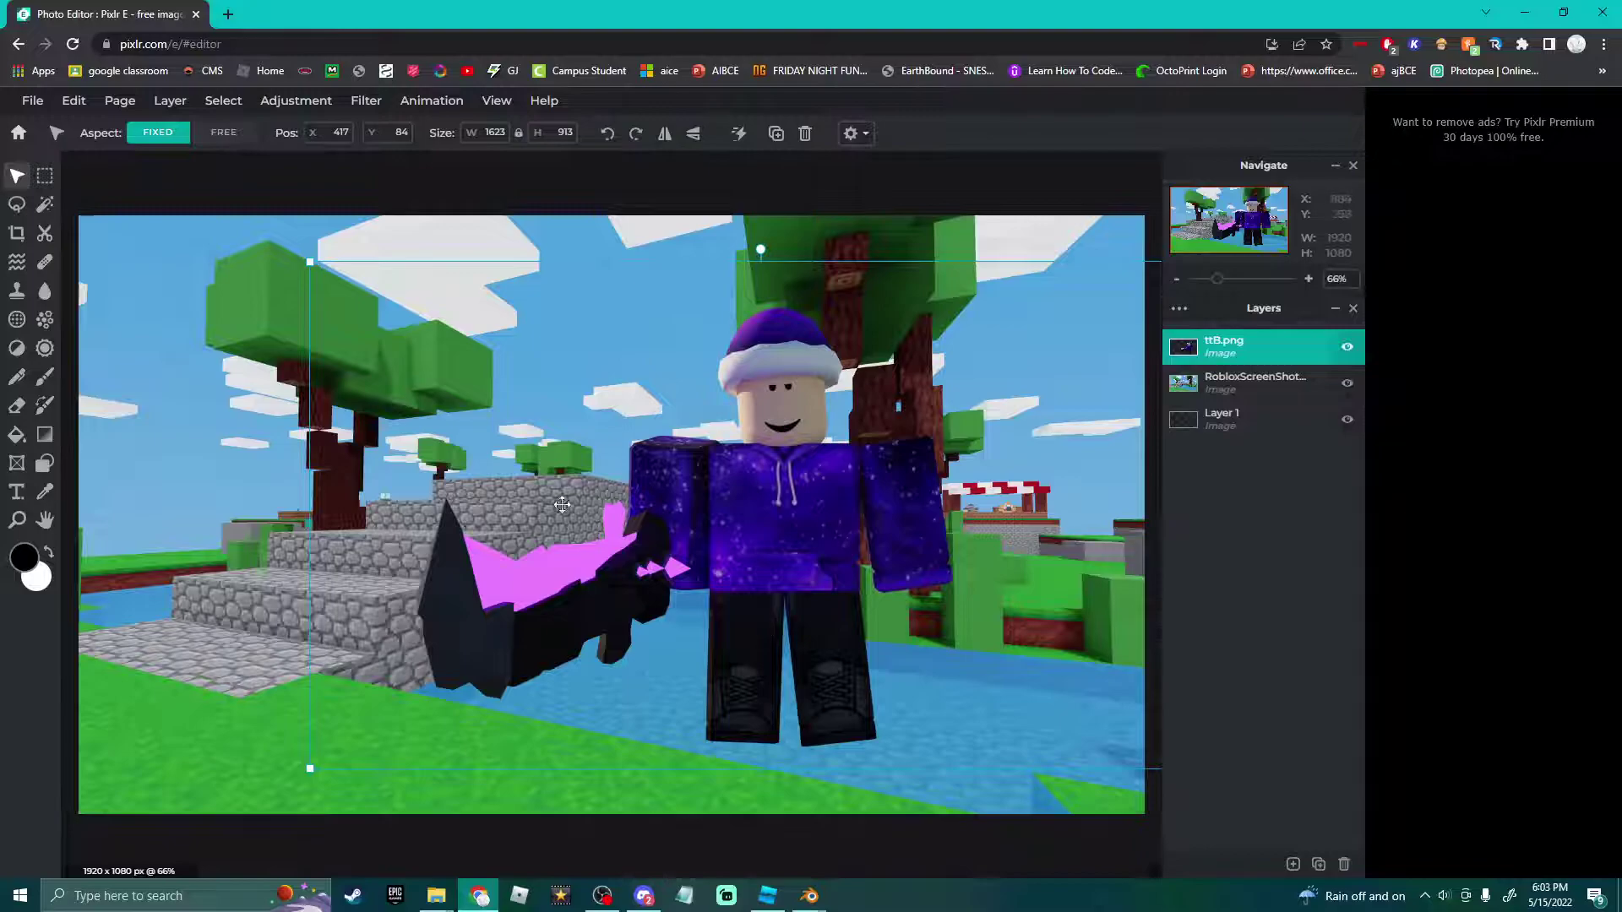
# Lighten the midtones of the character's legs with a 300 px dodge brush at strength 30.
pyautogui.click(16, 348)
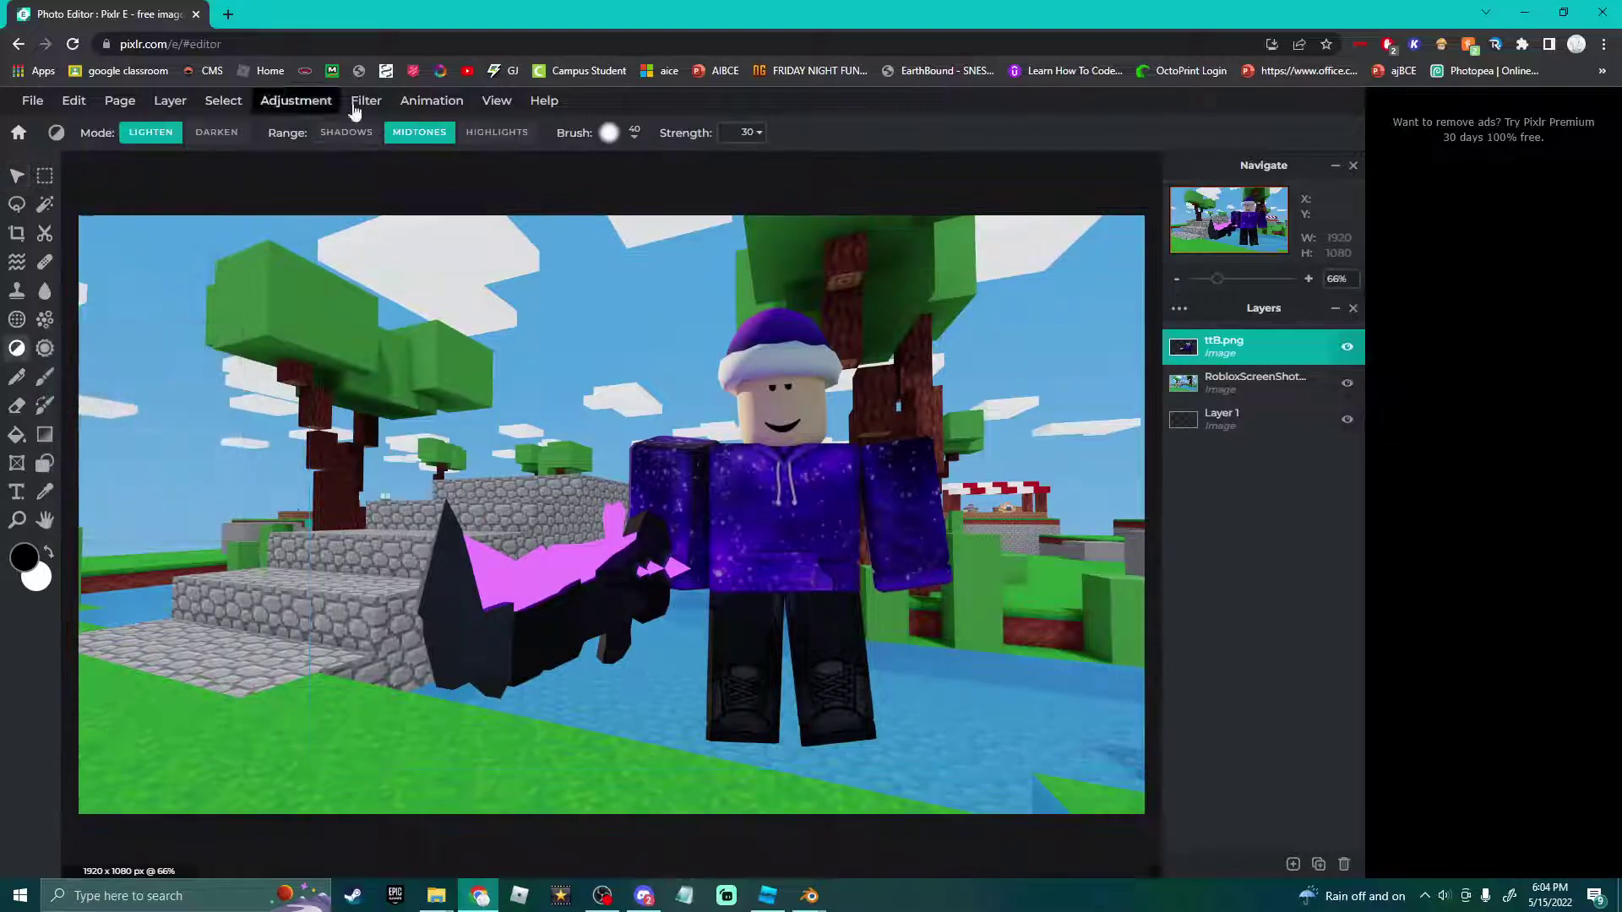
pyautogui.click(632, 138)
pyautogui.moveTo(640, 196); pyautogui.dragTo(689, 209)
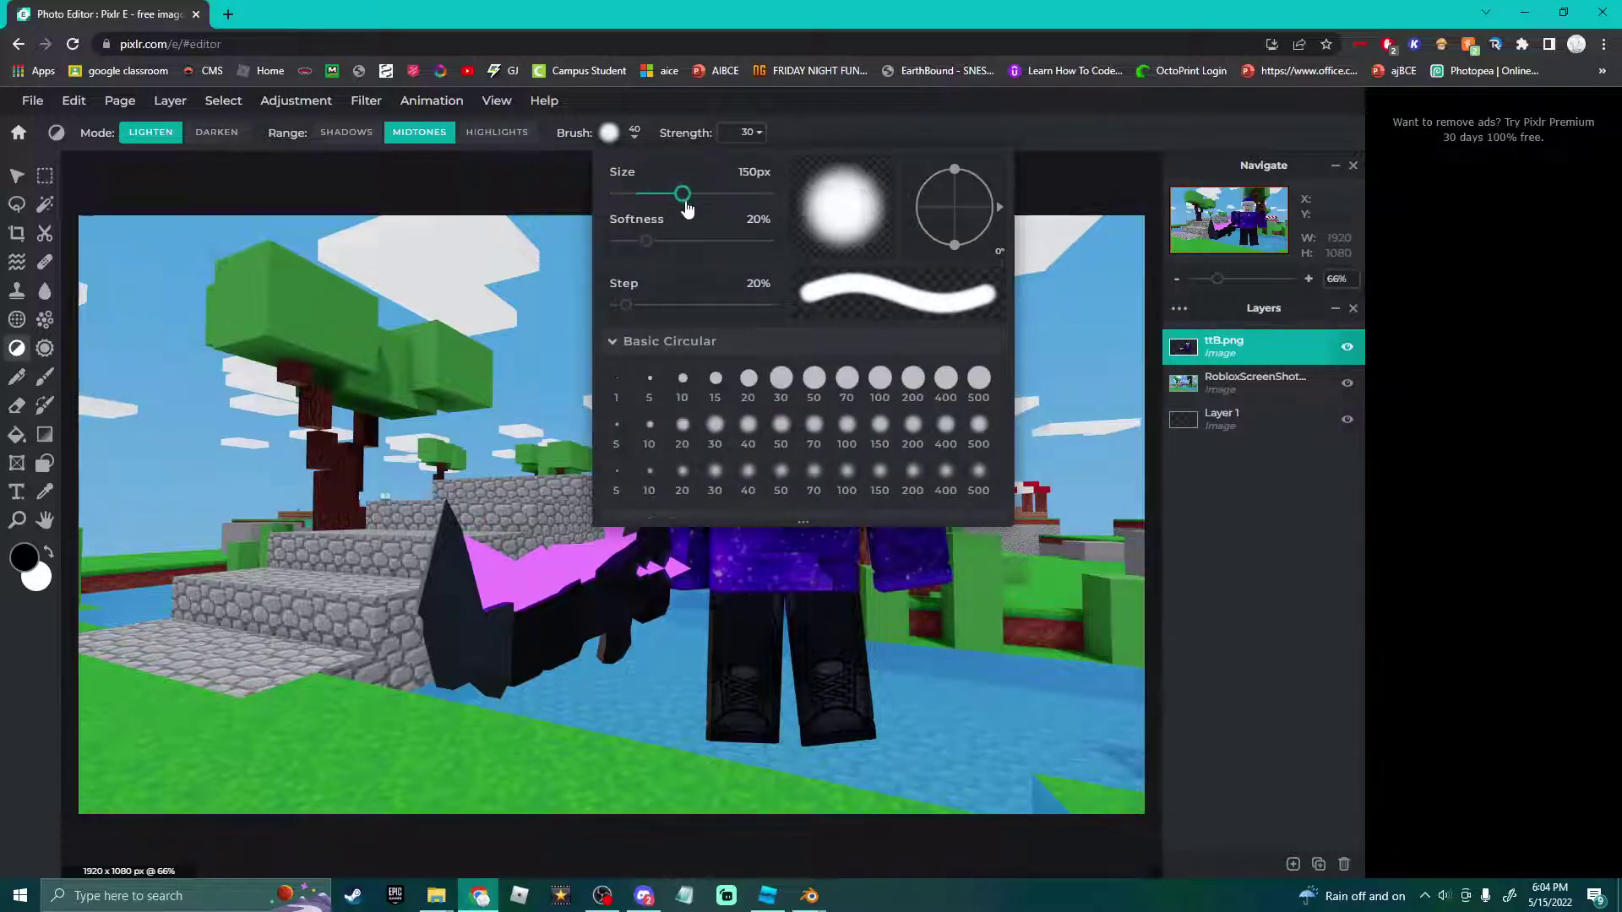
pyautogui.click(744, 664)
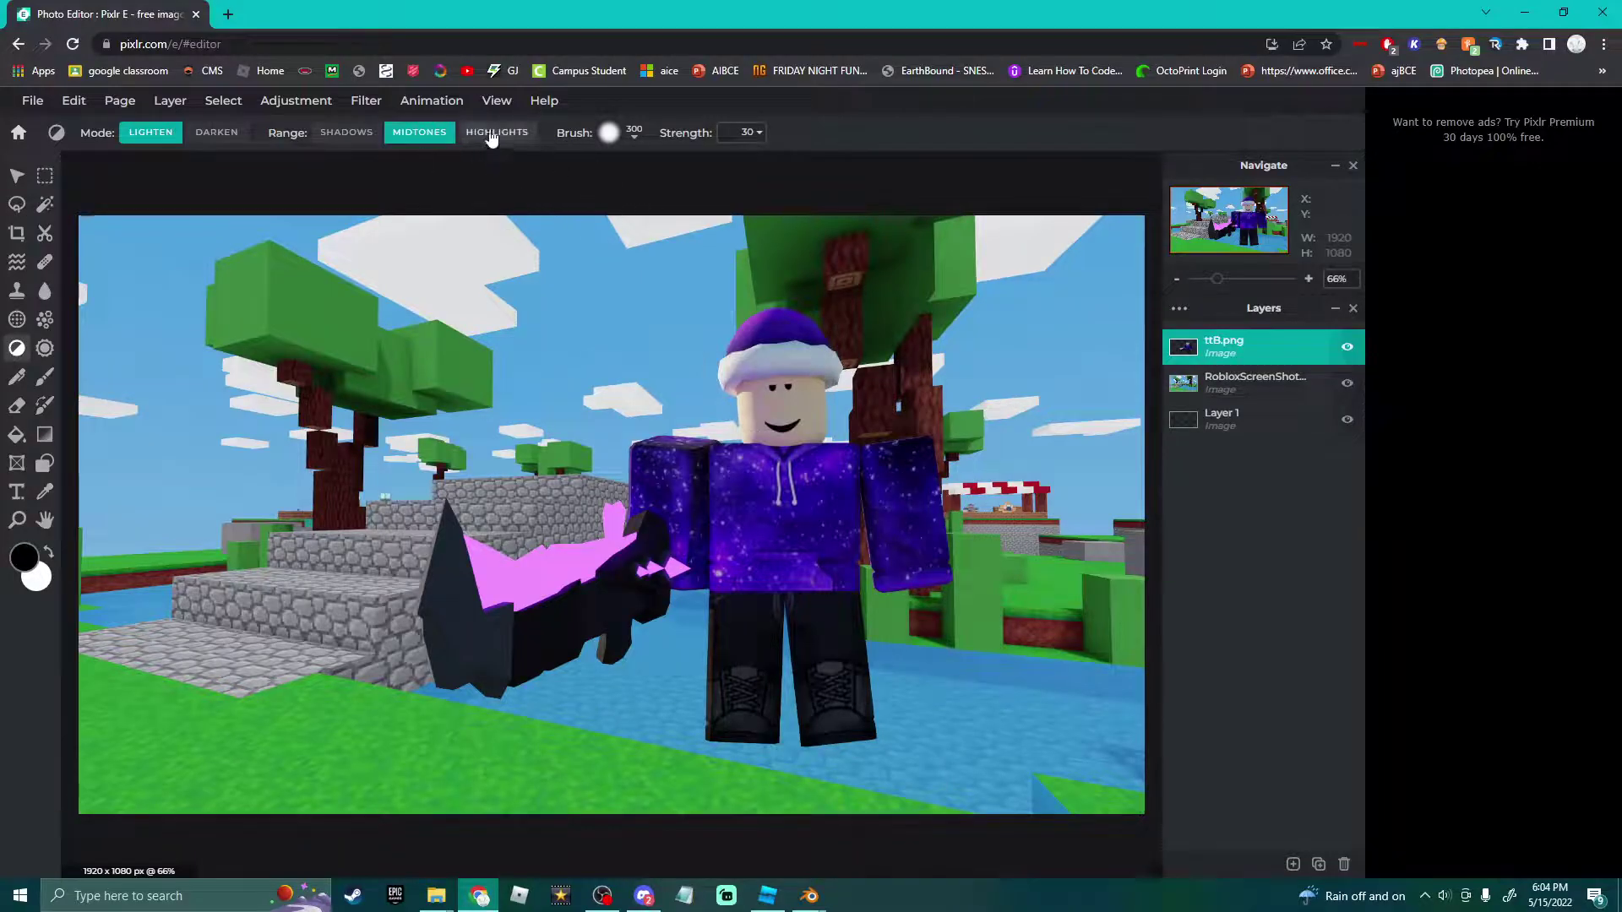
# Try lightening the shadows on the character with the 300 px dodge brush and undo the stroke.
pyautogui.click(343, 138)
pyautogui.moveTo(742, 243)
pyautogui.mouseDown()
pyautogui.moveTo(884, 379)
pyautogui.moveTo(724, 580)
pyautogui.moveTo(902, 370)
pyautogui.mouseUp()
pyautogui.hotkey('ctrl', 'z')
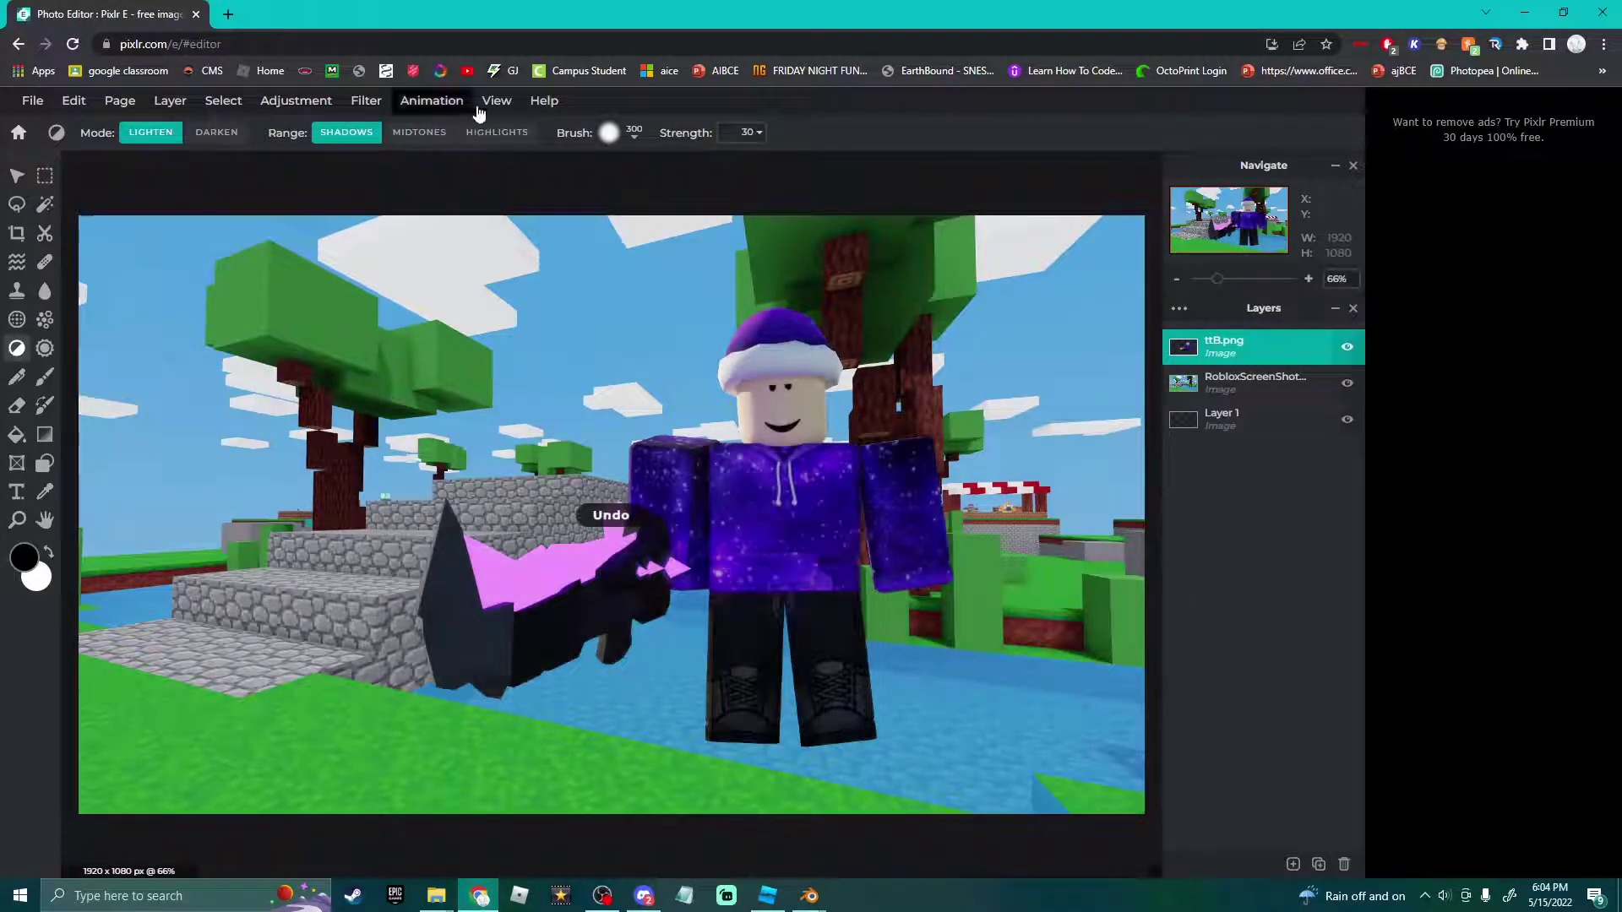
# Try lightening the highlights on the character and sword with the dodge brush, undoing the strokes.
pyautogui.click(496, 132)
pyautogui.moveTo(917, 313)
pyautogui.mouseDown()
pyautogui.moveTo(498, 625)
pyautogui.moveTo(507, 541)
pyautogui.moveTo(852, 502)
pyautogui.mouseUp()
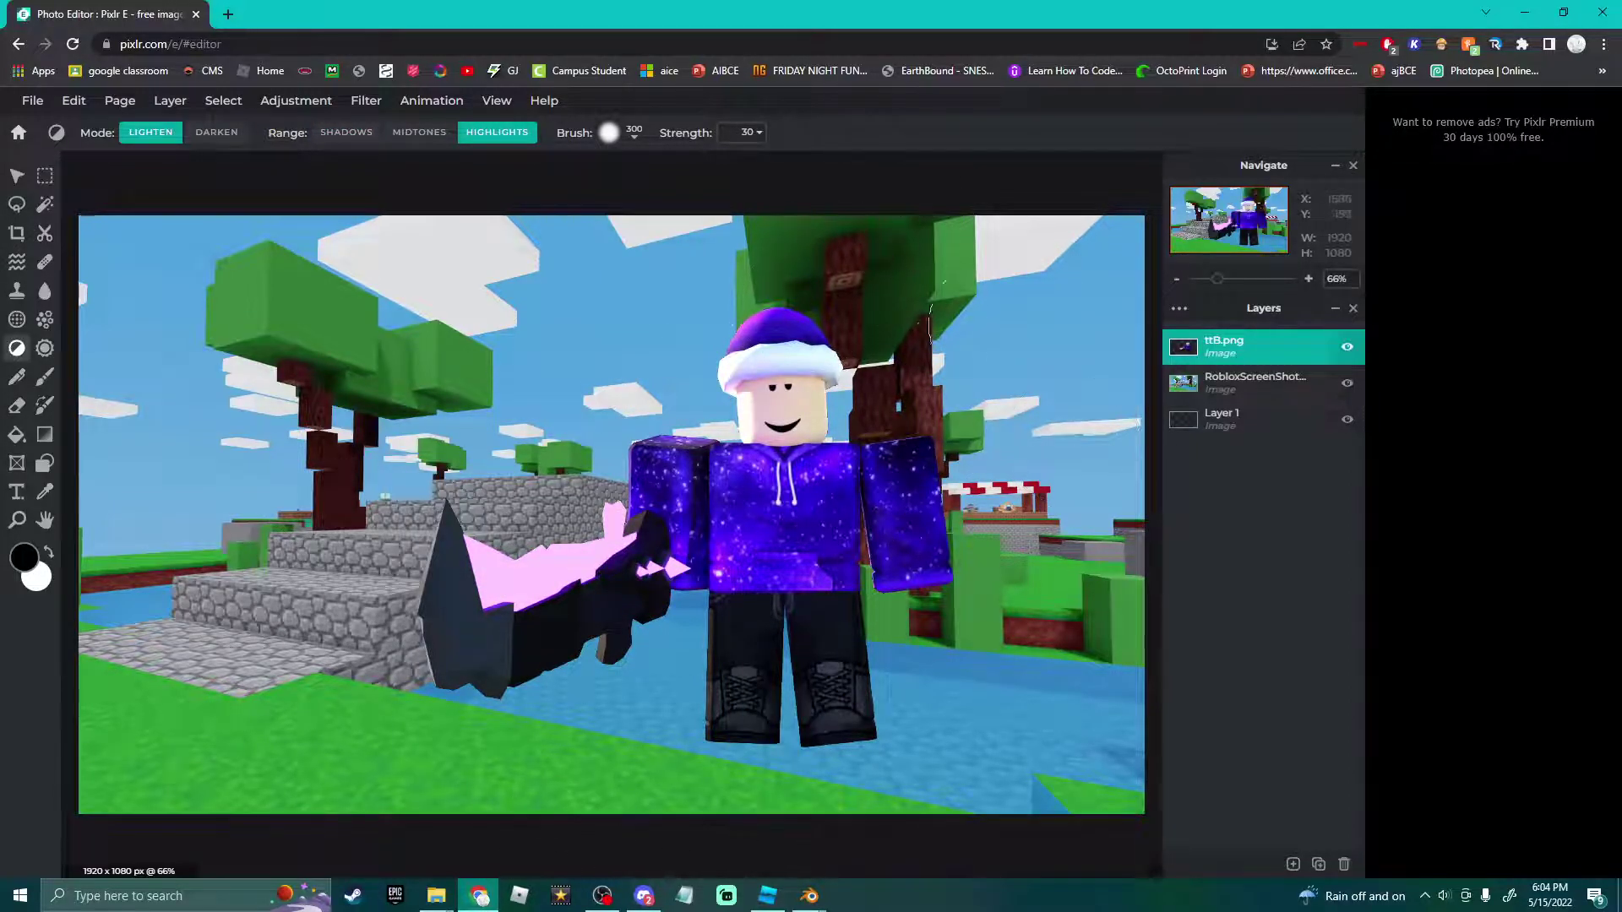
pyautogui.hotkey('ctrl', 'z')
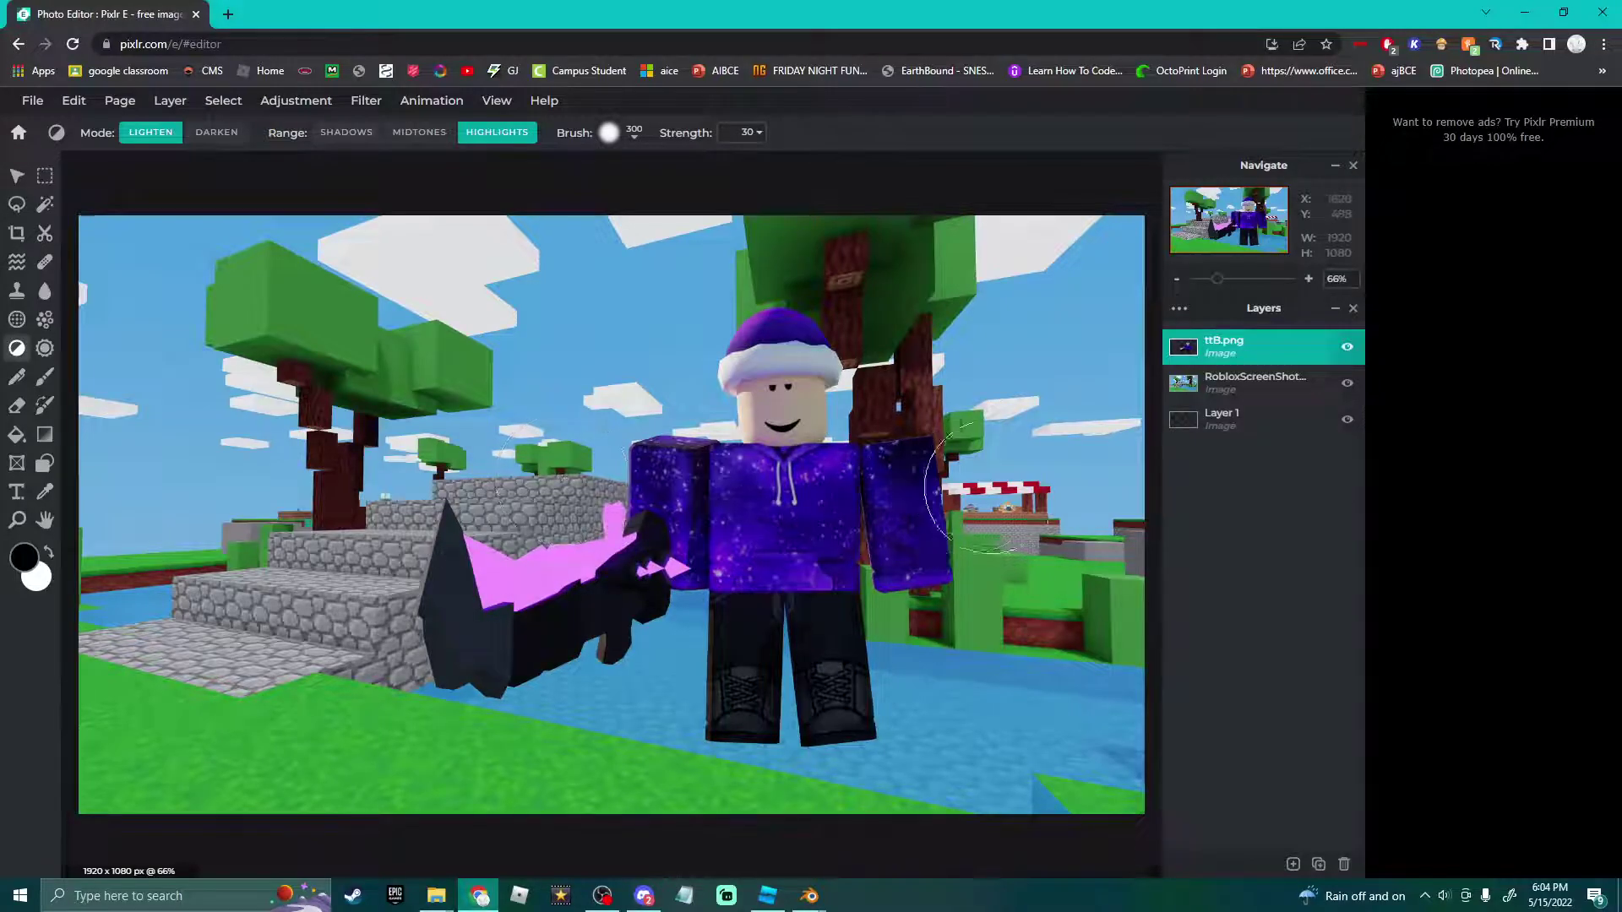
pyautogui.moveTo(874, 485)
pyautogui.mouseDown()
pyautogui.moveTo(1084, 532)
pyautogui.moveTo(1006, 499)
pyautogui.moveTo(608, 533)
pyautogui.mouseUp()
pyautogui.hotkey('ctrl', 'z')
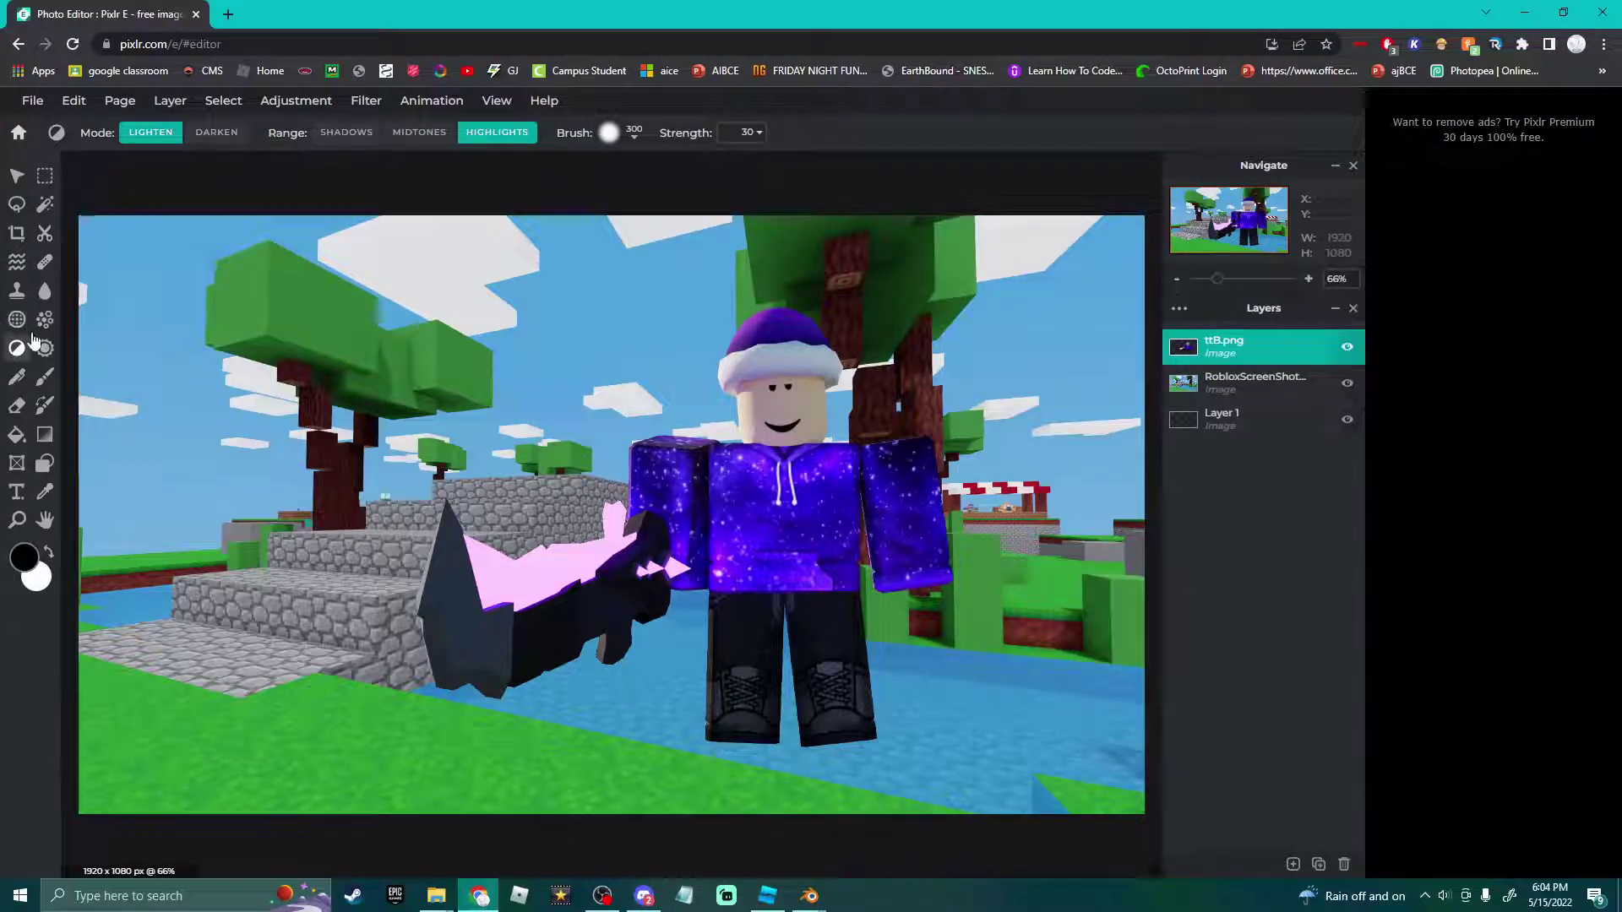
pyautogui.hotkey('ctrl', 'z')
pyautogui.click(15, 174)
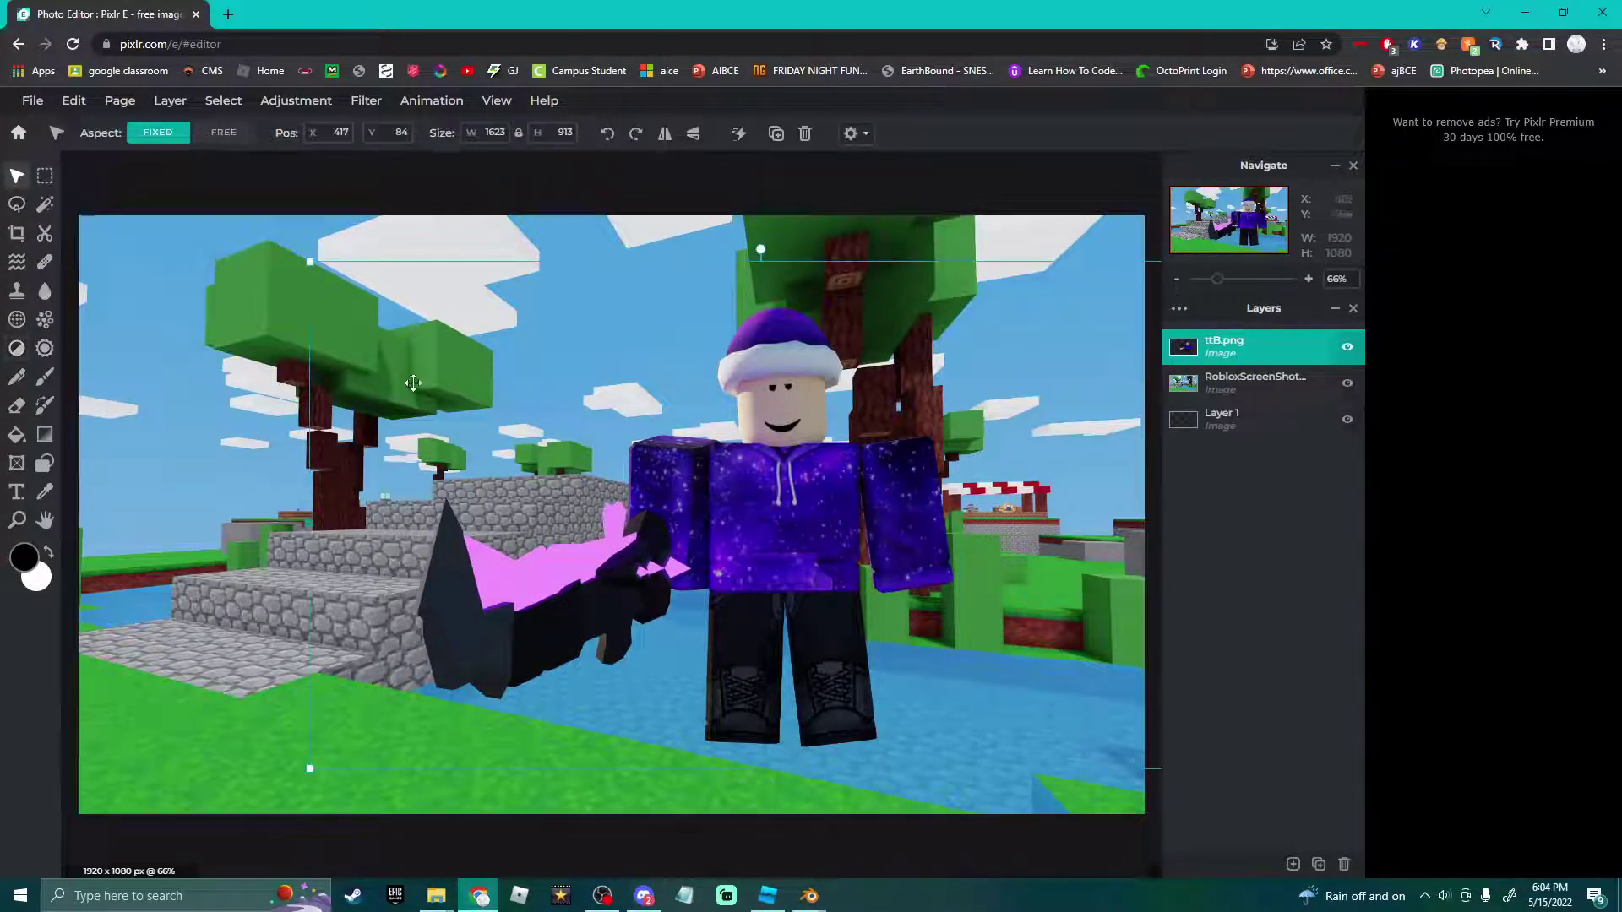
pyautogui.click(264, 179)
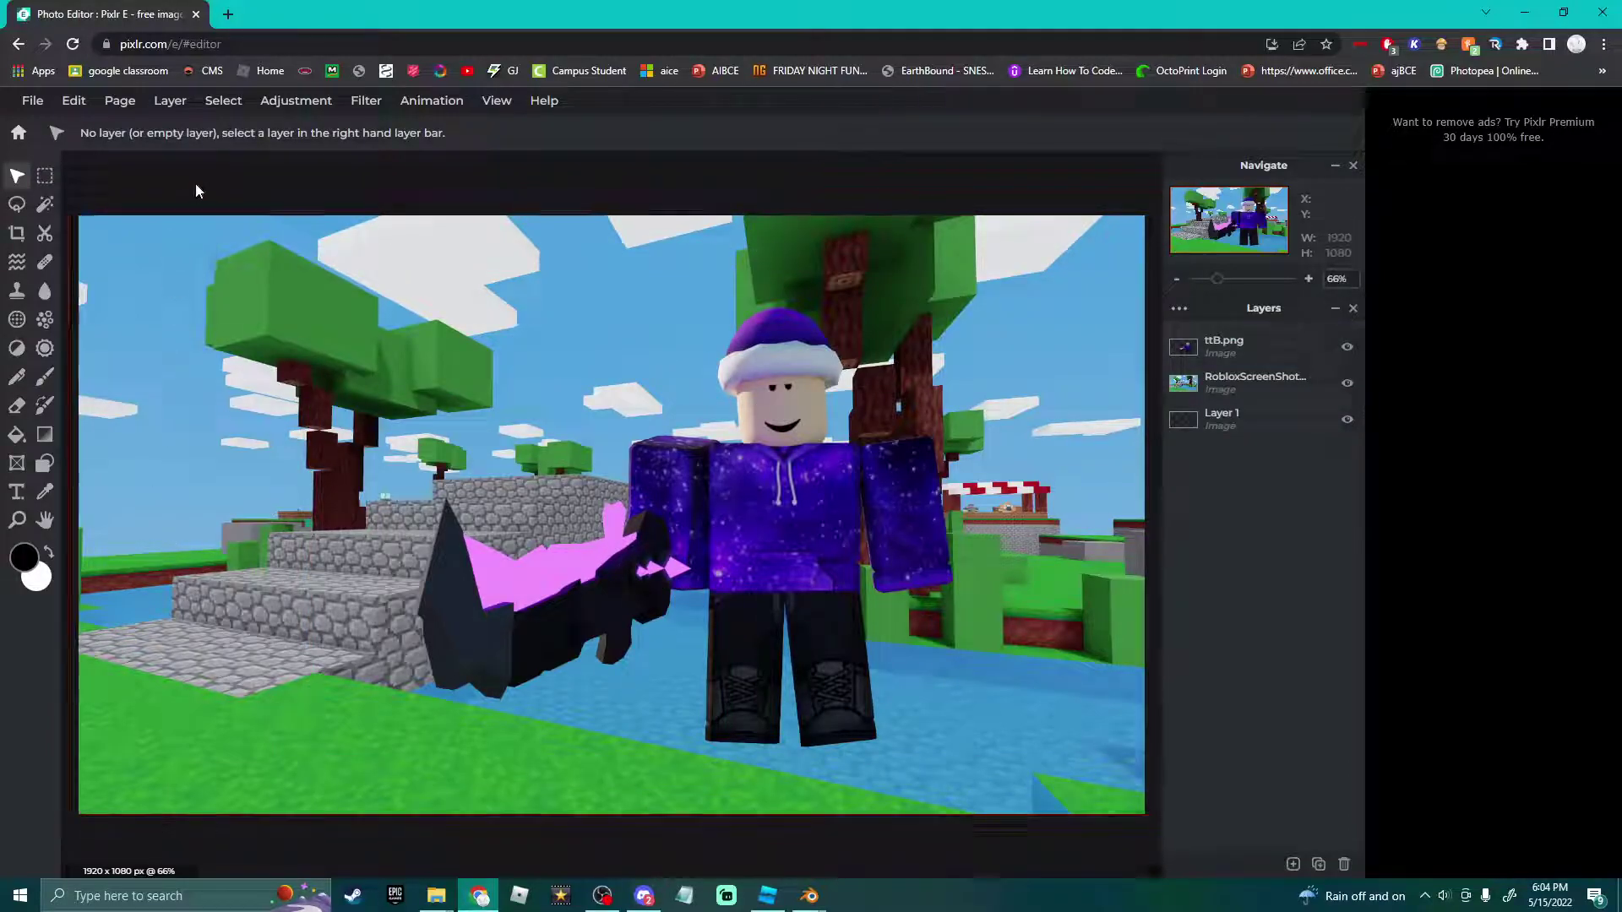
# Add the black text "bedwars", enlarge it to about 1924 × 287 px and tilt it upward across the sky beside the character.
pyautogui.click(16, 493)
pyautogui.moveTo(681, 439); pyautogui.dragTo(870, 429)
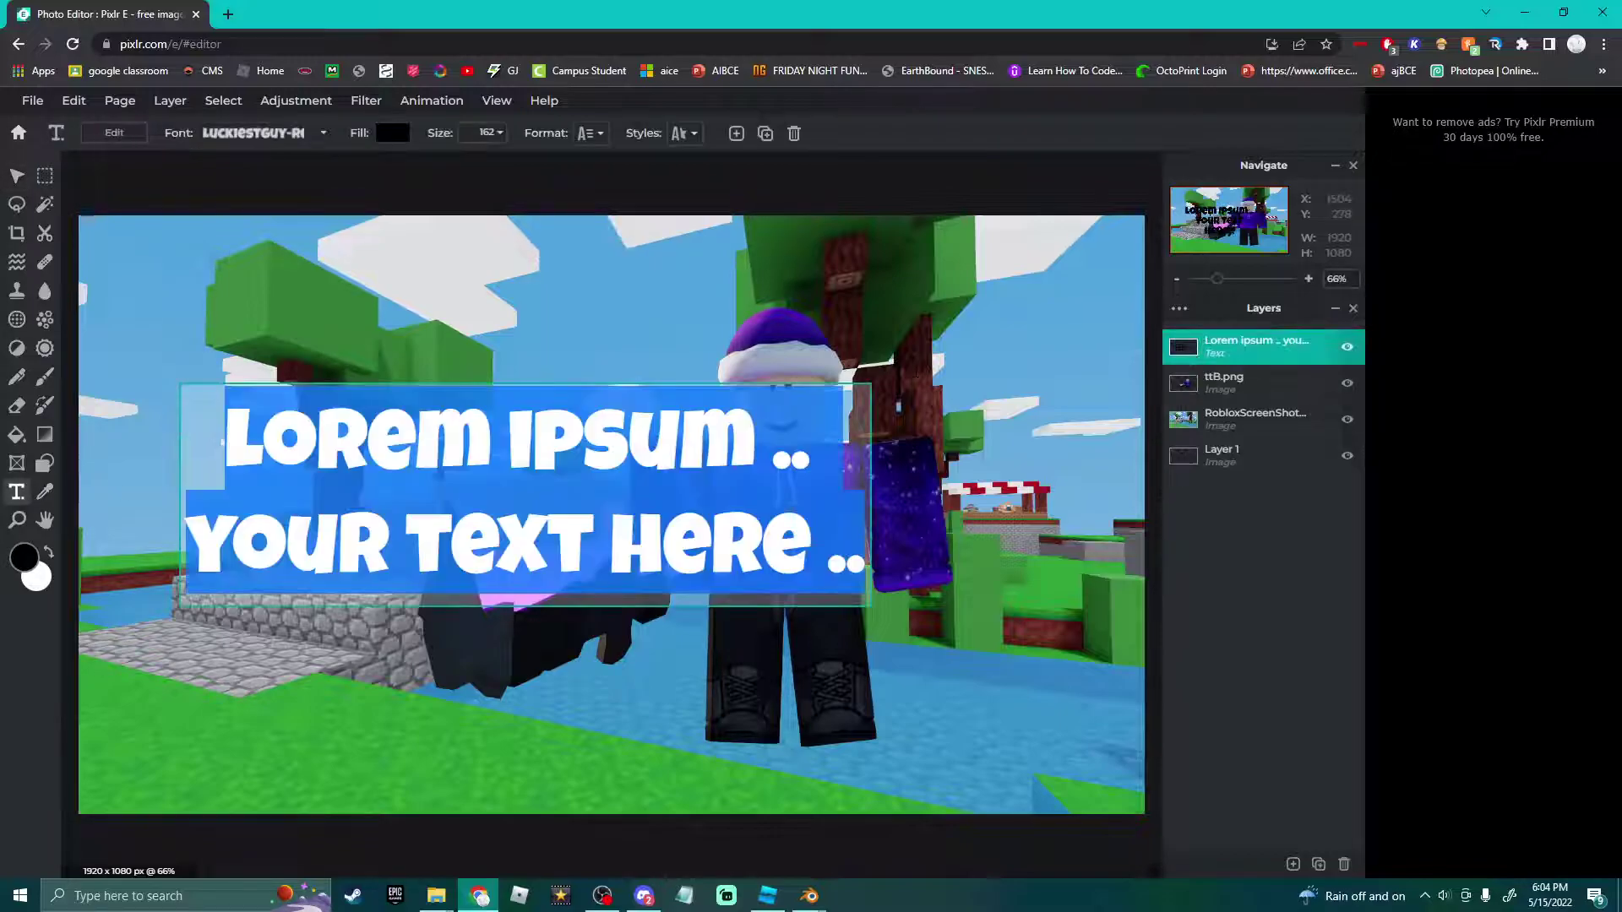
pyautogui.write('Bedwars')
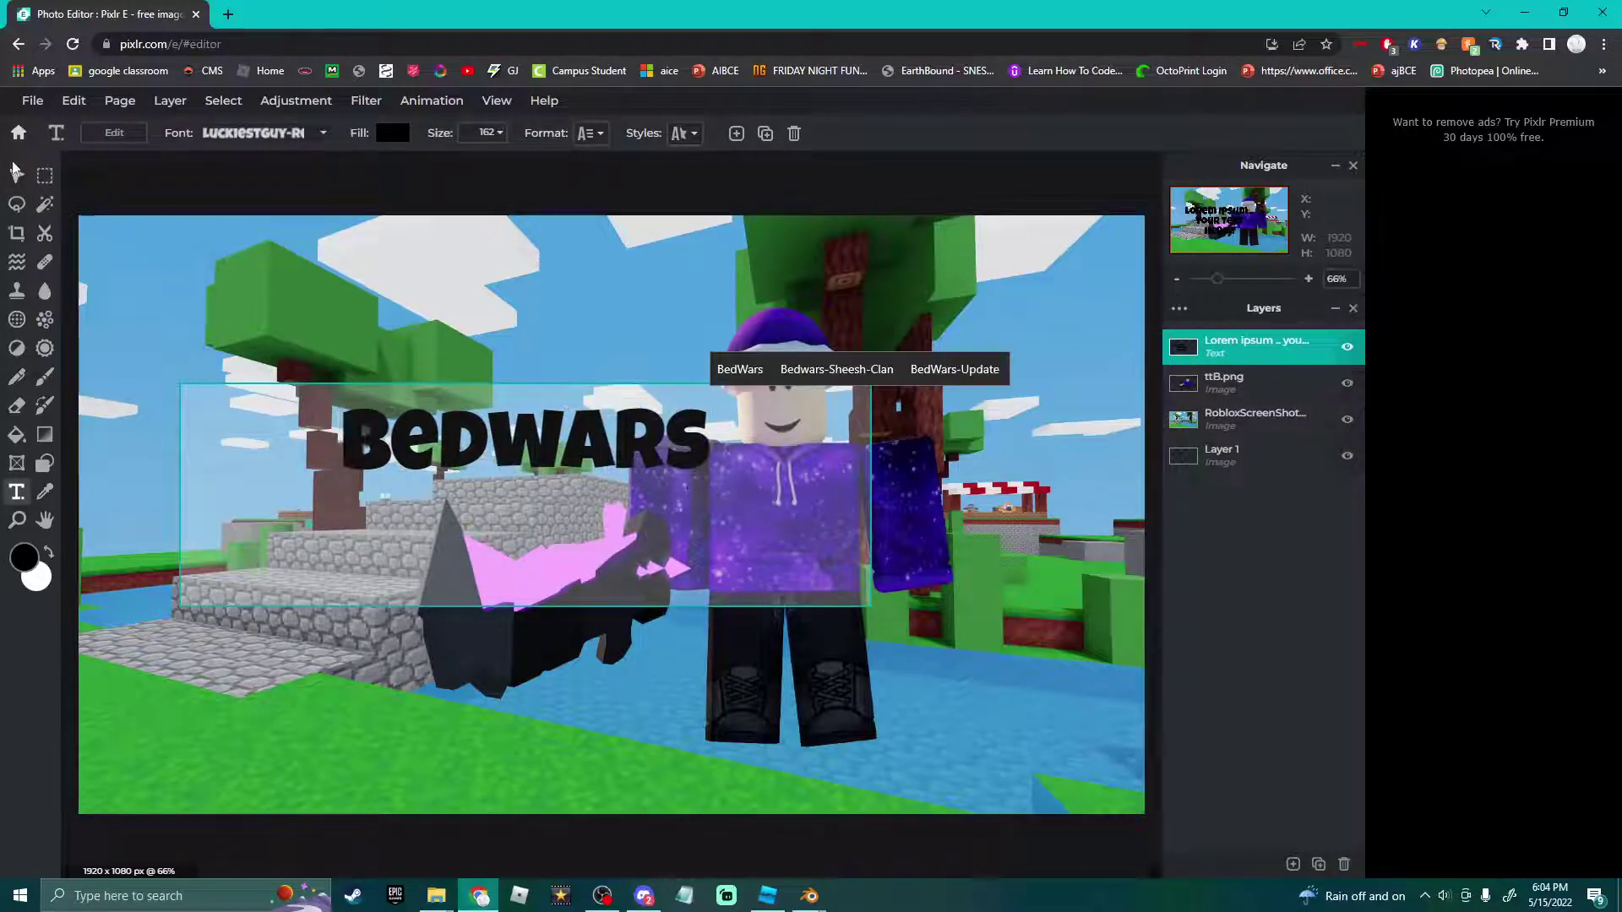
pyautogui.click(539, 303)
pyautogui.moveTo(525, 368); pyautogui.dragTo(577, 532)
pyautogui.moveTo(541, 448); pyautogui.dragTo(397, 385)
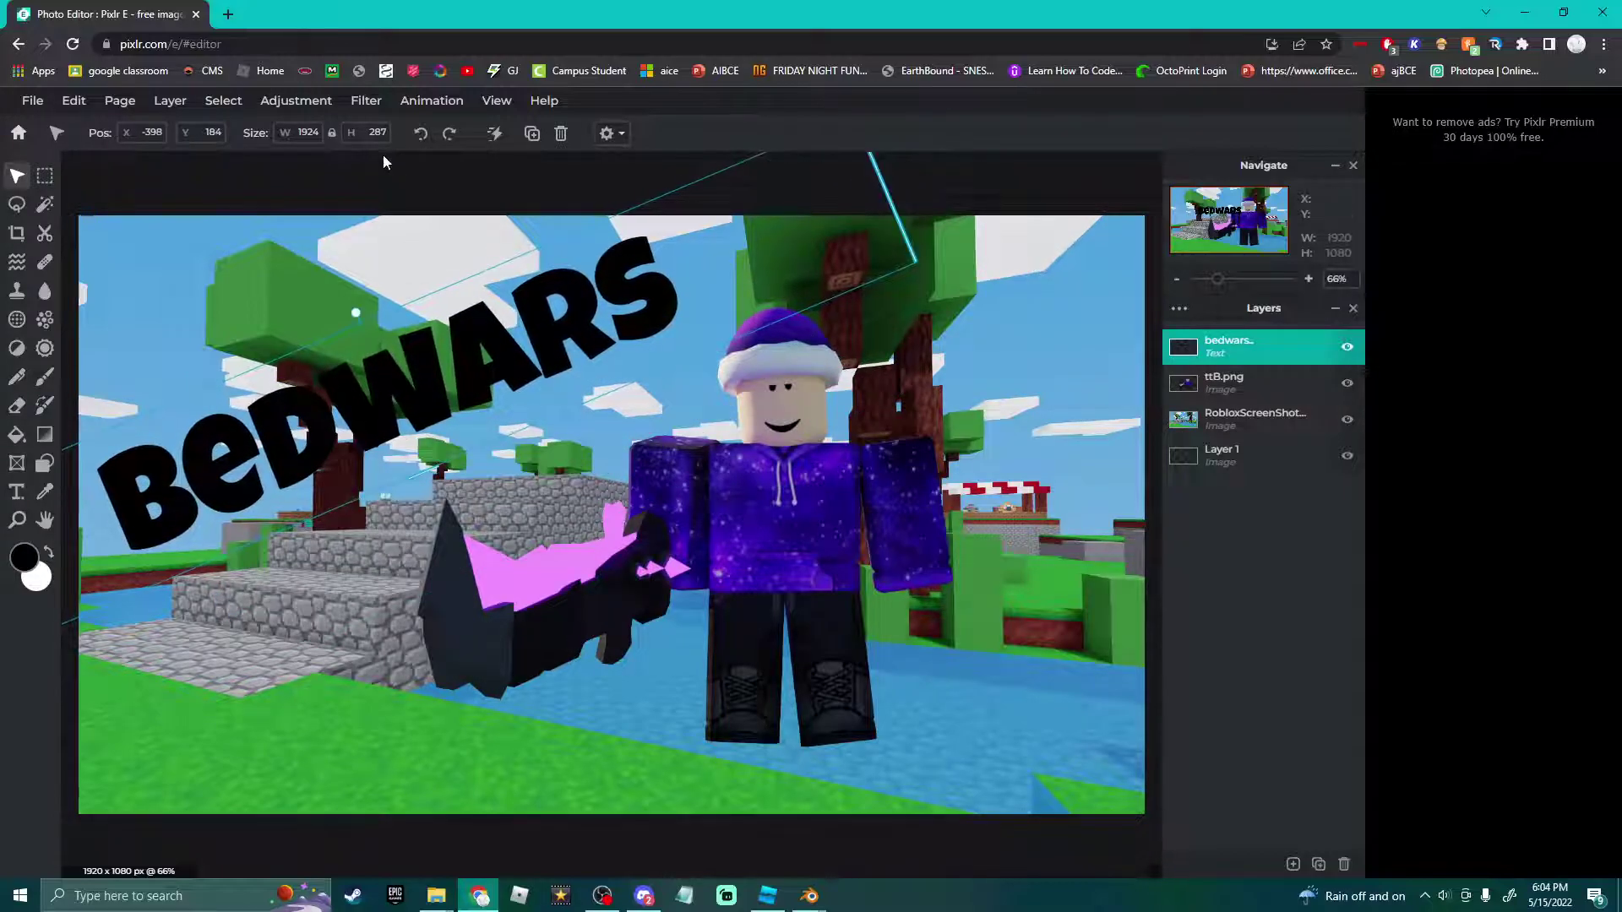
pyautogui.click(378, 176)
pyautogui.click(735, 456)
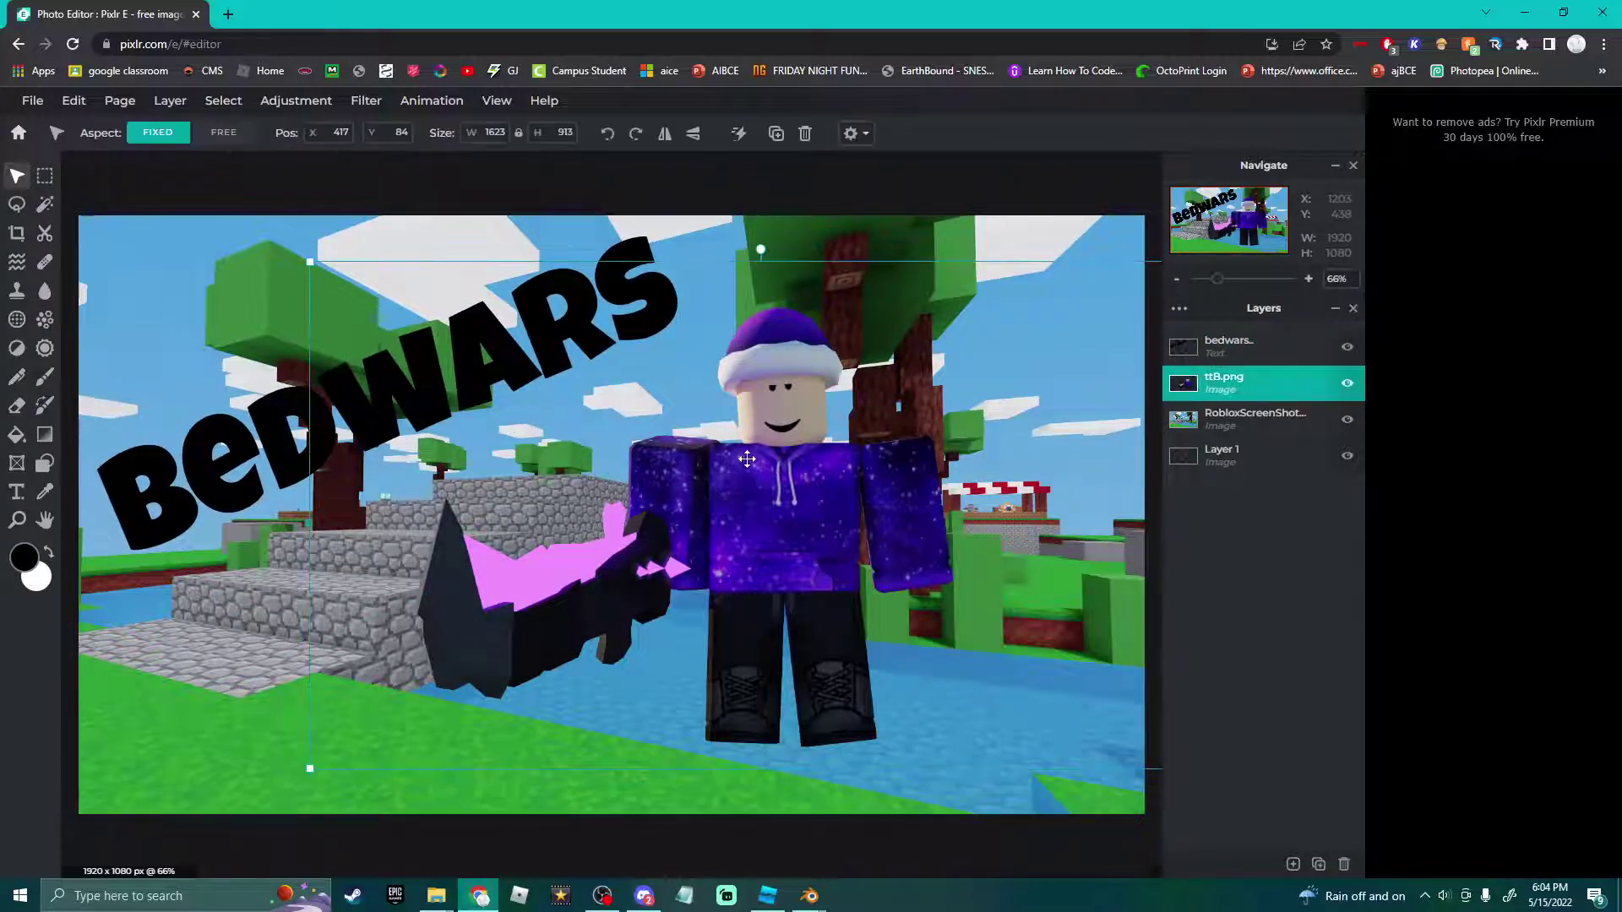
pyautogui.click(362, 110)
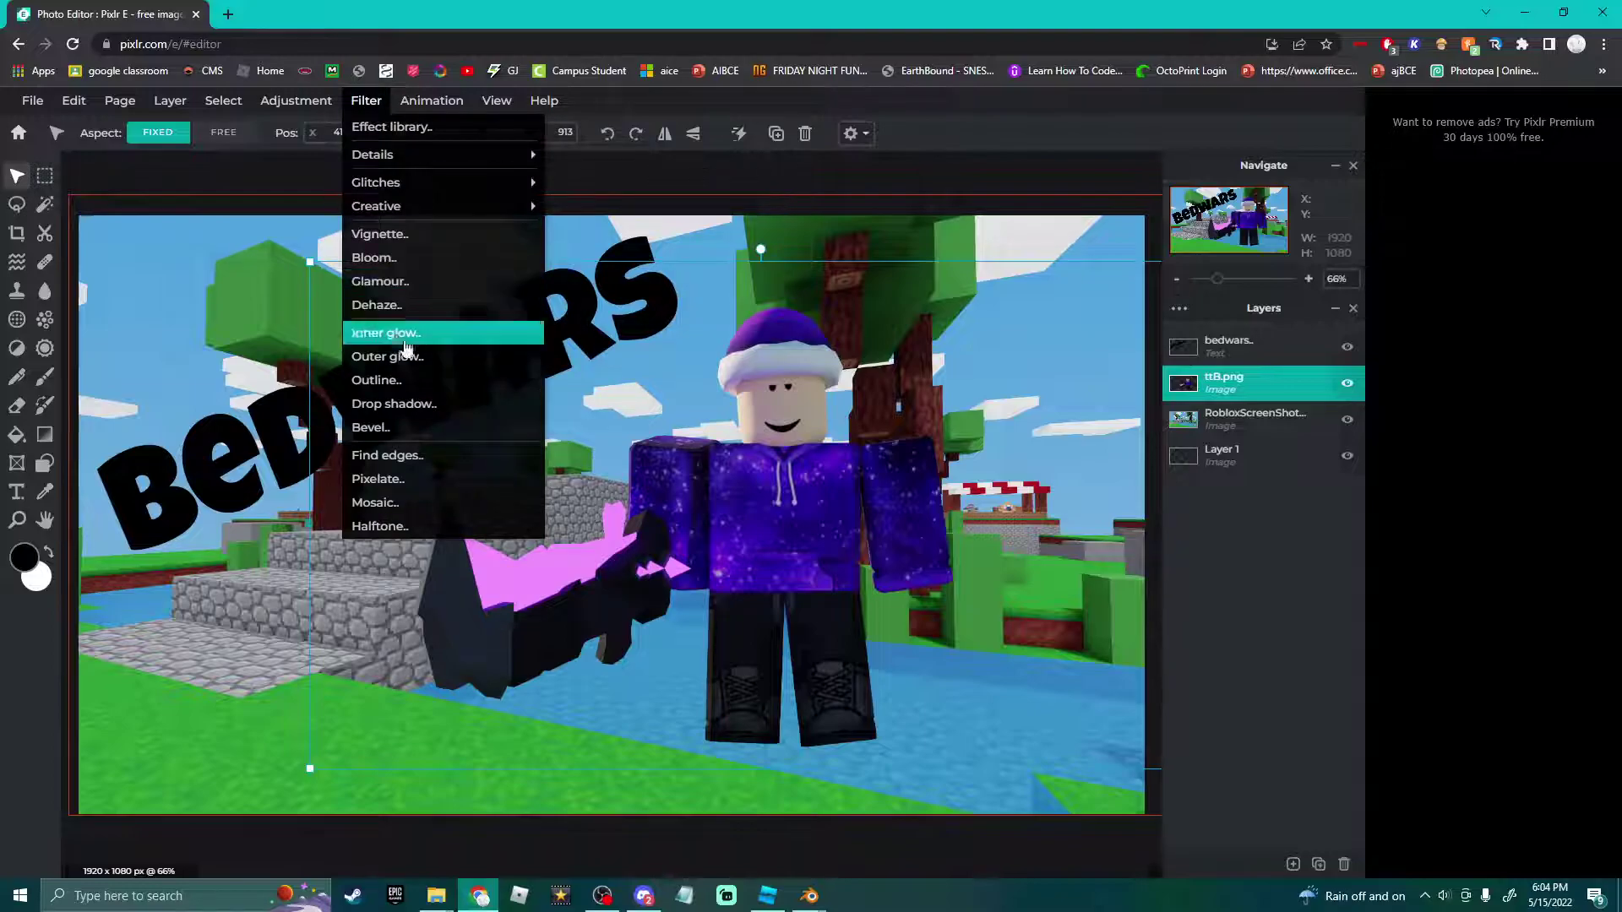
pyautogui.click(1007, 167)
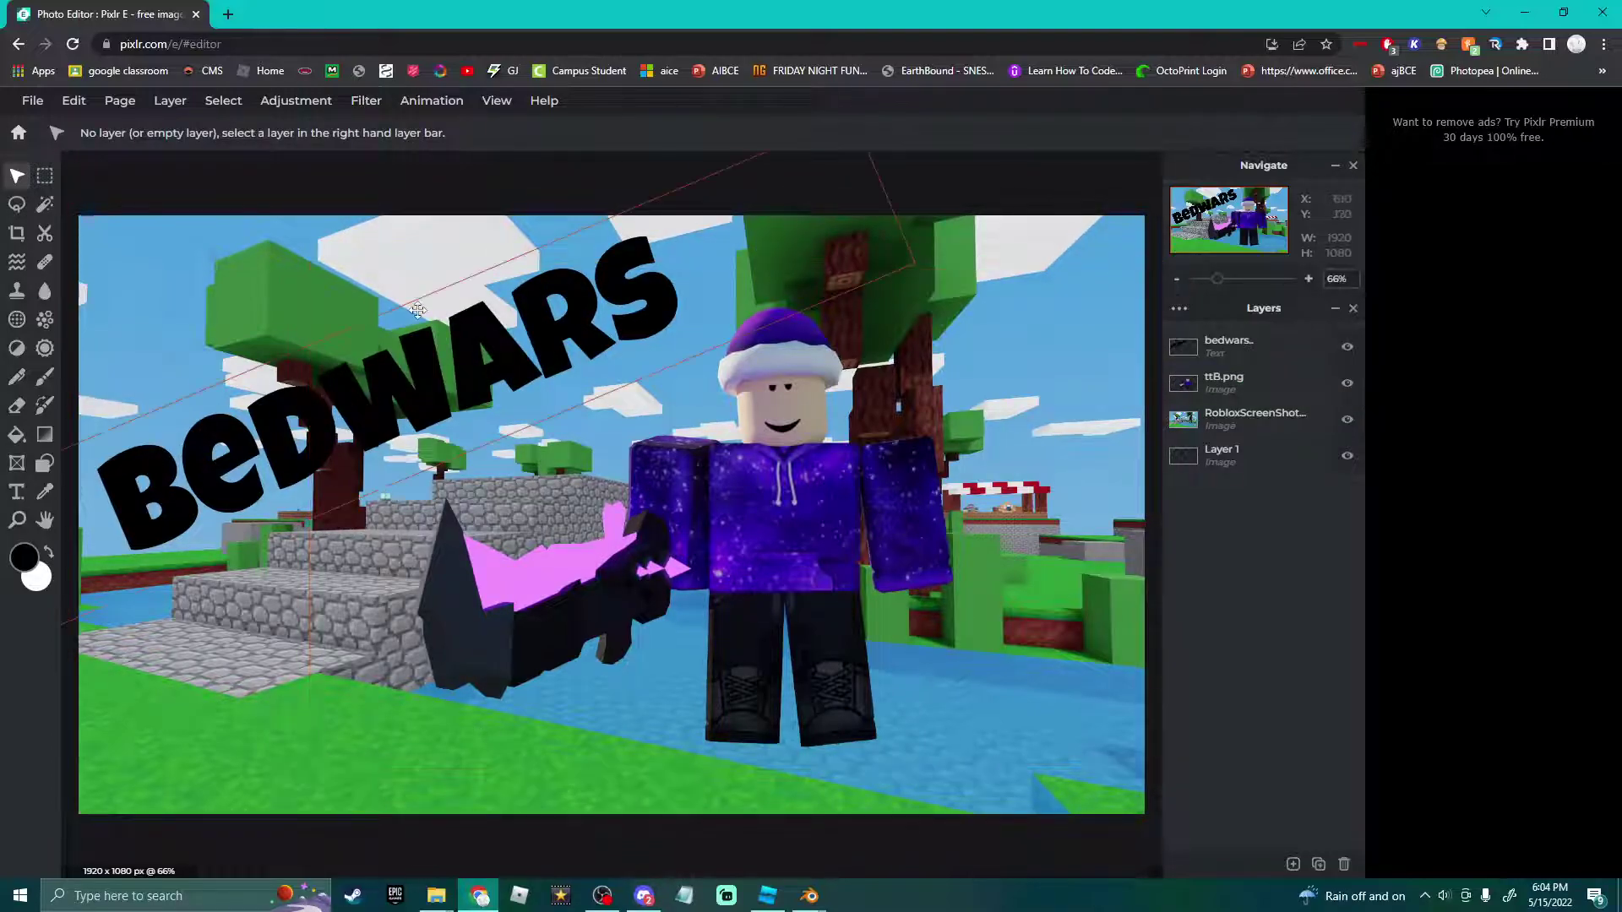
# Open pngwing.com in a new browser tab, search it for "fire" and browse the fire images.
pyautogui.click(229, 14)
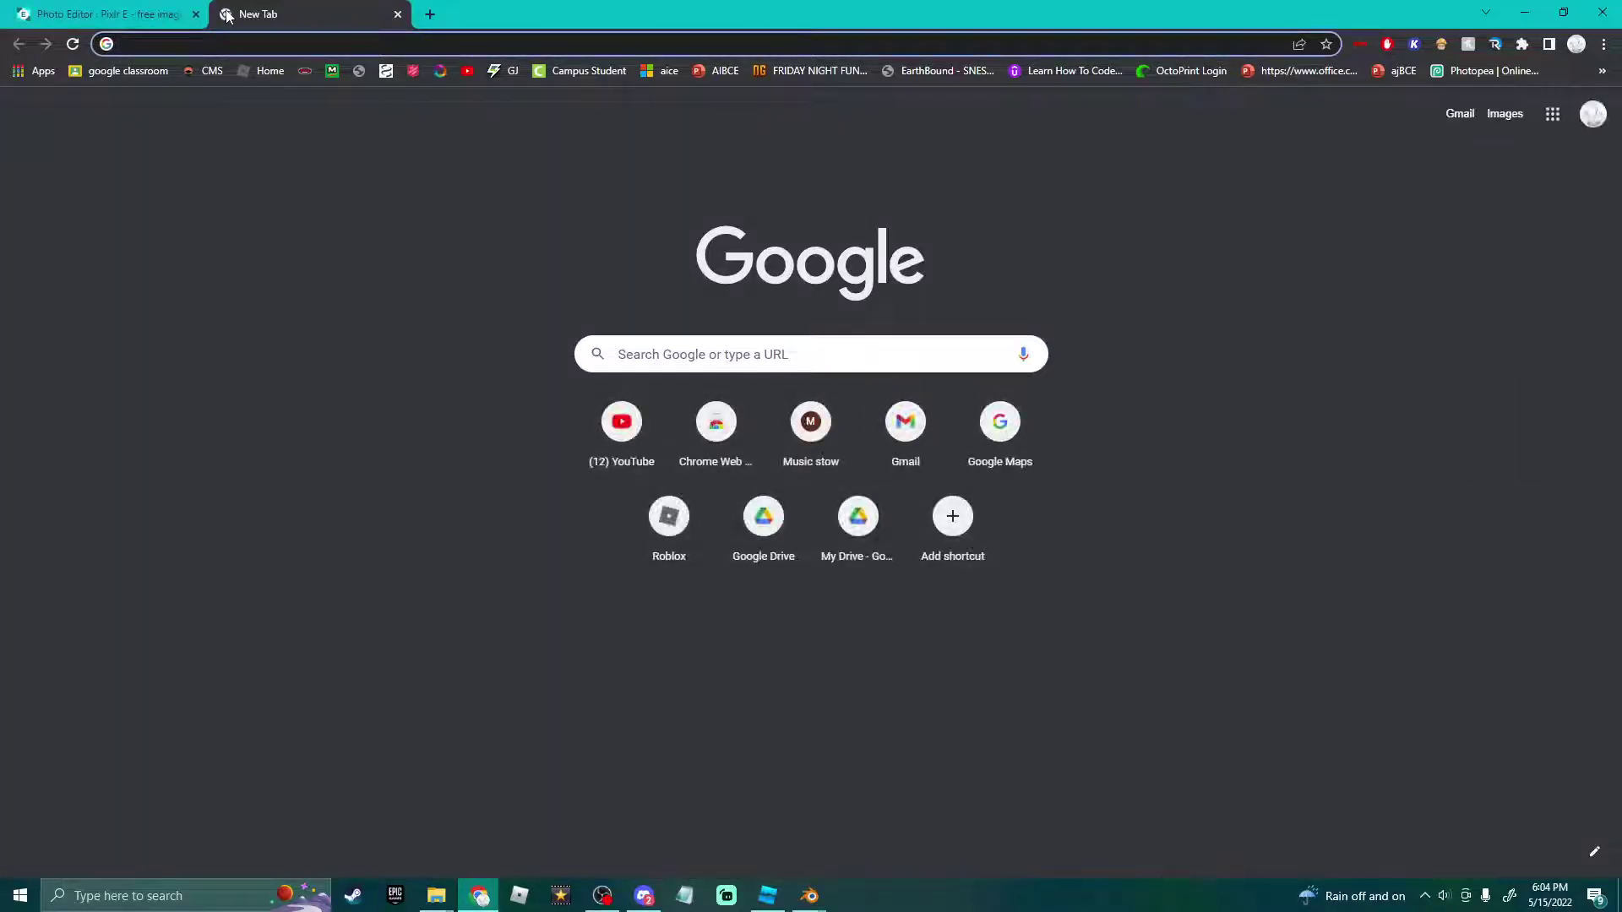
pyautogui.write('png')
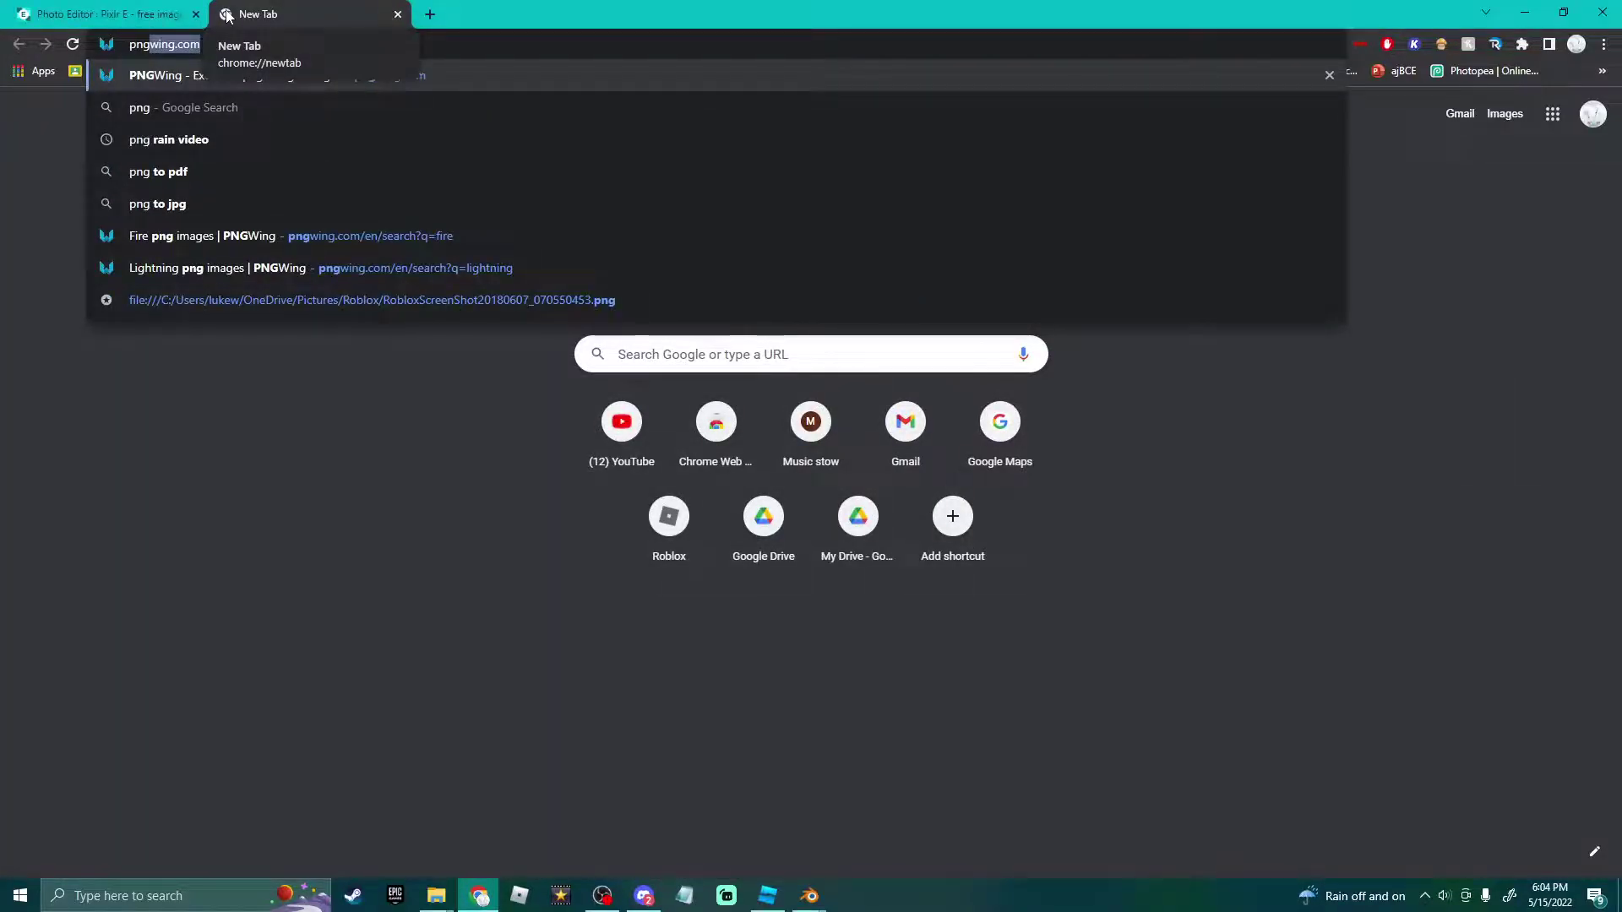
pyautogui.press('Return')
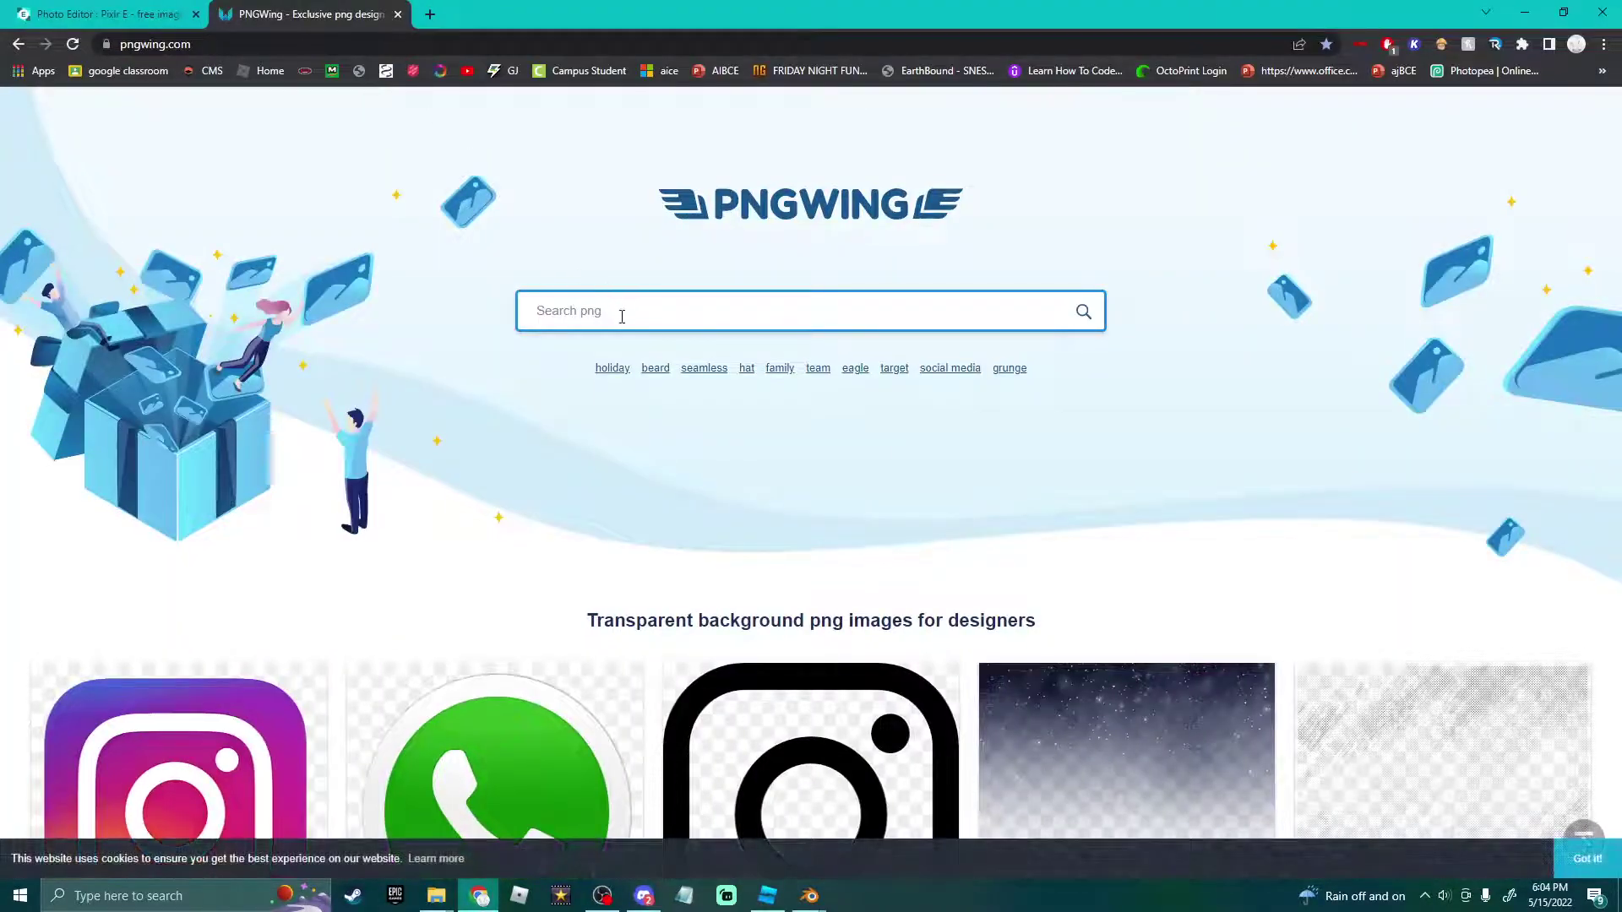
pyautogui.click(622, 317)
pyautogui.write('fire')
pyautogui.press('Return')
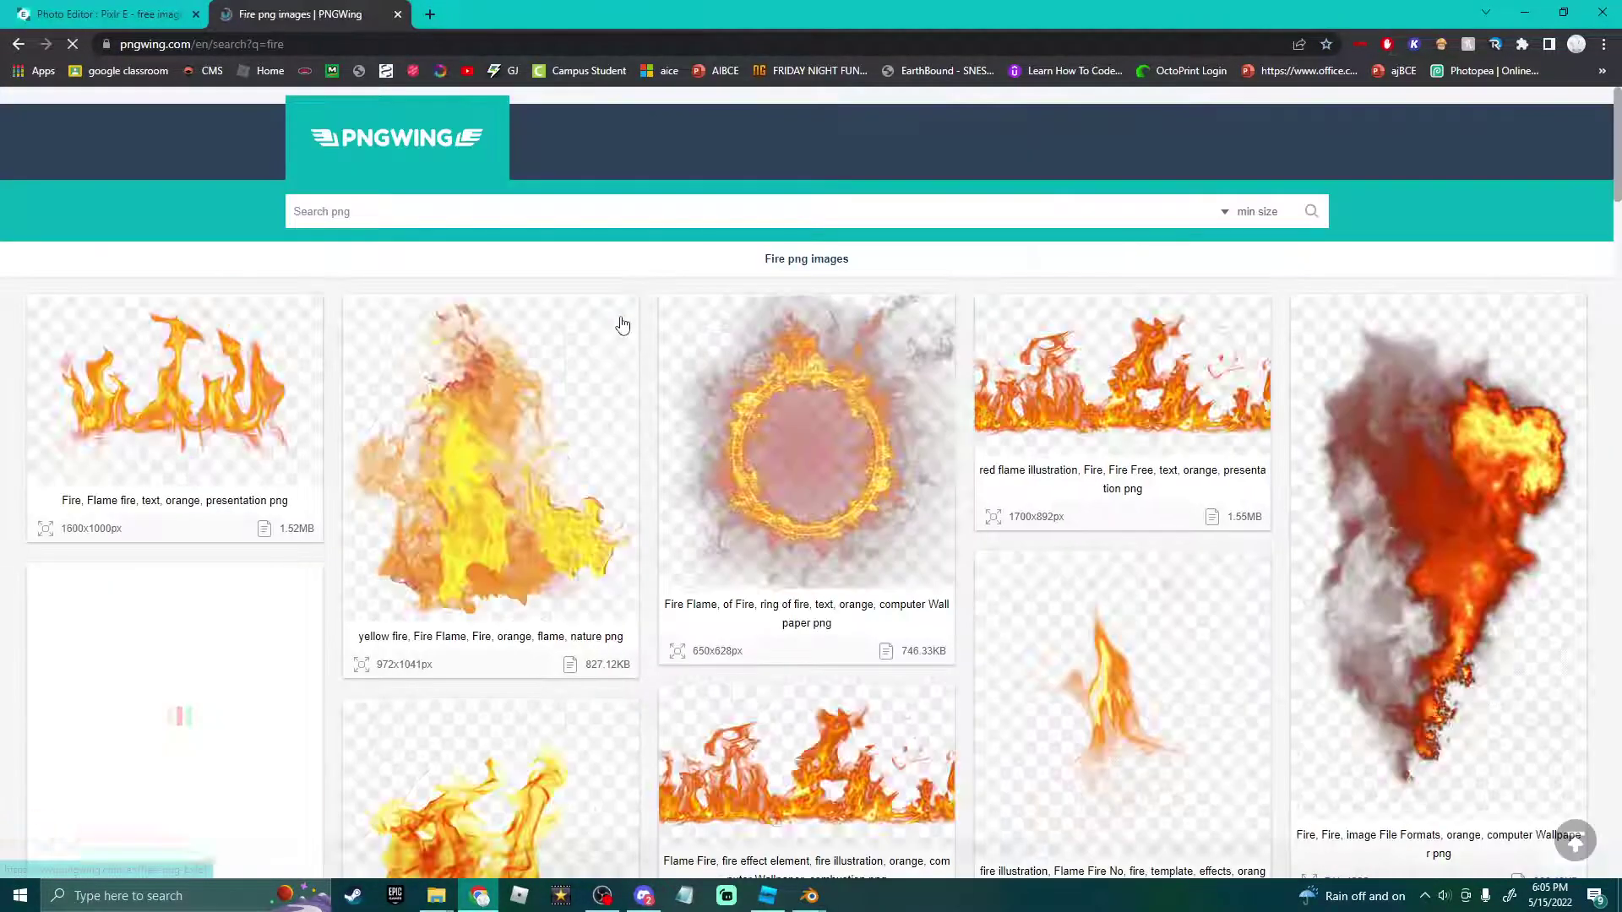
pyautogui.scroll(-15, 963, 386)
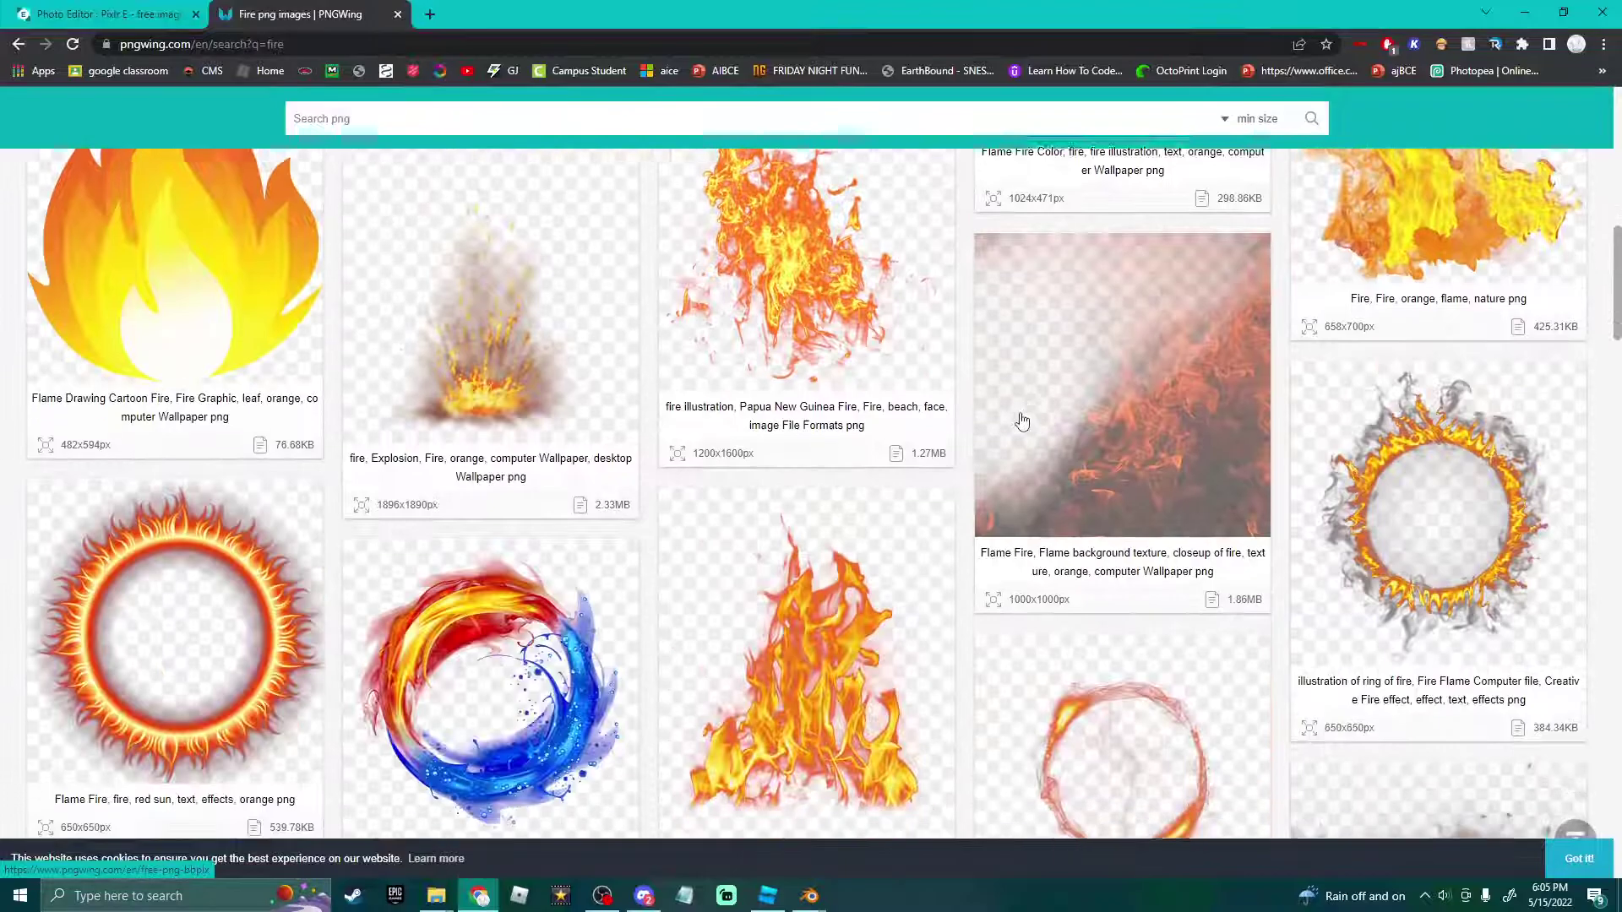
# Find the 1350x728px blue flame digital illustration among the fire images and download its PNG.
pyautogui.scroll(-10, 1022, 420)
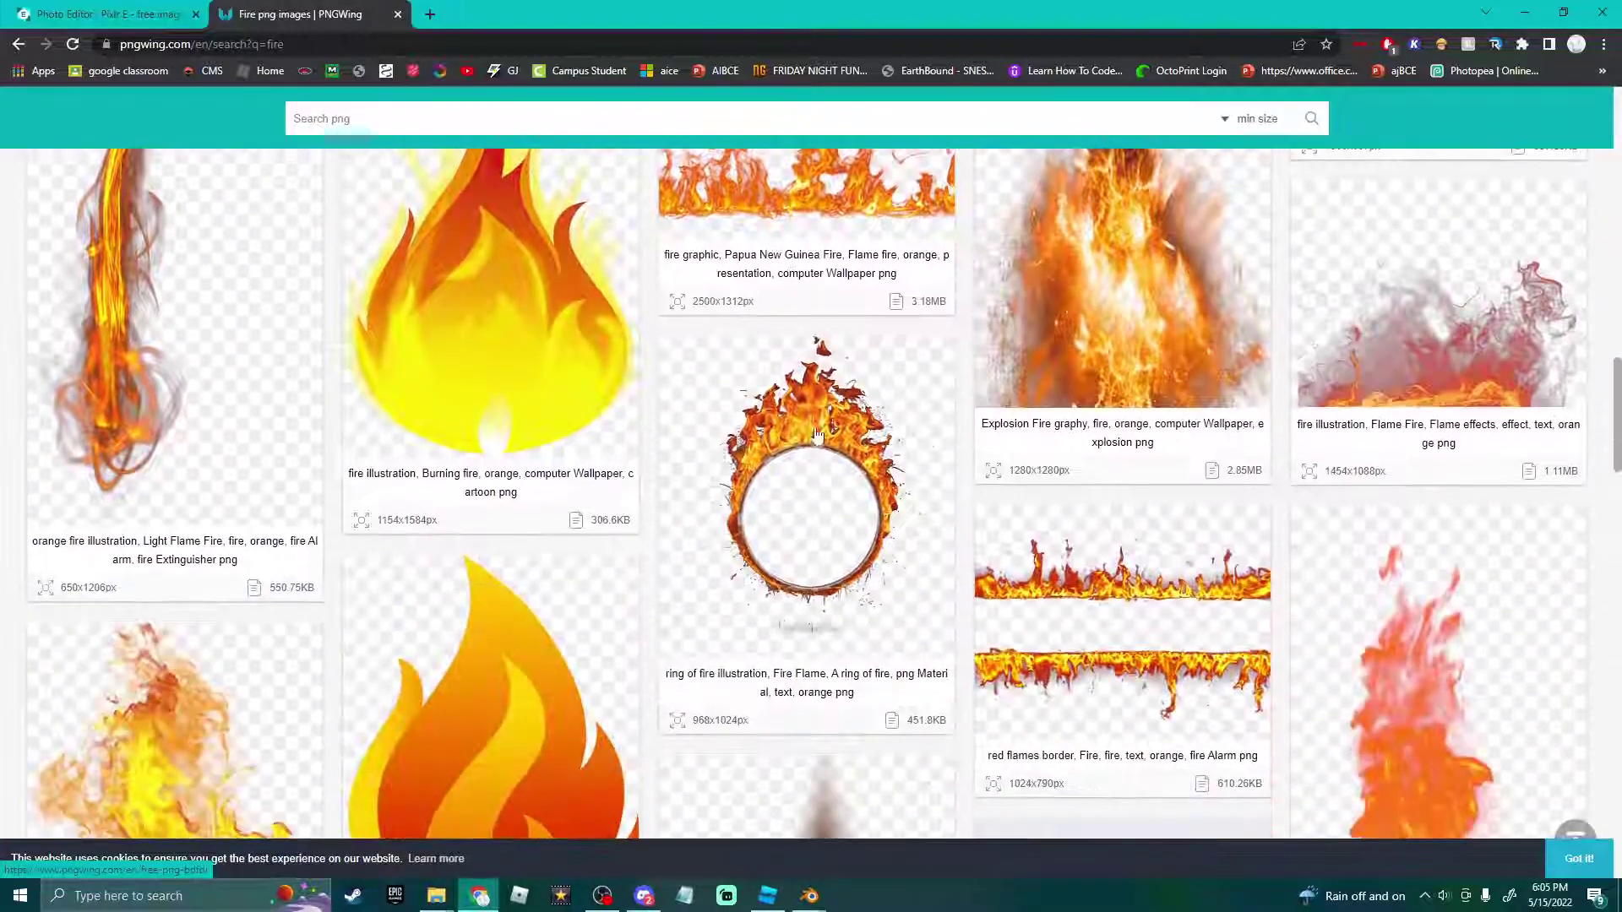
pyautogui.scroll(-12, 948, 586)
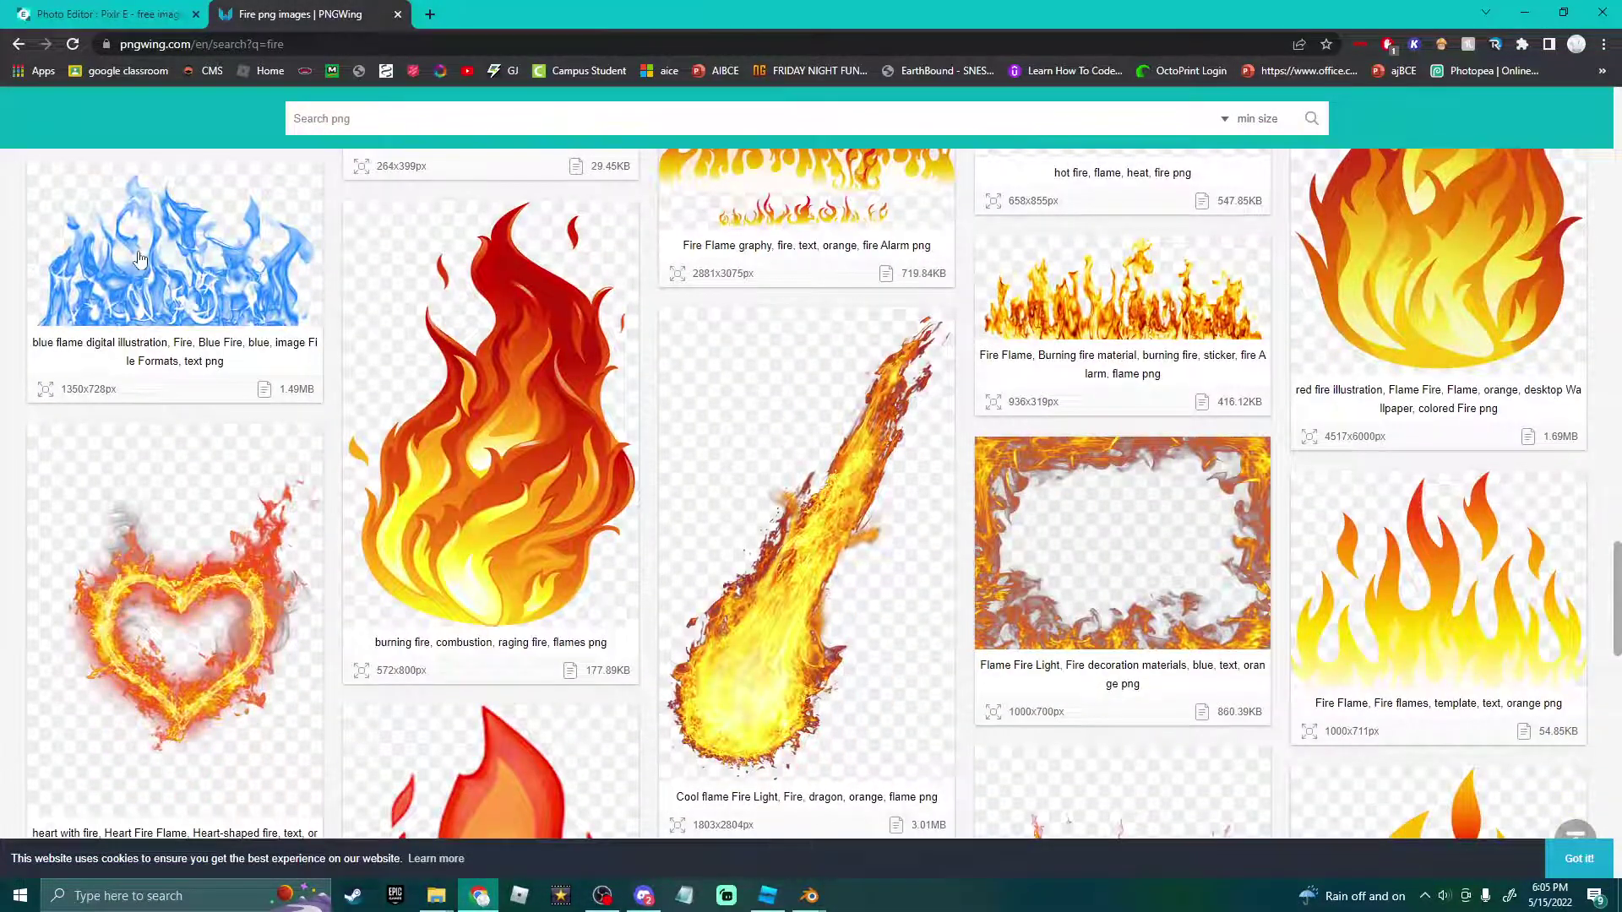
pyautogui.click(141, 258)
pyautogui.scroll(-2, 684, 519)
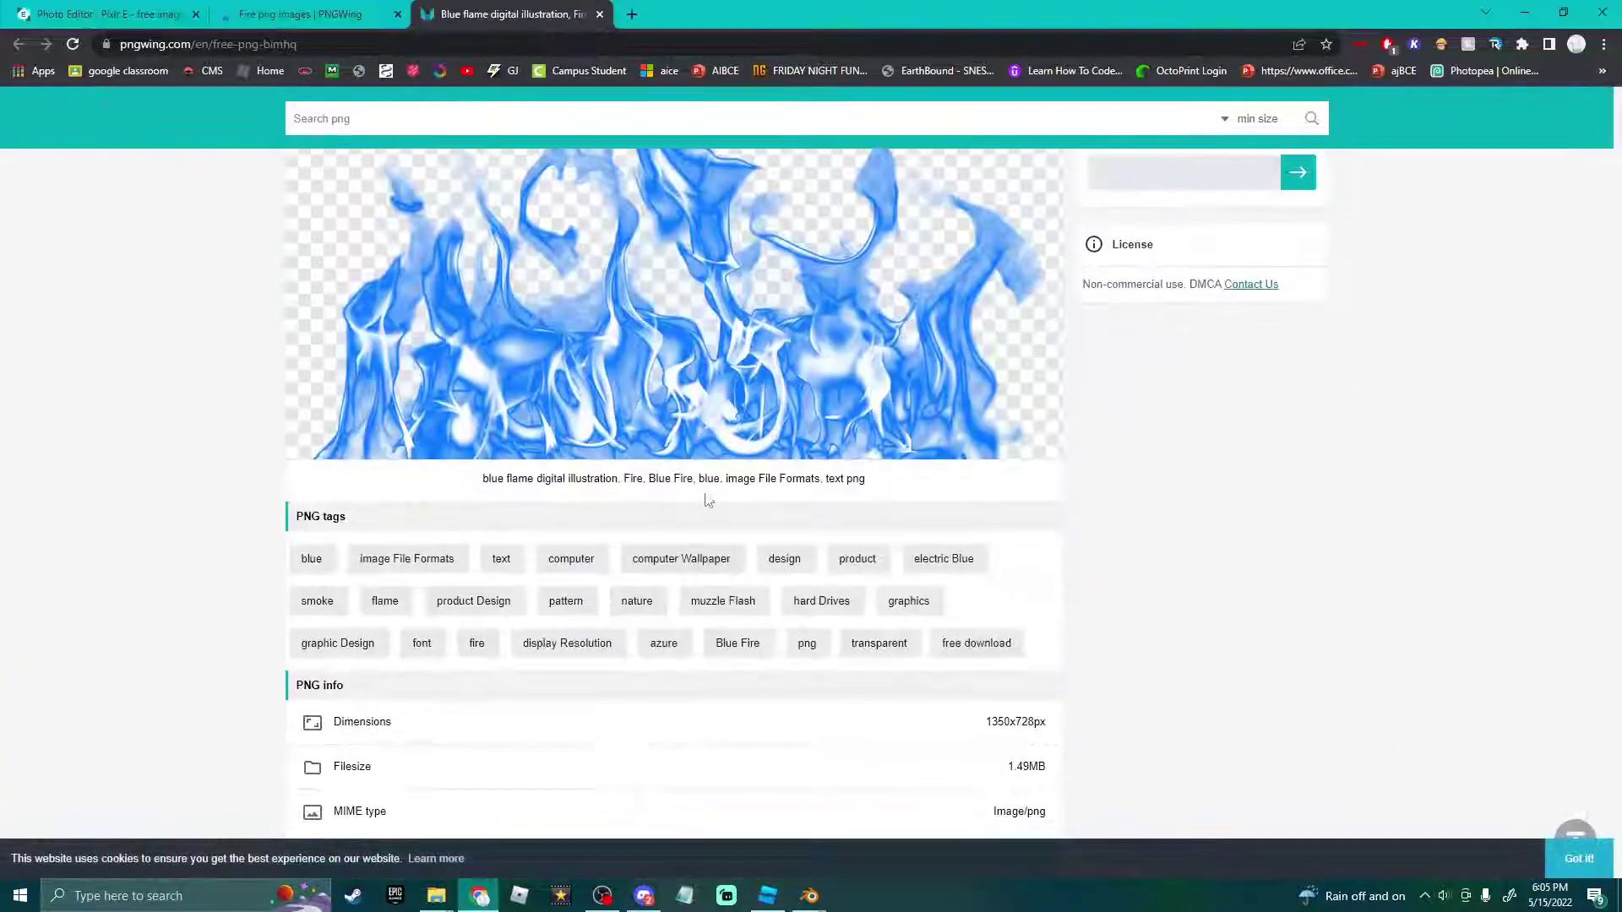
pyautogui.scroll(-5, 684, 519)
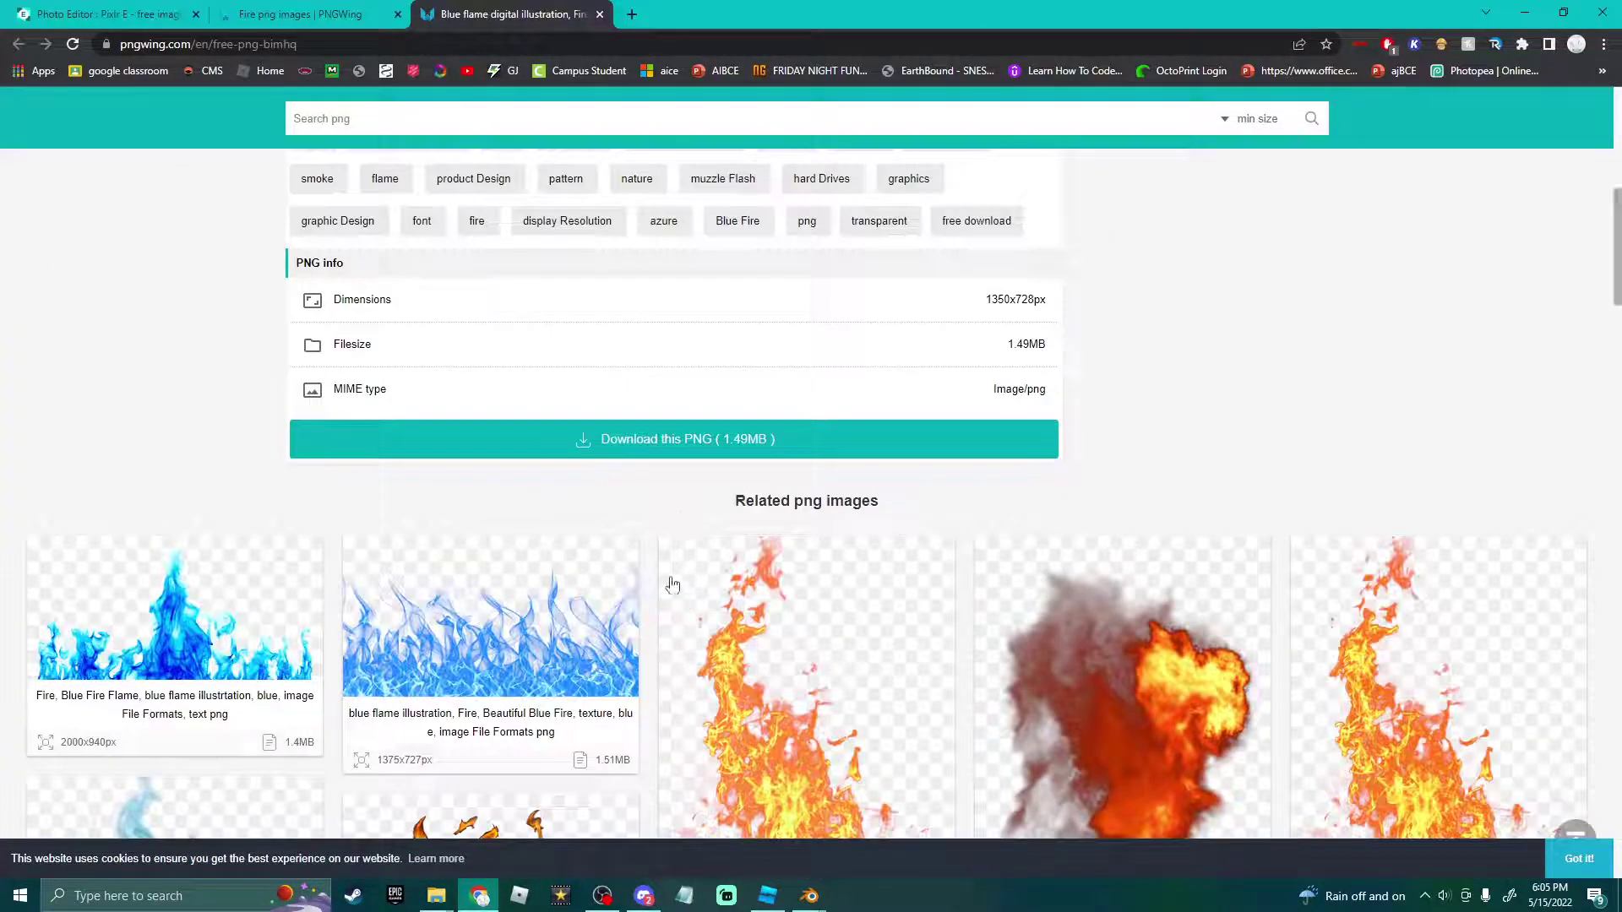
pyautogui.click(645, 441)
pyautogui.scroll(-1, 746, 553)
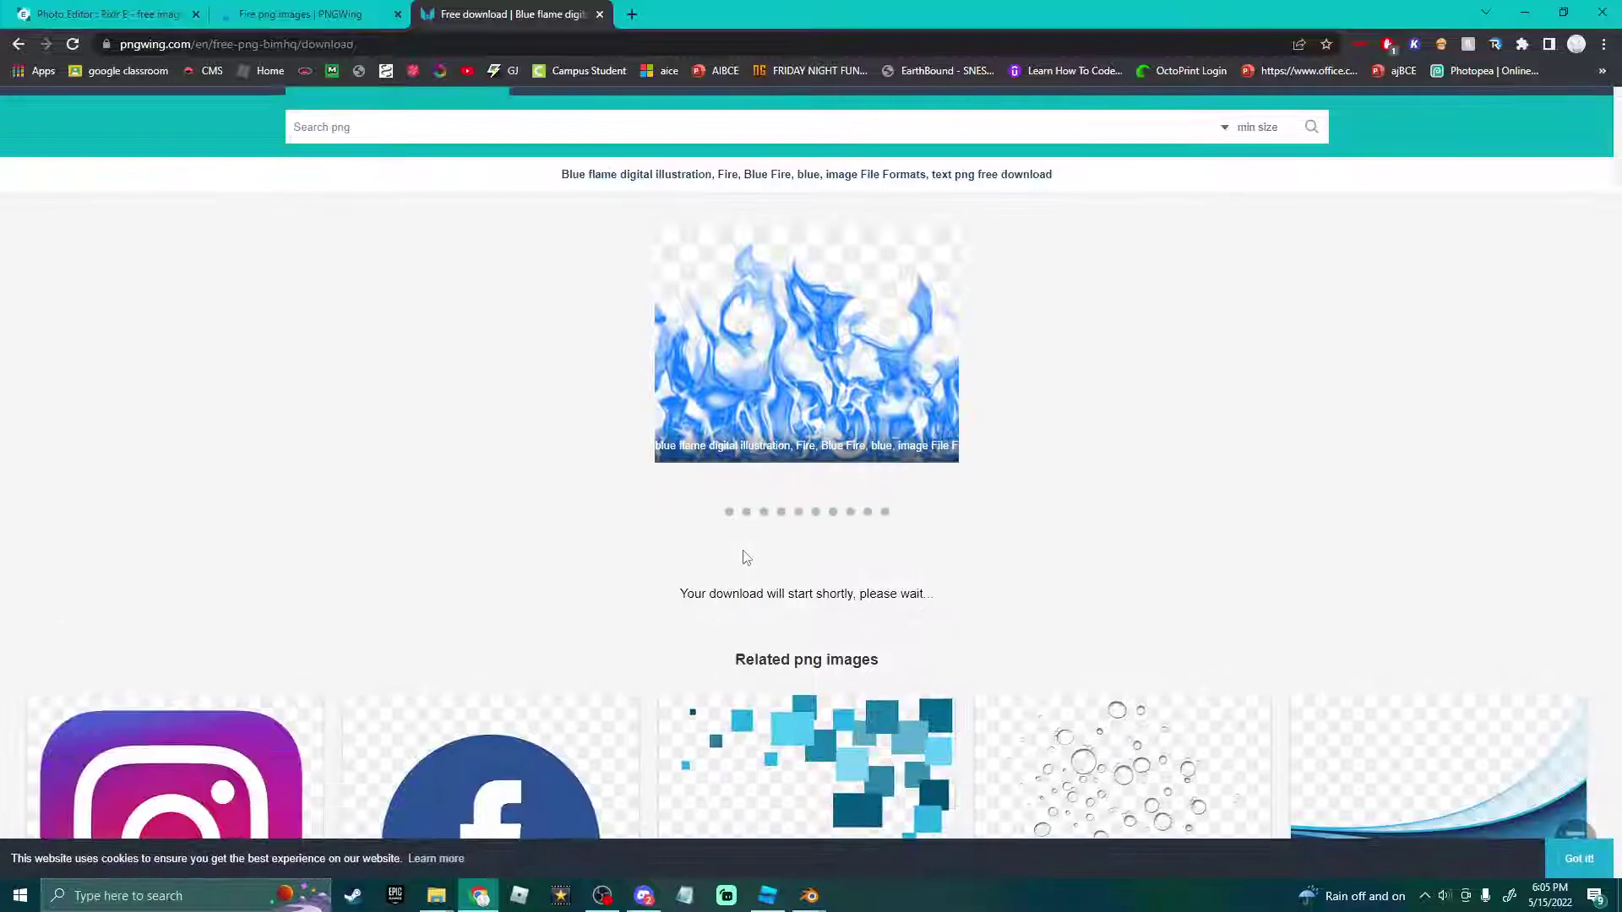
# Add the downloaded pngwing.com (34).png to the Pixlr E composition and enlarge it to about 1910 × 1030 px across the canvas.
pyautogui.moveTo(102, 856); pyautogui.dragTo(934, 473)
pyautogui.click(934, 473)
pyautogui.moveTo(704, 588); pyautogui.dragTo(556, 686)
pyautogui.moveTo(831, 385); pyautogui.dragTo(1141, 222)
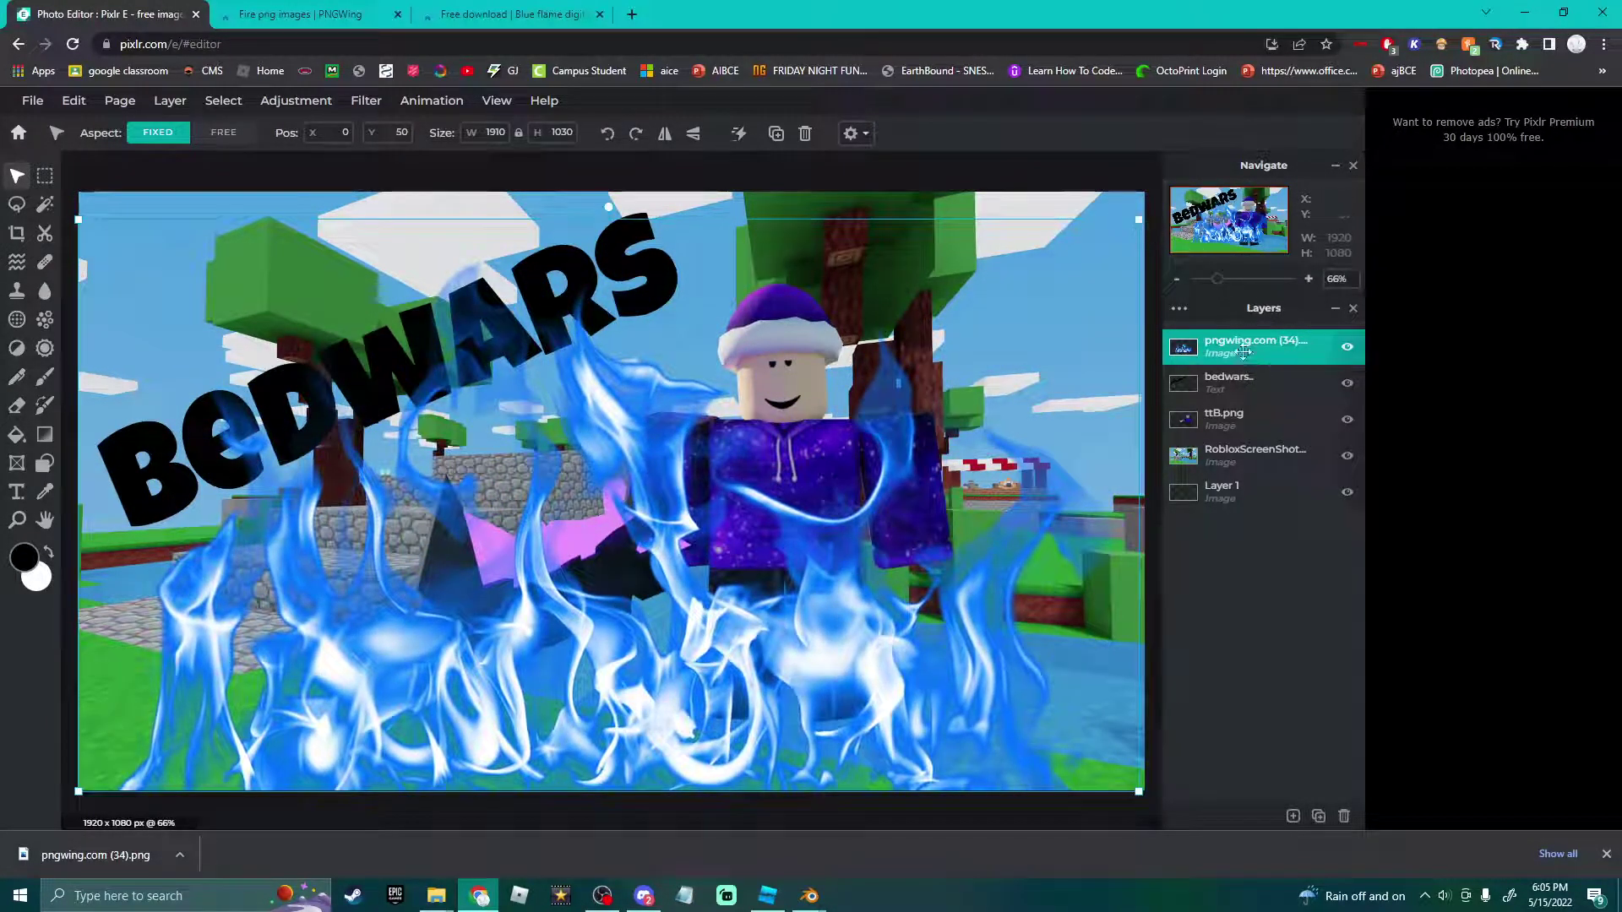
# Move the blue flame layer beneath the ttB.png character layer, directly above the game screenshot.
pyautogui.doubleClick(1243, 351)
pyautogui.click(1159, 363)
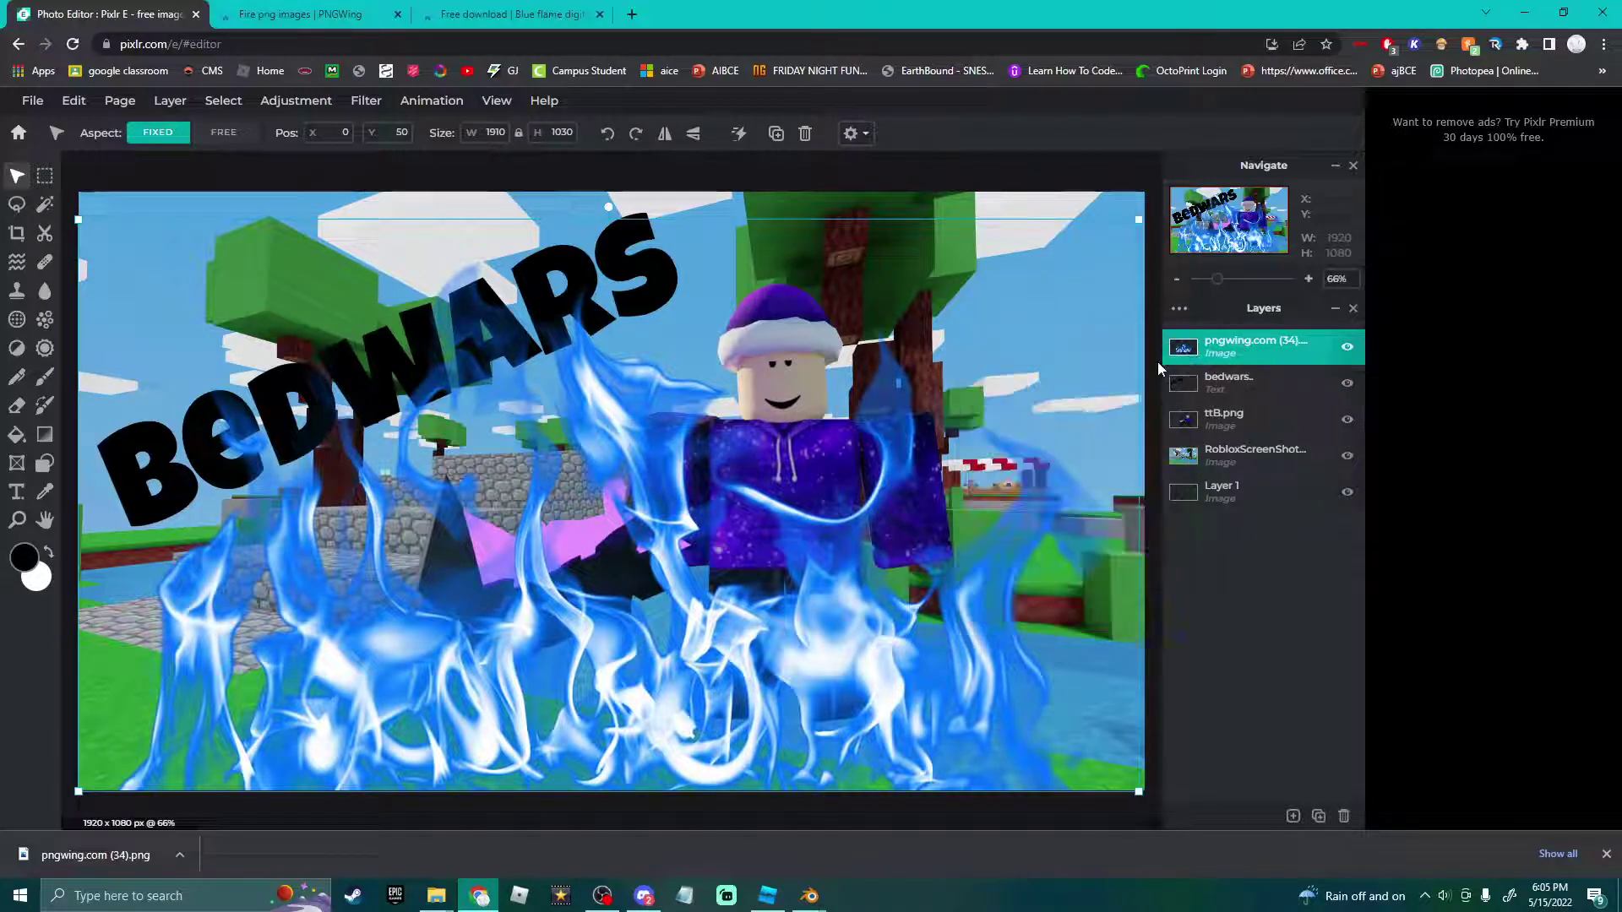
pyautogui.moveTo(1216, 348); pyautogui.dragTo(1233, 420)
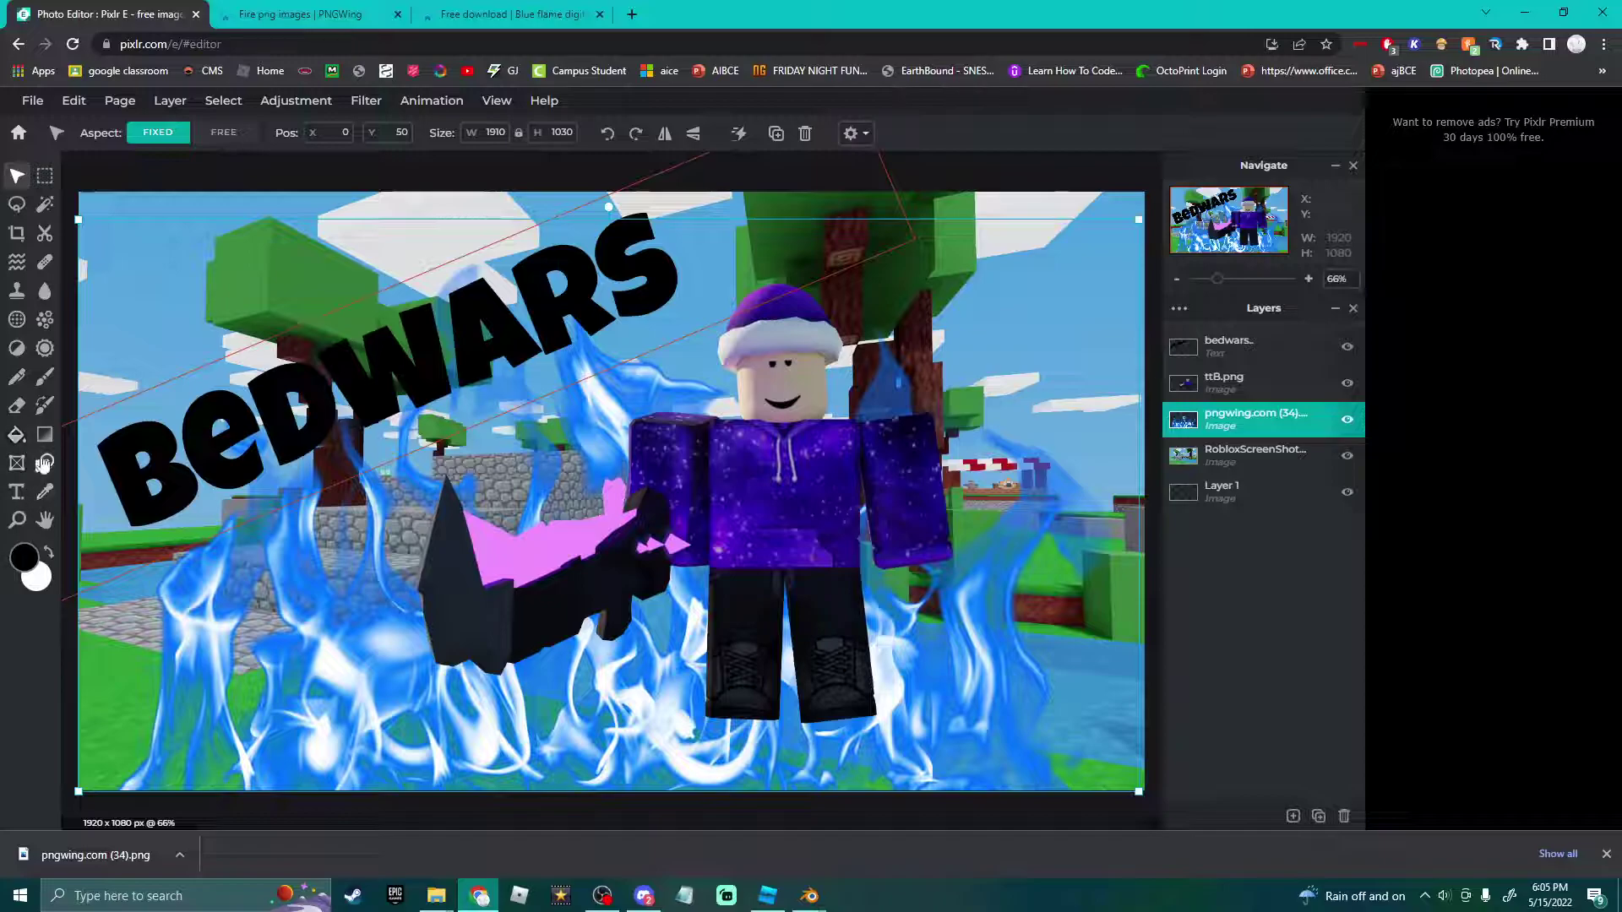
# Sample the sword's pink and recolour the blue flames with it using the 530 px colour replace brush at tolerance 36.
pyautogui.click(48, 408)
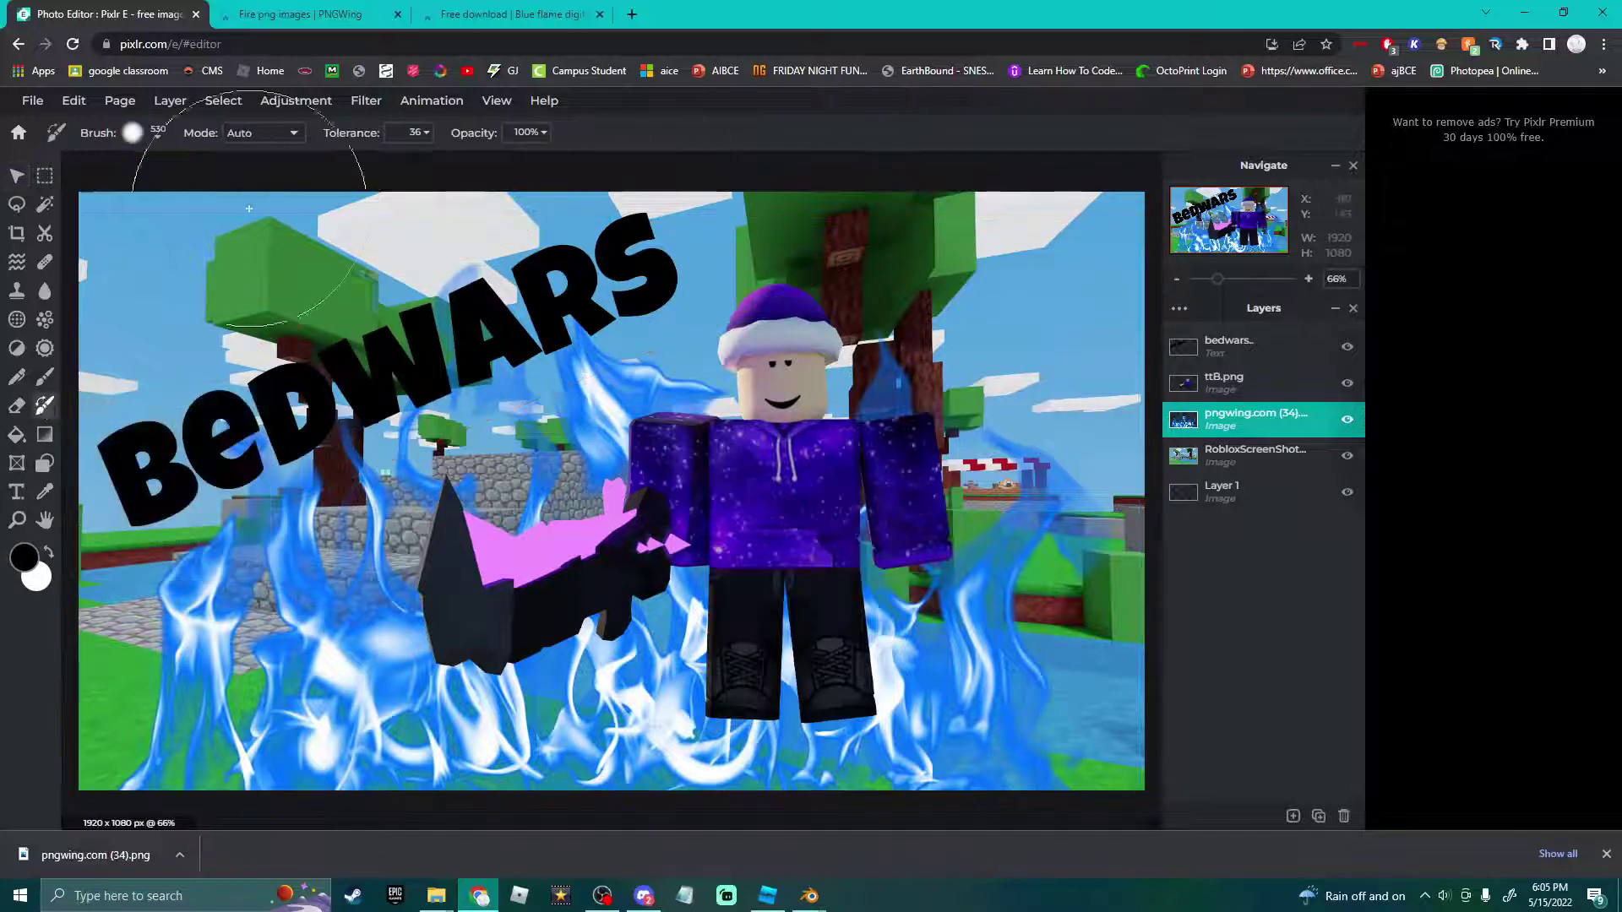
pyautogui.click(45, 492)
pyautogui.click(616, 494)
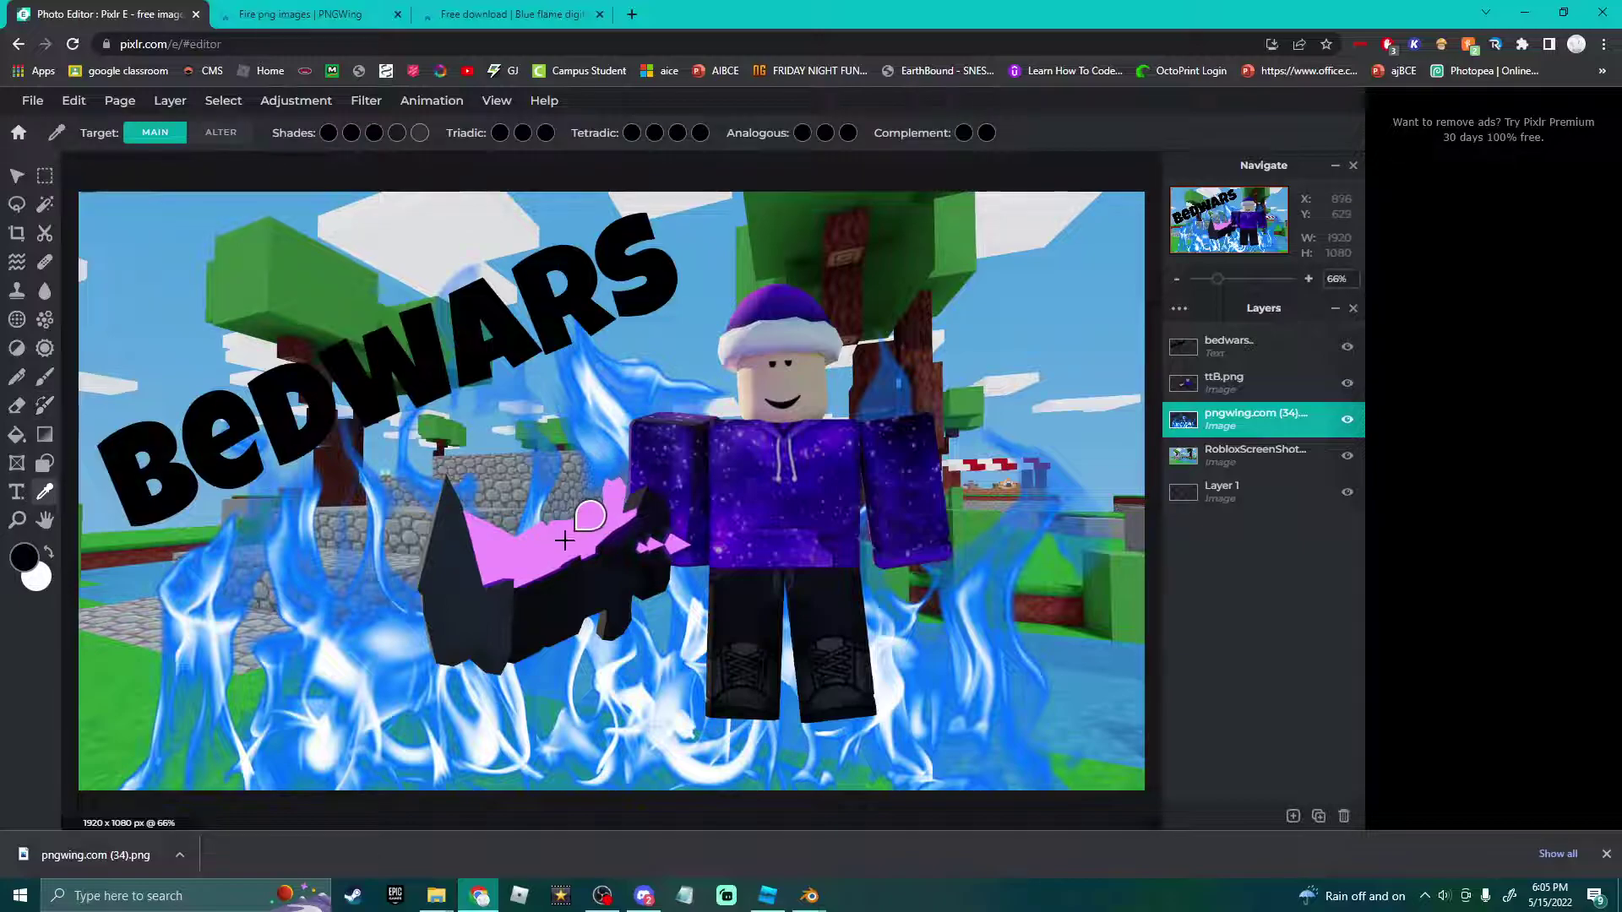
pyautogui.click(48, 408)
pyautogui.moveTo(169, 668)
pyautogui.mouseDown()
pyautogui.moveTo(279, 574)
pyautogui.moveTo(651, 611)
pyautogui.moveTo(1122, 777)
pyautogui.moveTo(1213, 485)
pyautogui.moveTo(1, 725)
pyautogui.mouseUp()
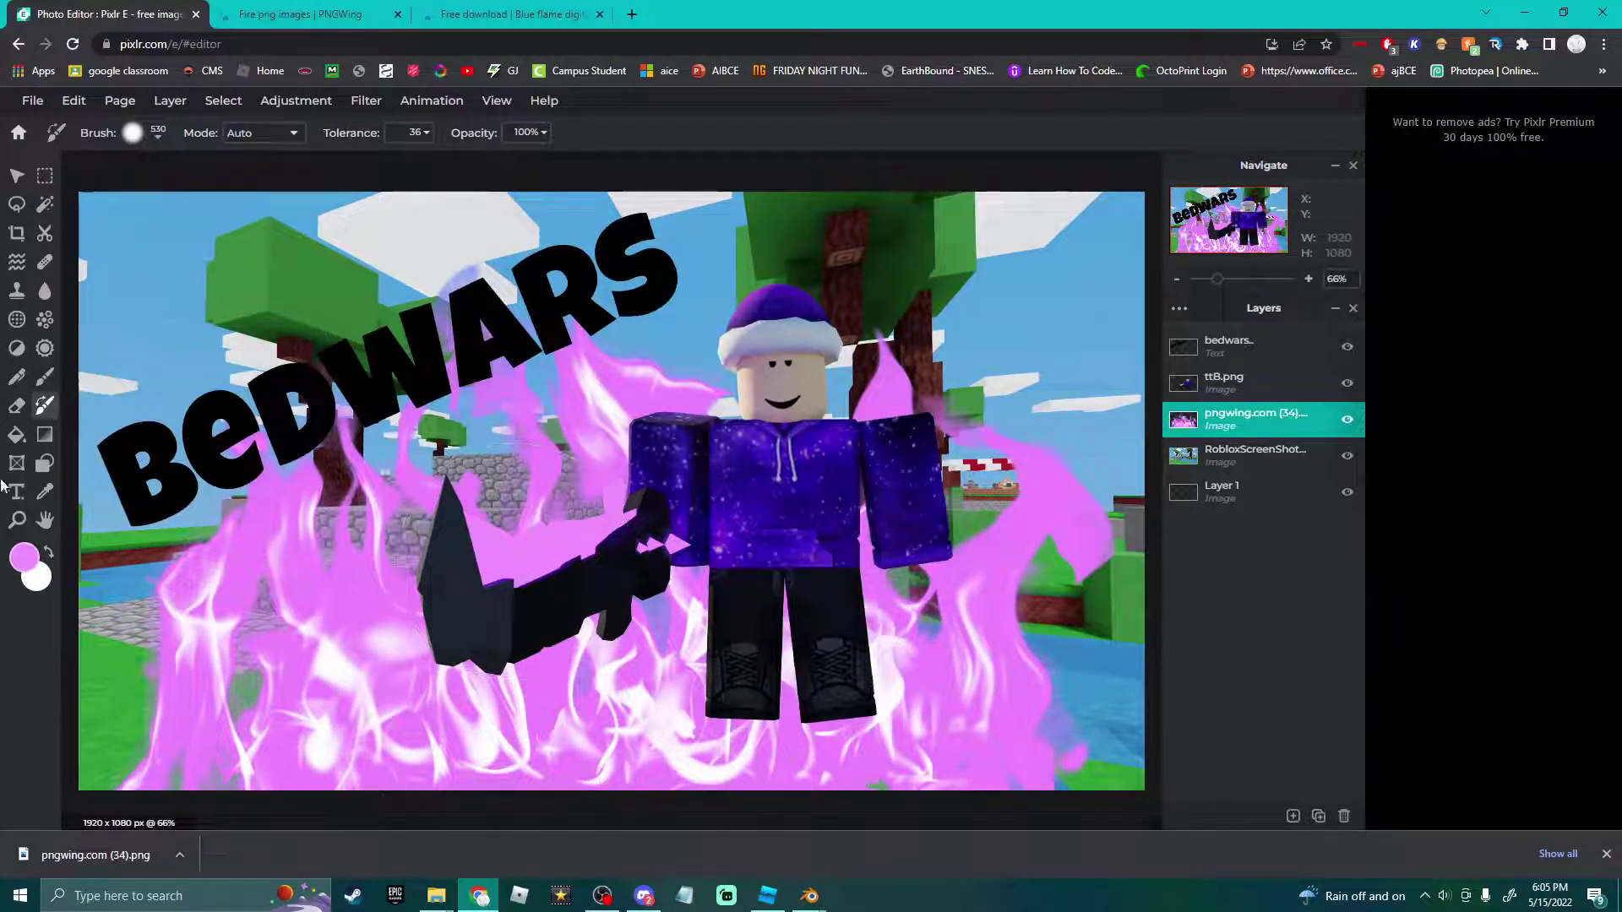
pyautogui.hotkey('ctrl', 'z')
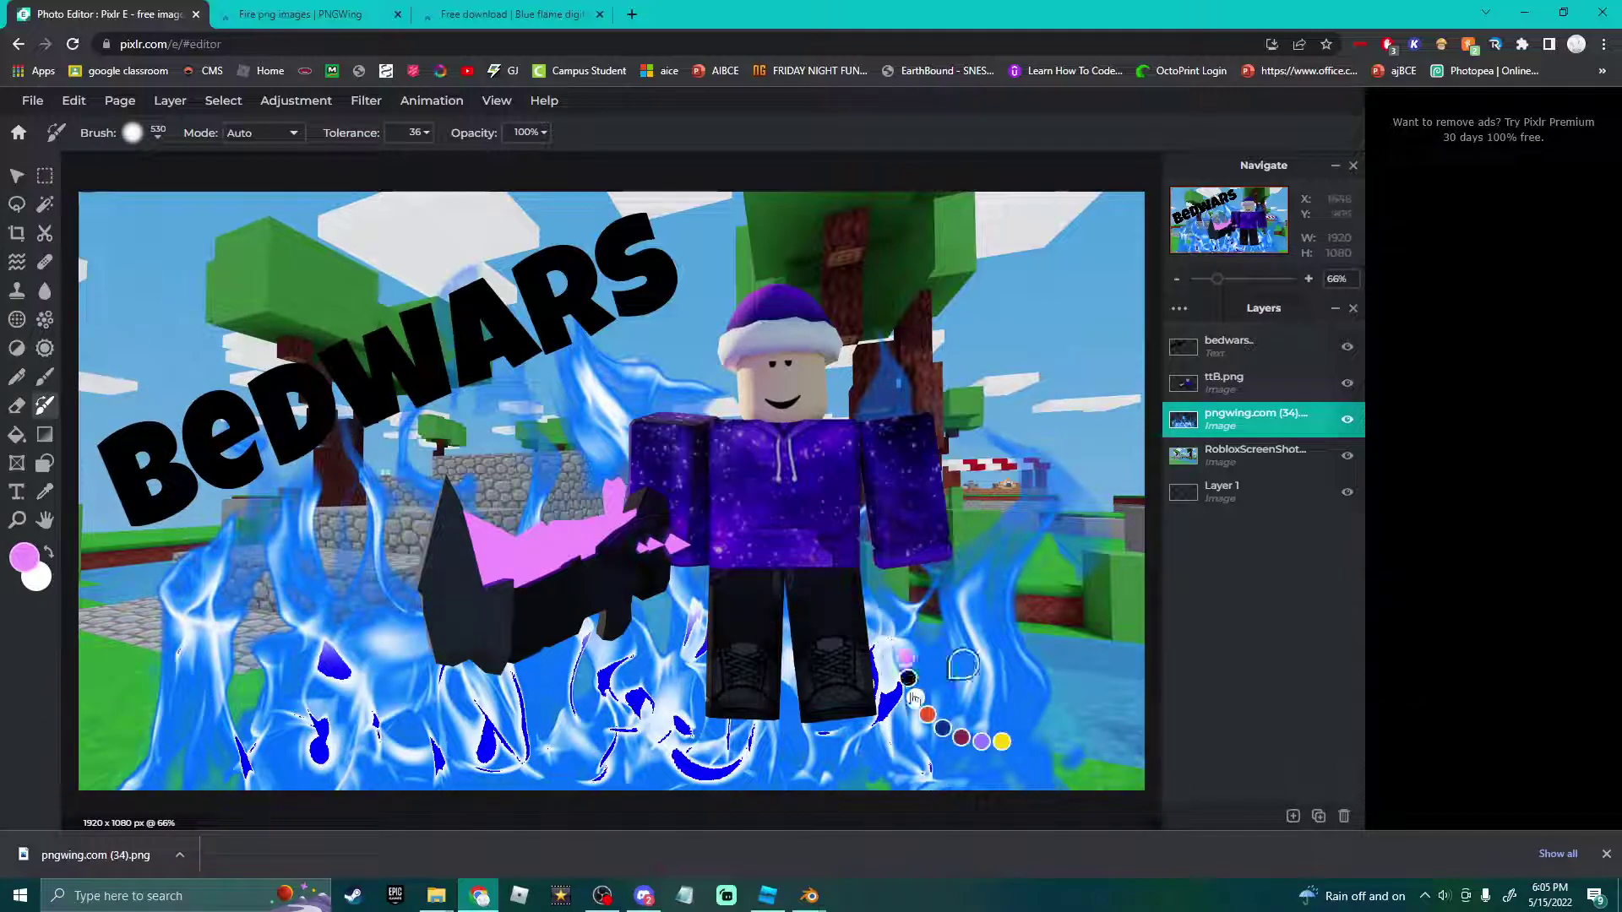
pyautogui.hotkey('ctrl', 'y')
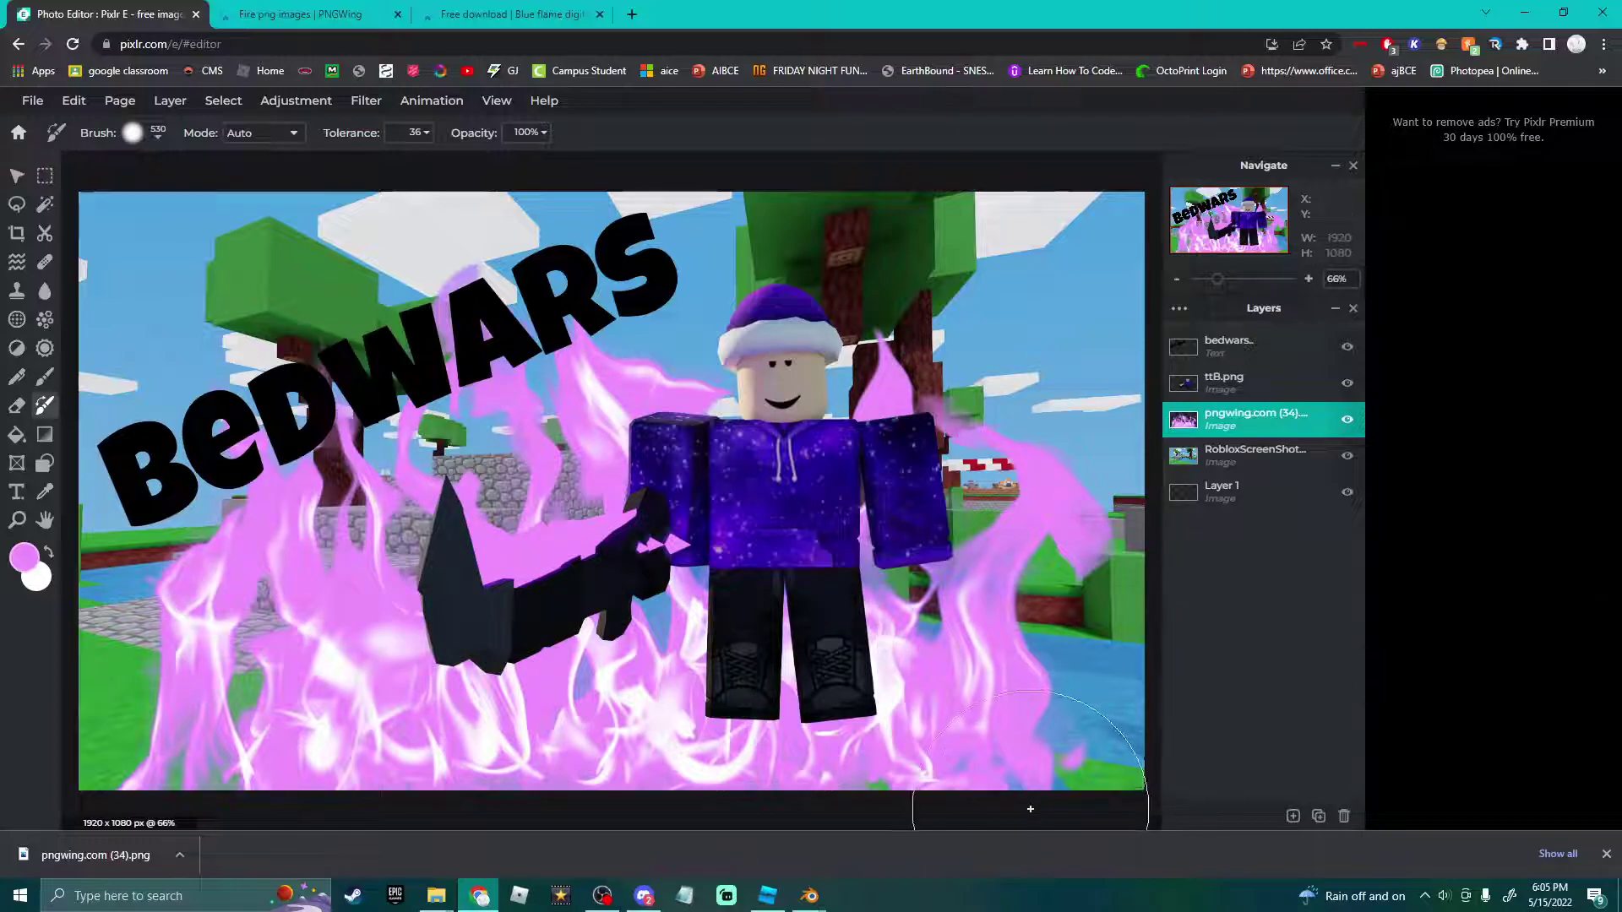
# Delete the flame layer, the ttB.png character layer and the Roblox screenshot background layer.
pyautogui.click(14, 175)
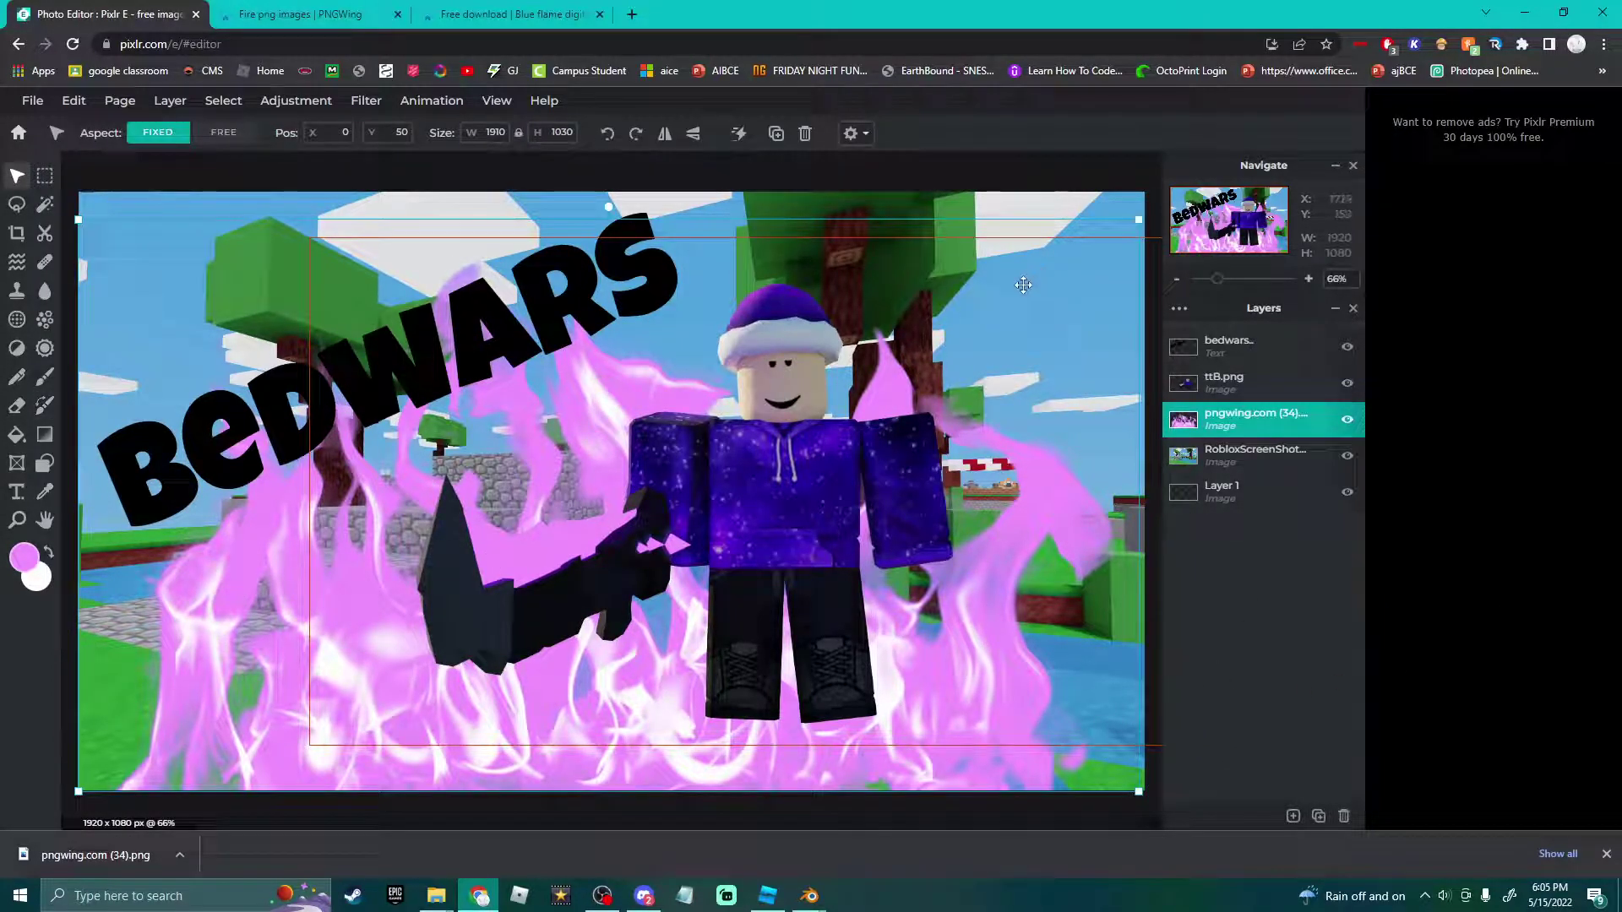
pyautogui.press('Delete')
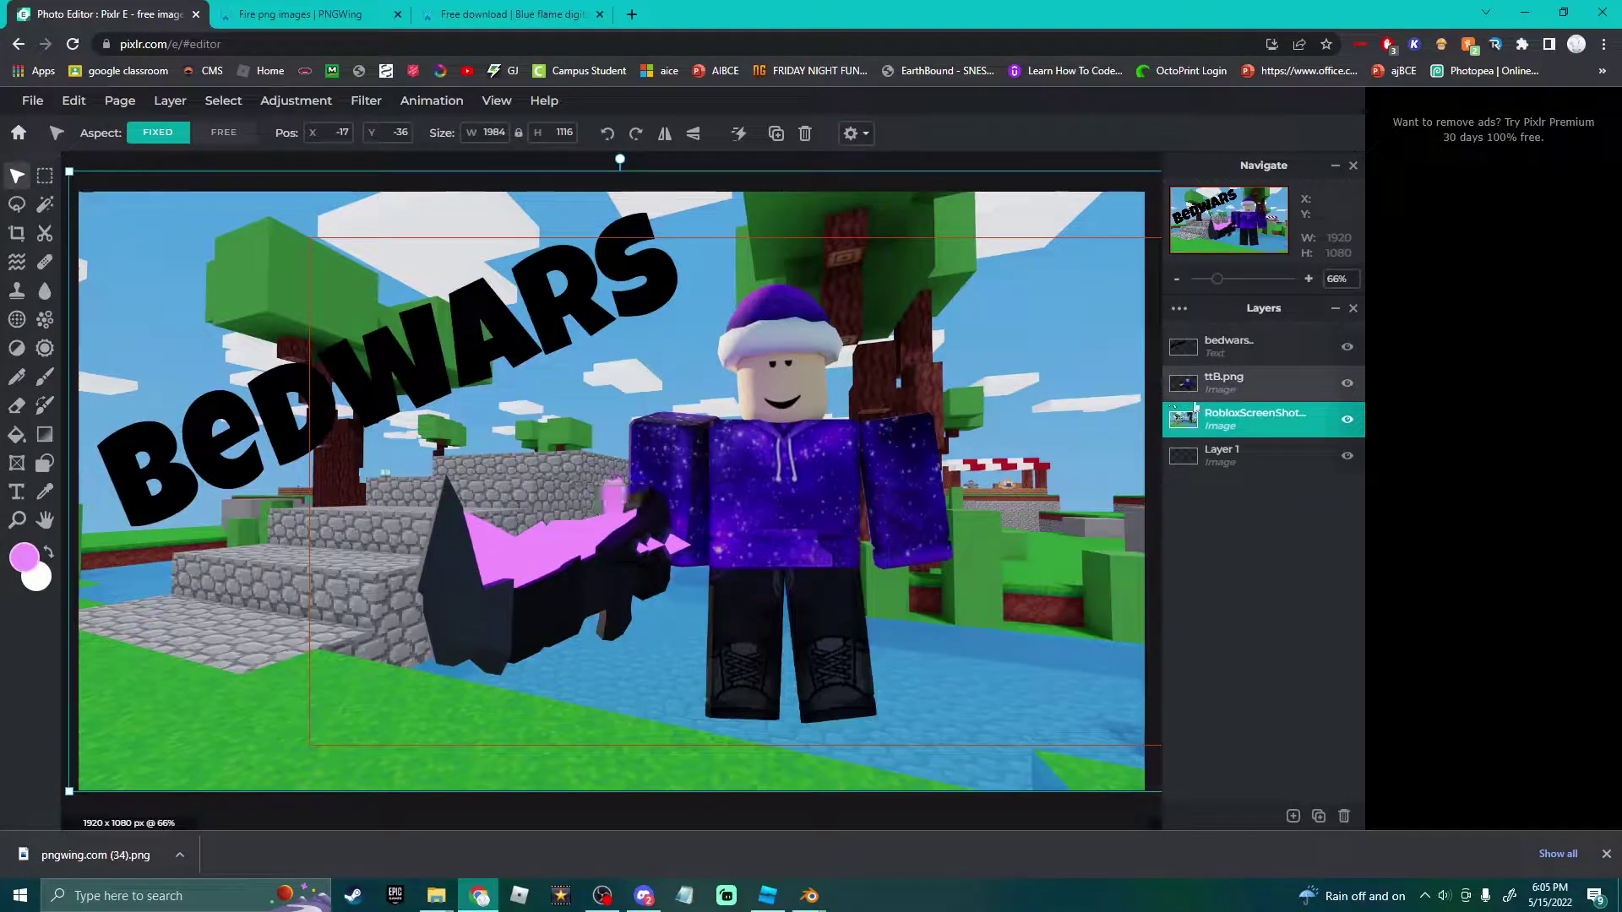
pyautogui.click(1246, 394)
pyautogui.press('Delete')
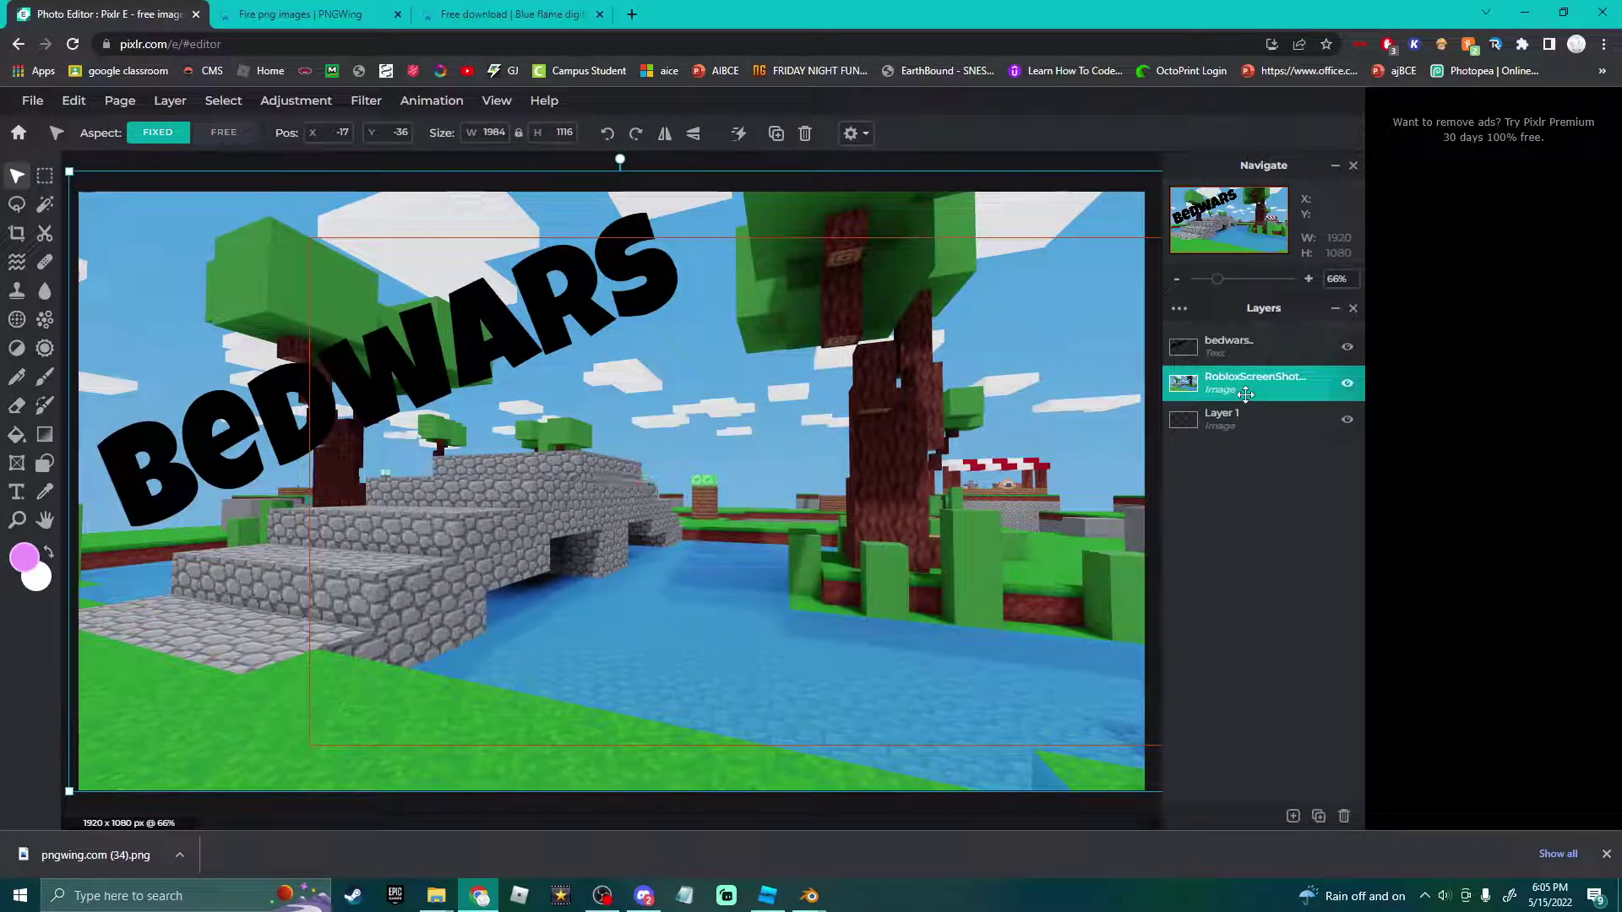
pyautogui.press('Delete')
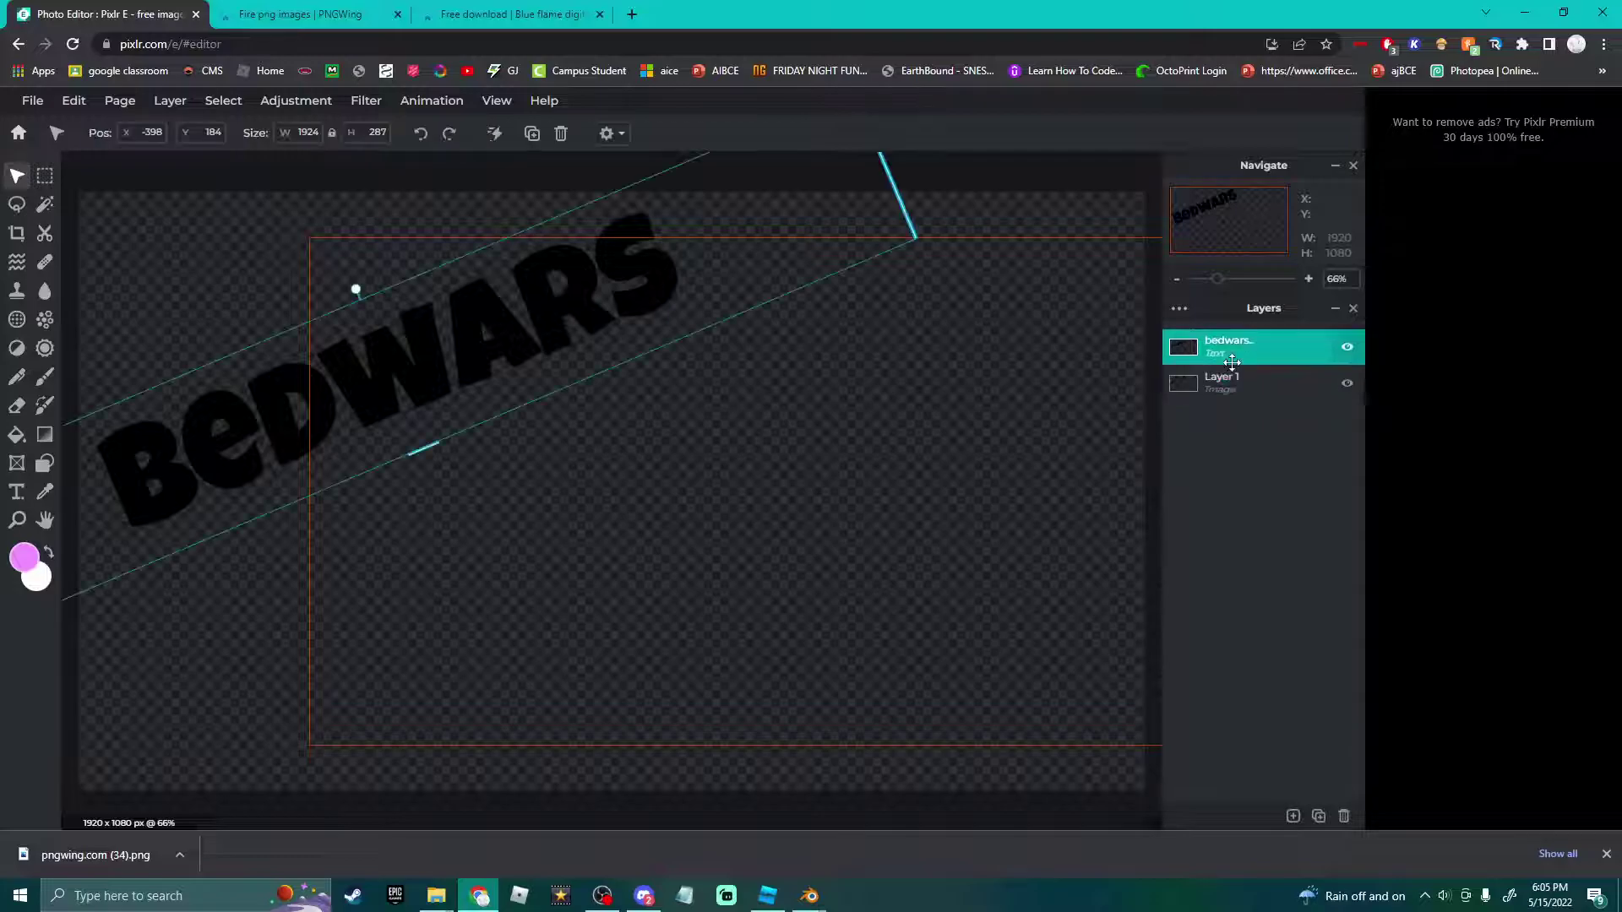